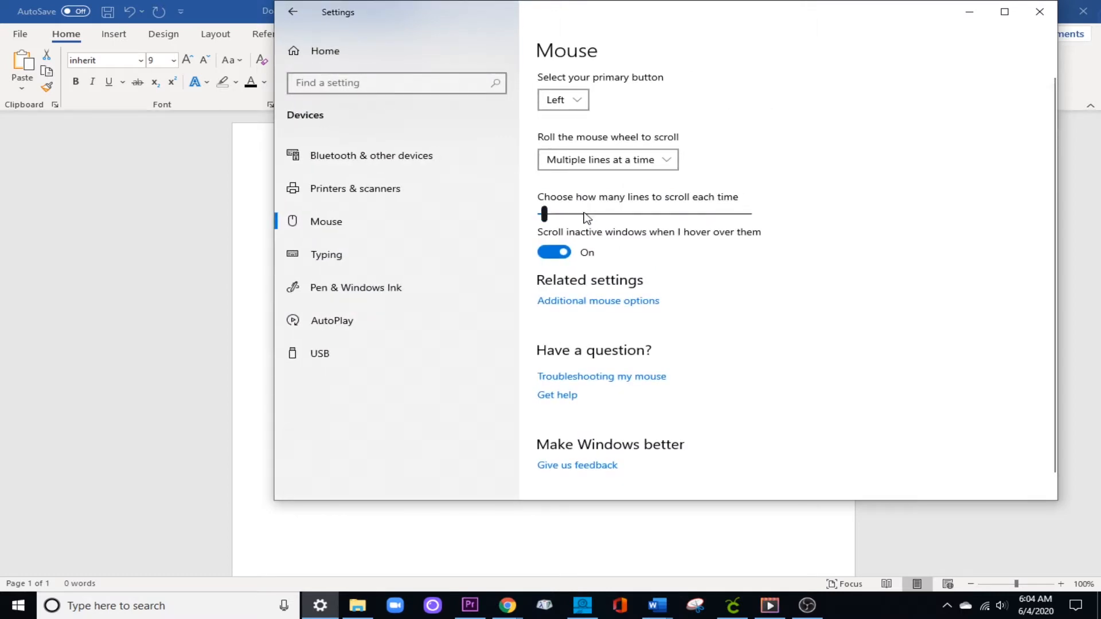
Open the additional mouse options and look through the customizable pointer list in Mouse Properties.
{"action": "left_click", "coordinate": [617, 304]}
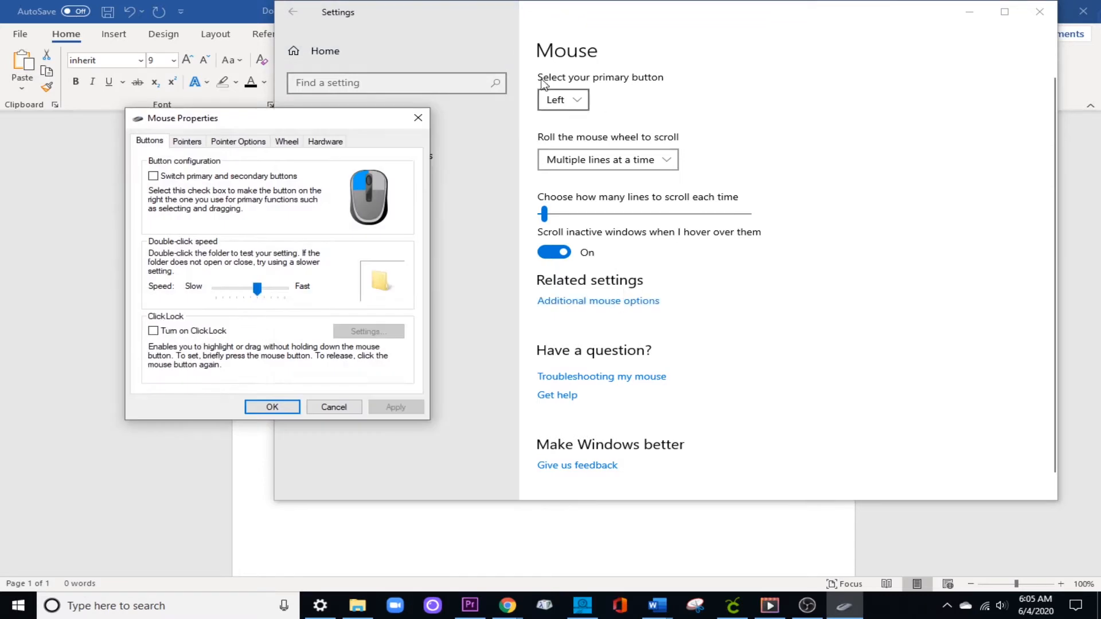
{"action": "left_click", "coordinate": [187, 142]}
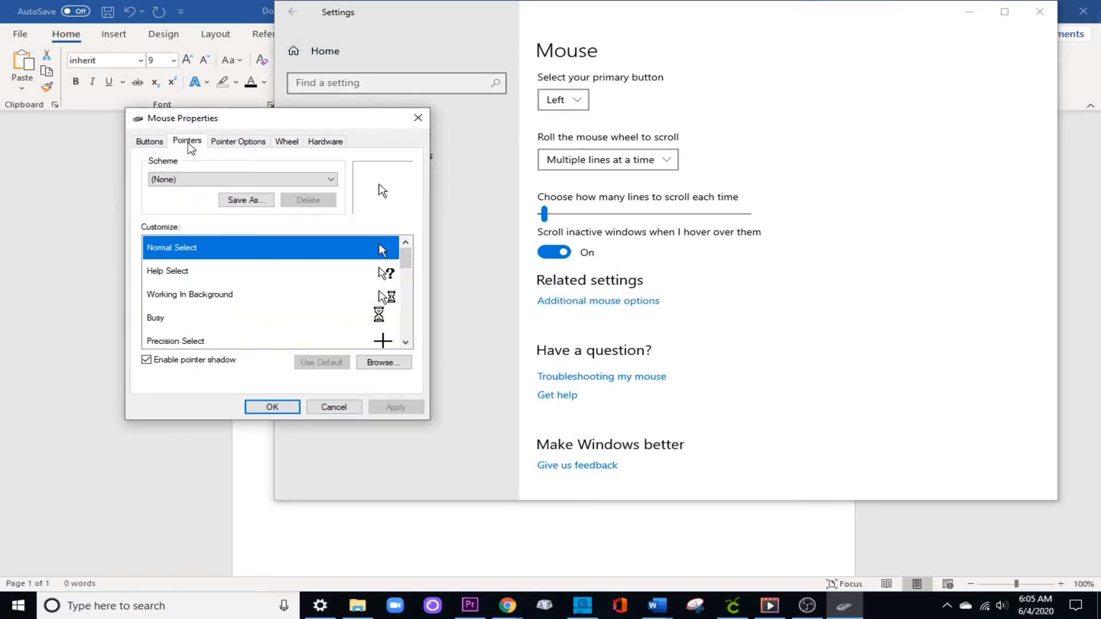
{"action": "scroll", "coordinate": [336, 305], "scroll_direction": "down", "scroll_amount": 2}
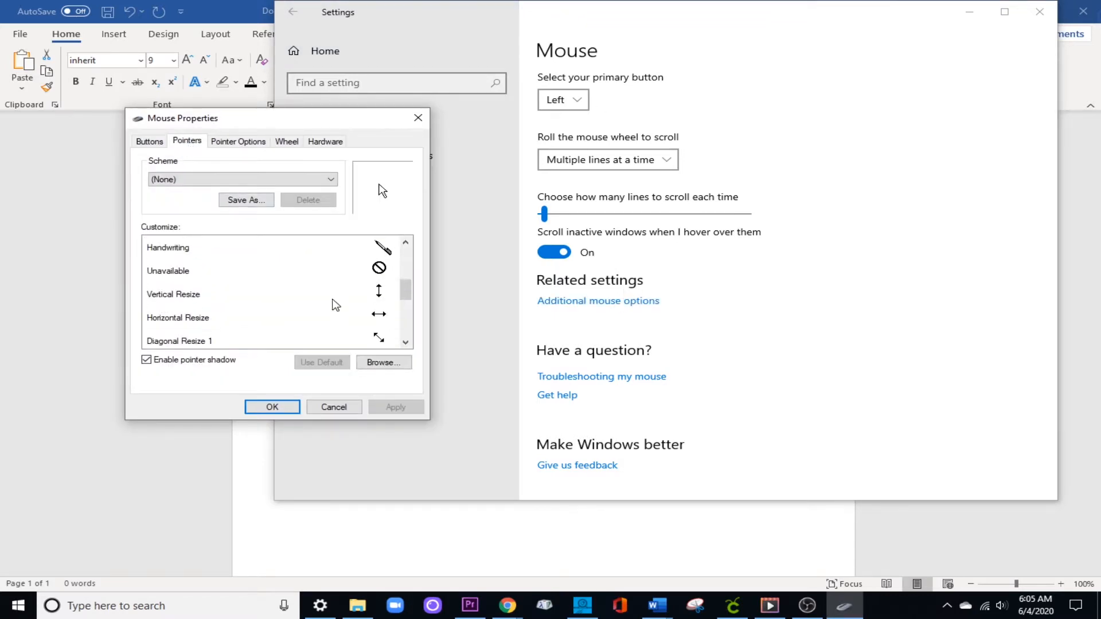
{"action": "scroll", "coordinate": [336, 306], "scroll_direction": "down", "scroll_amount": 2}
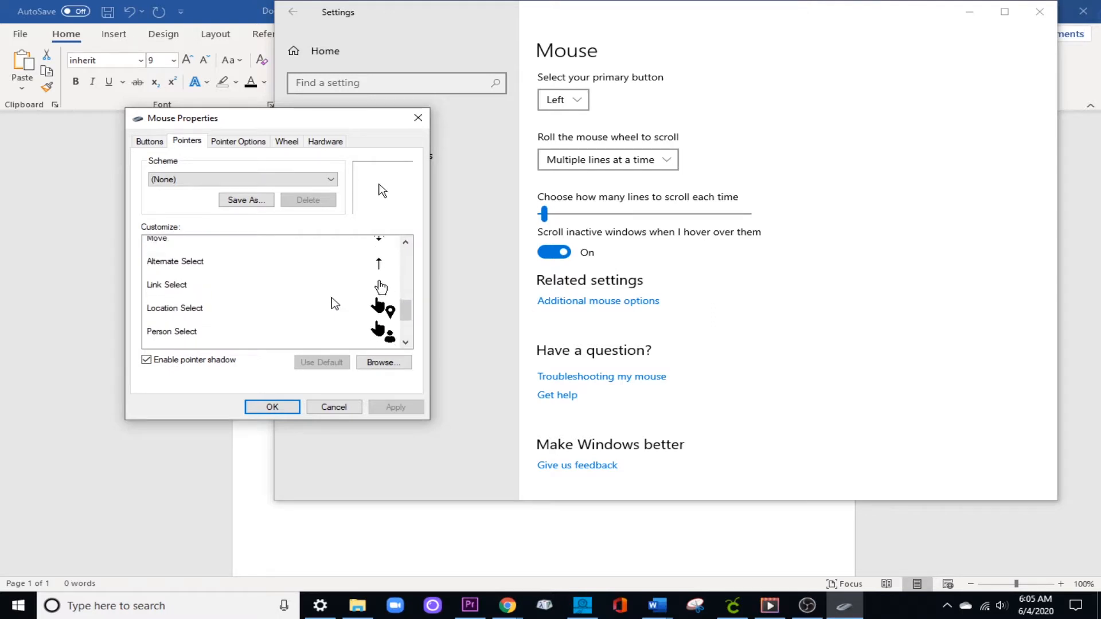
{"action": "scroll", "coordinate": [332, 302], "scroll_direction": "up", "scroll_amount": 5}
Try the Windows Black (extra large) (system scheme) pointer scheme and look through its cursors.
{"action": "left_click", "coordinate": [313, 179]}
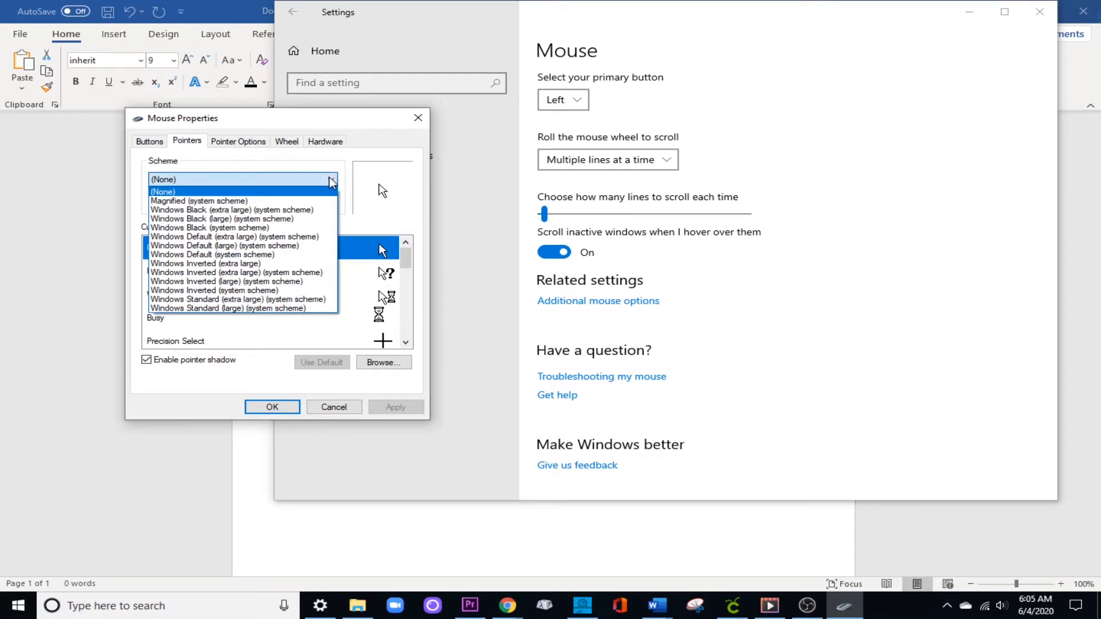
{"action": "left_click", "coordinate": [271, 210]}
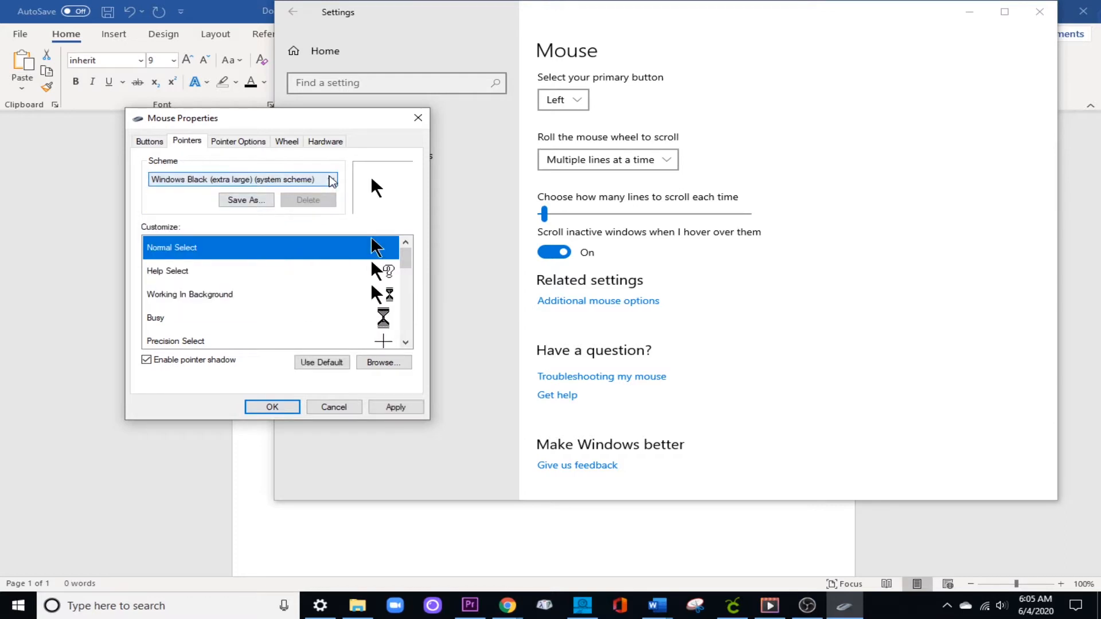
{"action": "scroll", "coordinate": [330, 281], "scroll_direction": "down", "scroll_amount": 4}
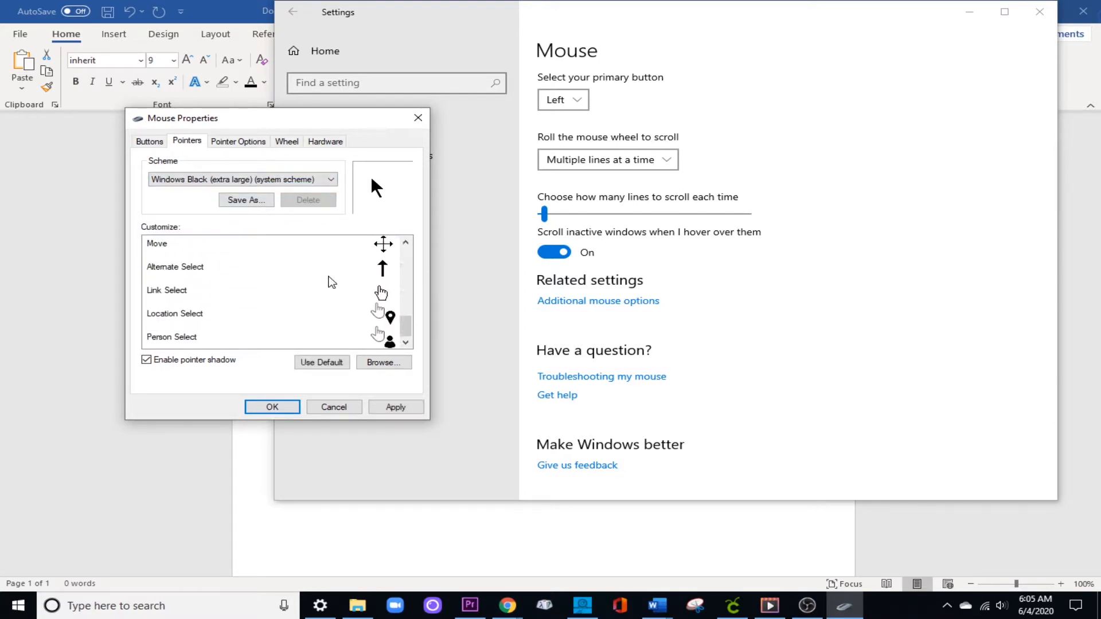
{"action": "scroll", "coordinate": [329, 282], "scroll_direction": "up", "scroll_amount": 5}
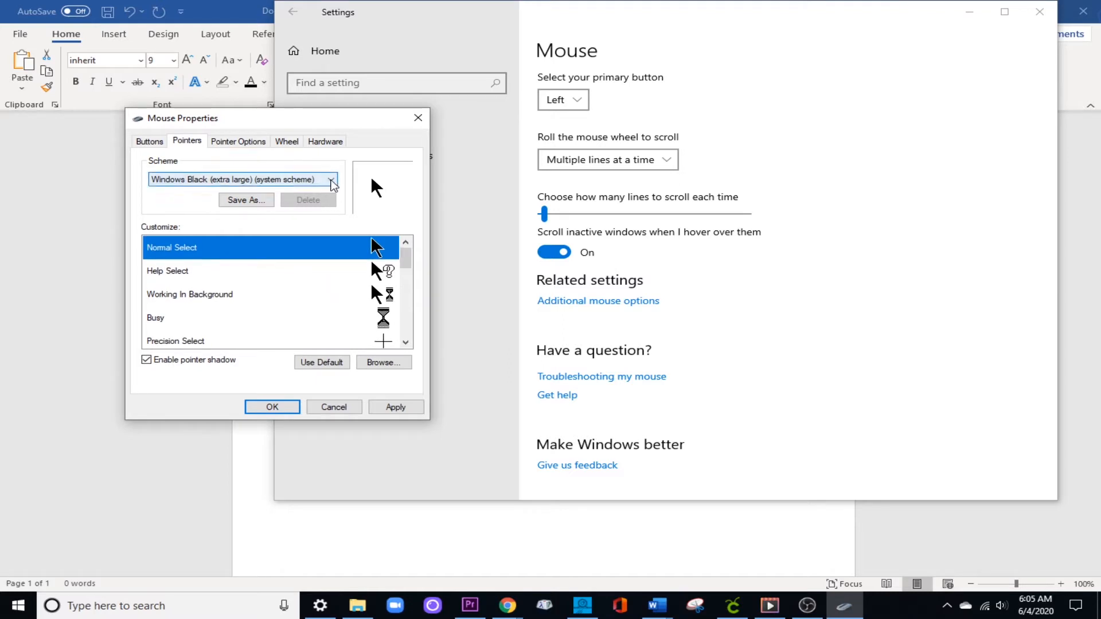
Apply the Windows Inverted (extra large) (system scheme) pointer scheme and close Mouse Properties.
{"action": "left_click", "coordinate": [332, 181]}
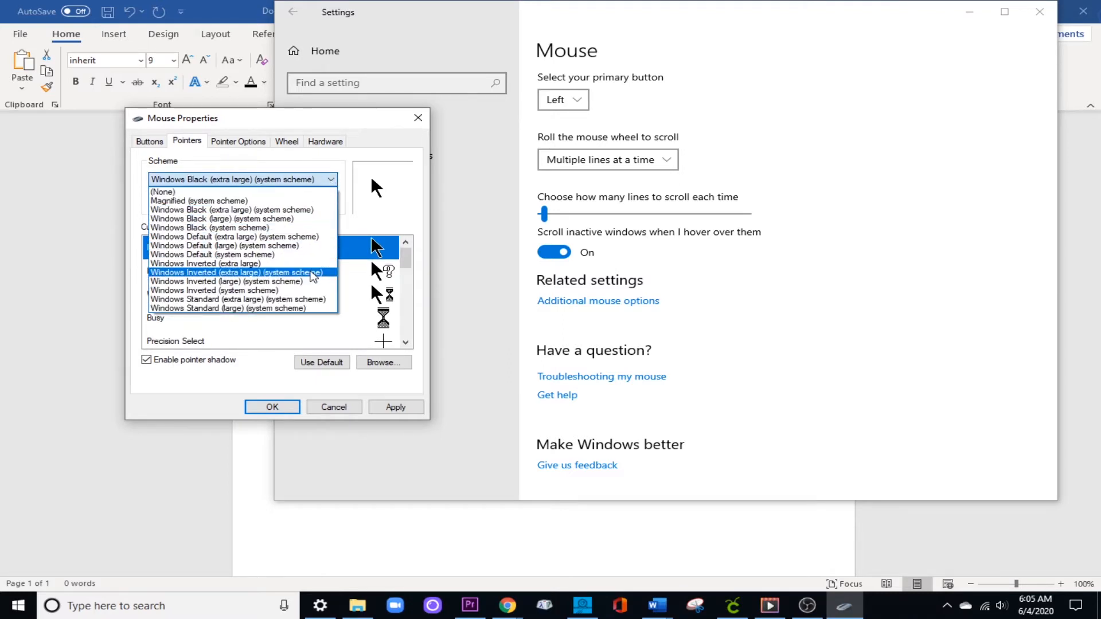
{"action": "left_click", "coordinate": [313, 276]}
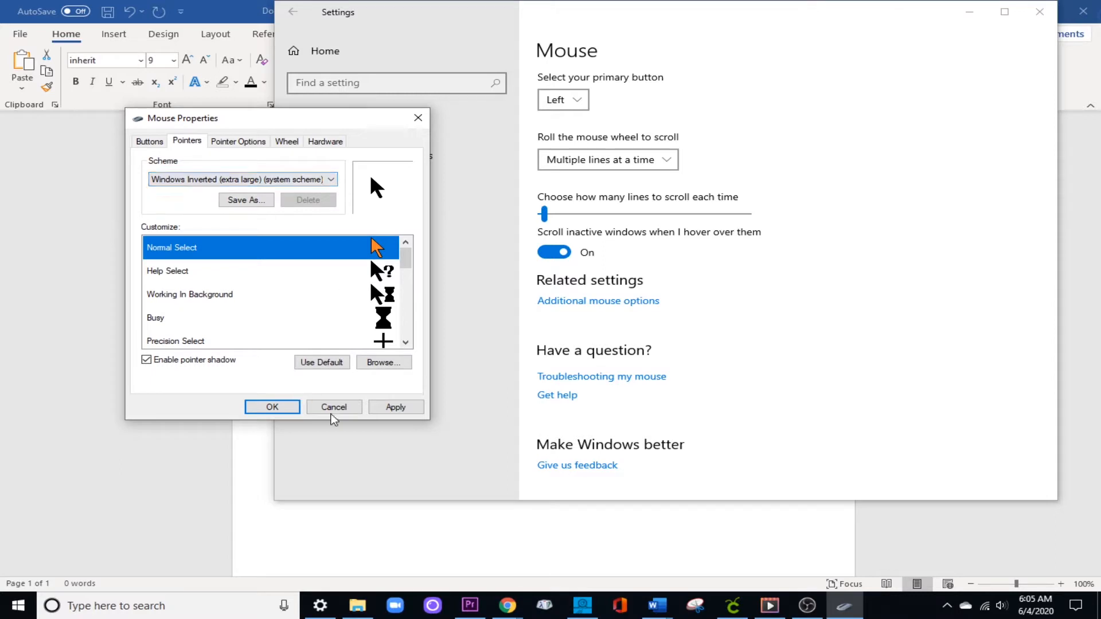
{"action": "left_click", "coordinate": [276, 409]}
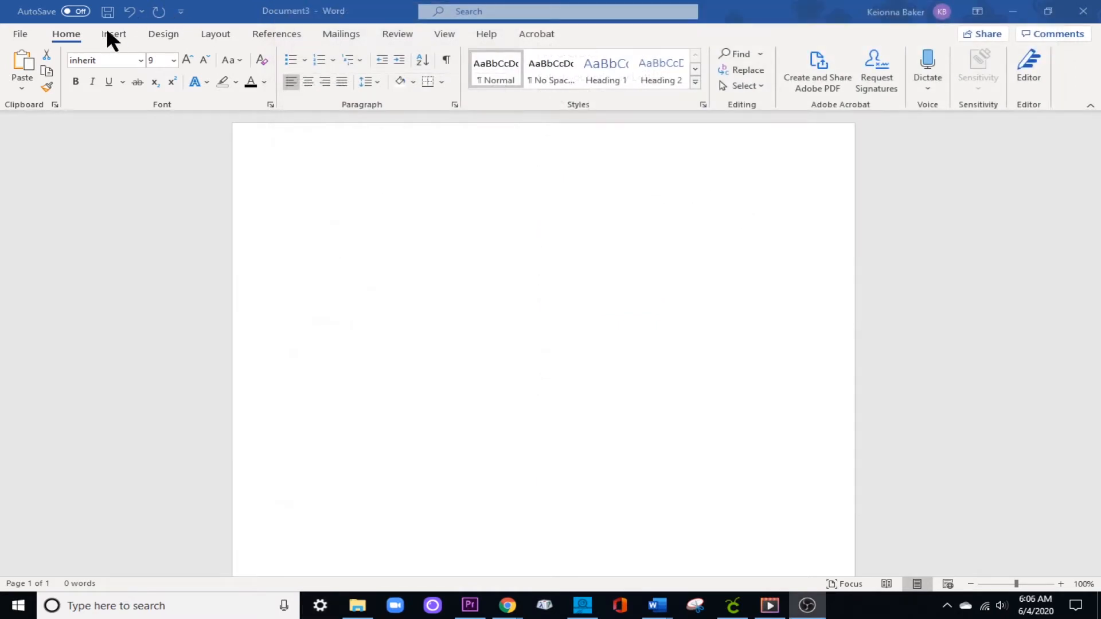
Switch to the blank Word document and insert the cracked block drawing from the Downloads folder on this device.
{"action": "left_click", "coordinate": [107, 32]}
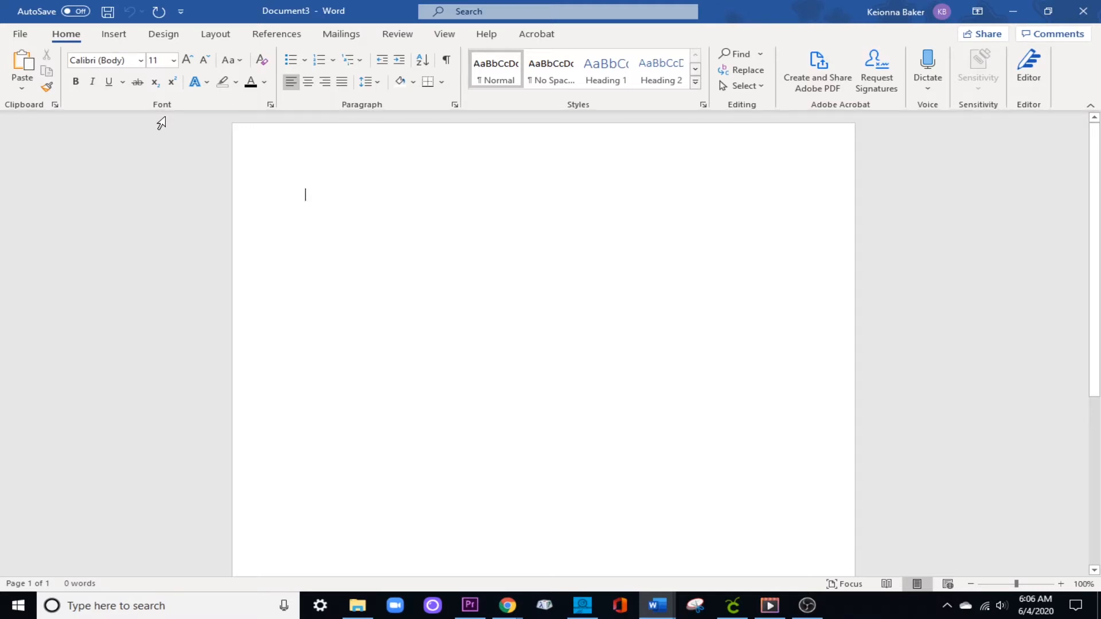
{"action": "left_click", "coordinate": [118, 34]}
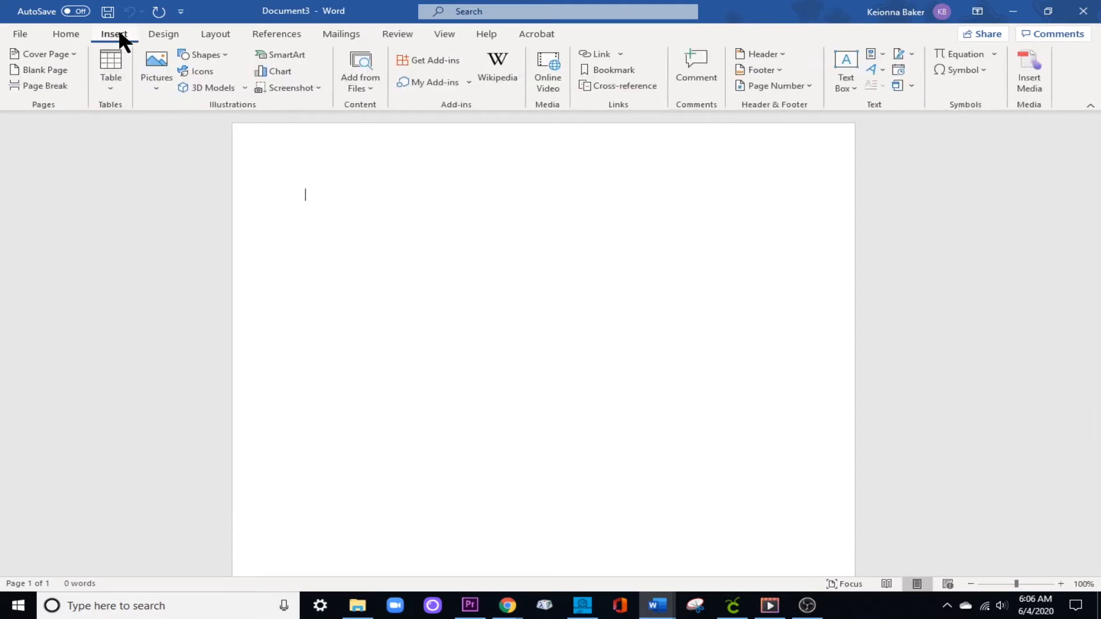
{"action": "left_click", "coordinate": [156, 61]}
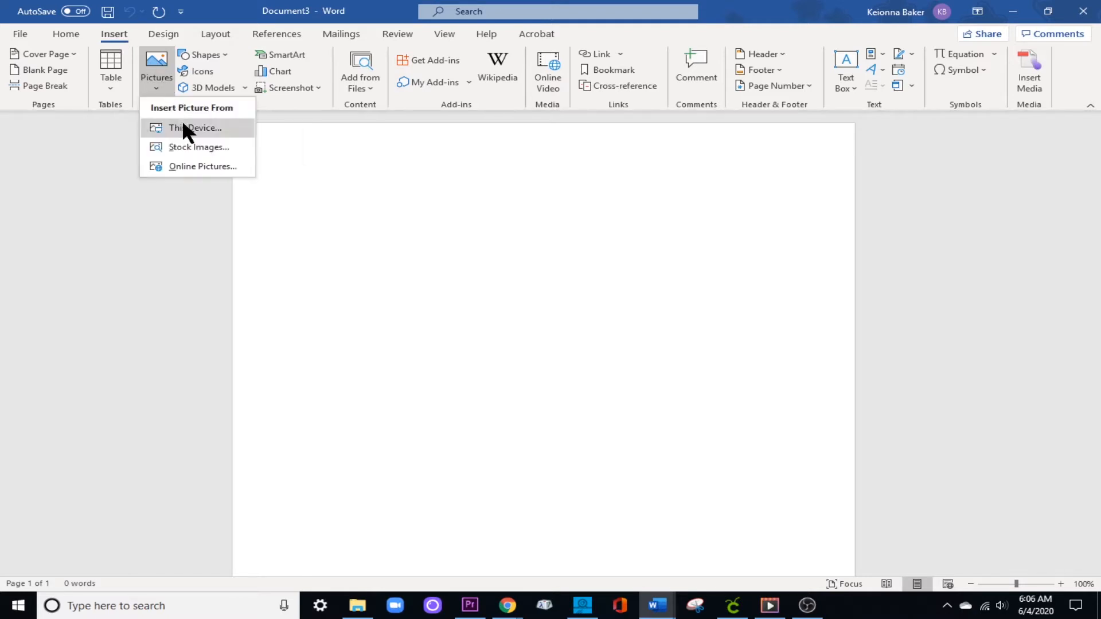
{"action": "left_click", "coordinate": [202, 128]}
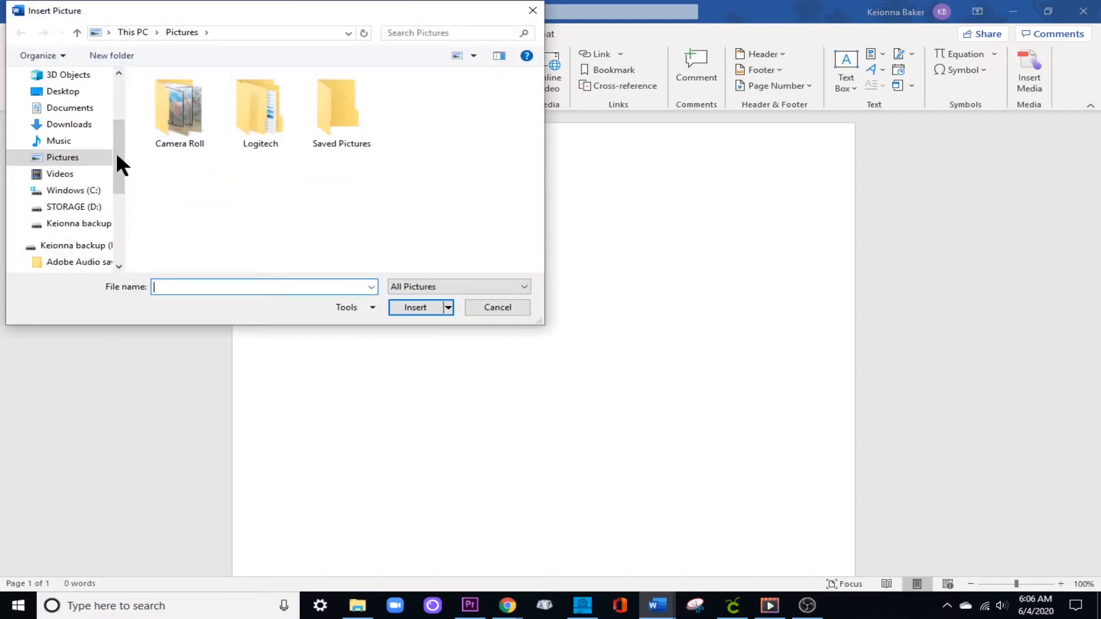
{"action": "left_click", "coordinate": [72, 125]}
{"action": "scroll", "coordinate": [230, 172], "scroll_direction": "down", "scroll_amount": 10}
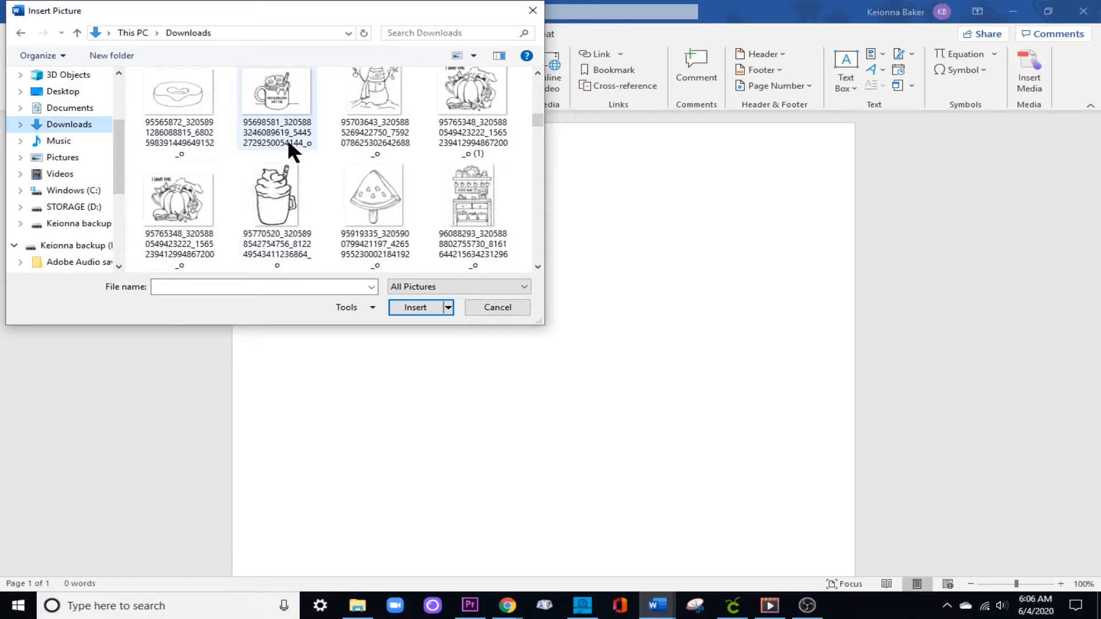
{"action": "scroll", "coordinate": [288, 144], "scroll_direction": "up", "scroll_amount": 1}
{"action": "scroll", "coordinate": [289, 143], "scroll_direction": "up", "scroll_amount": 1}
{"action": "double_click", "coordinate": [470, 110]}
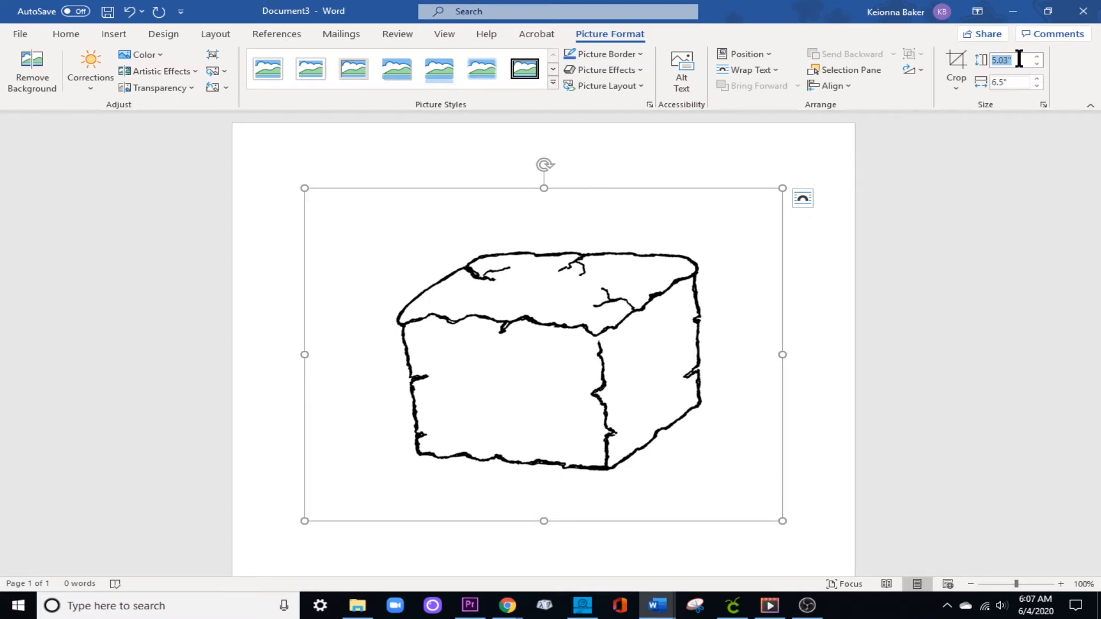
Resize the block picture by entering a height of 3" followed by a width of 3".
{"action": "type", "text": "3"}
{"action": "key", "text": "Return"}
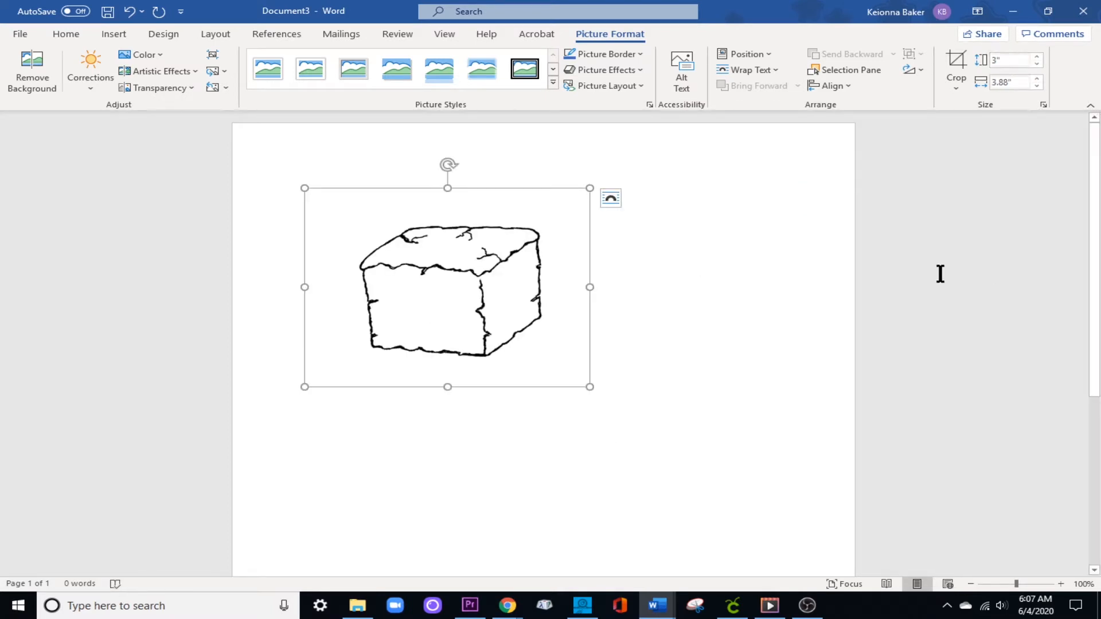
{"action": "left_click", "coordinate": [1025, 82]}
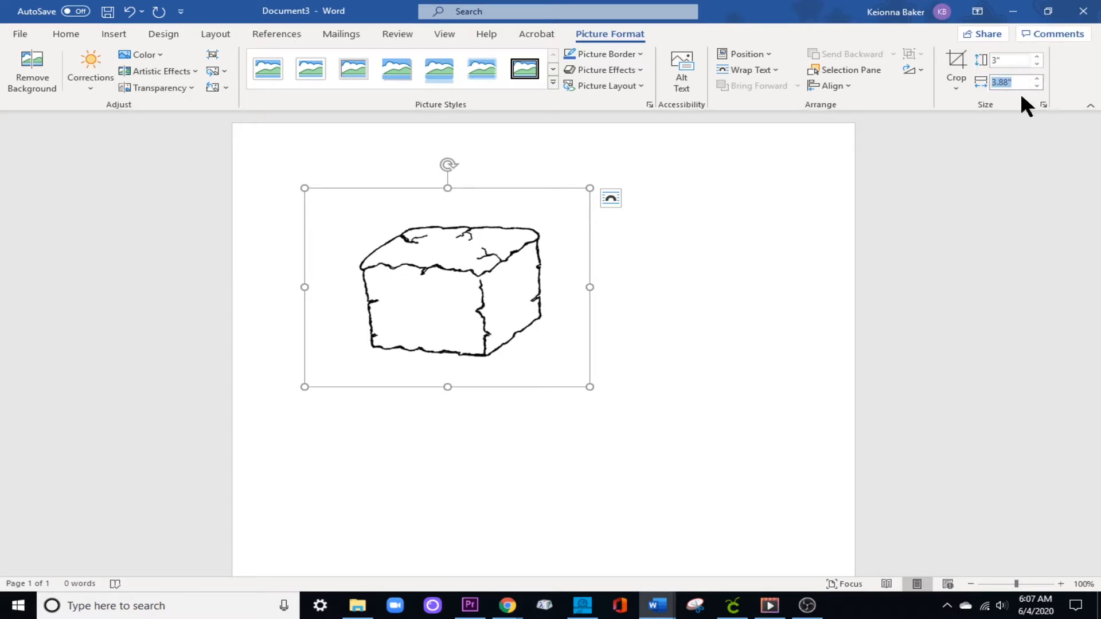
{"action": "type", "text": "3"}
{"action": "key", "text": "Return"}
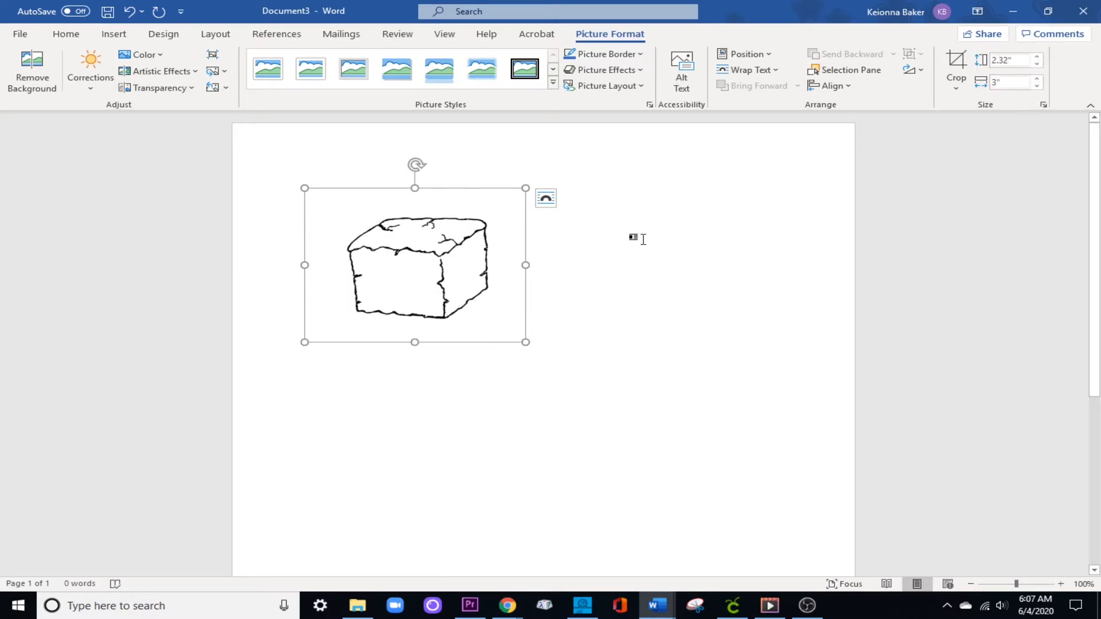
Set the block picture's text wrapping to In Front of Text so it can be moved freely.
{"action": "left_click_drag", "start_coordinate": [430, 294], "coordinate": [383, 287]}
{"action": "left_click", "coordinate": [617, 317]}
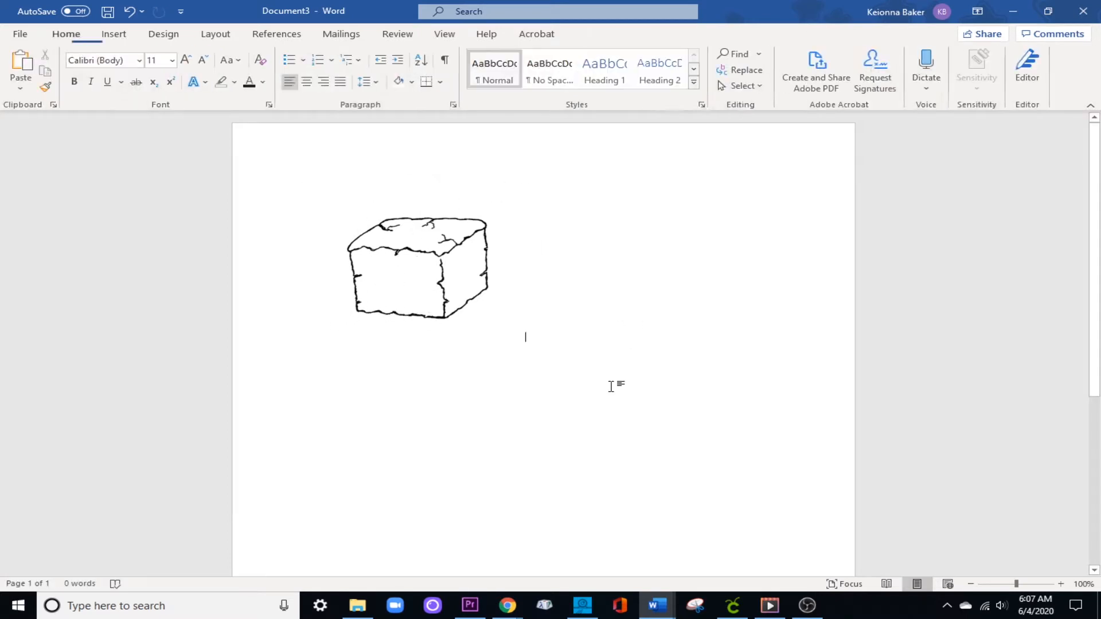
{"action": "left_click", "coordinate": [447, 279]}
{"action": "left_click", "coordinate": [545, 198]}
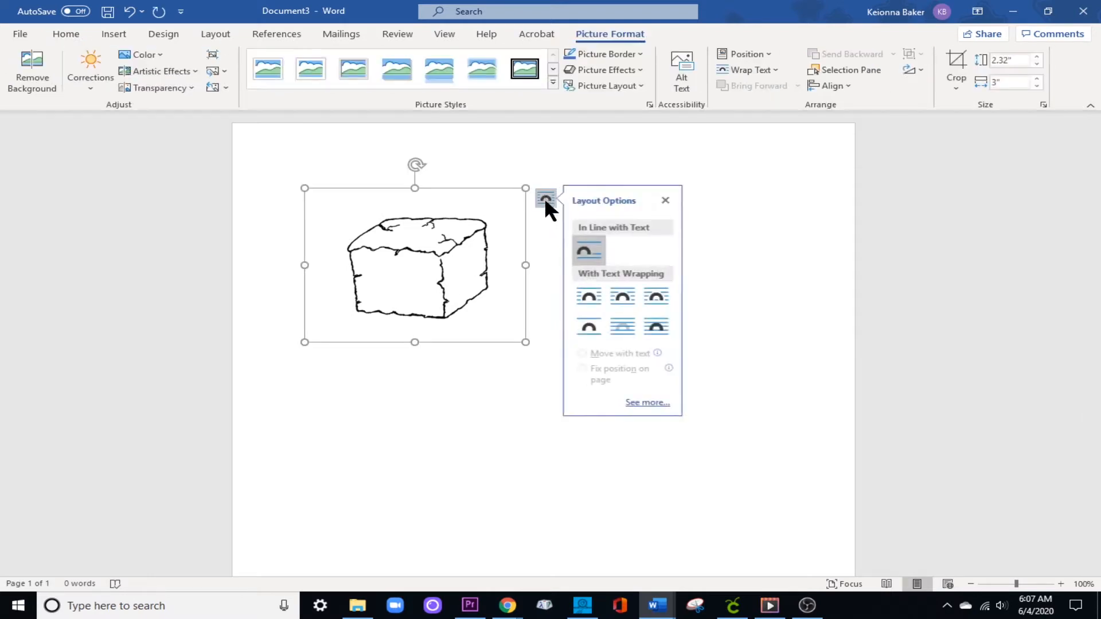
{"action": "left_click", "coordinate": [664, 321]}
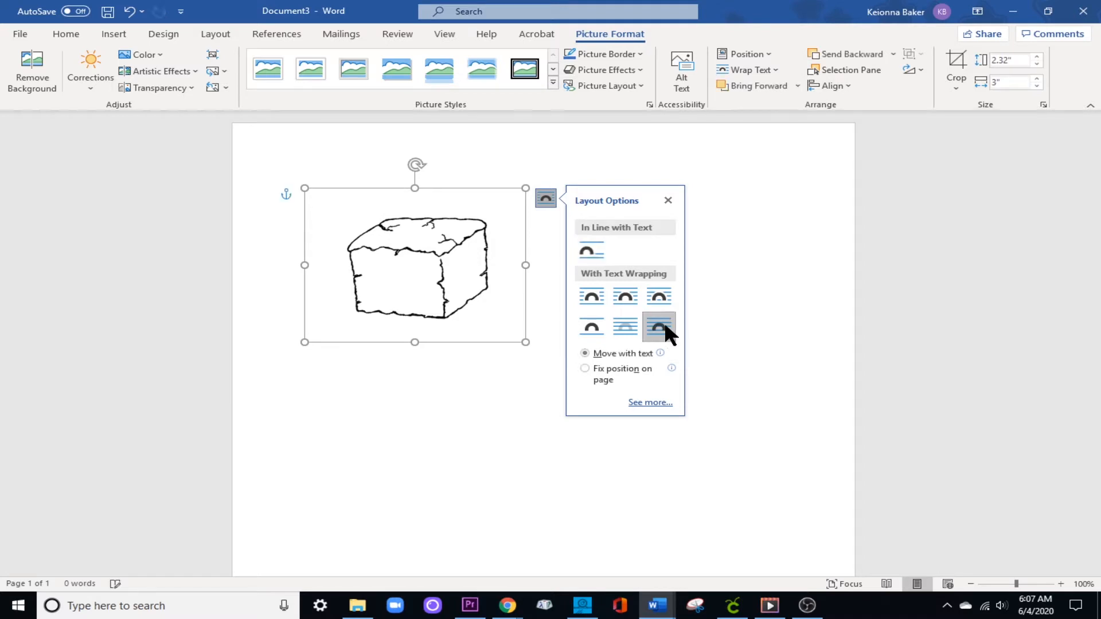
{"action": "left_click", "coordinate": [800, 320]}
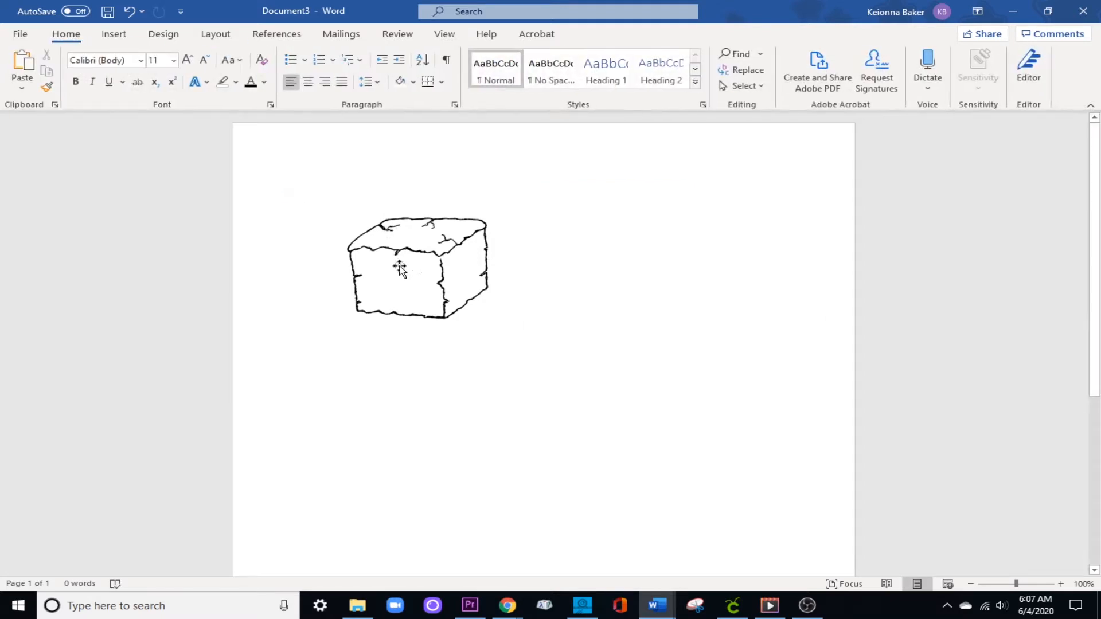
Move the block picture horizontally so its frame sits against the page's left edge.
{"action": "left_click", "coordinate": [418, 275]}
{"action": "left_click_drag", "start_coordinate": [469, 273], "coordinate": [356, 275]}
{"action": "left_click", "coordinate": [509, 276]}
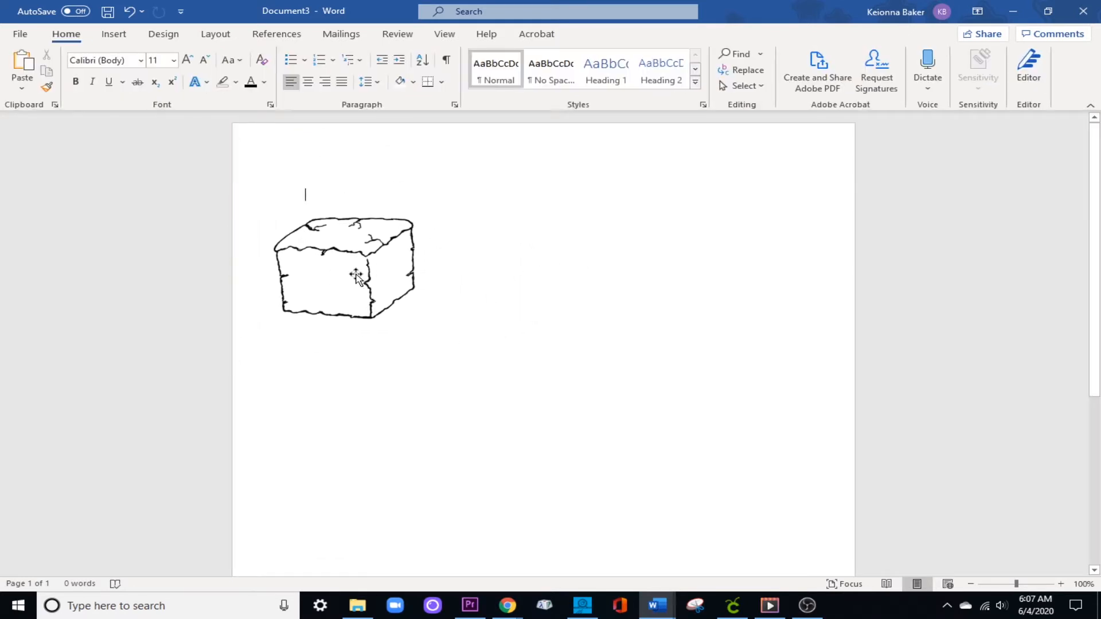
Copy and paste the block picture, placing the duplicate to the right of the original with their frames overlapping.
{"action": "left_click", "coordinate": [397, 258]}
{"action": "right_click", "coordinate": [396, 261]}
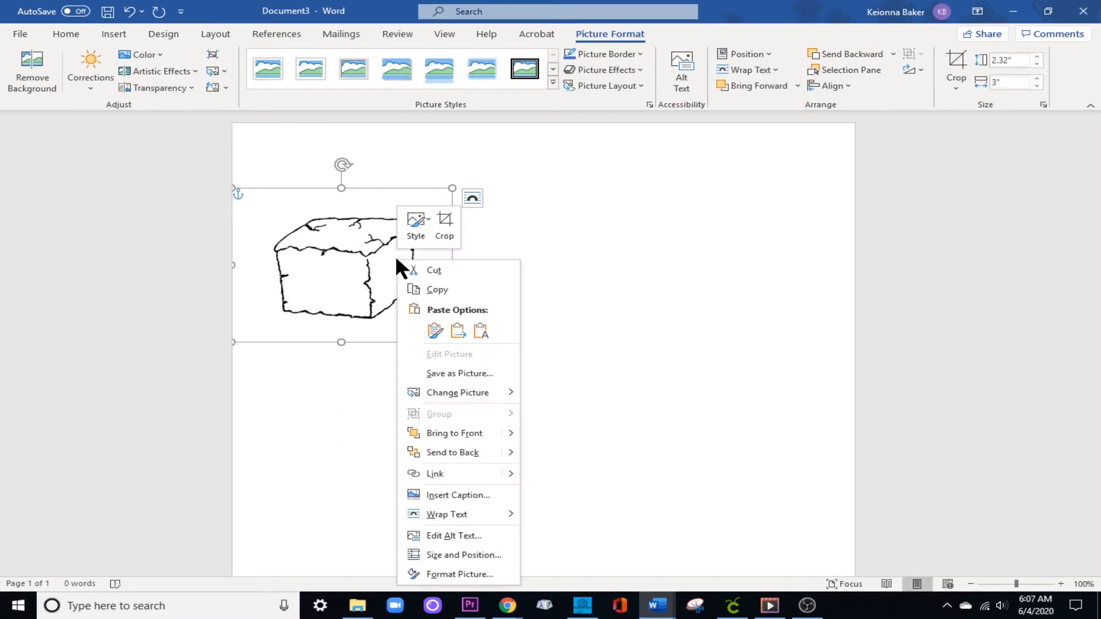
{"action": "left_click", "coordinate": [442, 290]}
{"action": "left_click", "coordinate": [541, 261]}
{"action": "right_click", "coordinate": [542, 261]}
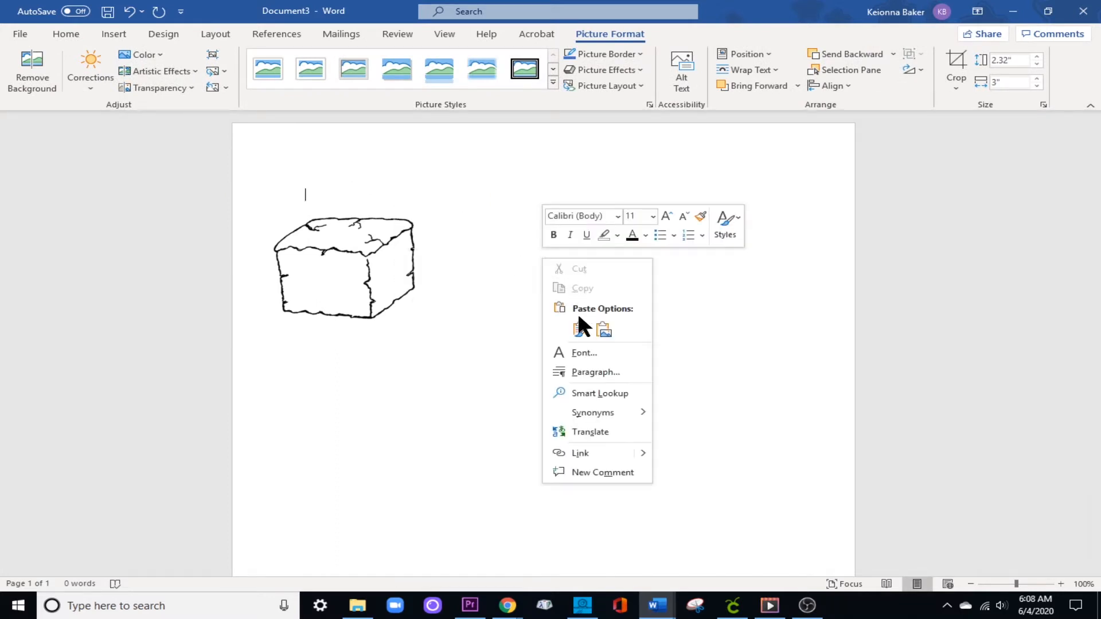
{"action": "left_click", "coordinate": [594, 327]}
{"action": "left_click_drag", "start_coordinate": [425, 266], "coordinate": [499, 269]}
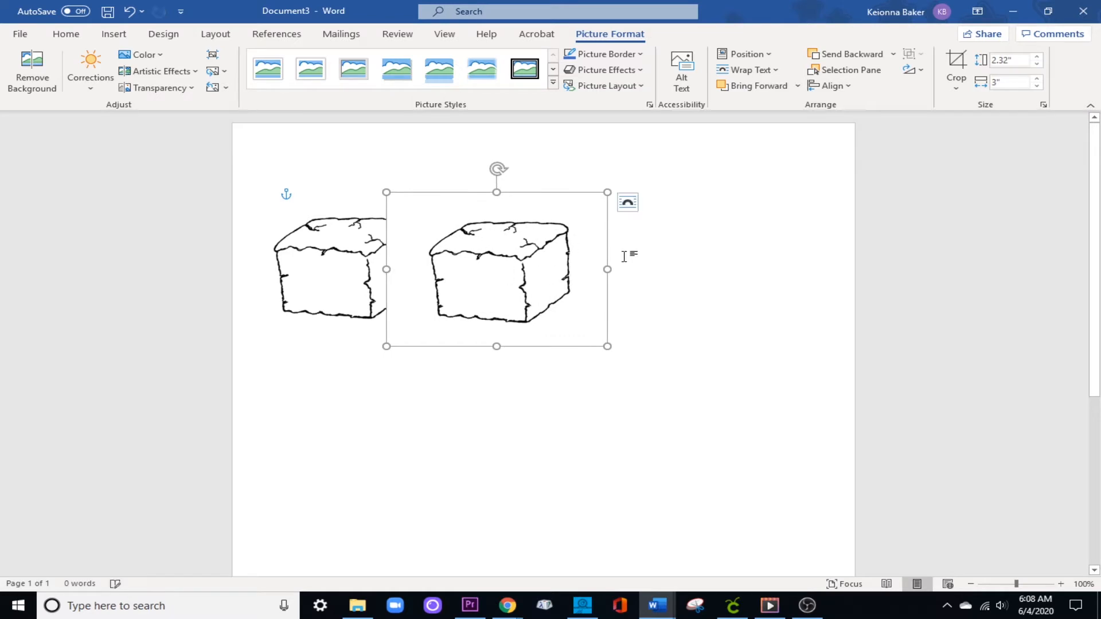
{"action": "left_click", "coordinate": [659, 257]}
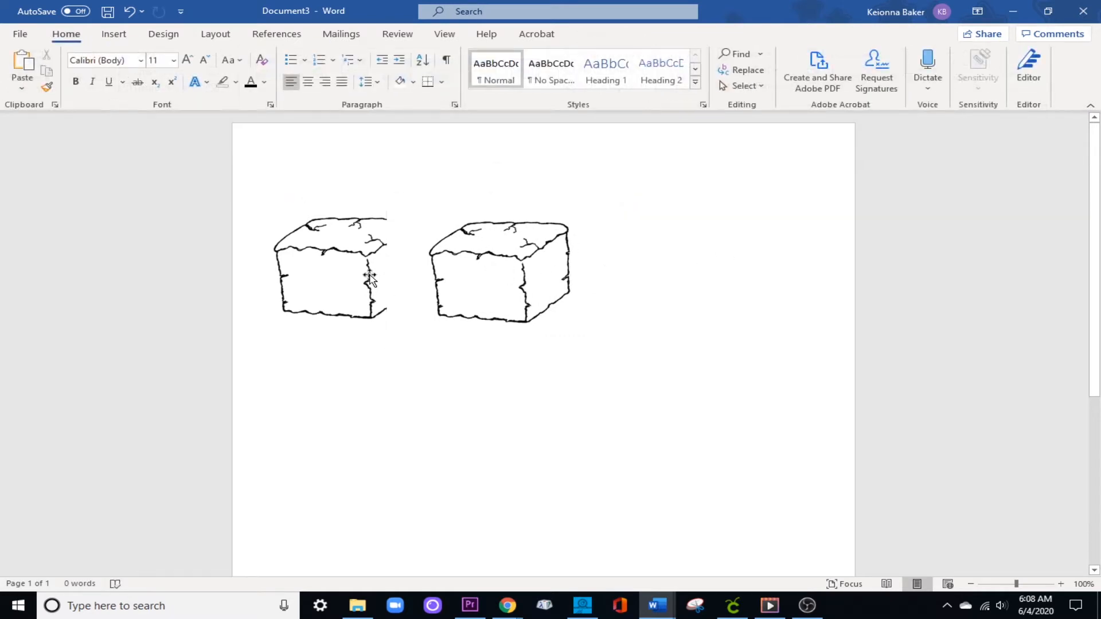
Send the duplicate block picture backward, behind the original.
{"action": "left_click", "coordinate": [508, 278]}
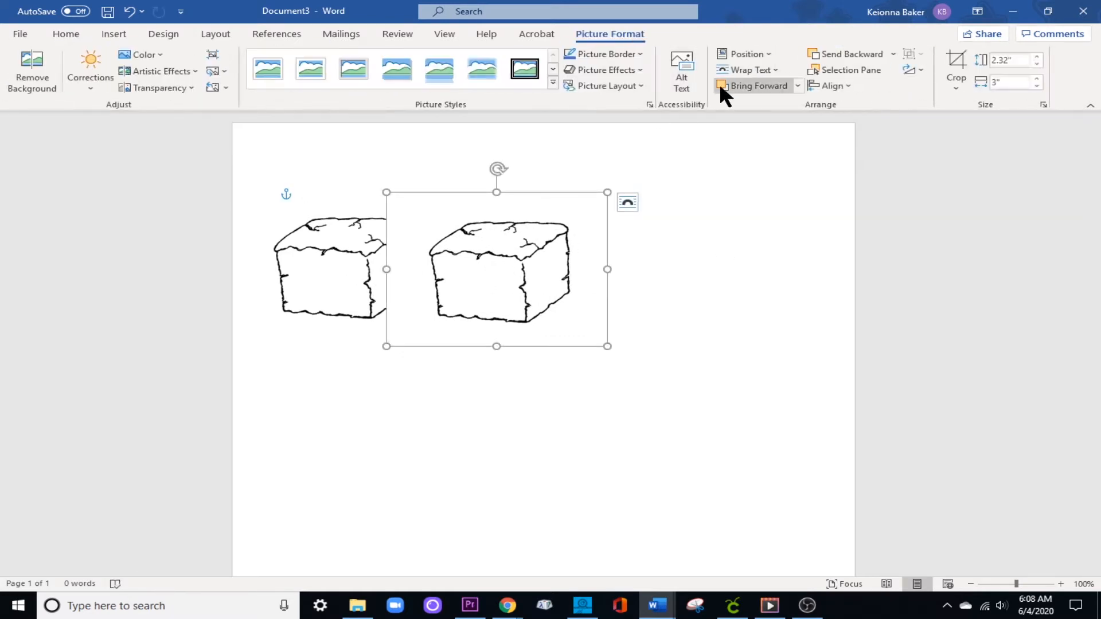
{"action": "left_click", "coordinate": [893, 53]}
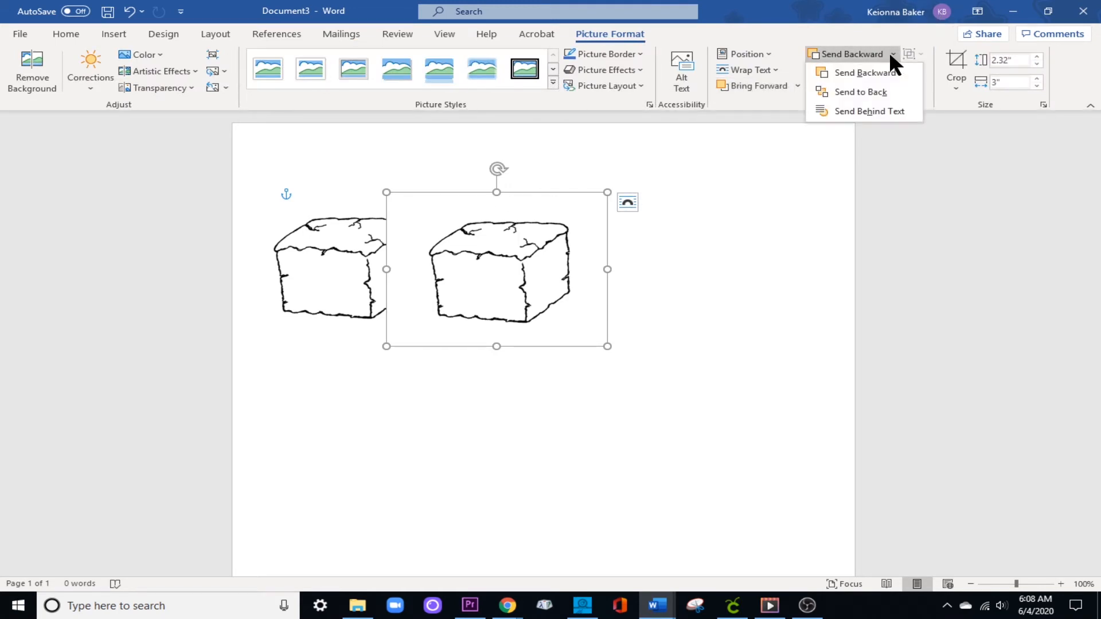
{"action": "left_click", "coordinate": [887, 70]}
{"action": "left_click", "coordinate": [735, 359]}
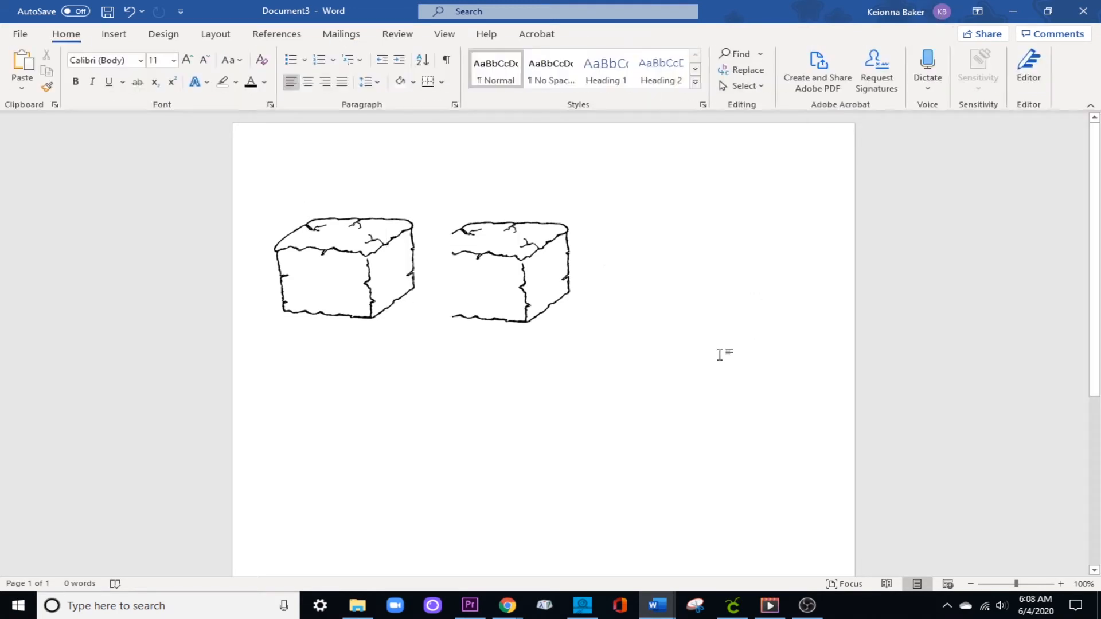
Move the duplicate block slightly further right so the original's frame no longer covers its drawing.
{"action": "left_click", "coordinate": [514, 274]}
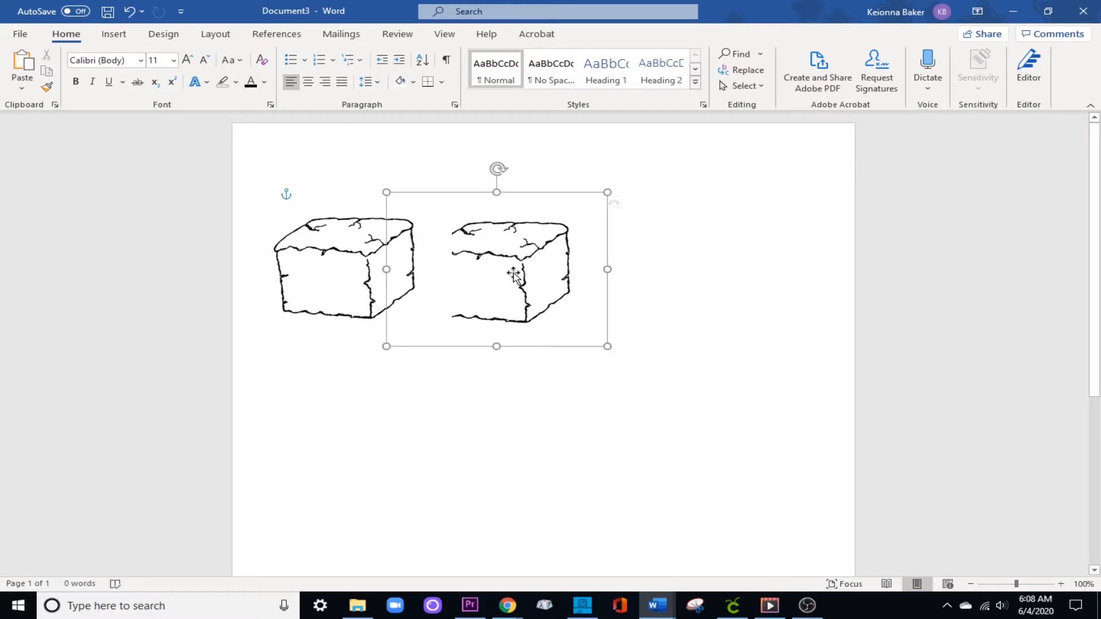
{"action": "left_click_drag", "start_coordinate": [504, 274], "coordinate": [528, 274]}
{"action": "left_click", "coordinate": [710, 259]}
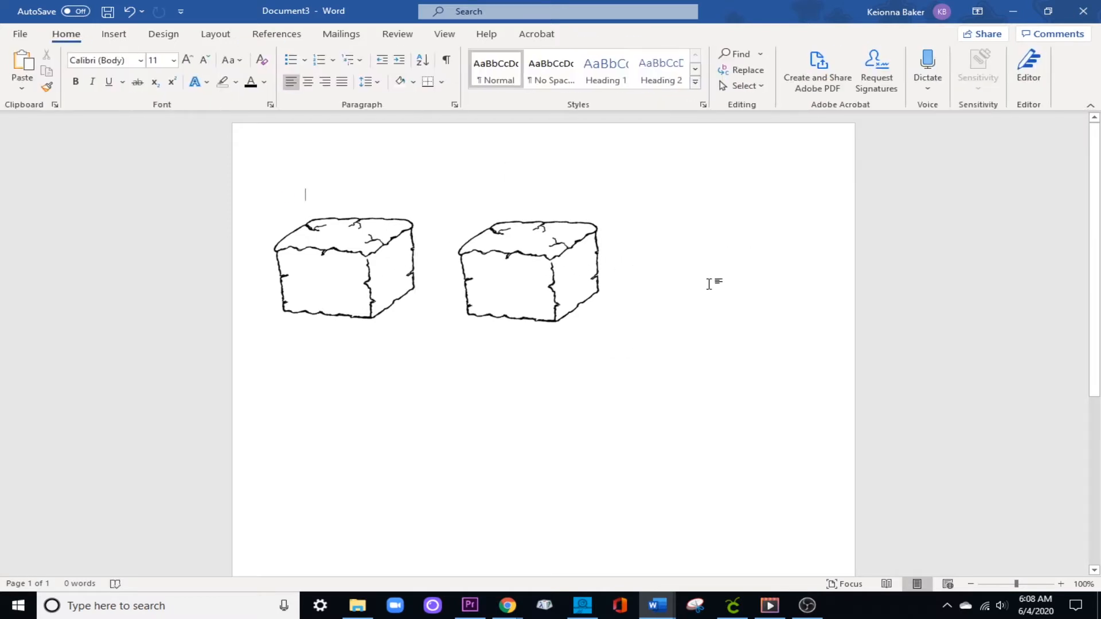
Unlock the aspect ratio of the duplicate block picture and set its height to 3 inches and width to 4 inches.
{"action": "left_click", "coordinate": [533, 299]}
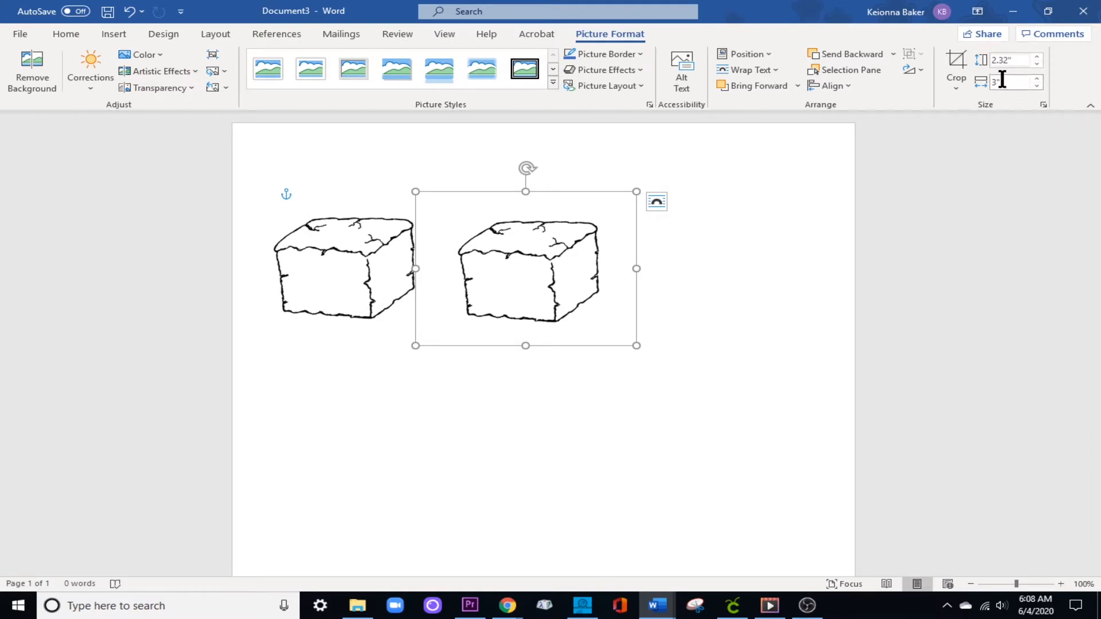
{"action": "left_click", "coordinate": [1042, 104]}
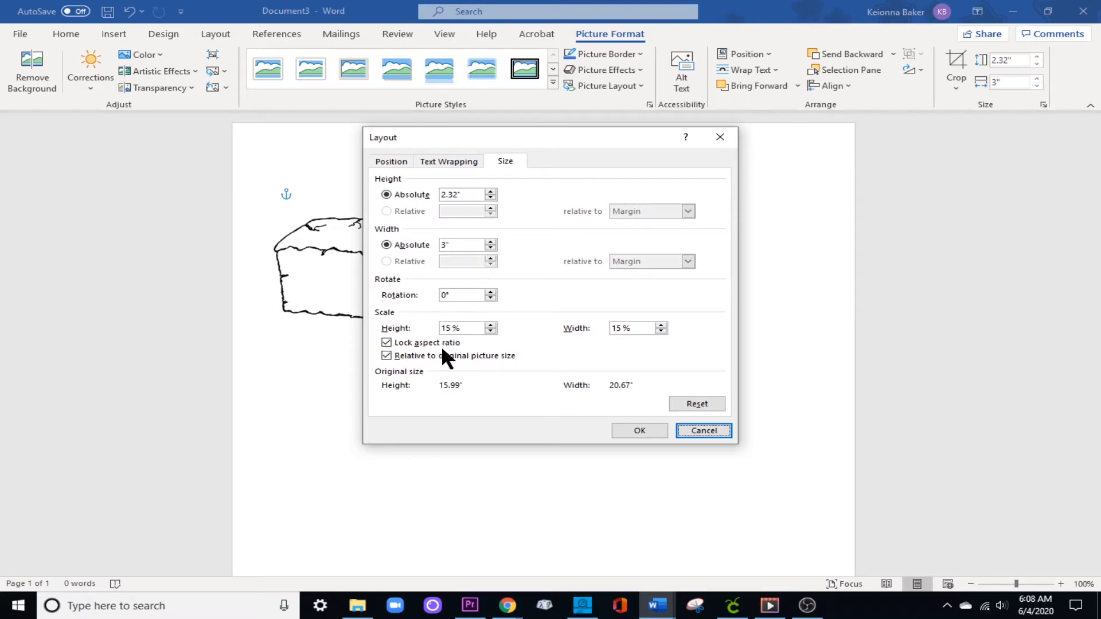
{"action": "left_click", "coordinate": [386, 342]}
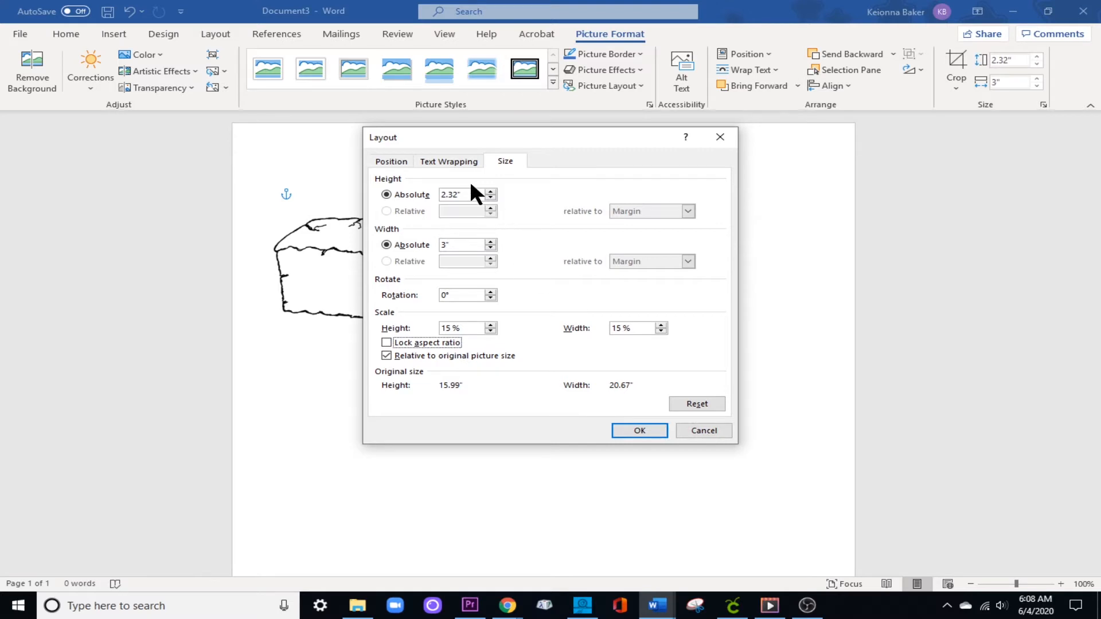
{"action": "left_click_drag", "start_coordinate": [545, 140], "coordinate": [833, 141]}
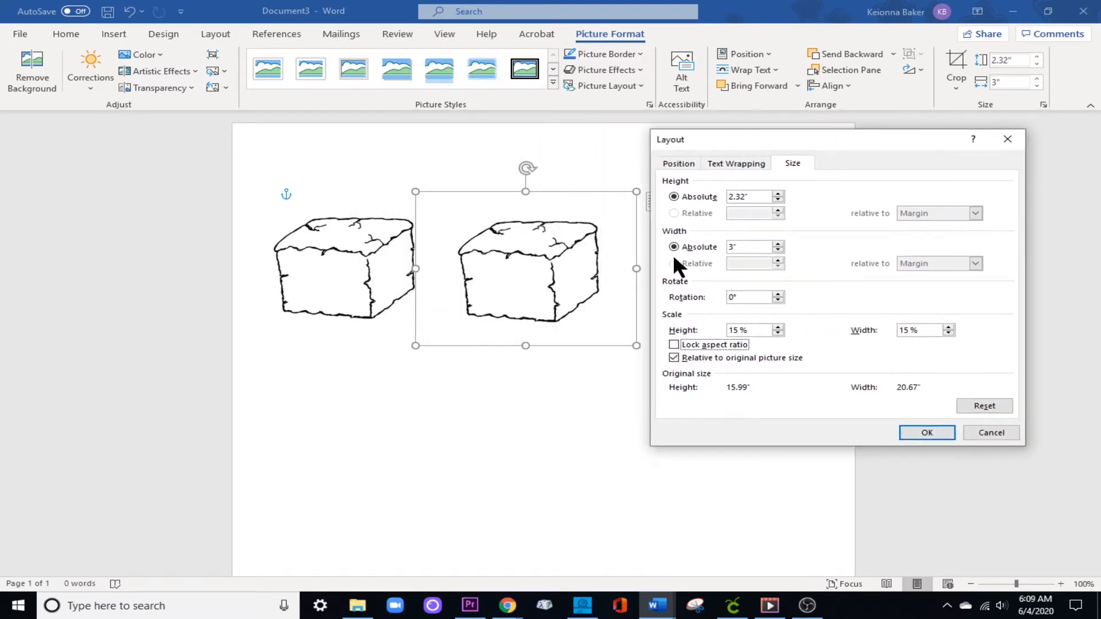
{"action": "double_click", "coordinate": [746, 197]}
{"action": "type", "text": "3"}
{"action": "key", "text": "Return"}
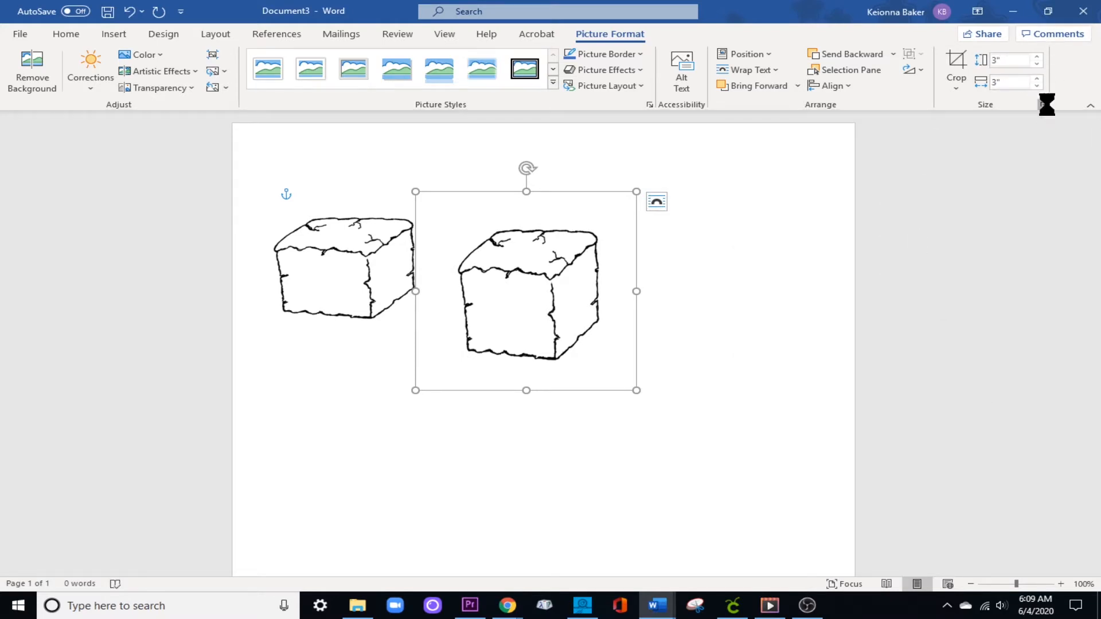
{"action": "double_click", "coordinate": [739, 247]}
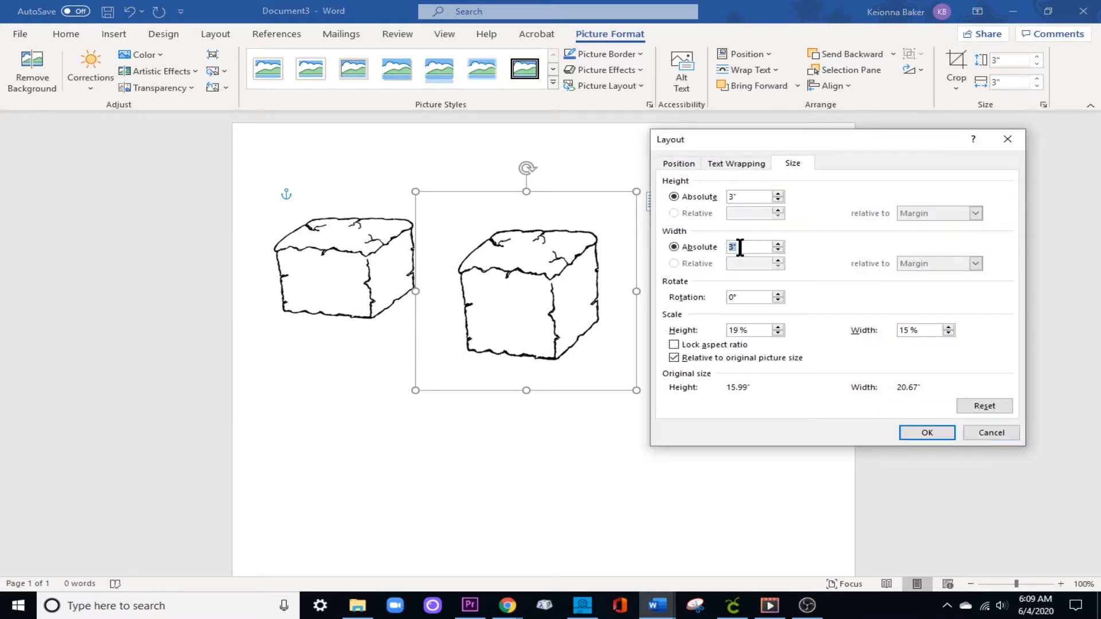
{"action": "key", "text": "Return"}
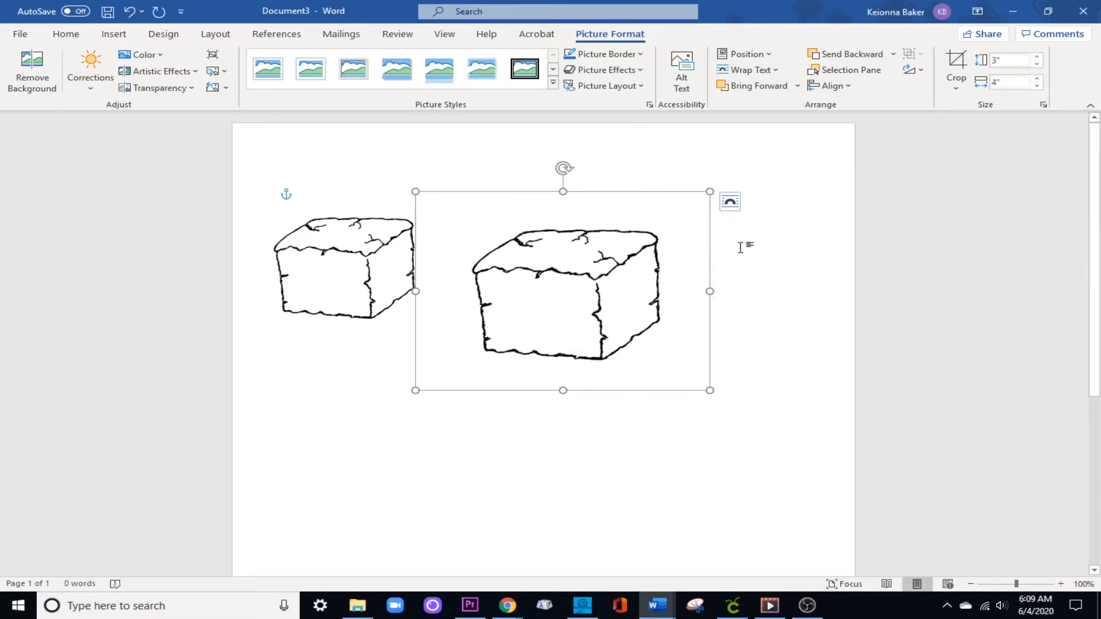
Remove the resized duplicate block and put a fresh copy of the original block picture to the right of the original.
{"action": "right_click", "coordinate": [591, 279]}
{"action": "left_click", "coordinate": [627, 273]}
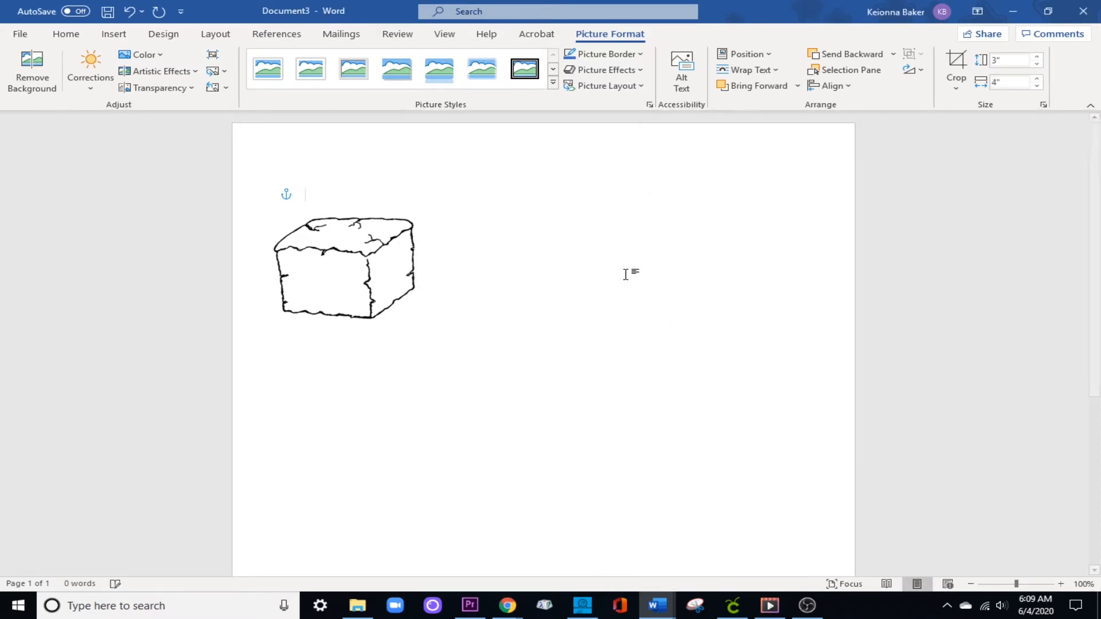
{"action": "right_click", "coordinate": [334, 245]}
{"action": "left_click", "coordinate": [380, 275]}
{"action": "right_click", "coordinate": [536, 258]}
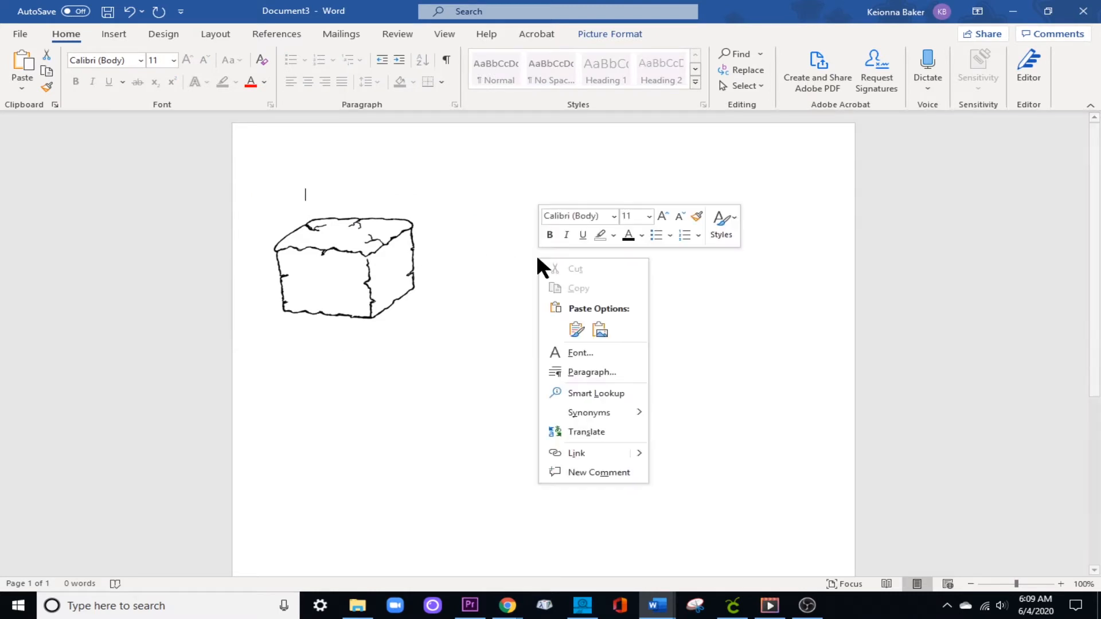
{"action": "left_click", "coordinate": [577, 330]}
{"action": "left_click_drag", "start_coordinate": [436, 270], "coordinate": [543, 277]}
{"action": "right_click", "coordinate": [497, 297]}
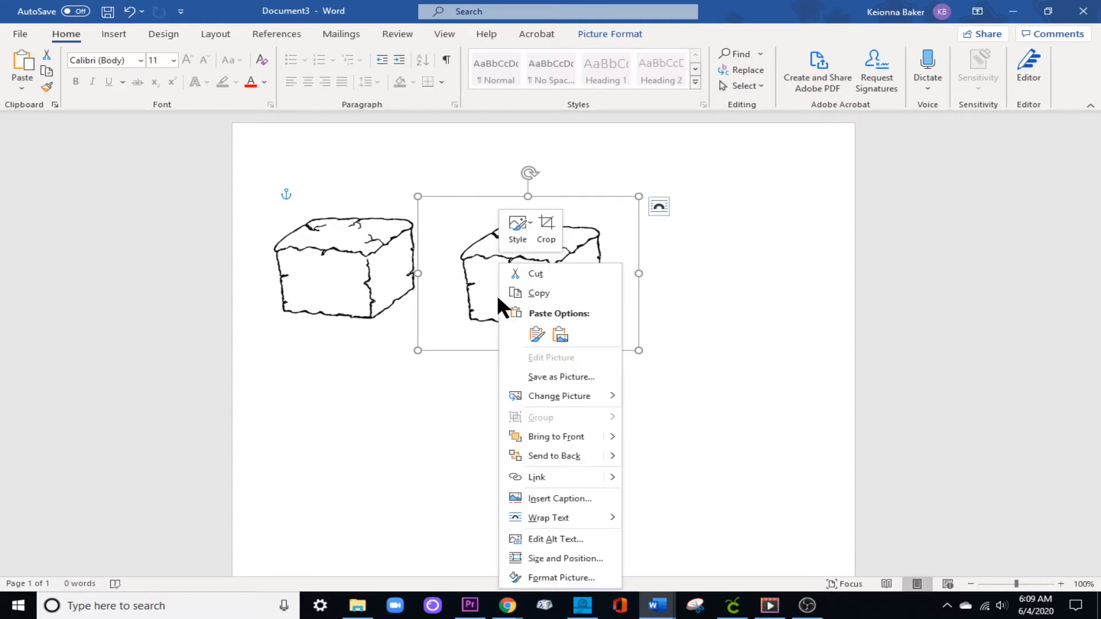
{"action": "left_click", "coordinate": [732, 356]}
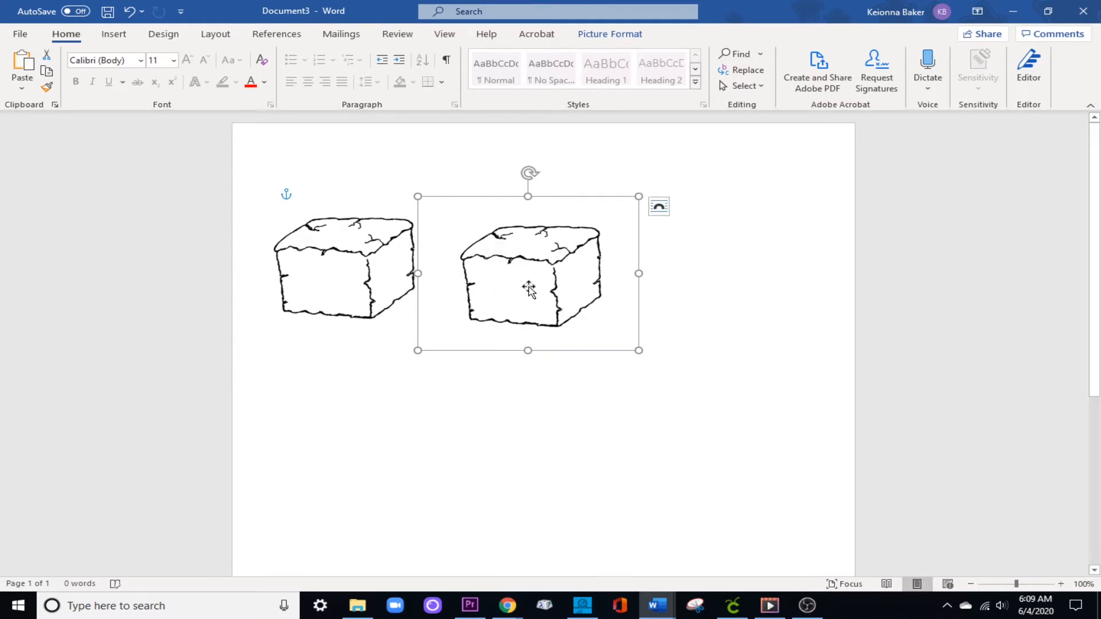
{"action": "left_click", "coordinate": [714, 291]}
{"action": "left_click", "coordinate": [538, 276]}
{"action": "right_click", "coordinate": [531, 281]}
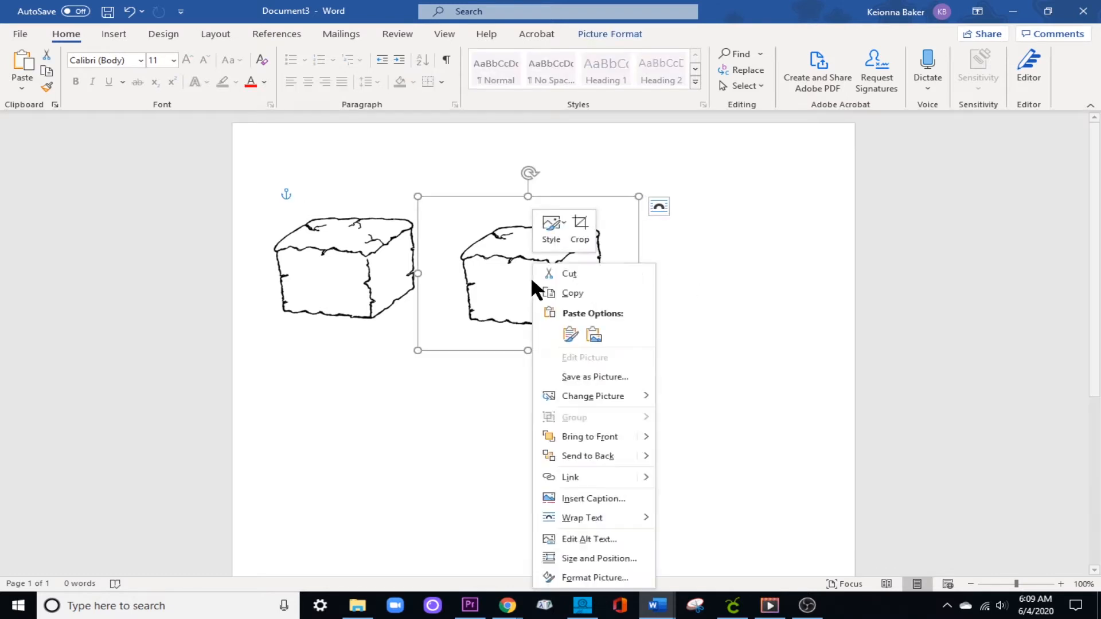
Flip the duplicate block picture horizontally so it mirrors the original.
{"action": "left_click", "coordinate": [215, 34]}
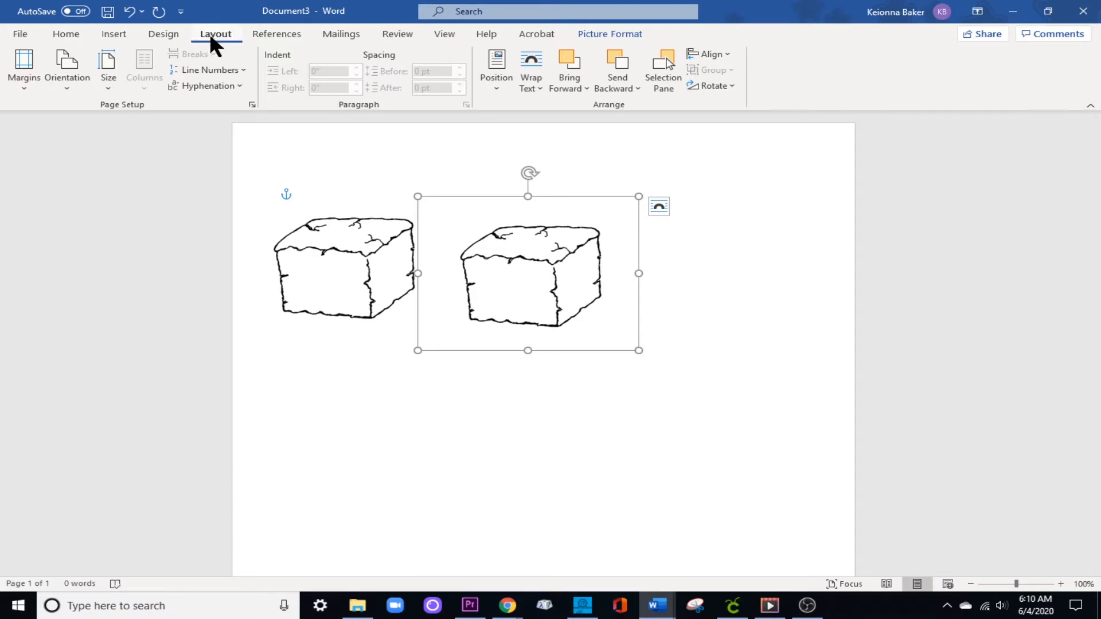
{"action": "left_click", "coordinate": [731, 84]}
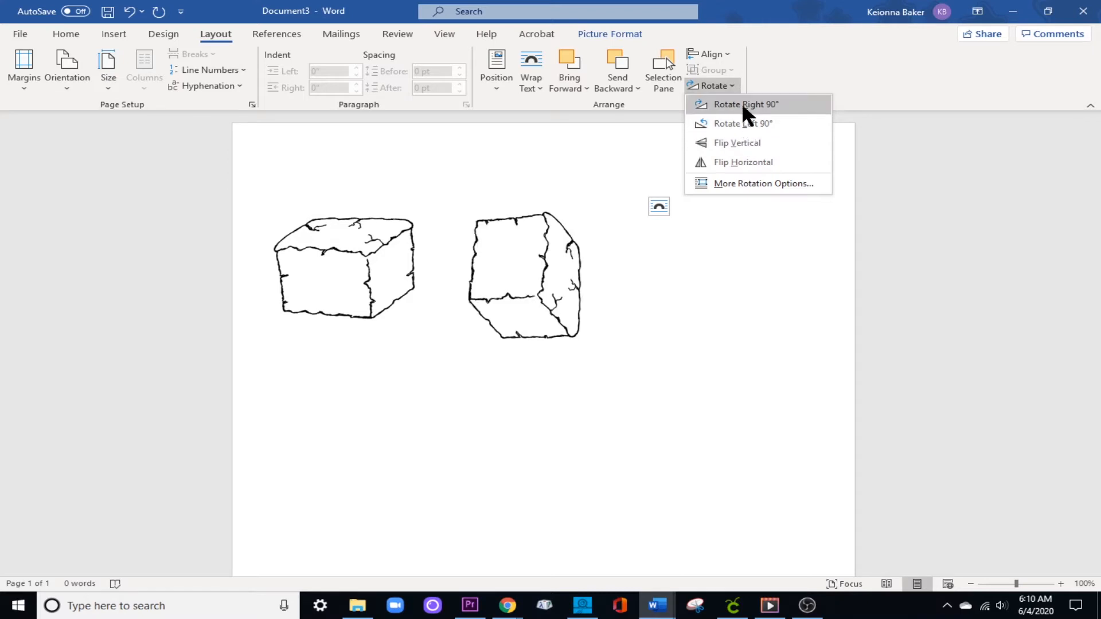
{"action": "left_click", "coordinate": [745, 160]}
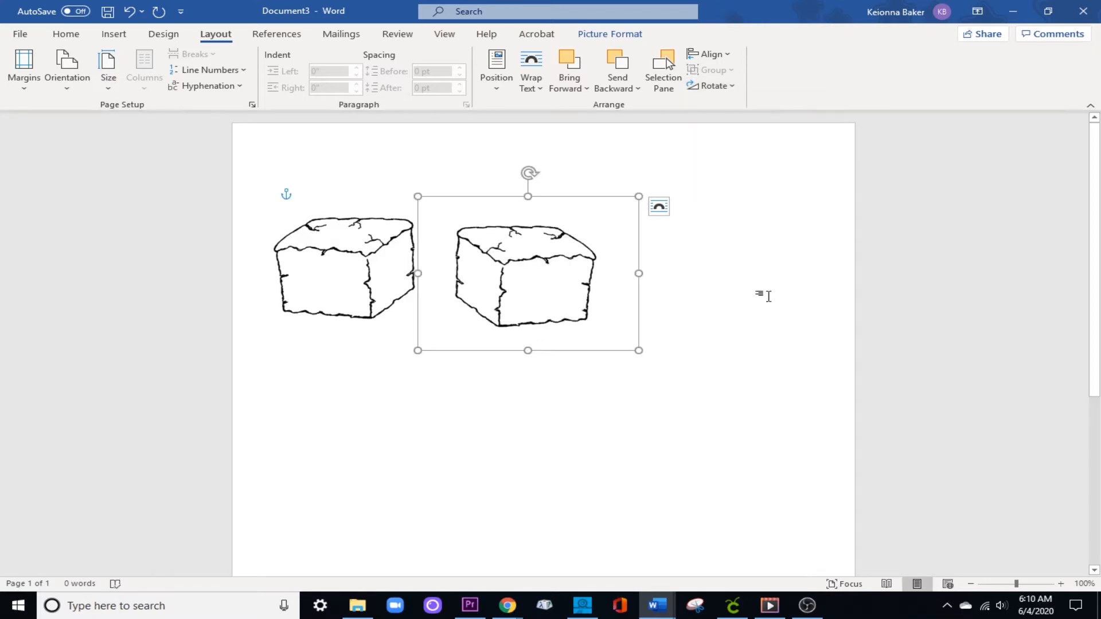
{"action": "left_click", "coordinate": [738, 311]}
Copy and paste the flipped block, placing the copy to its right as the third block in the row.
{"action": "left_click", "coordinate": [523, 282]}
{"action": "double_click", "coordinate": [528, 287]}
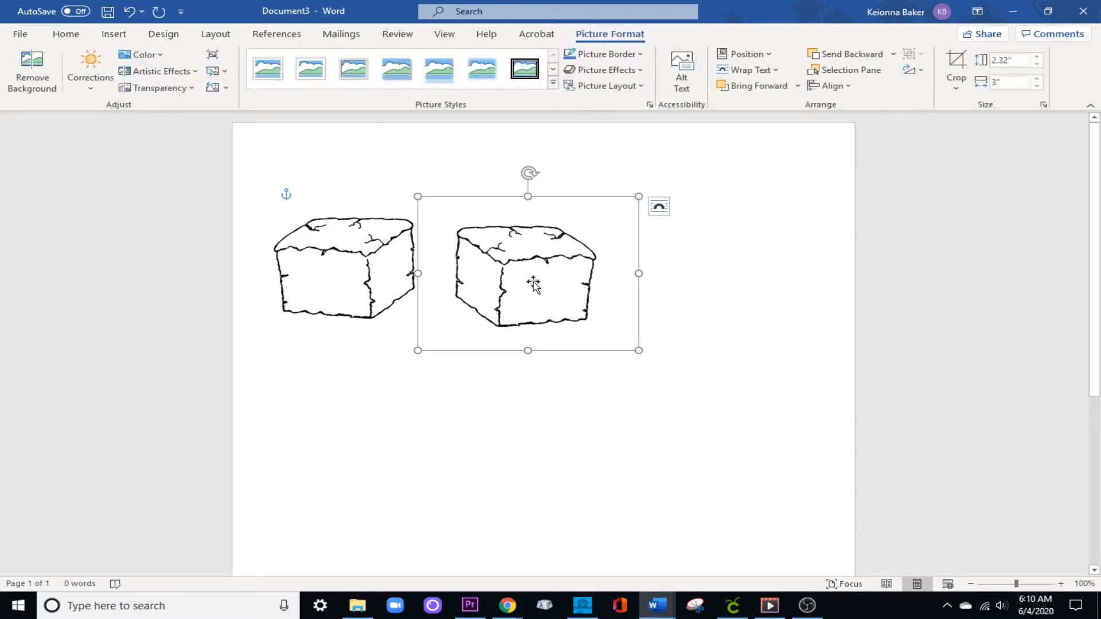
{"action": "right_click", "coordinate": [550, 282]}
{"action": "left_click", "coordinate": [591, 289]}
{"action": "right_click", "coordinate": [697, 285]}
{"action": "left_click", "coordinate": [734, 356]}
{"action": "left_click_drag", "start_coordinate": [437, 278], "coordinate": [730, 285]}
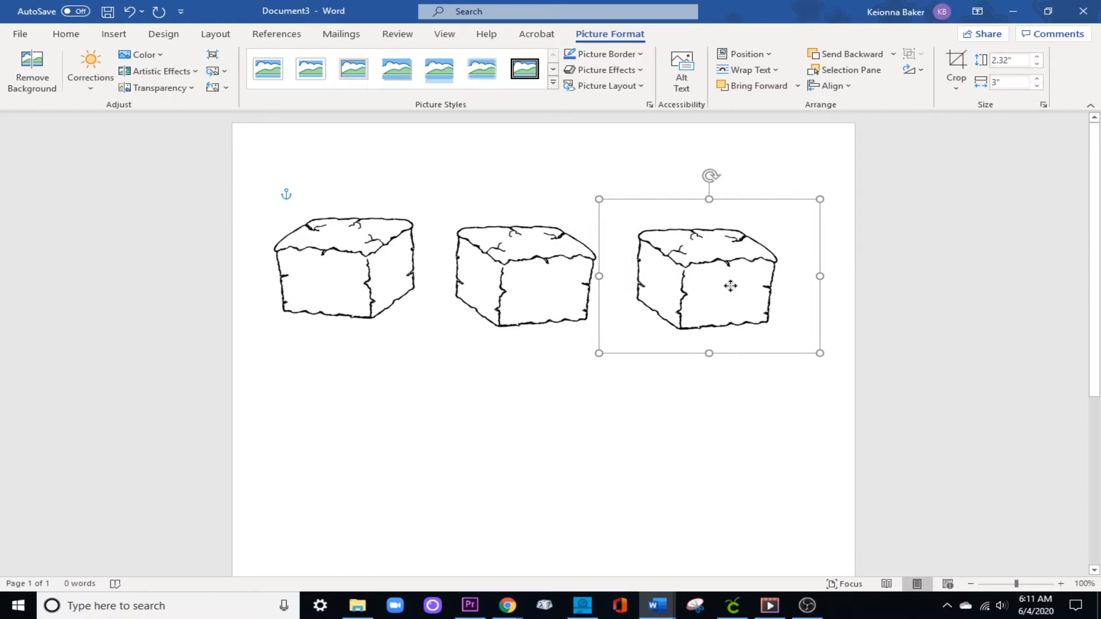
{"action": "left_click", "coordinate": [657, 377]}
Copy and paste the original unflipped block, placing the copy below the original to start a second row.
{"action": "right_click", "coordinate": [684, 292]}
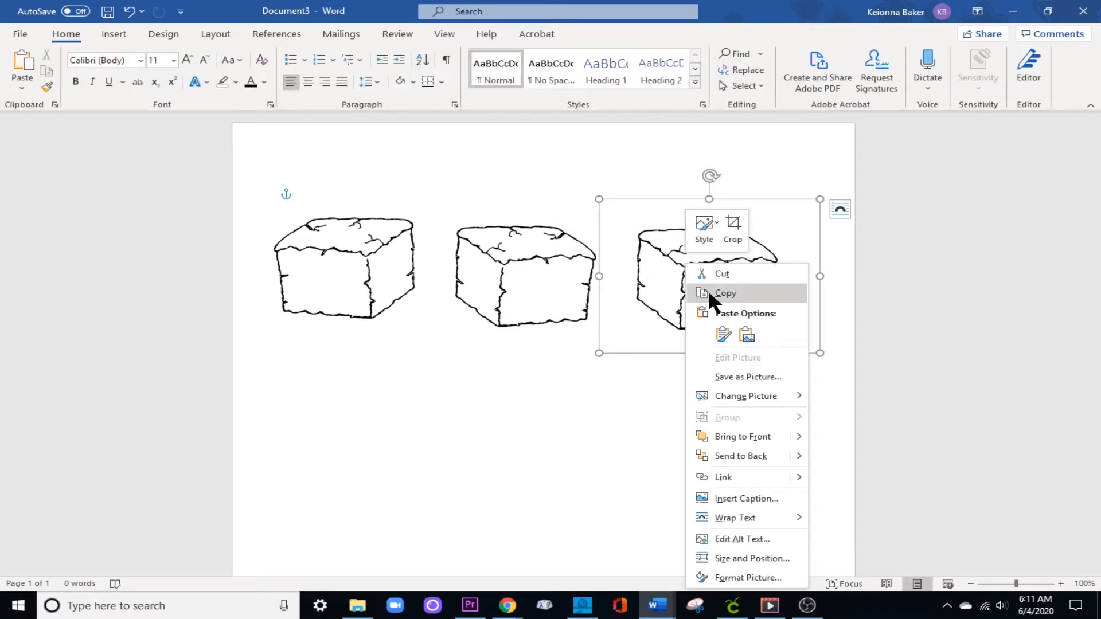
{"action": "right_click", "coordinate": [333, 268]}
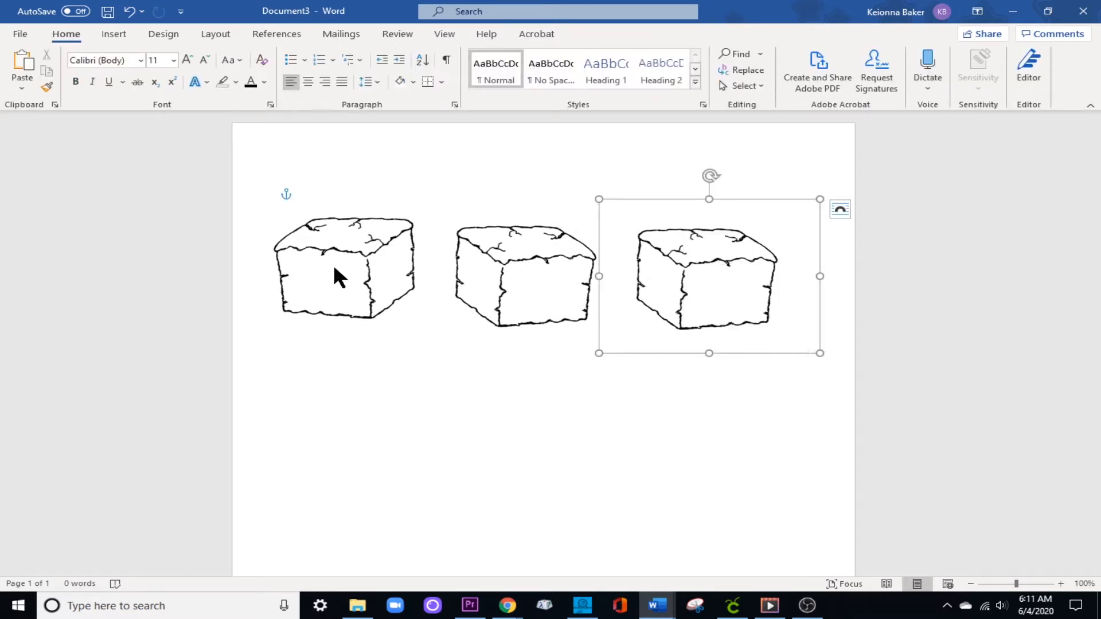
{"action": "left_click", "coordinate": [373, 292]}
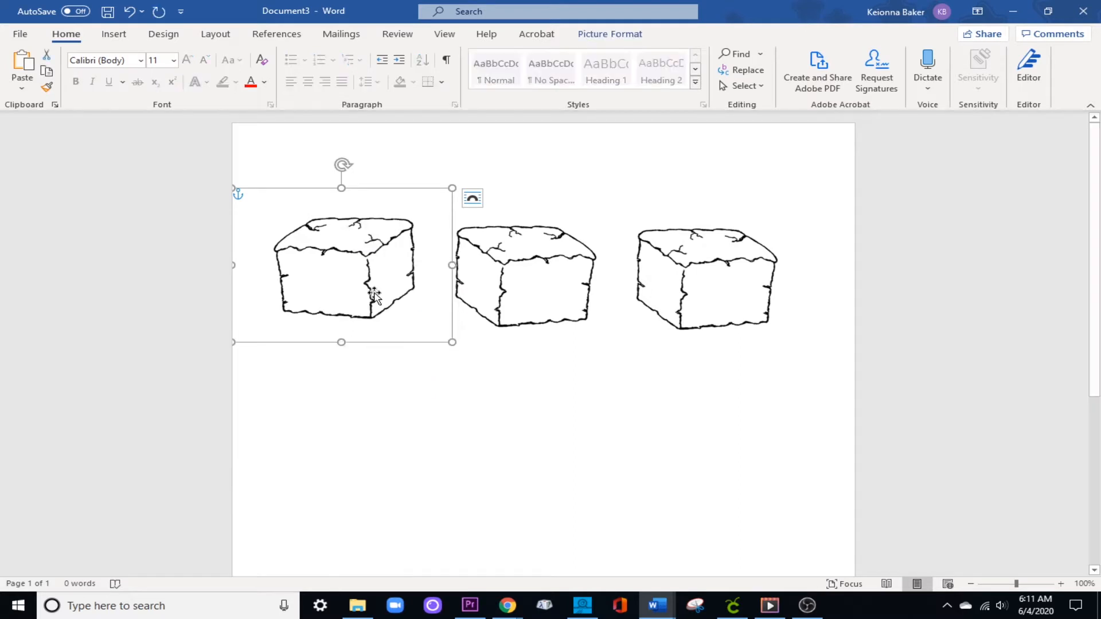
{"action": "right_click", "coordinate": [387, 452]}
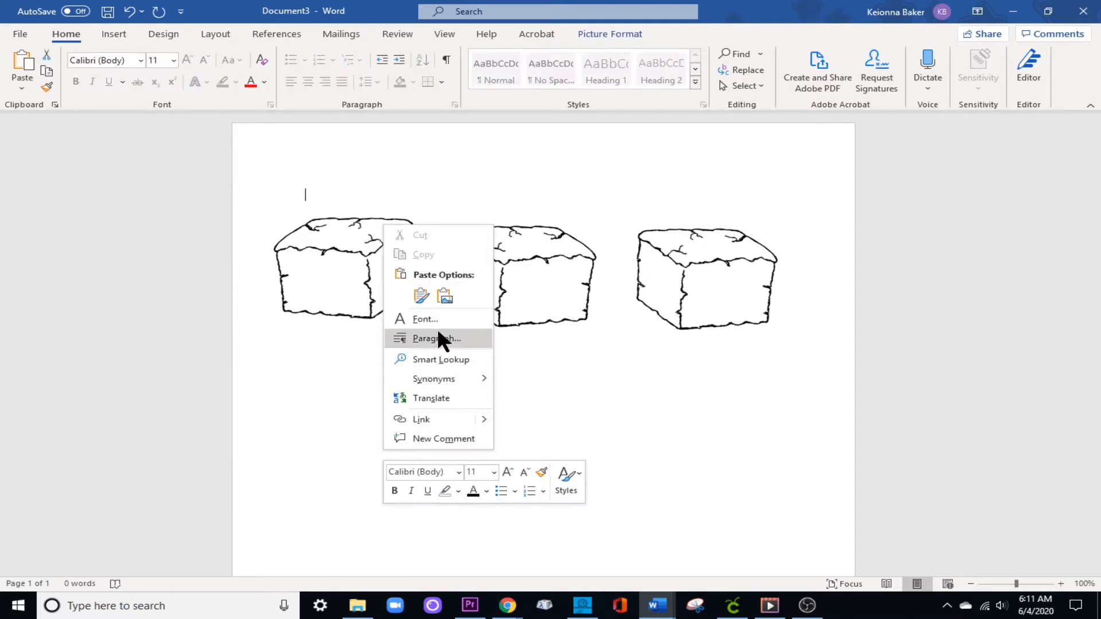
{"action": "left_click", "coordinate": [420, 296]}
{"action": "left_click_drag", "start_coordinate": [398, 303], "coordinate": [338, 475]}
{"action": "left_click", "coordinate": [549, 442]}
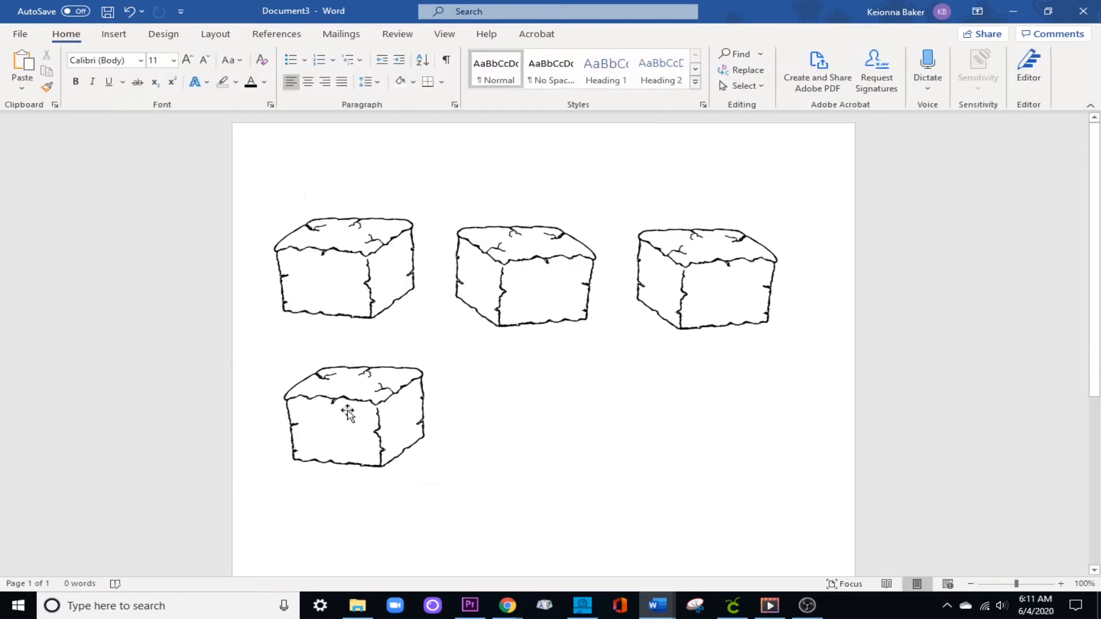
{"action": "left_click", "coordinate": [351, 422]}
{"action": "left_click_drag", "start_coordinate": [351, 422], "coordinate": [322, 410]}
{"action": "left_click", "coordinate": [544, 402]}
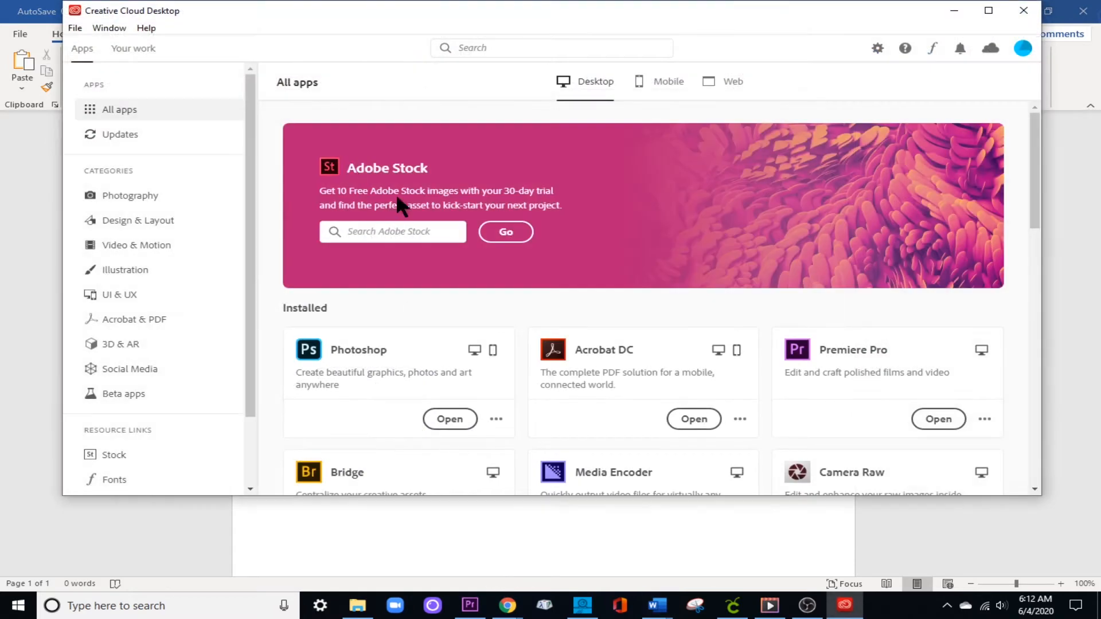
Switch to Creative Cloud Desktop, search for "spark" and launch the Spark web app, dismissing its opening message.
{"action": "type", "text": "s"}
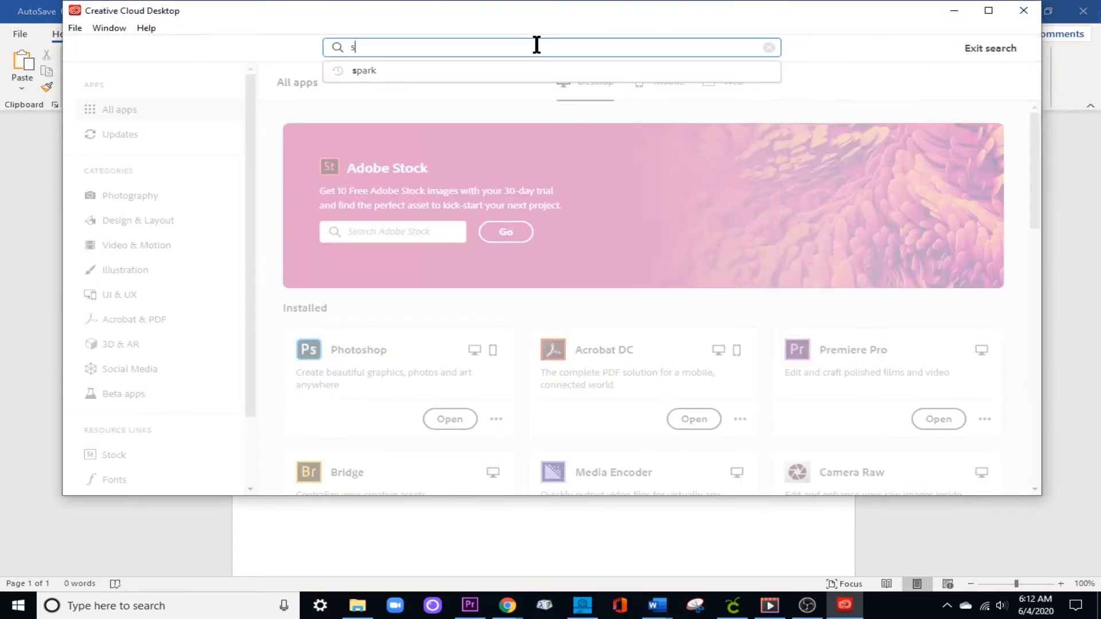
{"action": "left_click", "coordinate": [367, 70]}
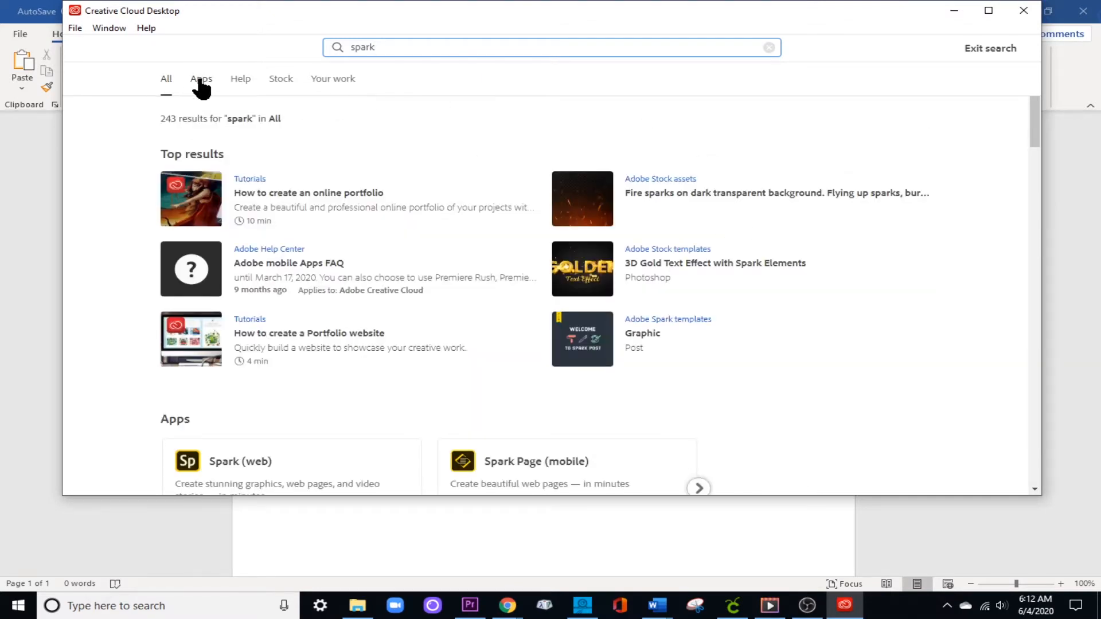
{"action": "scroll", "coordinate": [347, 382], "scroll_direction": "down", "scroll_amount": 1}
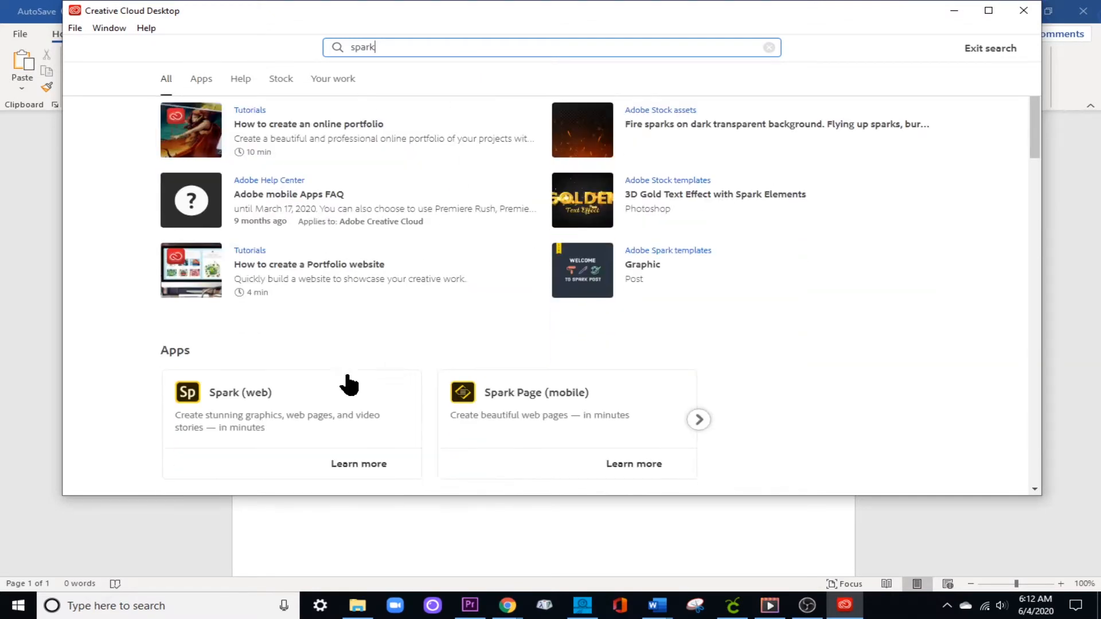
{"action": "left_click", "coordinate": [236, 396]}
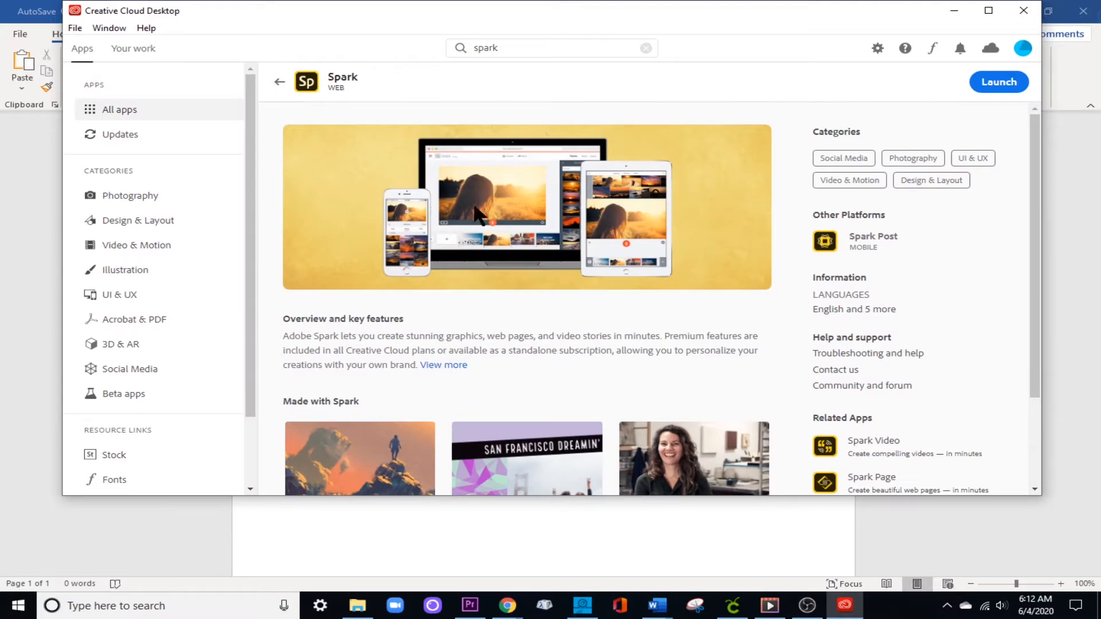
{"action": "left_click", "coordinate": [1010, 81]}
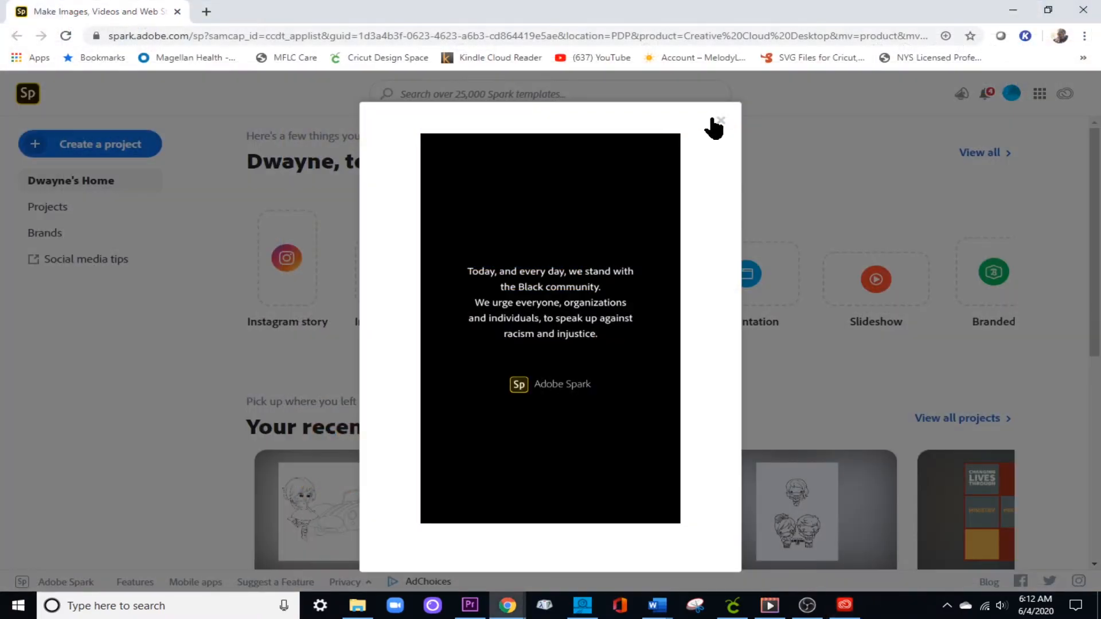
{"action": "left_click", "coordinate": [721, 120]}
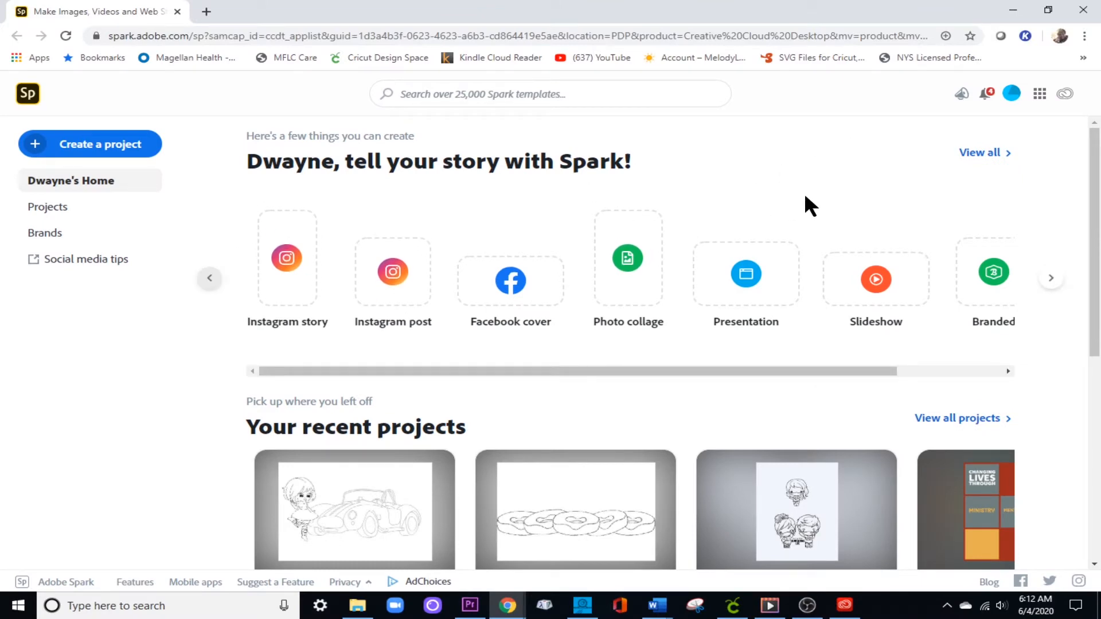
Start a new custom size graphic project with its dimensions in inches.
{"action": "left_click", "coordinate": [85, 148]}
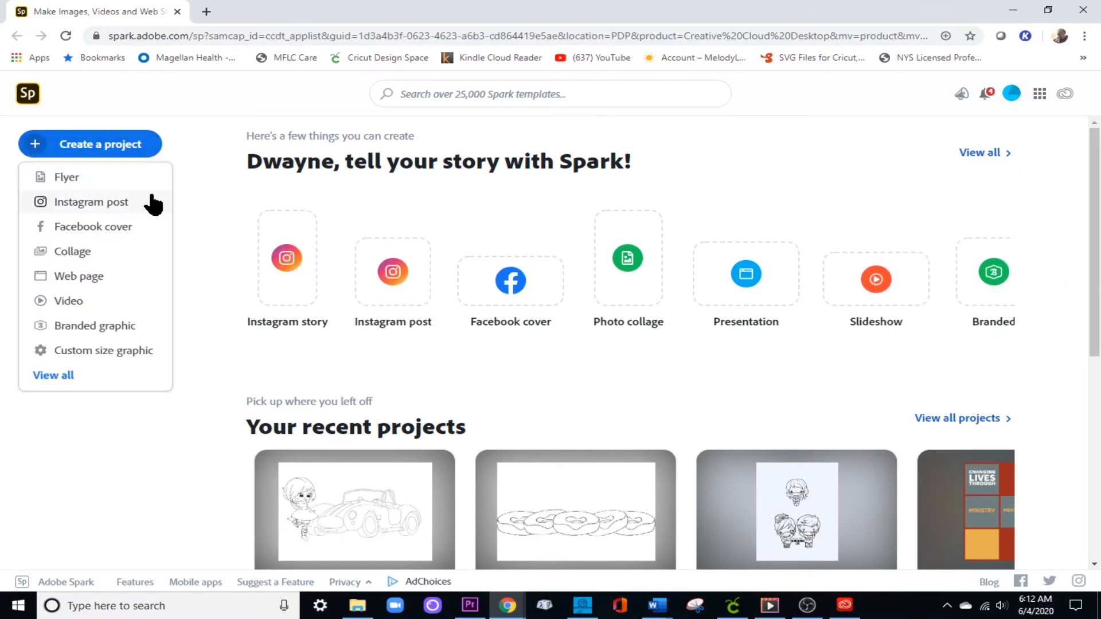
{"action": "left_click", "coordinate": [122, 353]}
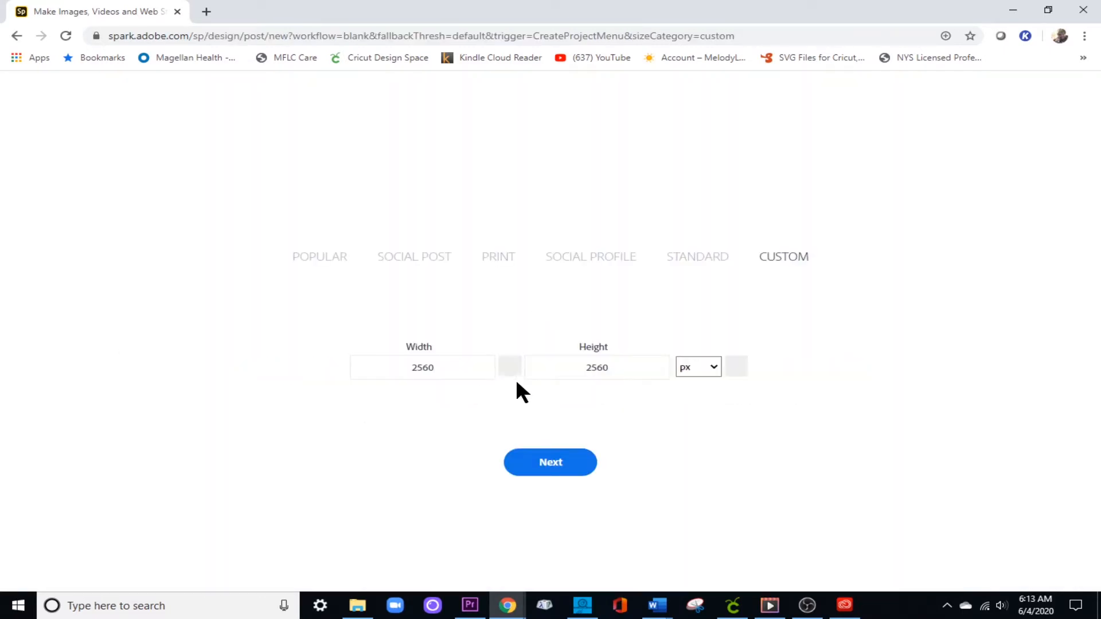
{"action": "left_click", "coordinate": [717, 367]}
{"action": "left_click", "coordinate": [713, 411]}
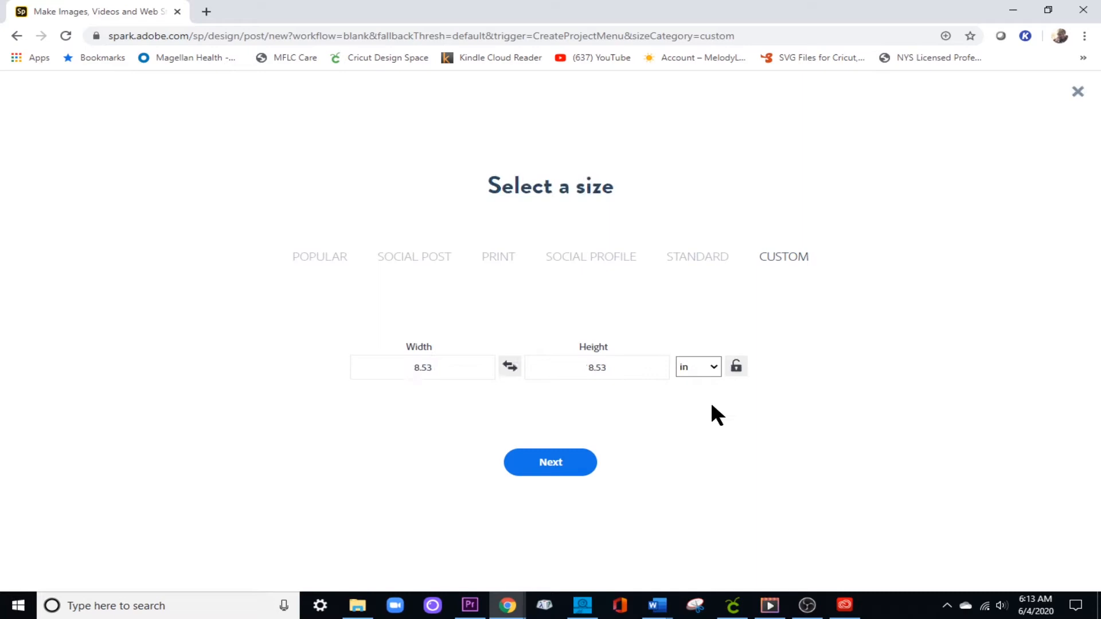
Set the custom graphic's width to 6.5 and height to 4 inches, and create the blank canvas.
{"action": "left_click", "coordinate": [444, 368]}
{"action": "double_click", "coordinate": [444, 368]}
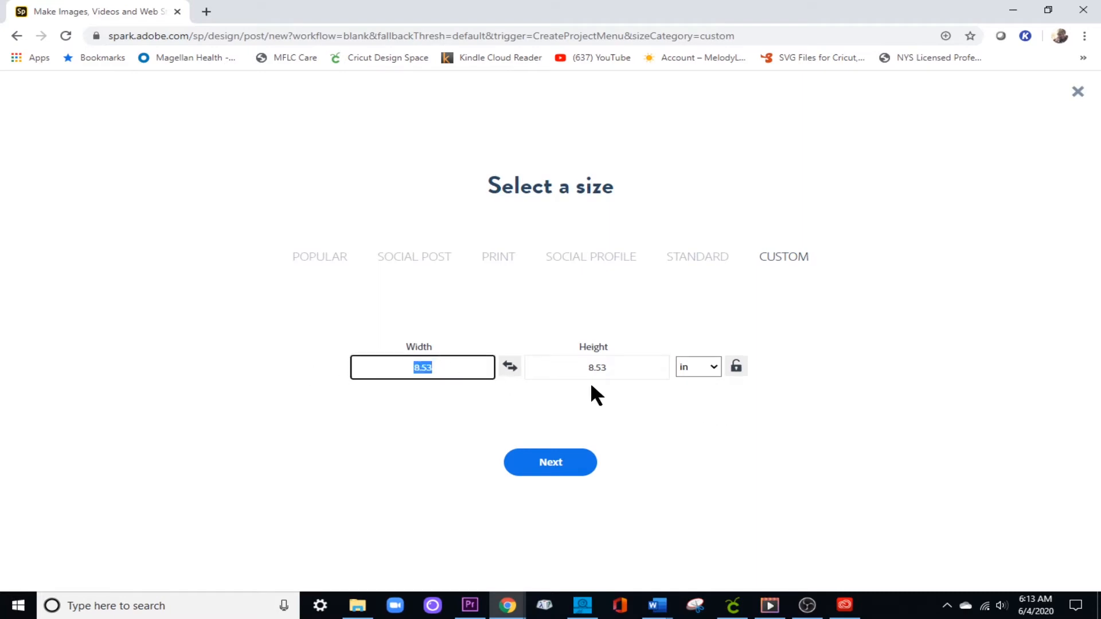
{"action": "key", "text": "BackSpace"}
{"action": "type", "text": "7"}
{"action": "key", "text": "BackSpace"}
{"action": "type", "text": "6.5"}
{"action": "left_click_drag", "start_coordinate": [627, 373], "coordinate": [535, 367]}
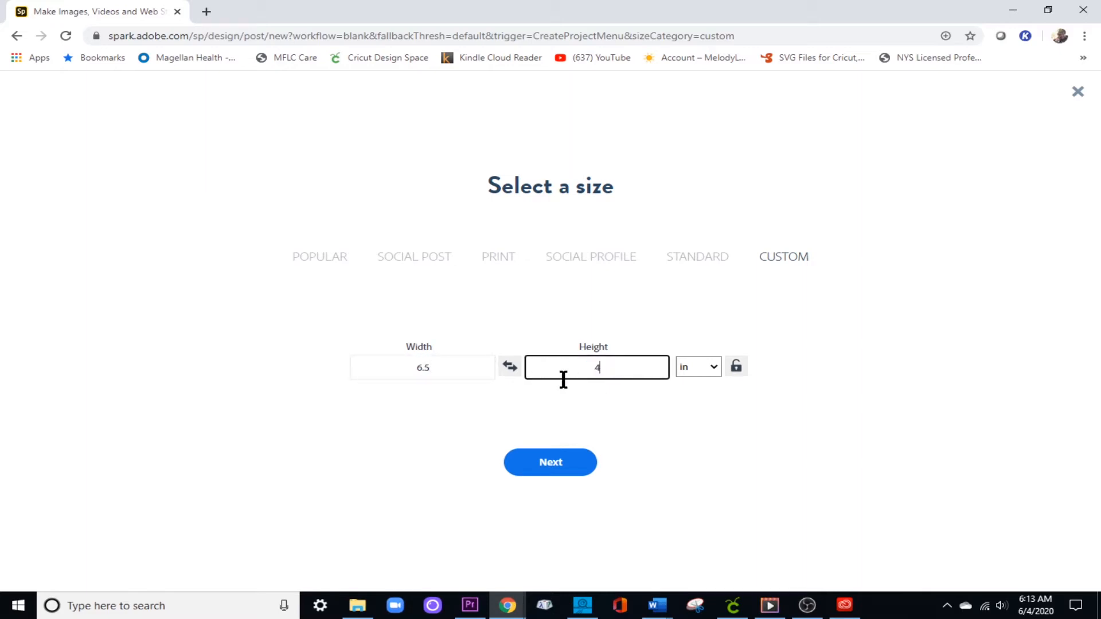
{"action": "left_click", "coordinate": [554, 470]}
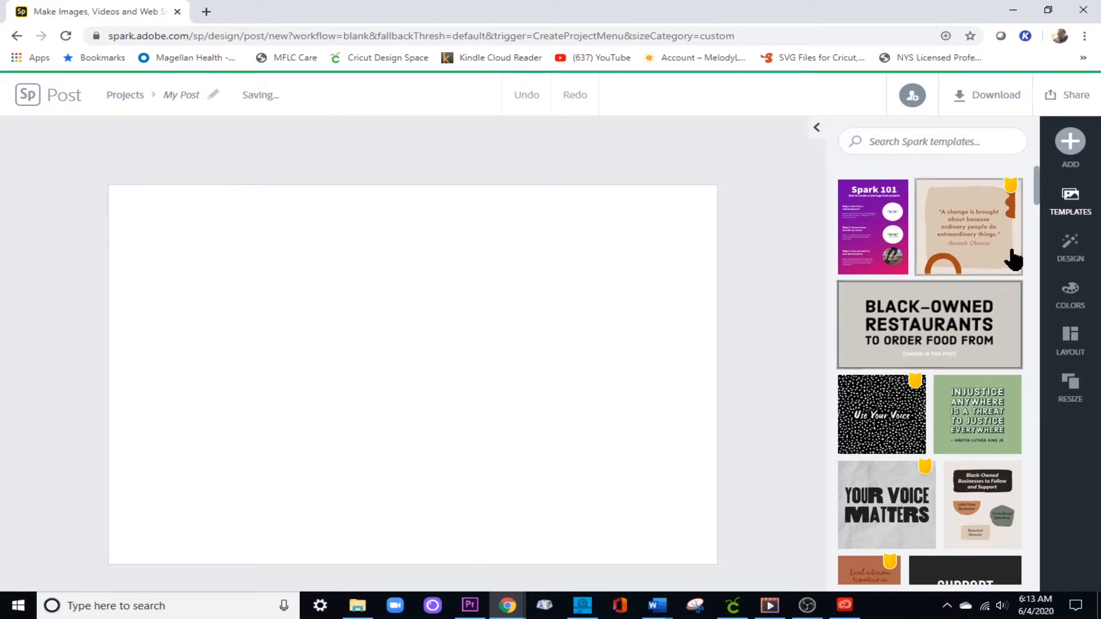
Upload the block drawing from Downloads as a freely movable photo and place it against the canvas's left edge, slightly reduced.
{"action": "left_click", "coordinate": [1070, 143]}
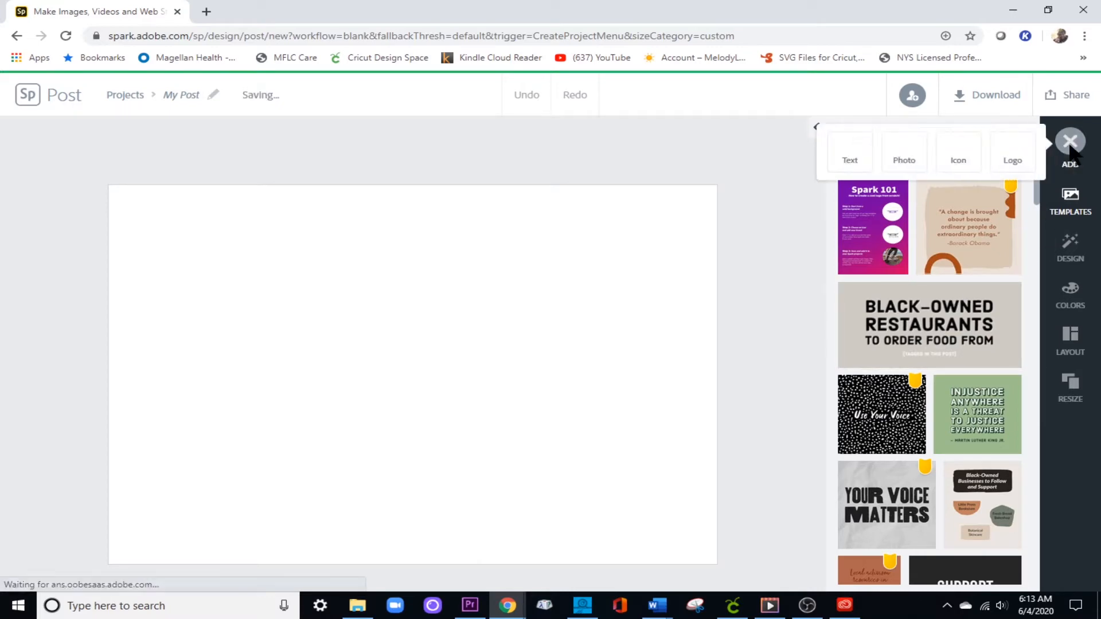
{"action": "left_click", "coordinate": [901, 161]}
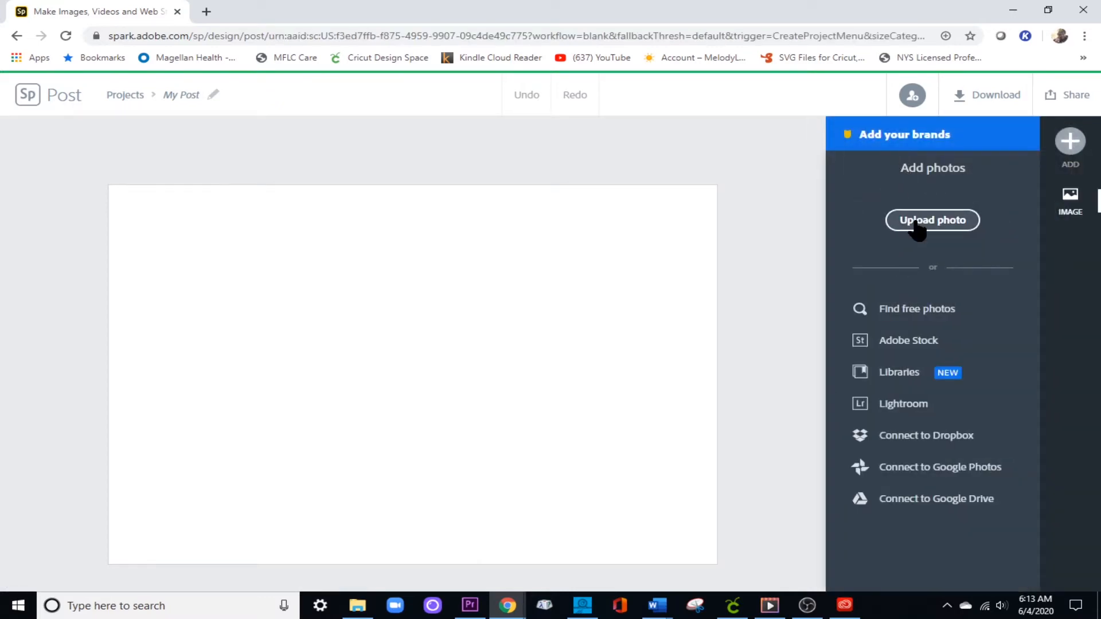
{"action": "left_click", "coordinate": [920, 225]}
{"action": "double_click", "coordinate": [434, 283]}
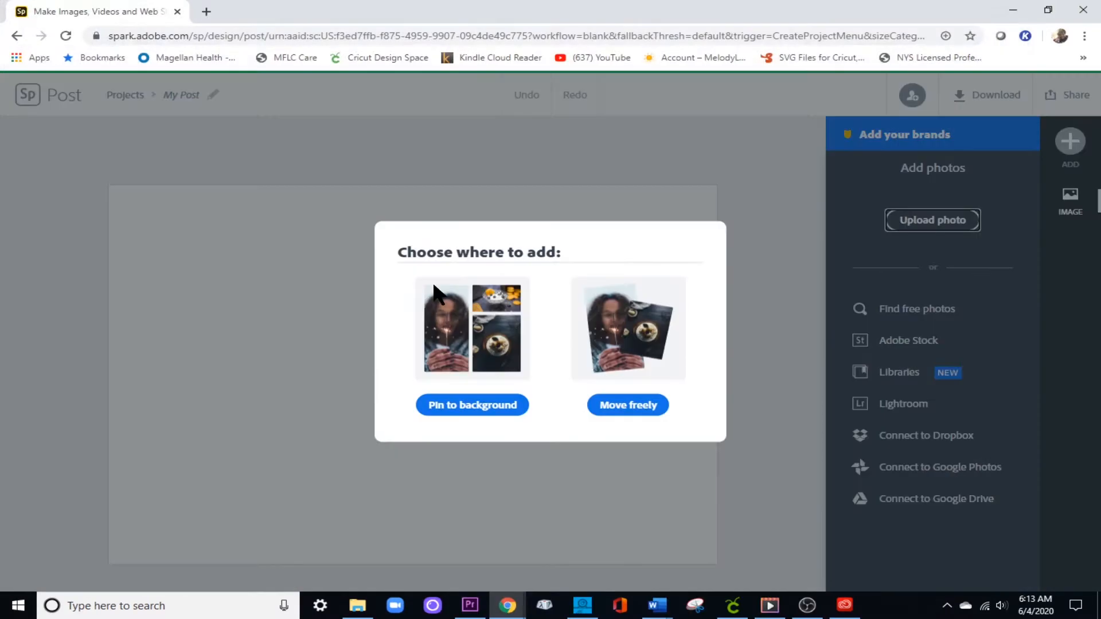
{"action": "left_click", "coordinate": [610, 405]}
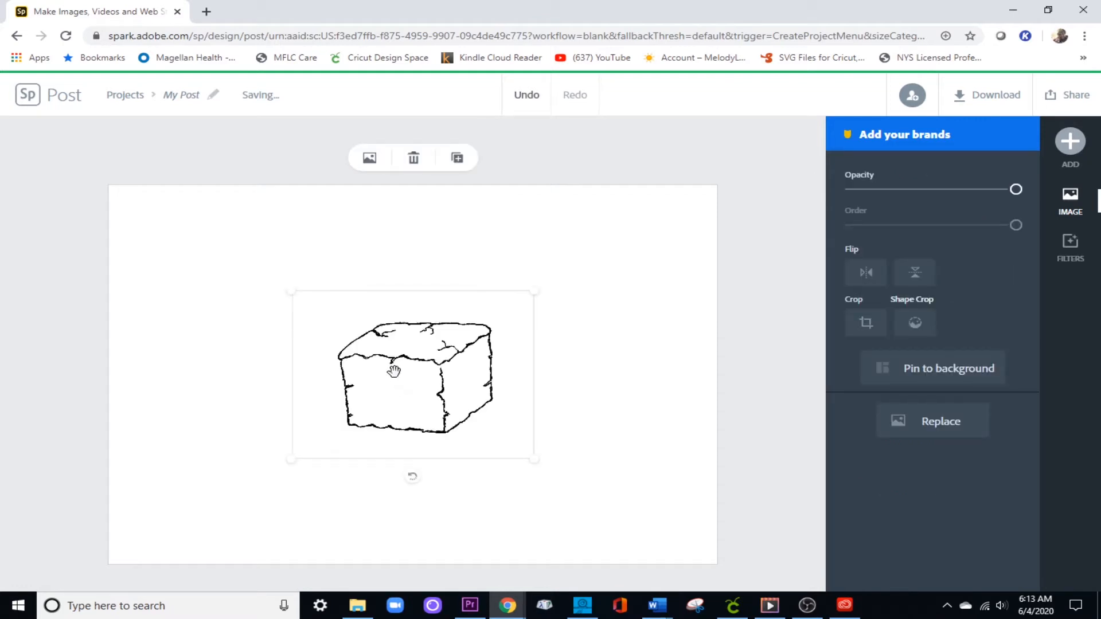
{"action": "left_click_drag", "start_coordinate": [418, 394], "coordinate": [234, 335]}
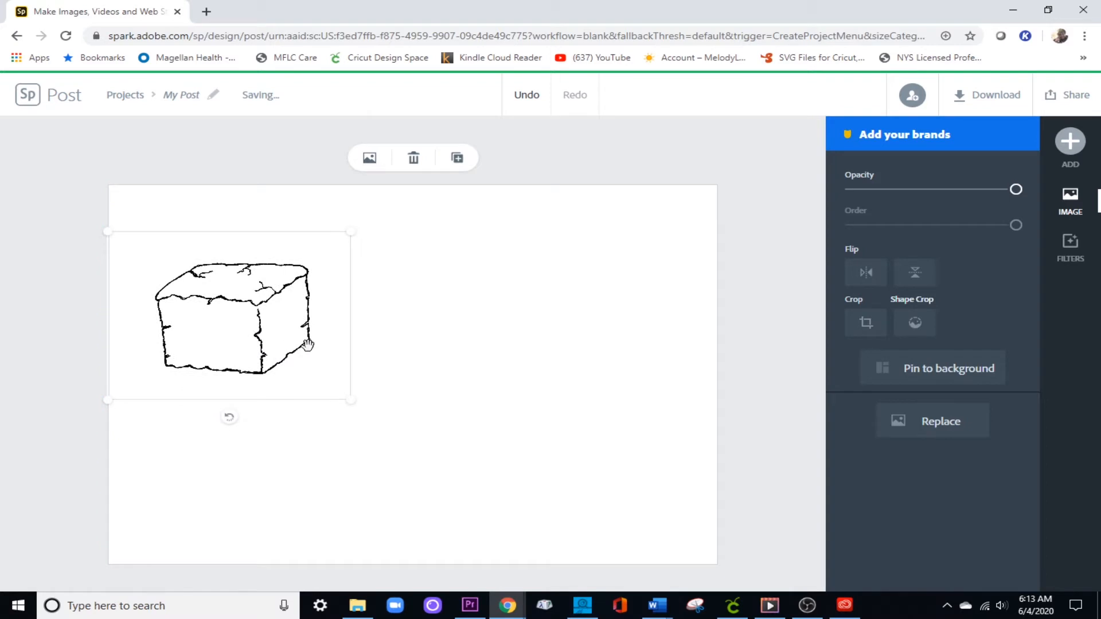
{"action": "left_click_drag", "start_coordinate": [354, 406], "coordinate": [329, 413]}
Crop the empty margins on all four sides of the block drawing and move it slightly lower and to the left.
{"action": "left_click", "coordinate": [866, 323]}
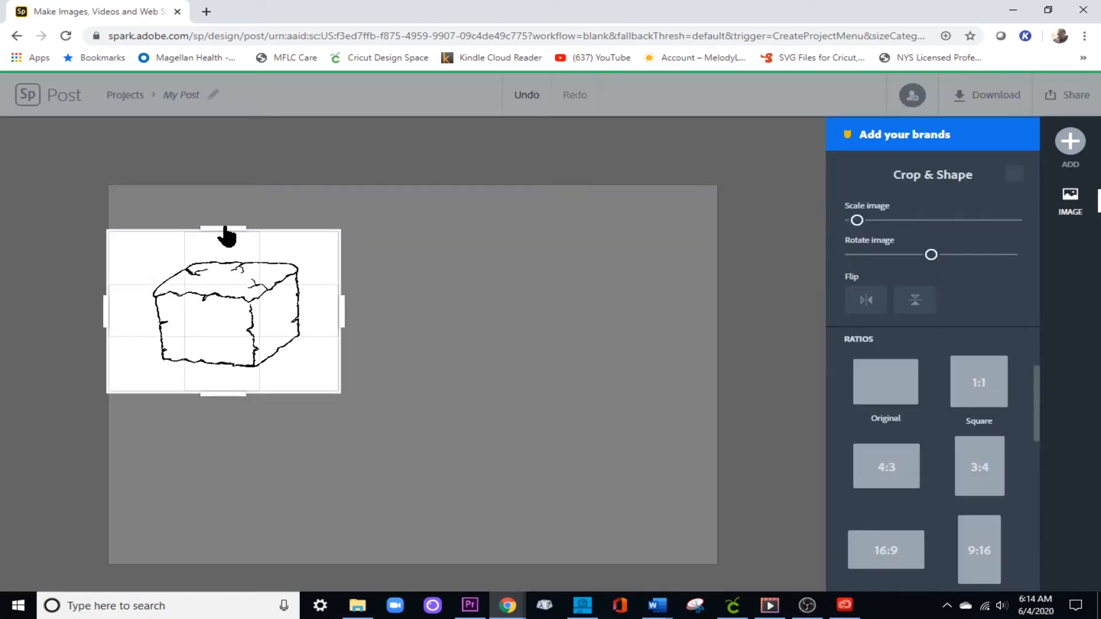
{"action": "left_click_drag", "start_coordinate": [227, 234], "coordinate": [220, 256]}
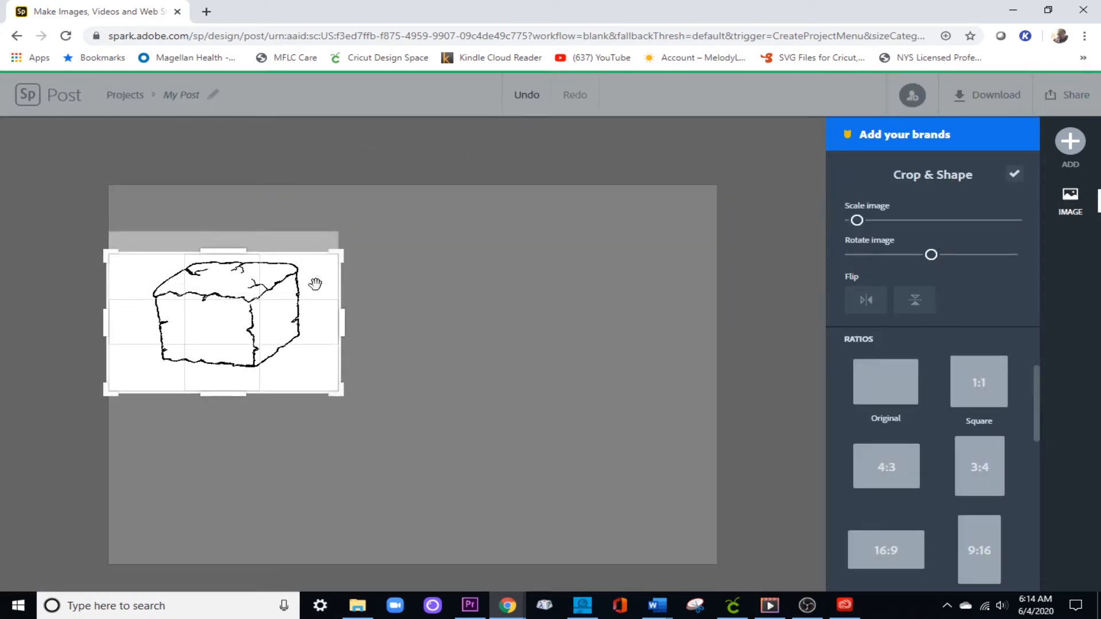
{"action": "left_click_drag", "start_coordinate": [341, 328], "coordinate": [304, 321]}
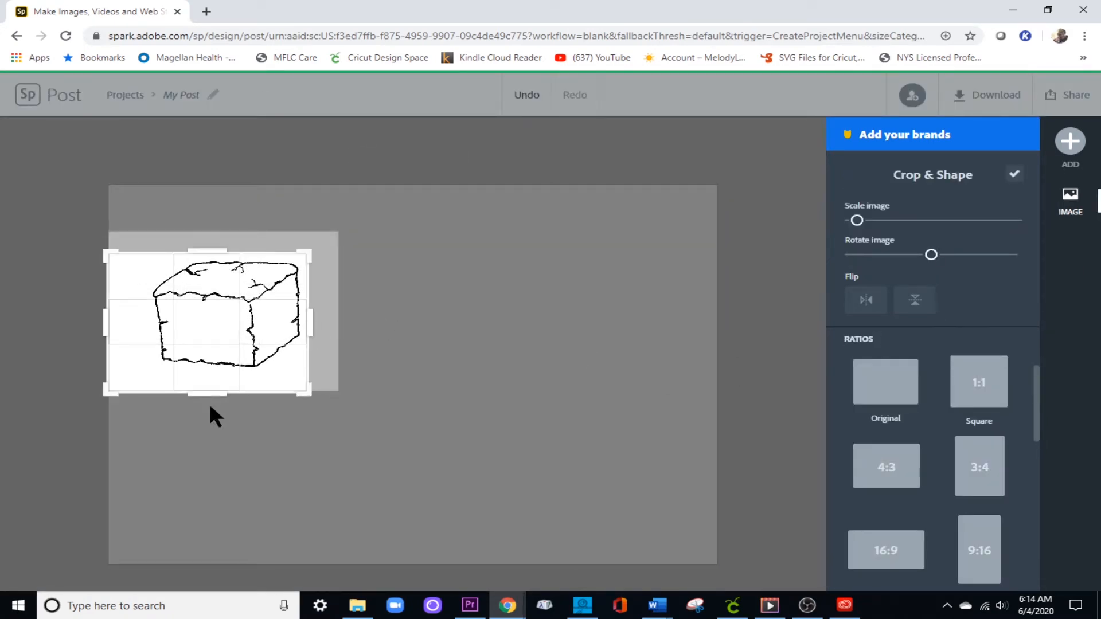
{"action": "left_click_drag", "start_coordinate": [213, 404], "coordinate": [216, 376]}
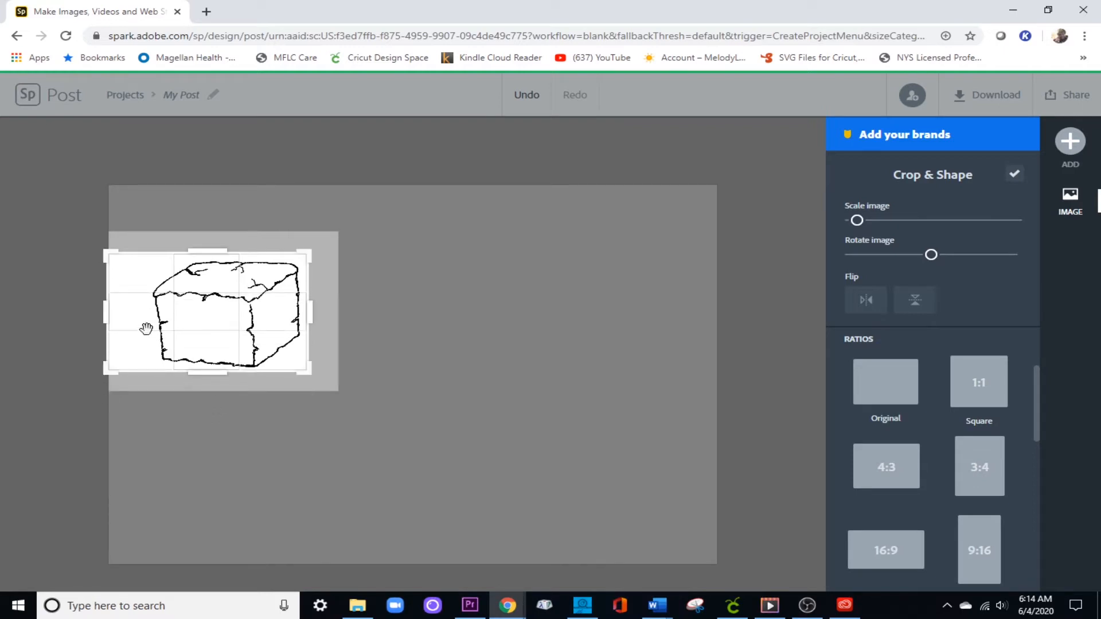
{"action": "left_click_drag", "start_coordinate": [120, 313], "coordinate": [150, 323]}
{"action": "left_click", "coordinate": [475, 332]}
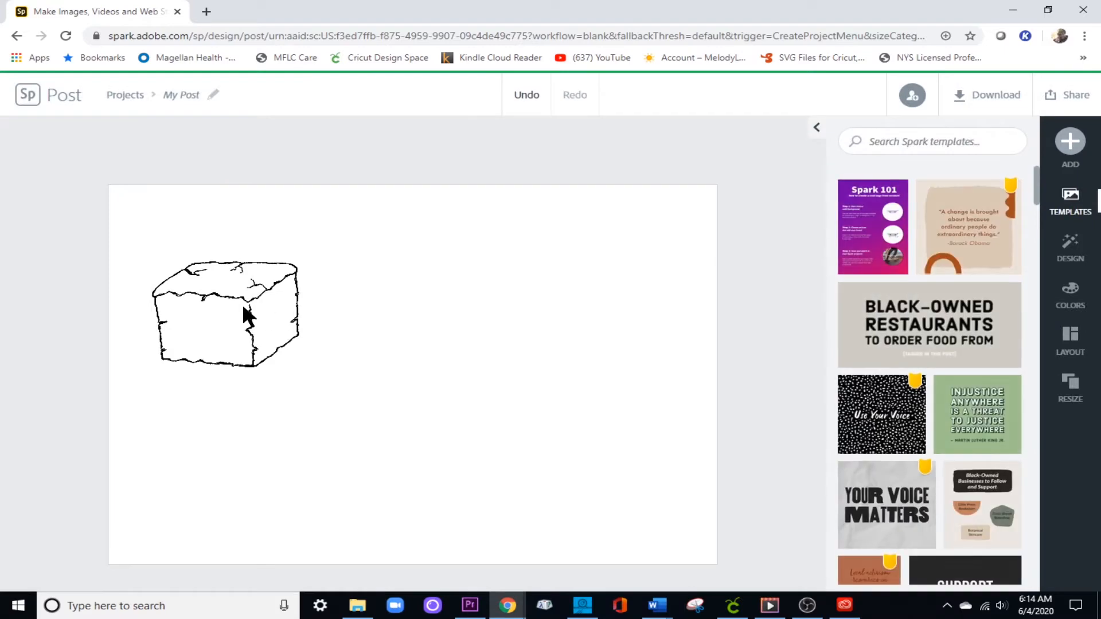
{"action": "left_click", "coordinate": [246, 312]}
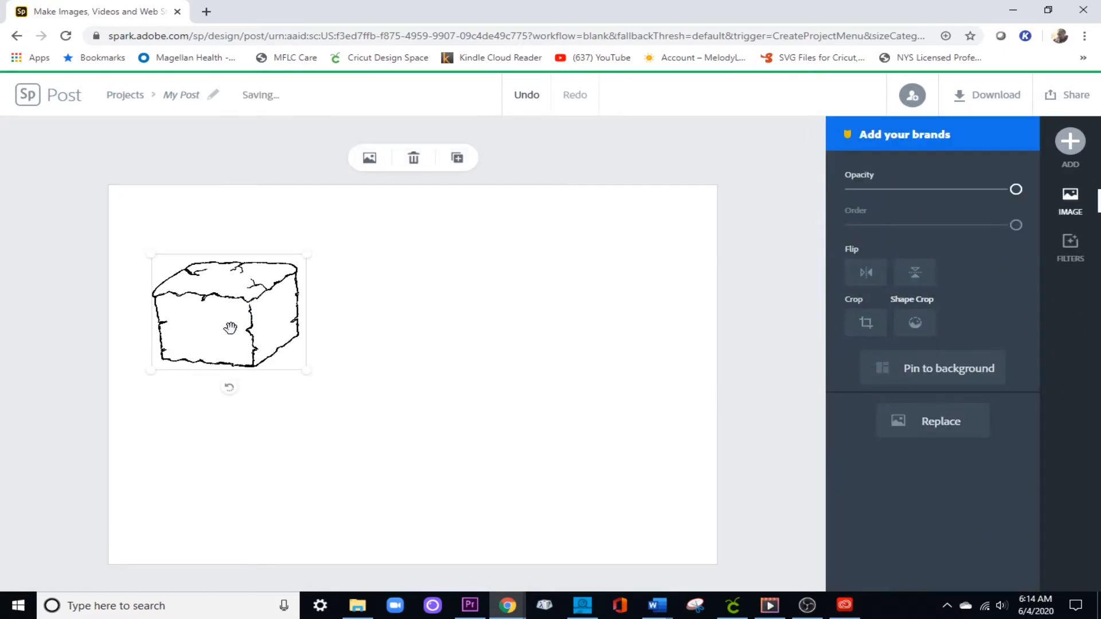
{"action": "left_click_drag", "start_coordinate": [231, 327], "coordinate": [217, 365]}
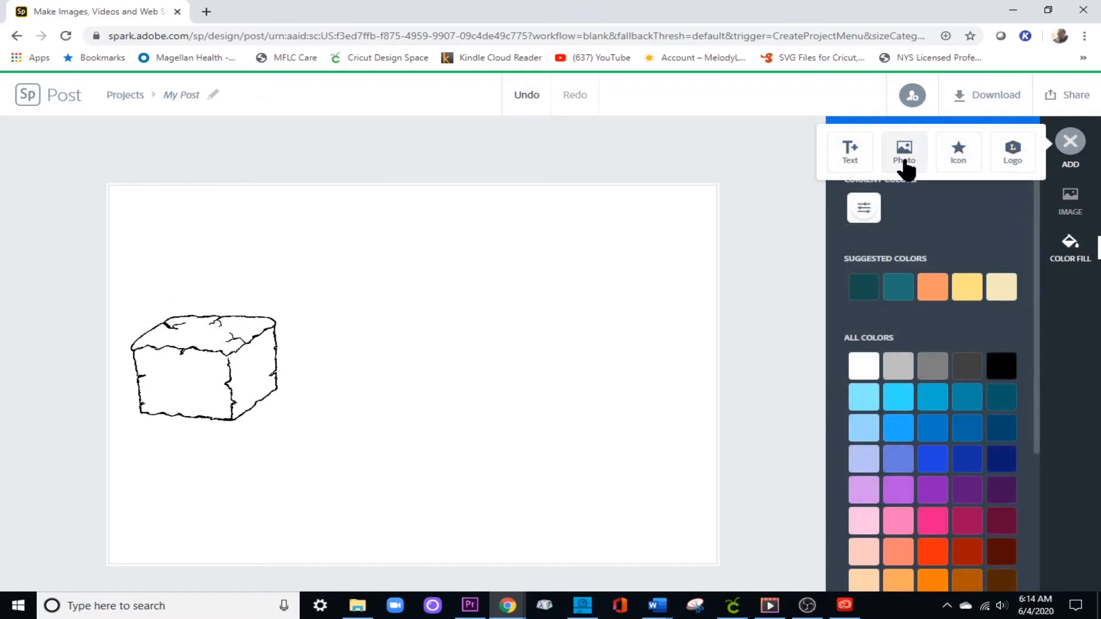
Upload the same block drawing from Downloads a second time as a freely movable photo.
{"action": "left_click", "coordinate": [906, 169]}
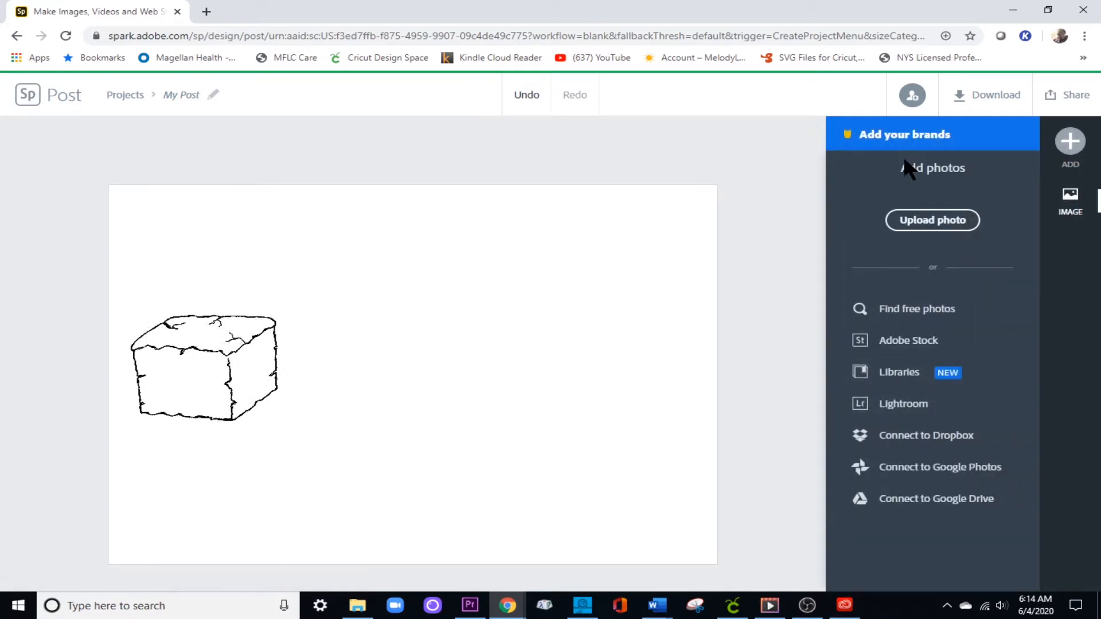
{"action": "left_click", "coordinate": [918, 221]}
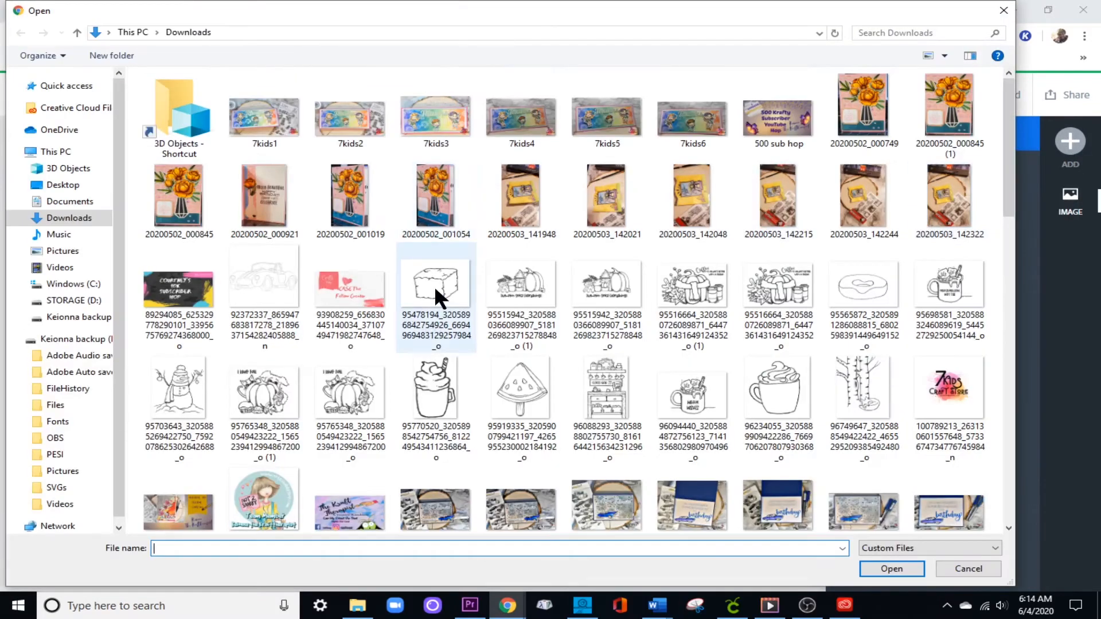
{"action": "double_click", "coordinate": [435, 286]}
{"action": "left_click", "coordinate": [652, 403]}
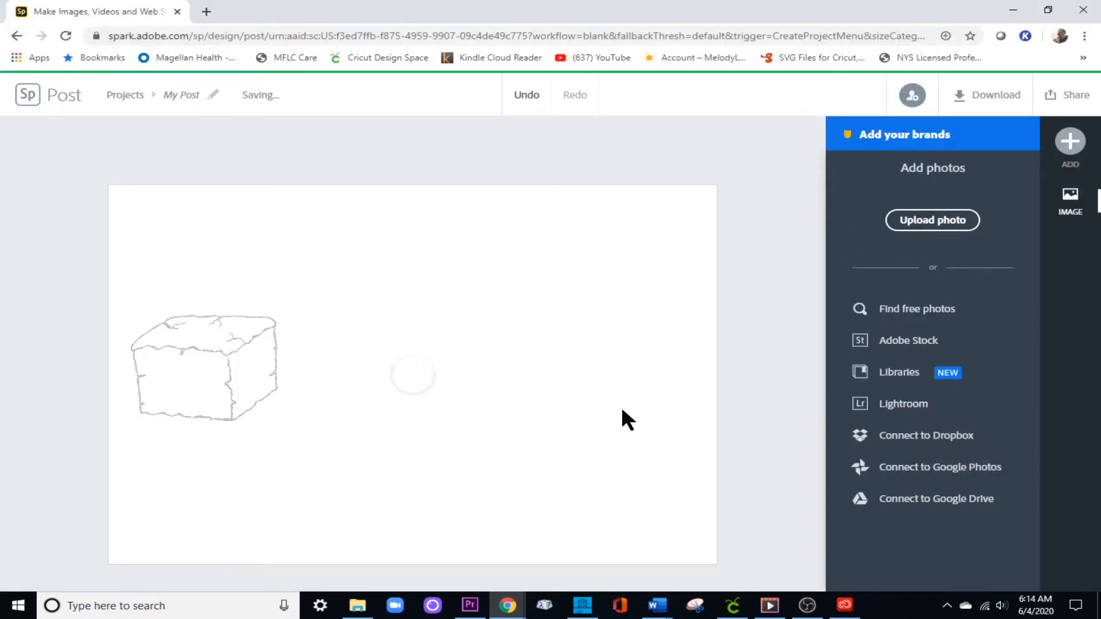
{"action": "mouse_move", "coordinate": [384, 392]}
{"action": "left_mouse_down"}
{"action": "mouse_move", "coordinate": [333, 390]}
{"action": "mouse_move", "coordinate": [406, 398]}
{"action": "mouse_move", "coordinate": [339, 401]}
{"action": "mouse_move", "coordinate": [394, 400]}
{"action": "left_mouse_up"}
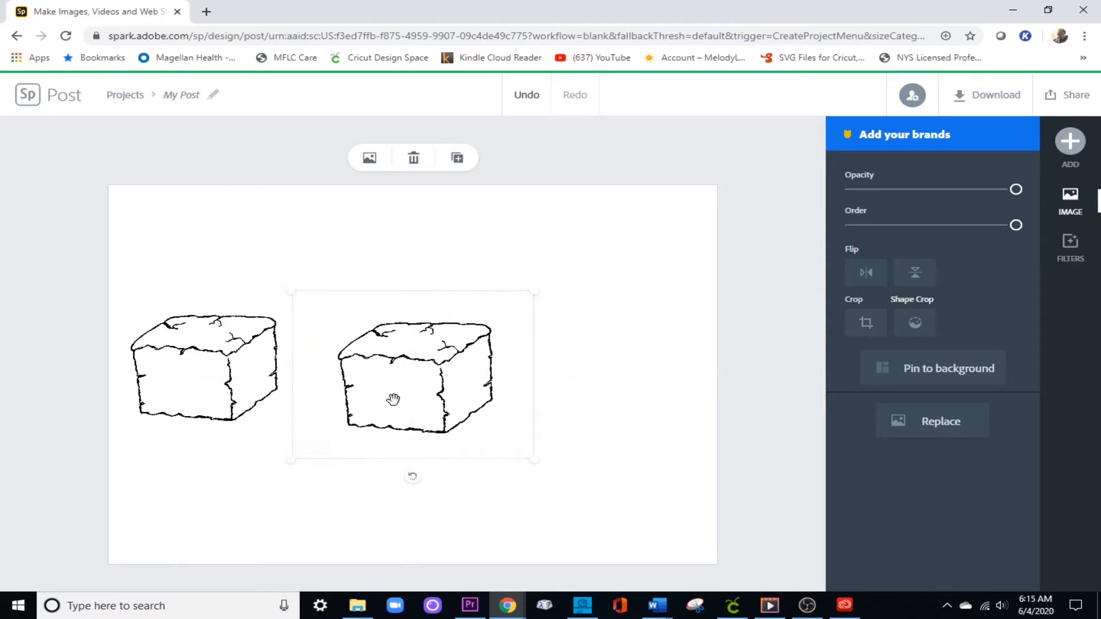
Crop the second block's photo freeform, trimming the empty margins on all four sides close to the drawing.
{"action": "left_click", "coordinate": [874, 330]}
{"action": "left_click_drag", "start_coordinate": [410, 293], "coordinate": [406, 327]}
{"action": "left_click_drag", "start_coordinate": [291, 394], "coordinate": [349, 413]}
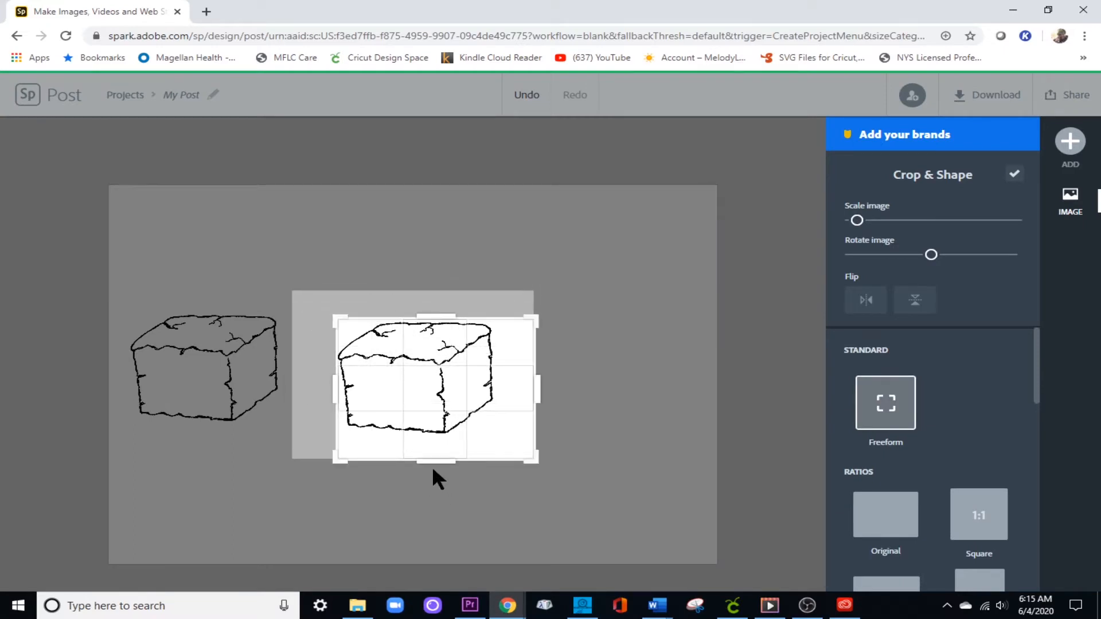
{"action": "left_click_drag", "start_coordinate": [432, 460], "coordinate": [434, 445]}
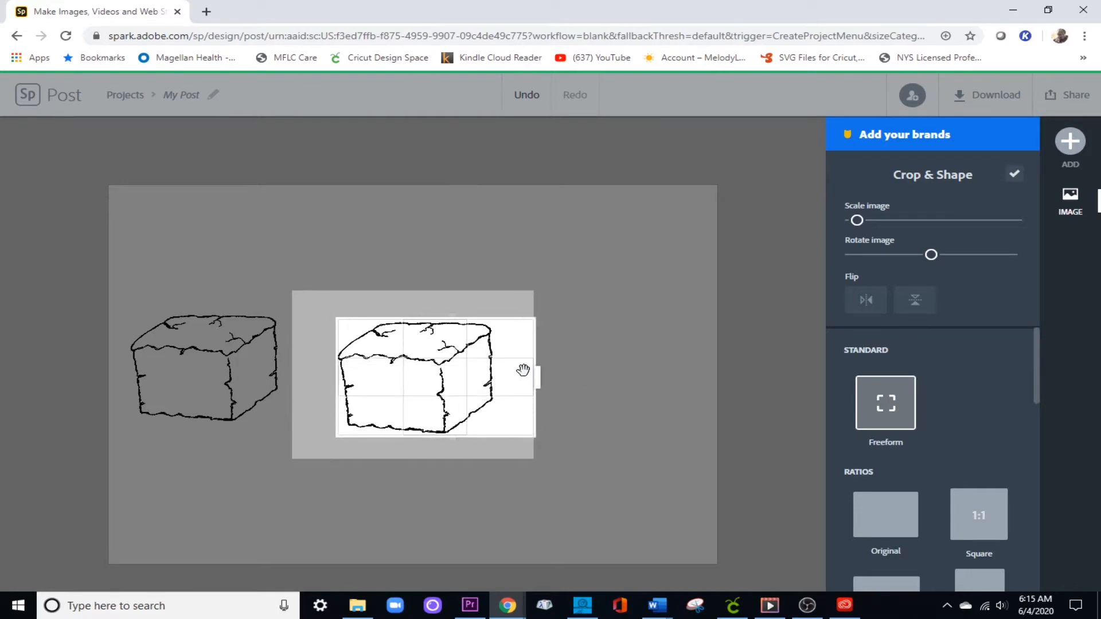
{"action": "left_click_drag", "start_coordinate": [534, 376], "coordinate": [505, 384]}
{"action": "left_click", "coordinate": [628, 373]}
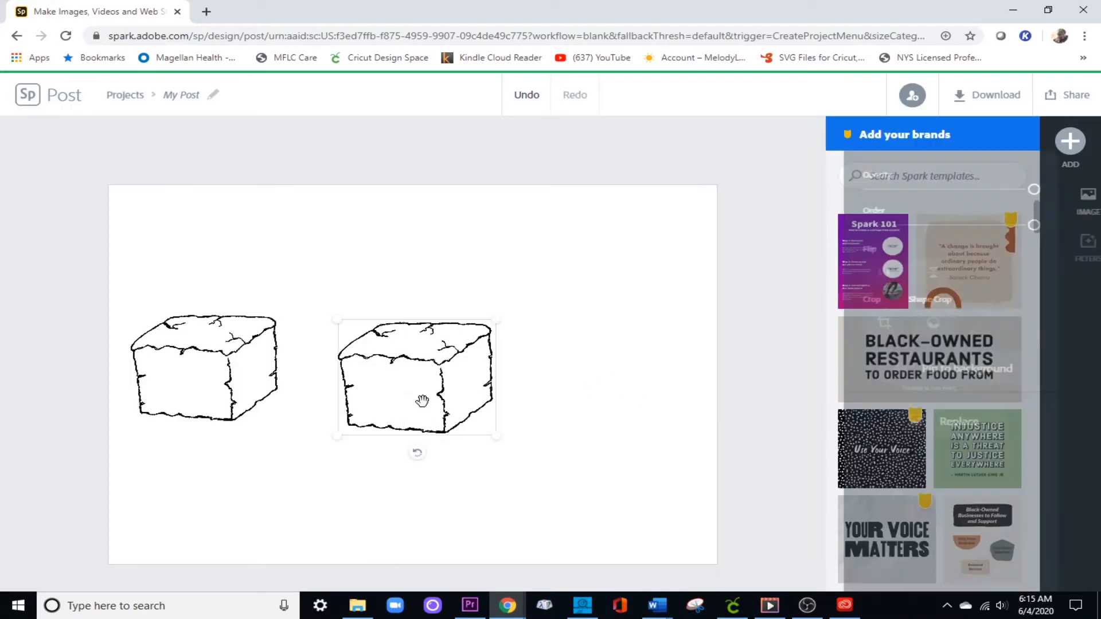
Move the second block directly beside the first one and flip it horizontally.
{"action": "left_click_drag", "start_coordinate": [422, 398], "coordinate": [363, 388]}
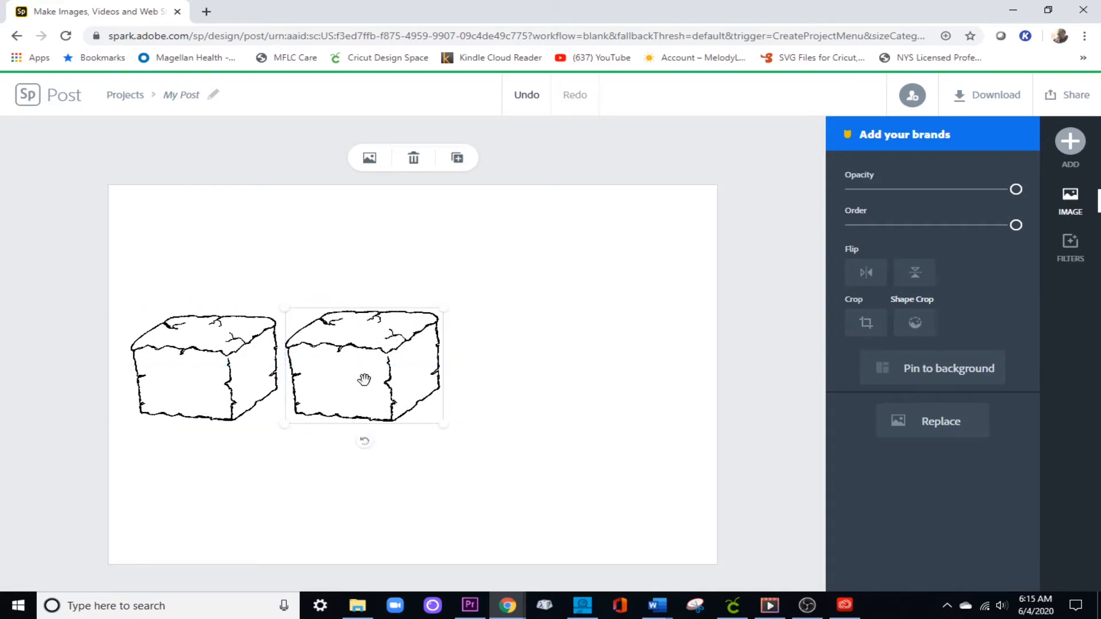
{"action": "left_click", "coordinate": [869, 275]}
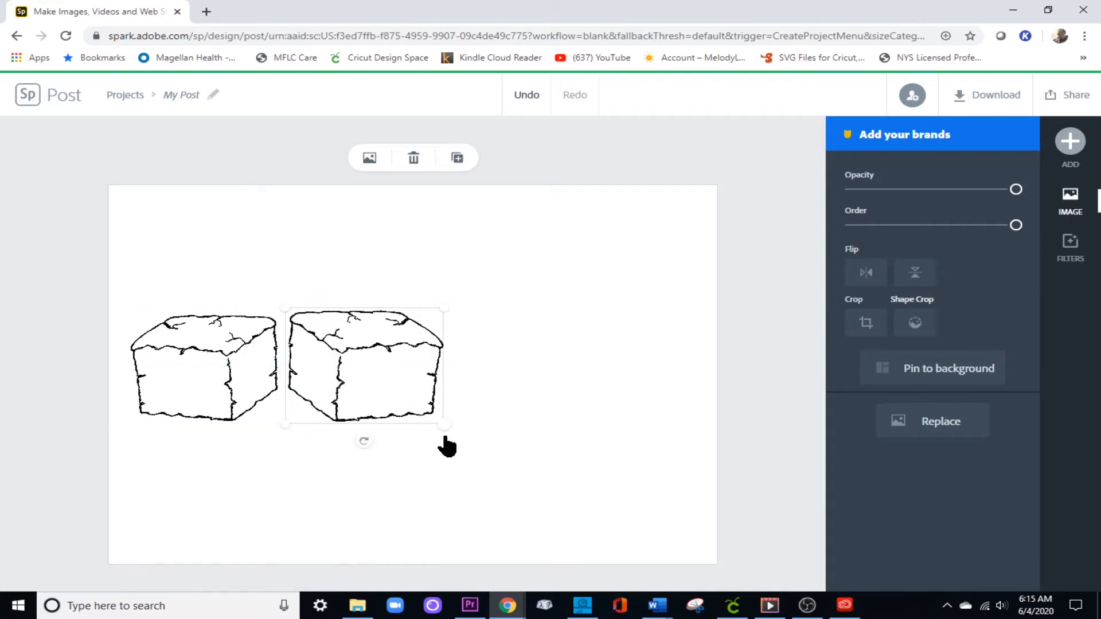
{"action": "left_click", "coordinate": [508, 445]}
Try to extend the row by duplicating the flipped block and the original block and placing the copies to the right.
{"action": "left_click", "coordinate": [369, 398]}
{"action": "left_click", "coordinate": [458, 158]}
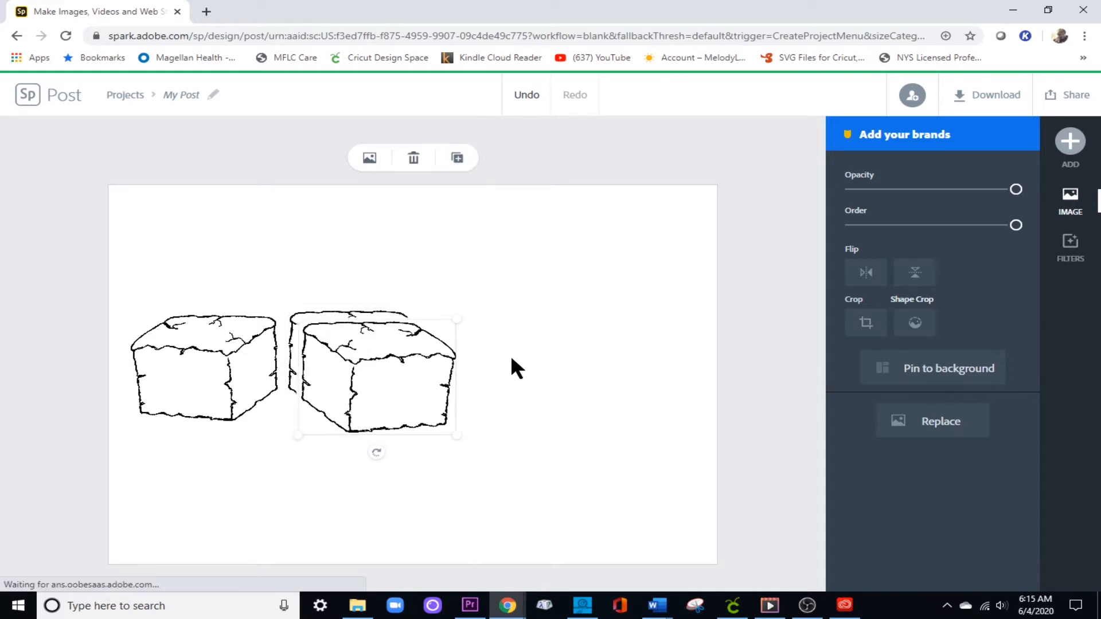
{"action": "left_click_drag", "start_coordinate": [386, 393], "coordinate": [533, 395]}
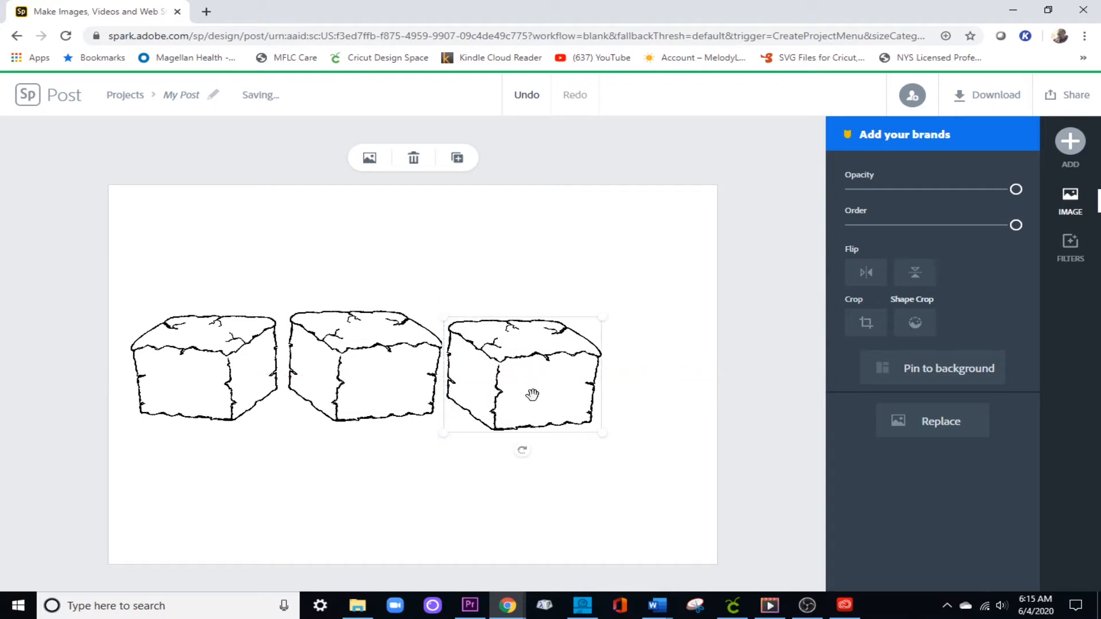
{"action": "left_click", "coordinate": [184, 386]}
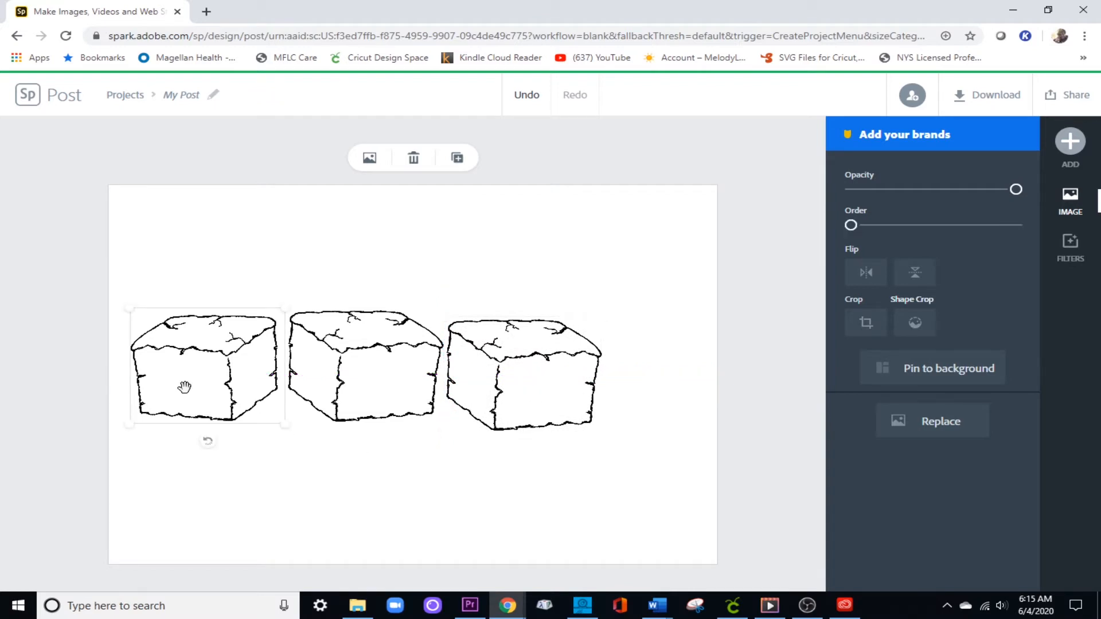
{"action": "left_click", "coordinate": [459, 162]}
{"action": "left_click_drag", "start_coordinate": [189, 396], "coordinate": [649, 391]}
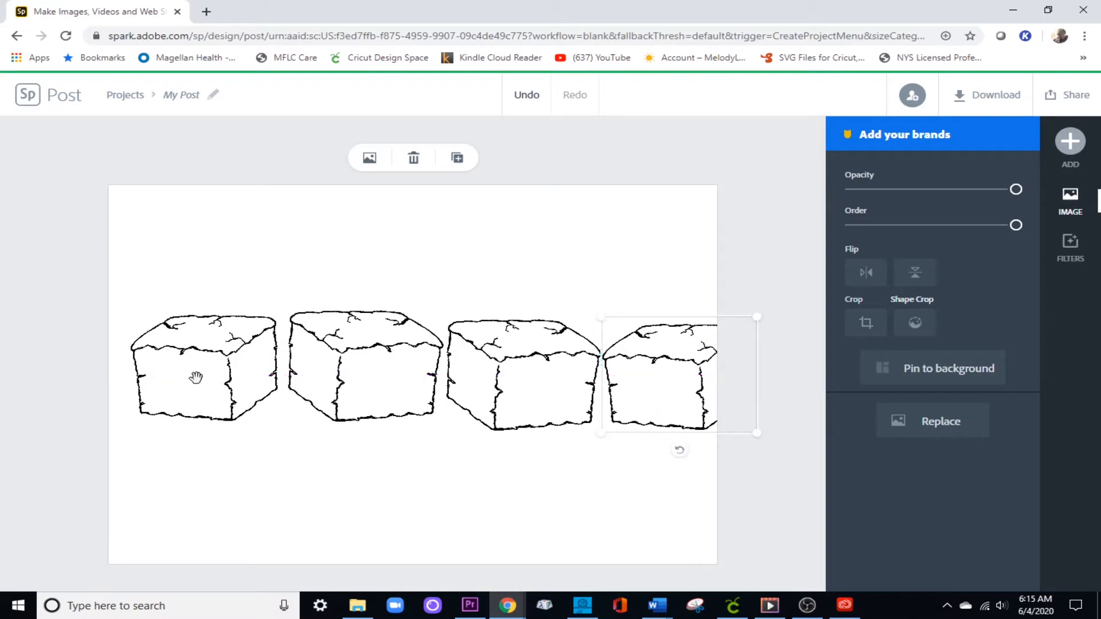
Duplicate the reduced original block and place the copy to the right of the flipped block.
{"action": "left_click", "coordinate": [200, 354]}
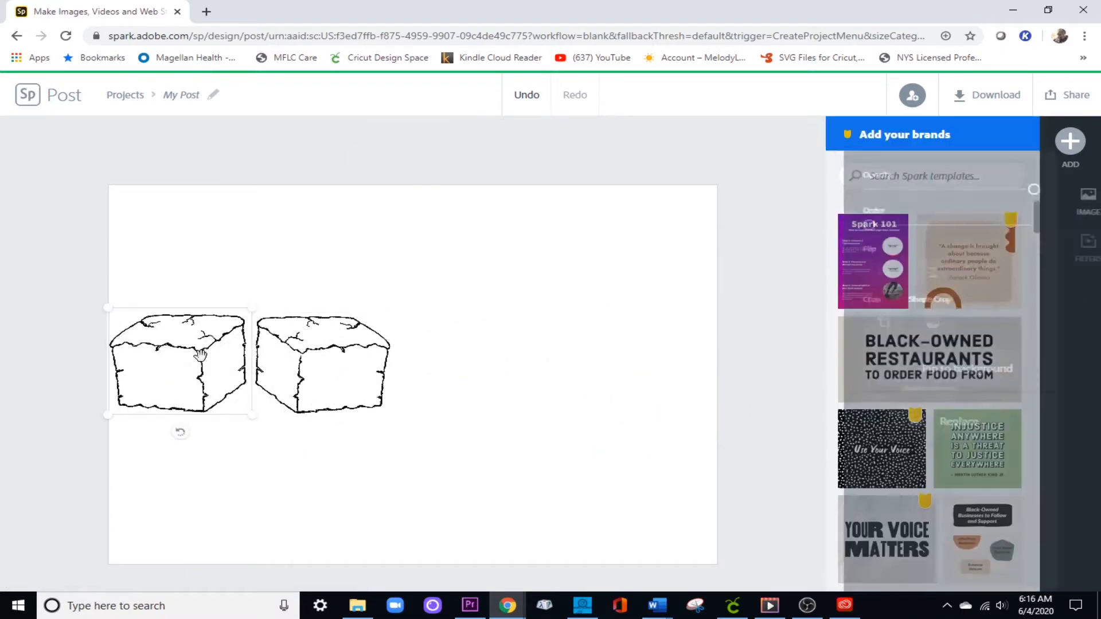
{"action": "left_click", "coordinate": [457, 157]}
{"action": "left_click_drag", "start_coordinate": [195, 385], "coordinate": [472, 383]}
Duplicate the flipped block into third position, moving the unflipped copy to the right end of the row to make room.
{"action": "left_click", "coordinate": [312, 373]}
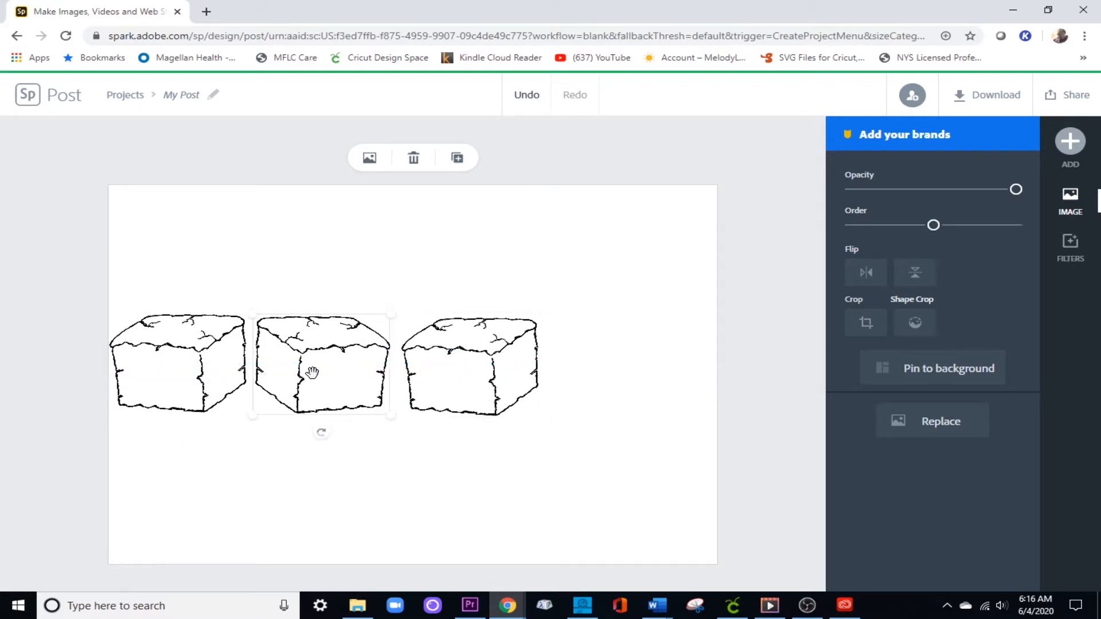
{"action": "left_click", "coordinate": [458, 160]}
{"action": "left_click_drag", "start_coordinate": [455, 379], "coordinate": [619, 374]}
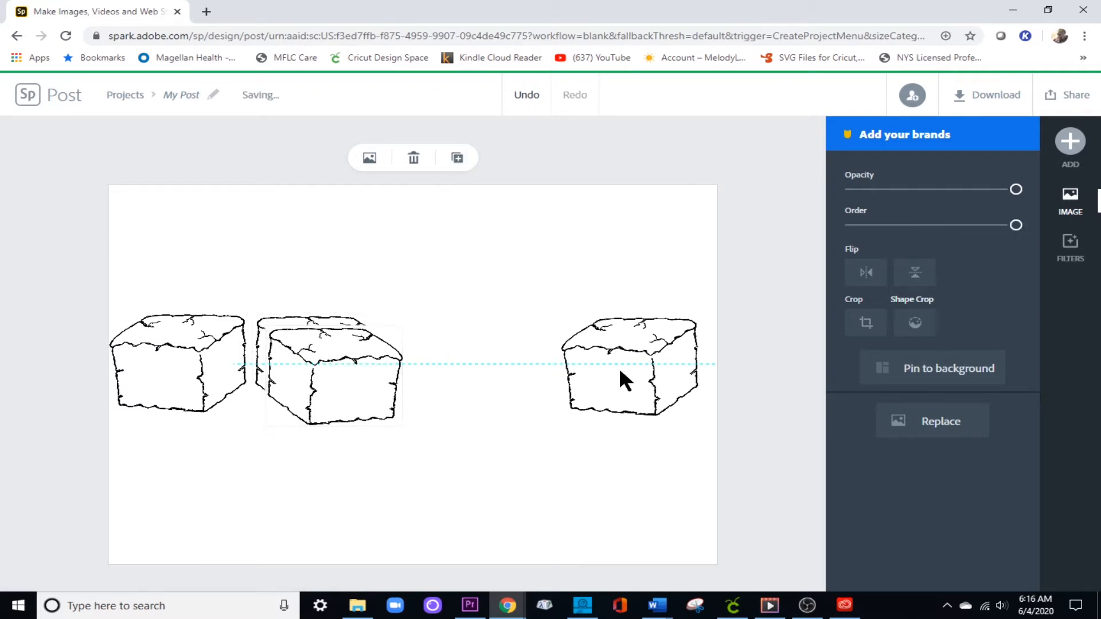
{"action": "left_click_drag", "start_coordinate": [351, 376], "coordinate": [479, 388]}
Nudge the first two blocks slightly to the right to even out the spacing of the four-block row.
{"action": "mouse_move", "coordinate": [321, 387]}
{"action": "left_mouse_down"}
{"action": "mouse_move", "coordinate": [332, 384]}
{"action": "mouse_move", "coordinate": [322, 387]}
{"action": "left_mouse_up"}
{"action": "left_click_drag", "start_coordinate": [184, 386], "coordinate": [197, 394]}
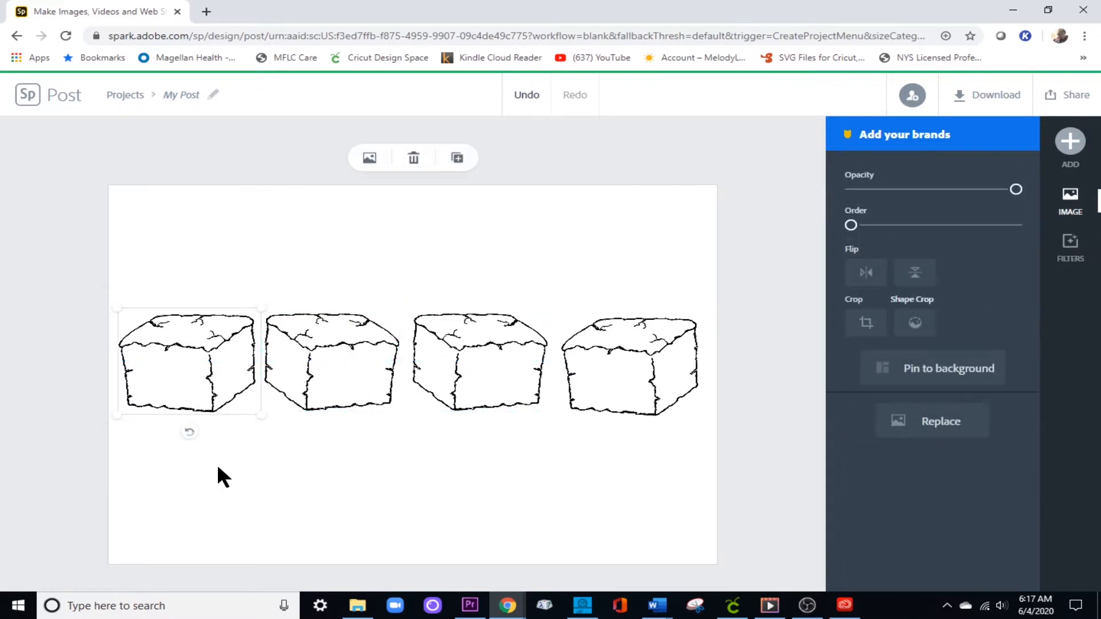
{"action": "left_click", "coordinate": [277, 525]}
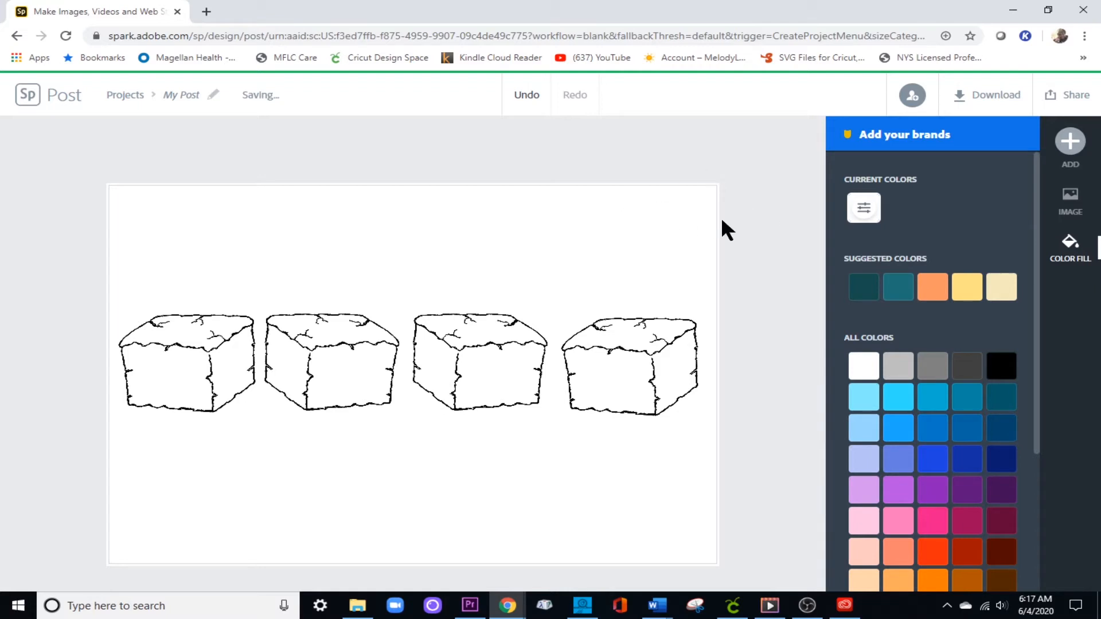
Download the graphic as a PNG with a transparent background.
{"action": "left_click", "coordinate": [982, 105]}
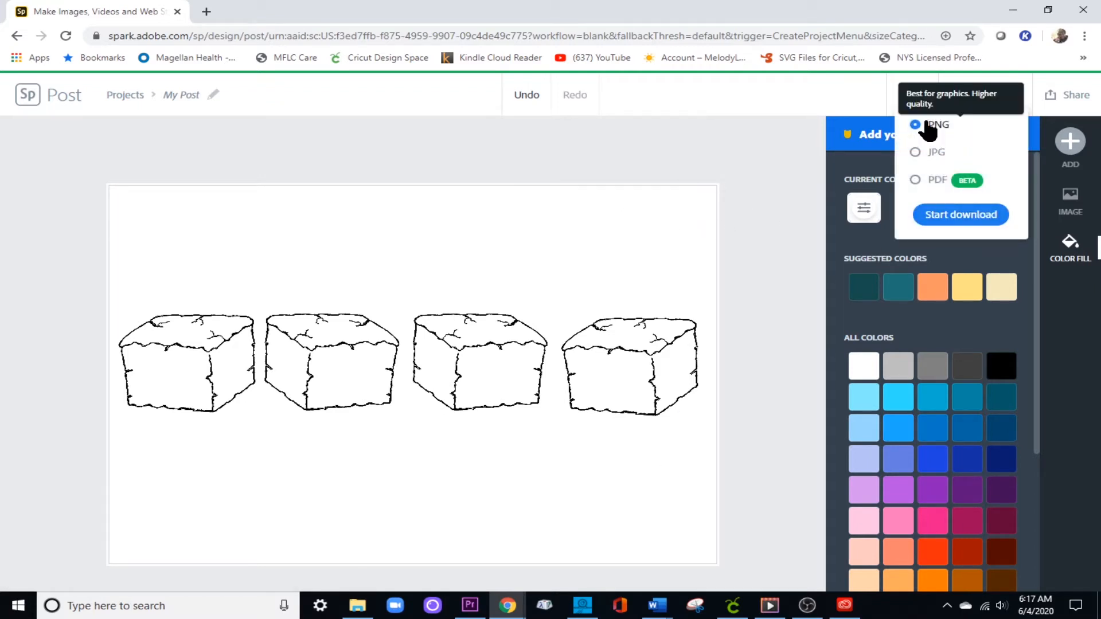
{"action": "left_click", "coordinate": [955, 216]}
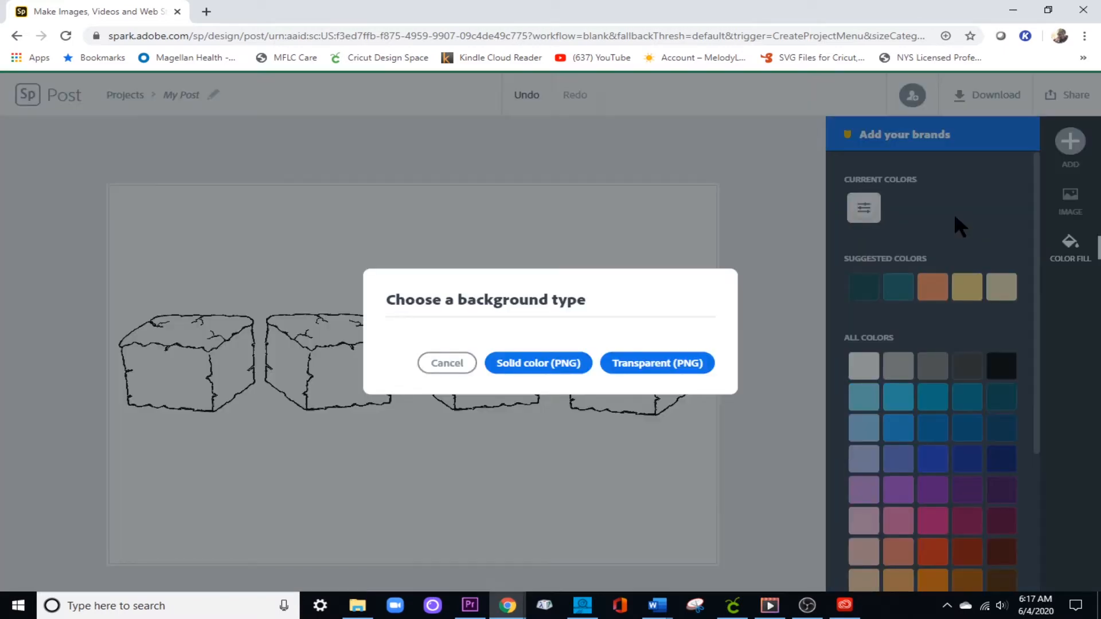
{"action": "left_click", "coordinate": [648, 366]}
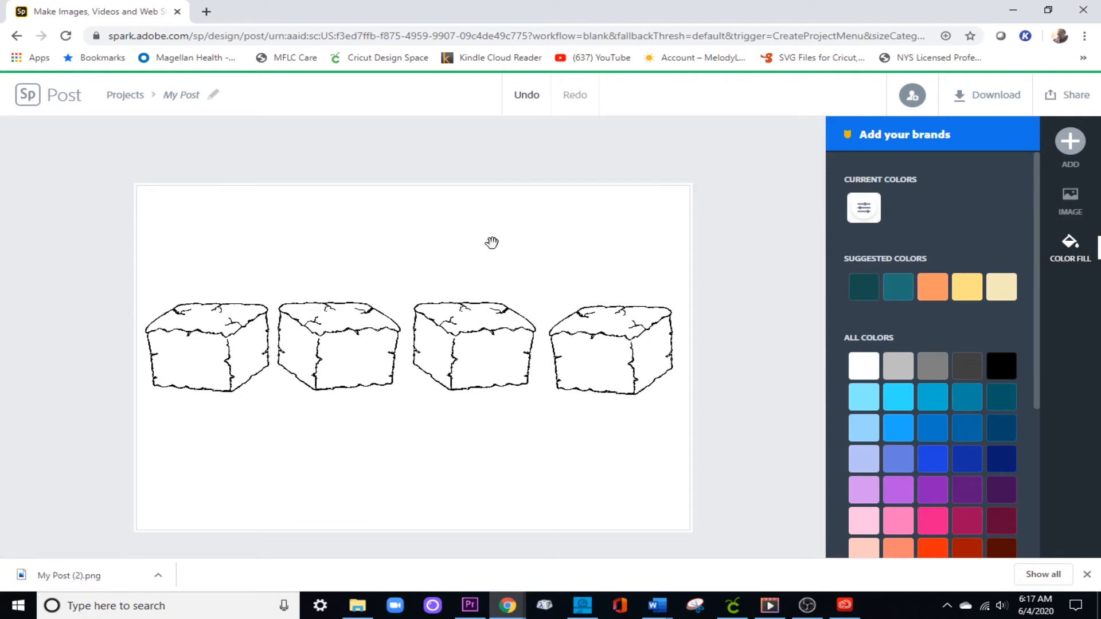
Close the Spark browser window, return to the Word document, and begin saving it in F: > SVGs > 1361-SVGs under a name starting with "brow".
{"action": "left_click", "coordinate": [1084, 10]}
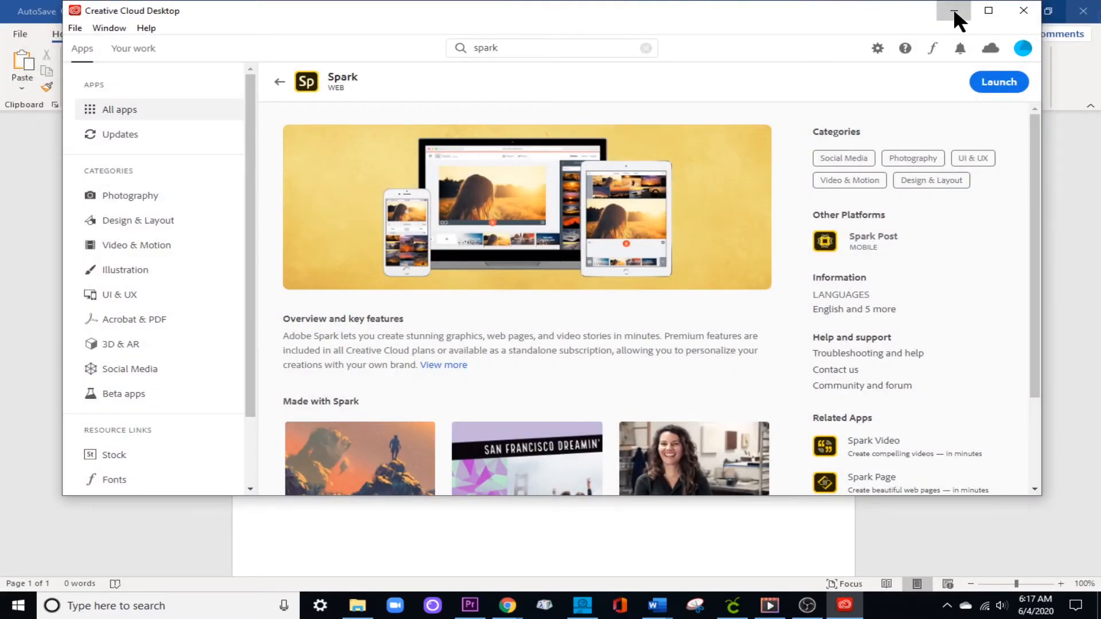
{"action": "left_click", "coordinate": [953, 9]}
{"action": "left_click", "coordinate": [20, 35]}
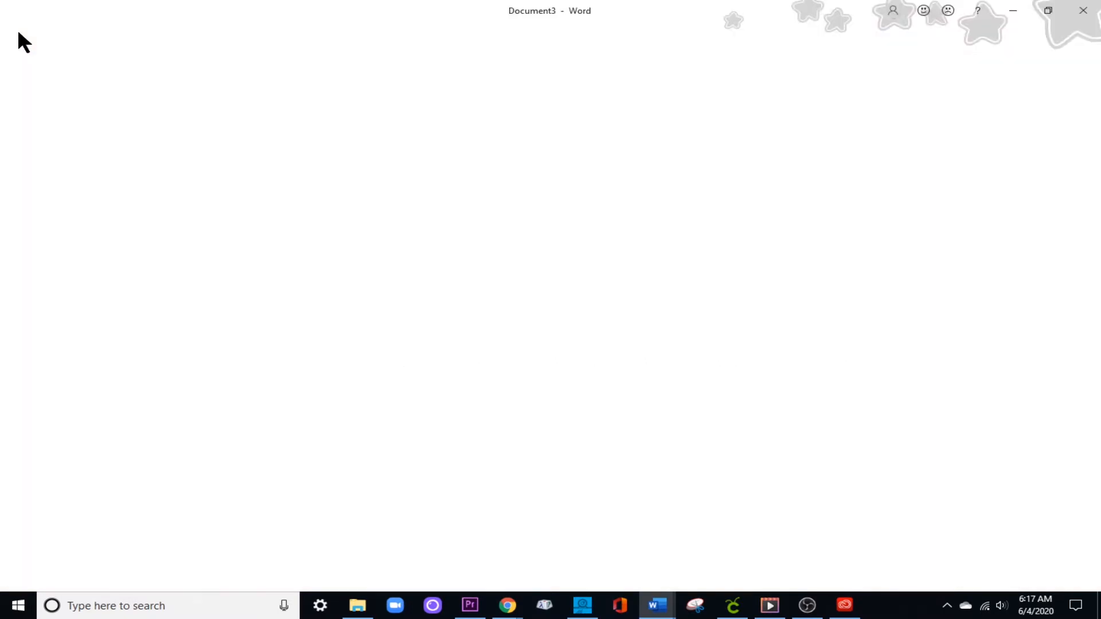
{"action": "left_click", "coordinate": [50, 217]}
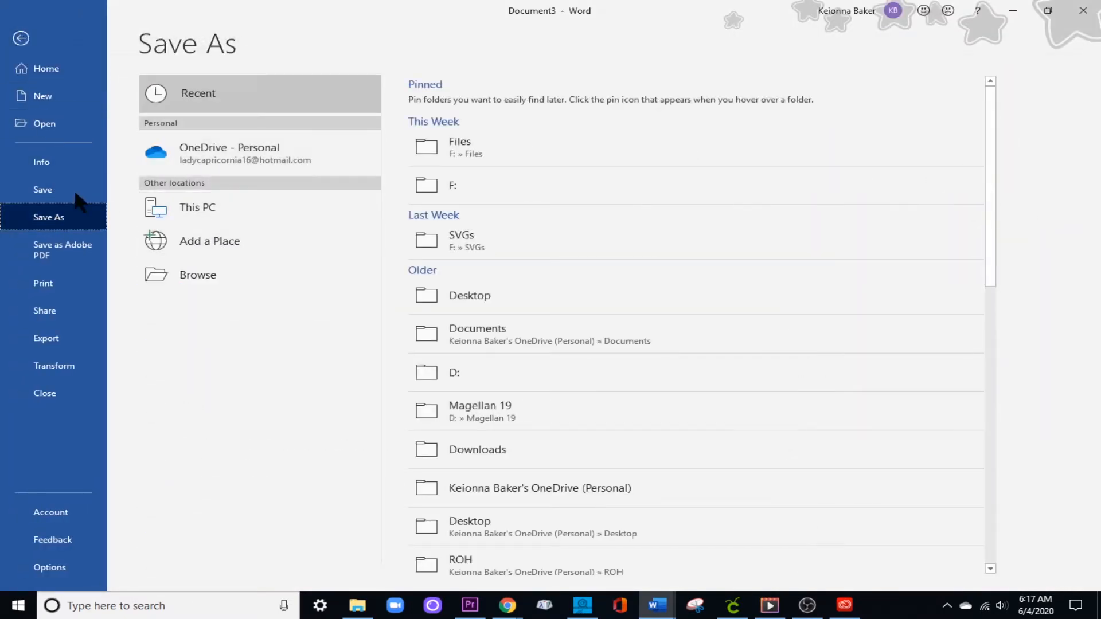
{"action": "left_click", "coordinate": [462, 236]}
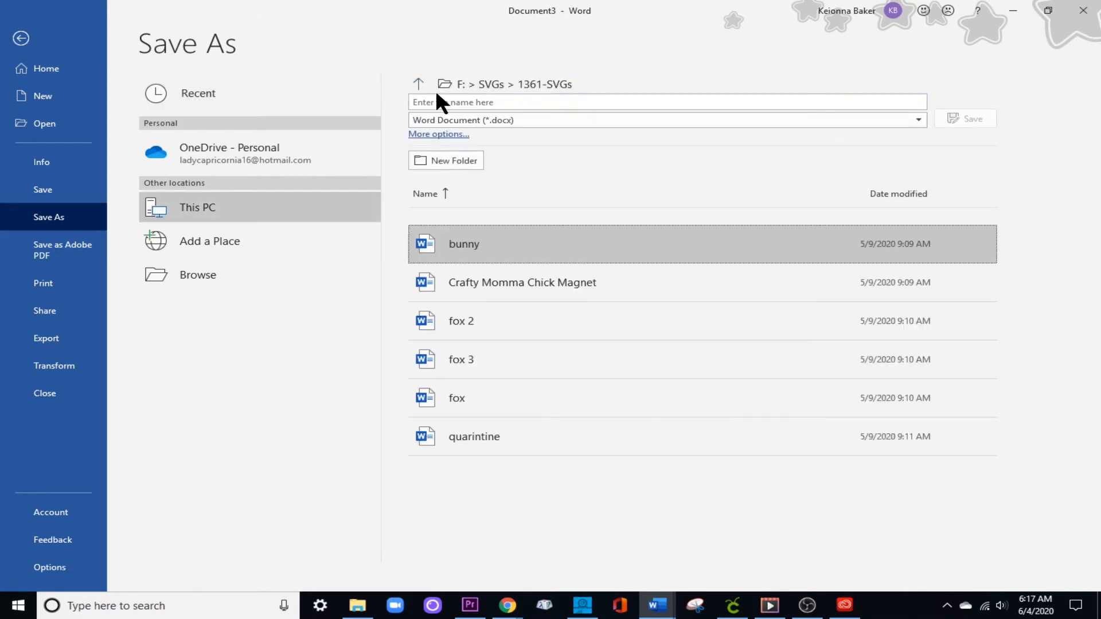
{"action": "type", "text": "browm"}
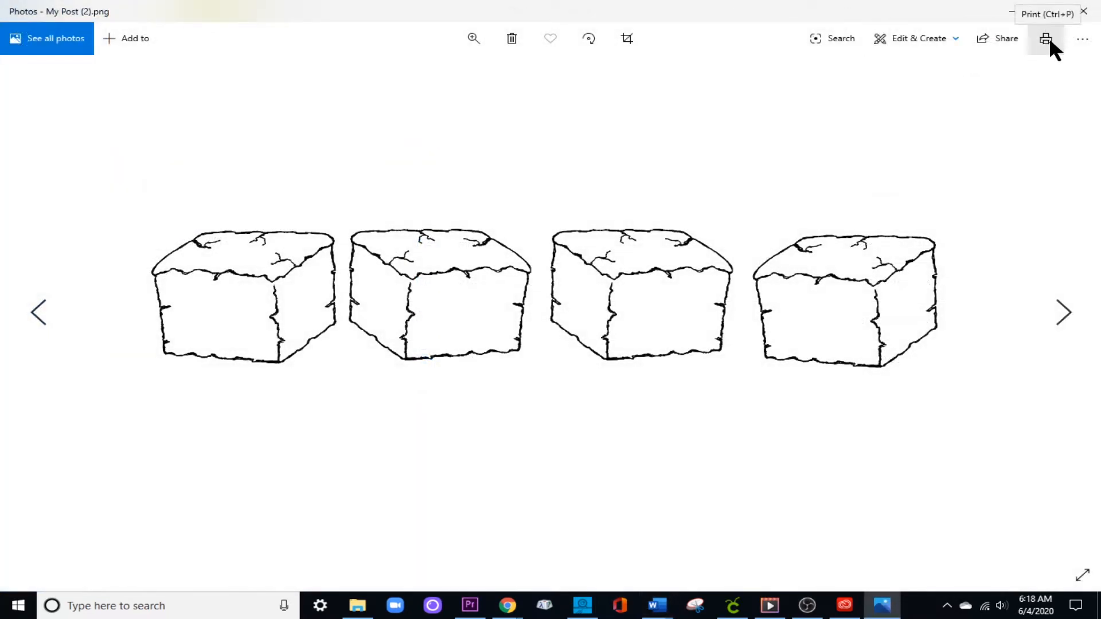
{"action": "left_click", "coordinate": [1047, 38]}
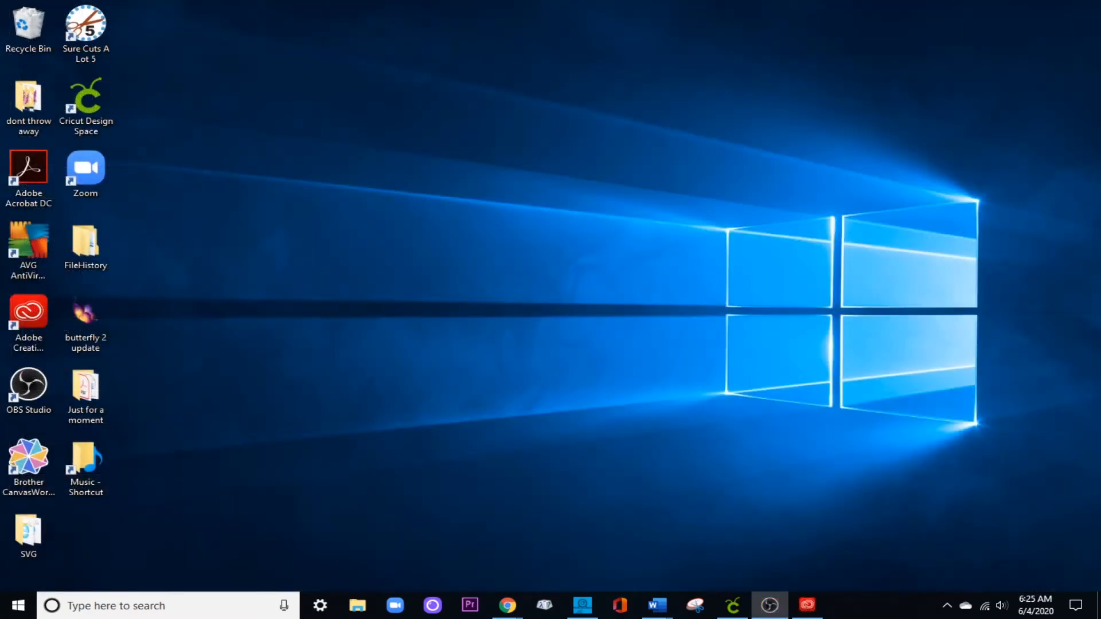
Launch Photoshop and create a new document from the Default Photoshop Size preset, 7 x 5 inches at 300 ppi.
{"action": "left_click", "coordinate": [19, 606]}
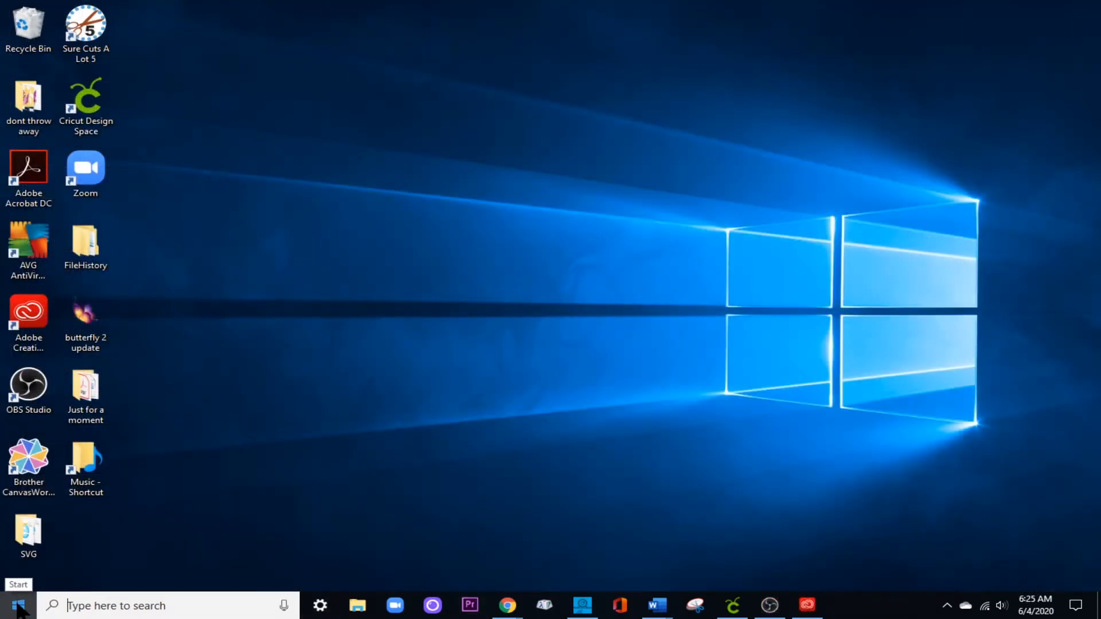
{"action": "left_click", "coordinate": [138, 388]}
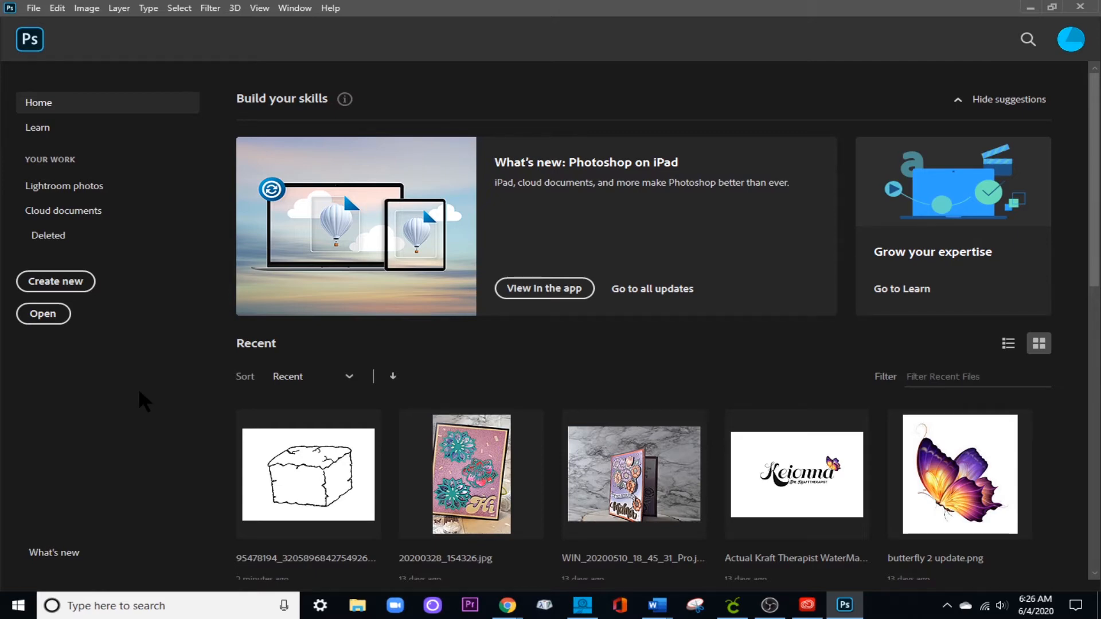
{"action": "left_click", "coordinate": [66, 286]}
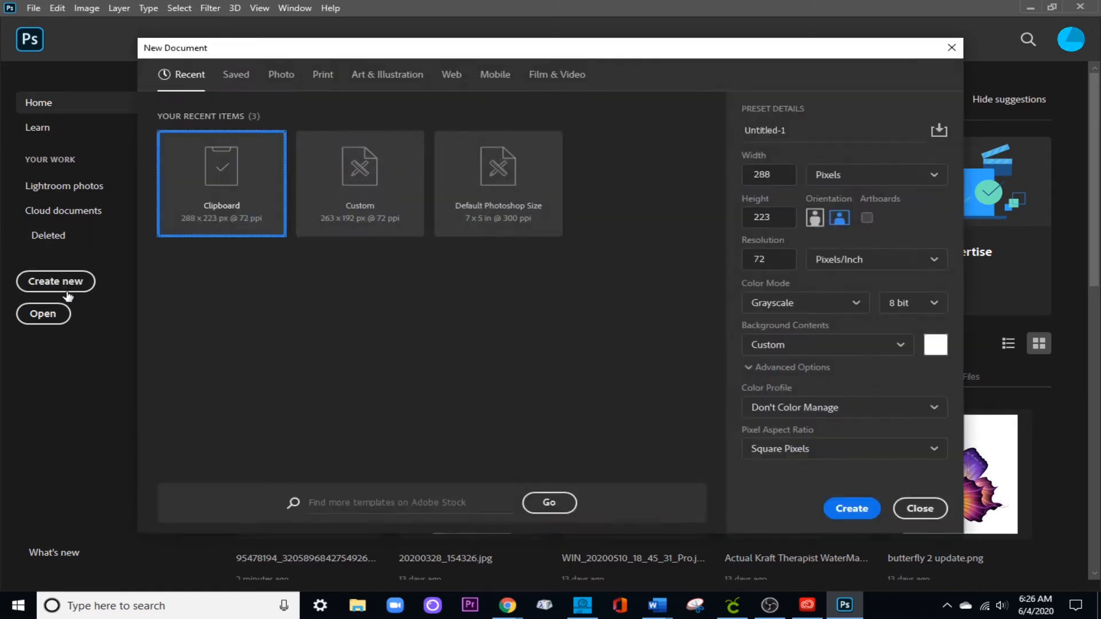
{"action": "left_click", "coordinate": [358, 189]}
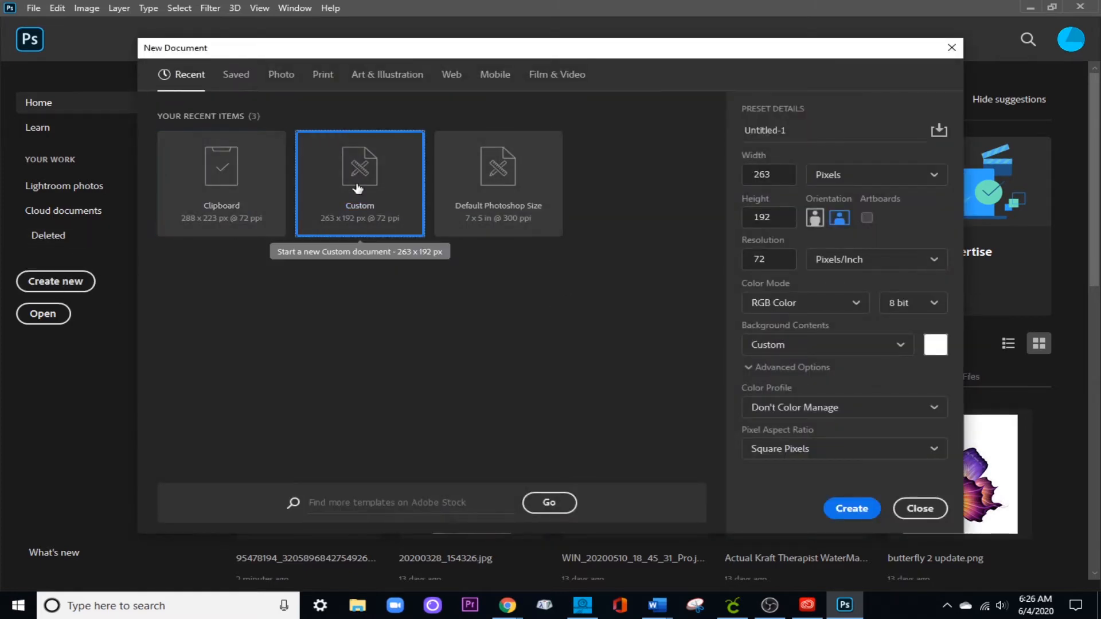
{"action": "left_click", "coordinate": [491, 202]}
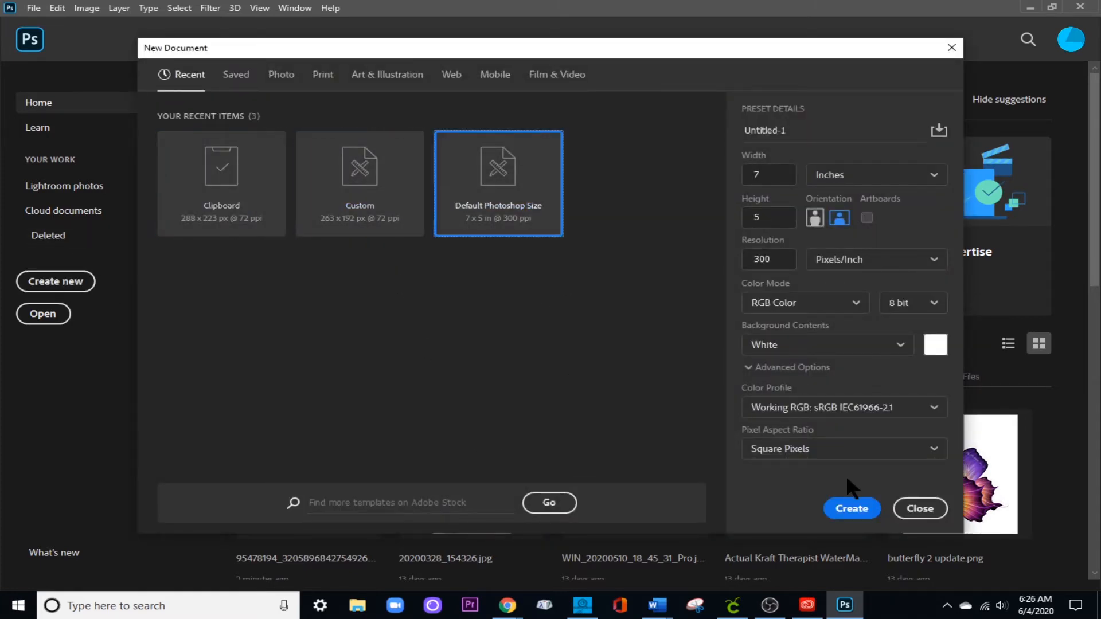
{"action": "left_click", "coordinate": [852, 508]}
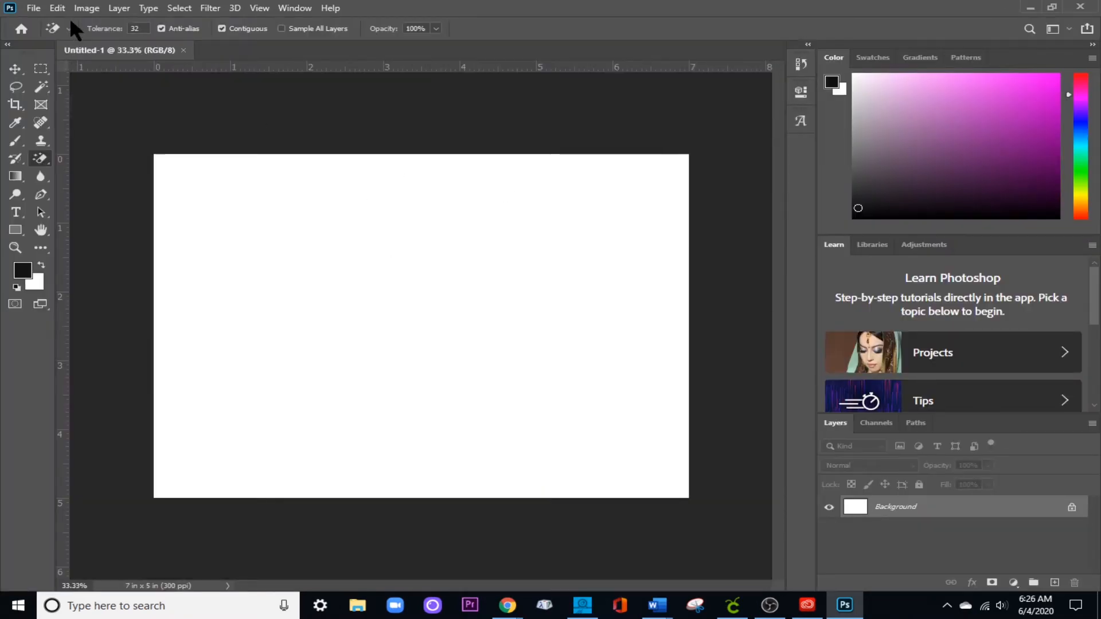
Open the brownie image from the Desktop folder in its own document.
{"action": "left_click", "coordinate": [29, 8]}
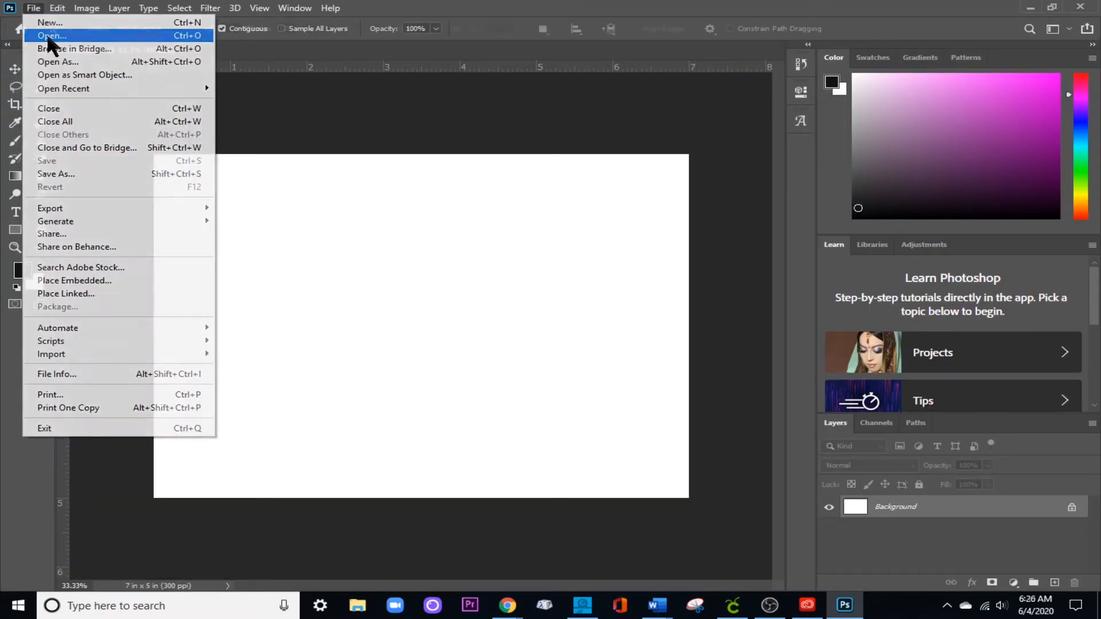
{"action": "left_click", "coordinate": [47, 35]}
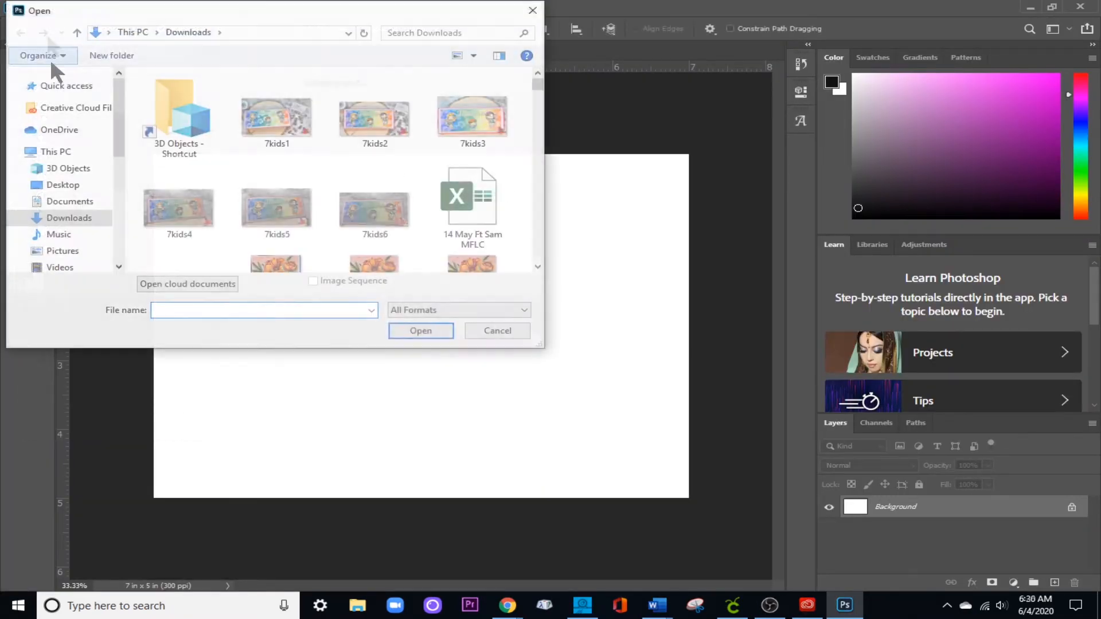
{"action": "left_click", "coordinate": [66, 187]}
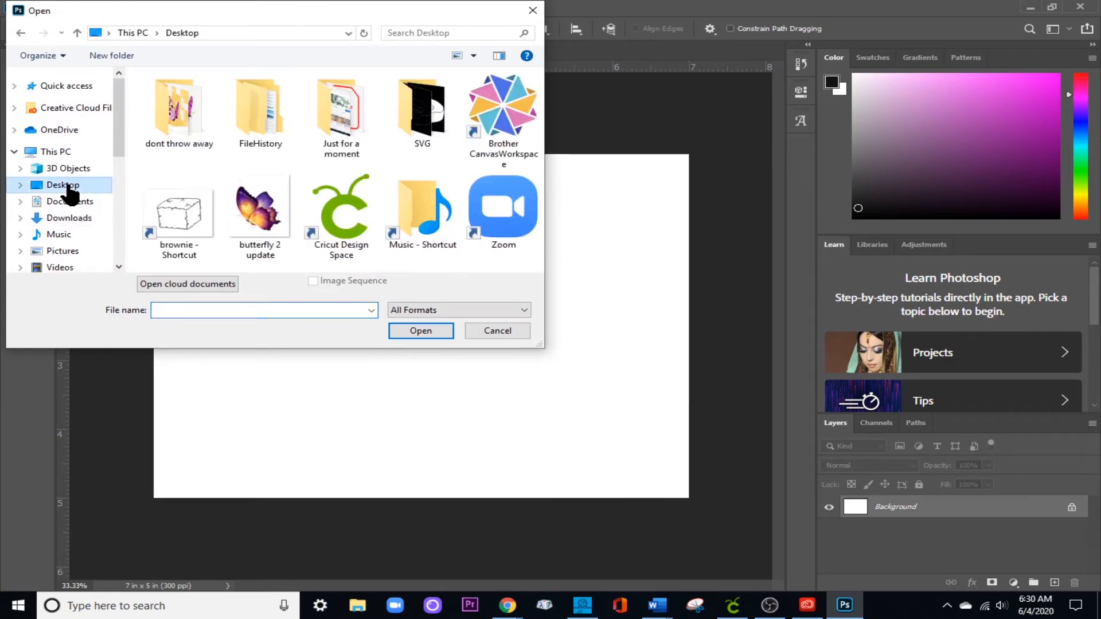
{"action": "double_click", "coordinate": [185, 211]}
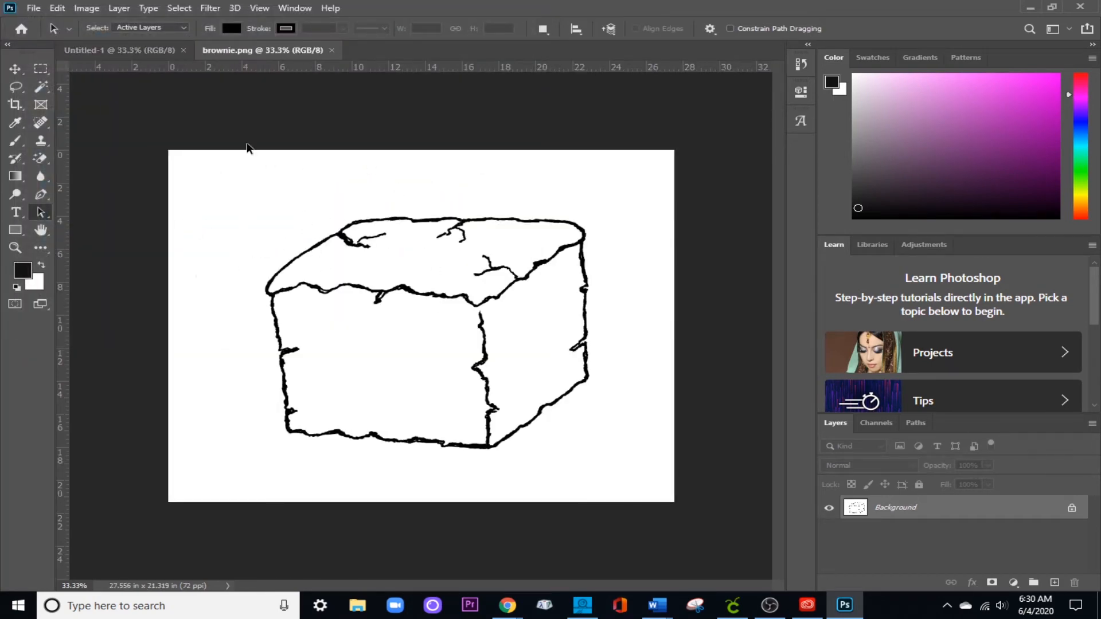
Erase the white background around the block drawing with the Magic Eraser tool.
{"action": "left_click", "coordinate": [47, 163]}
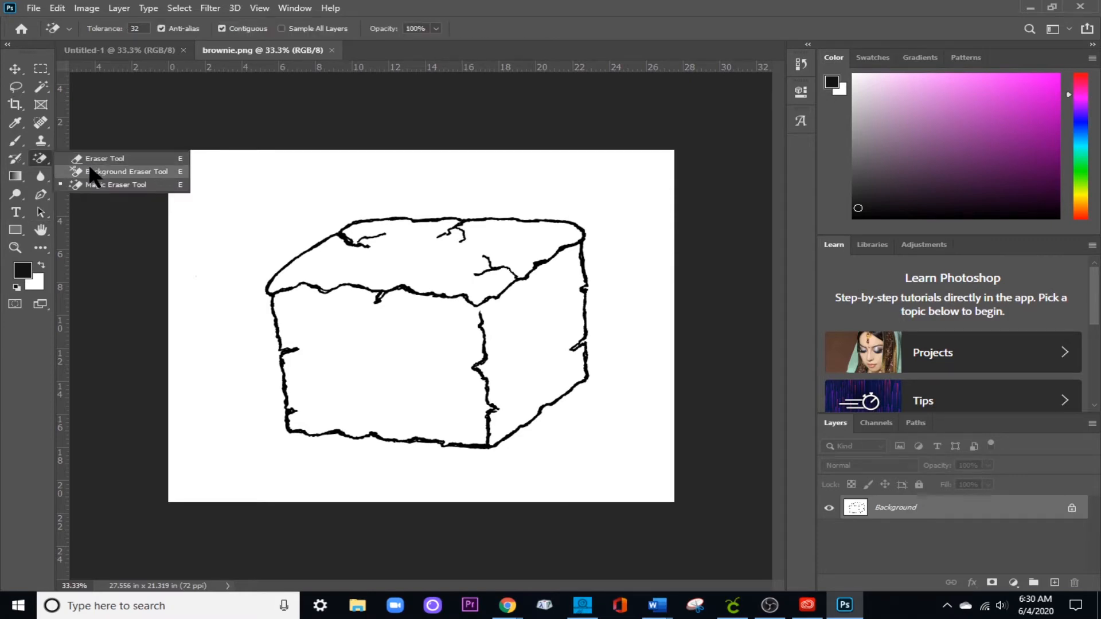
{"action": "left_click", "coordinate": [112, 184]}
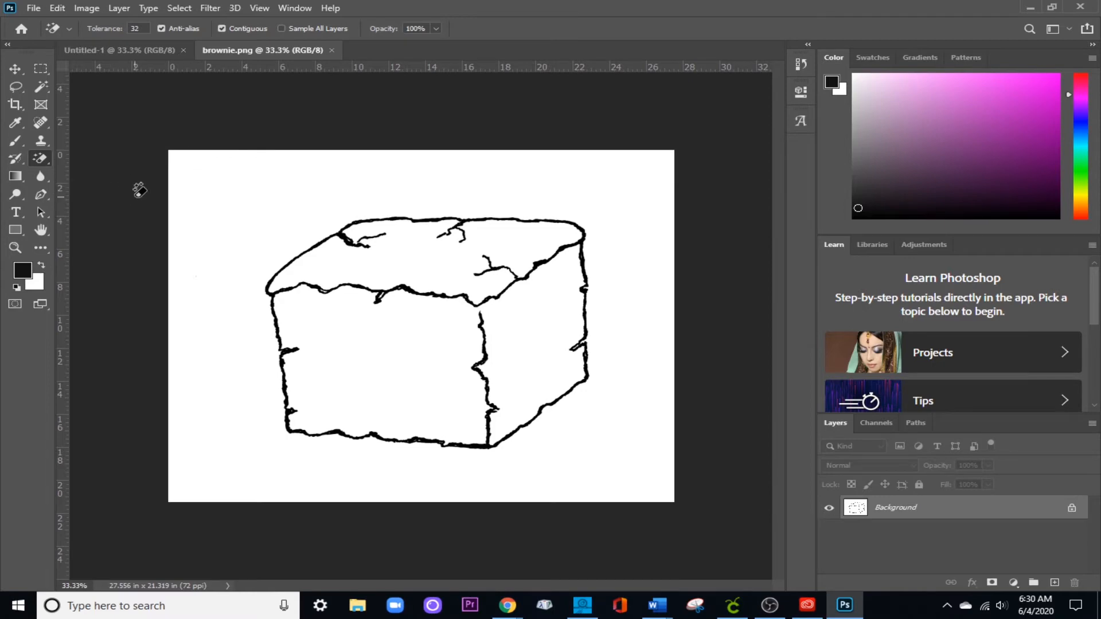
{"action": "left_click", "coordinate": [268, 198]}
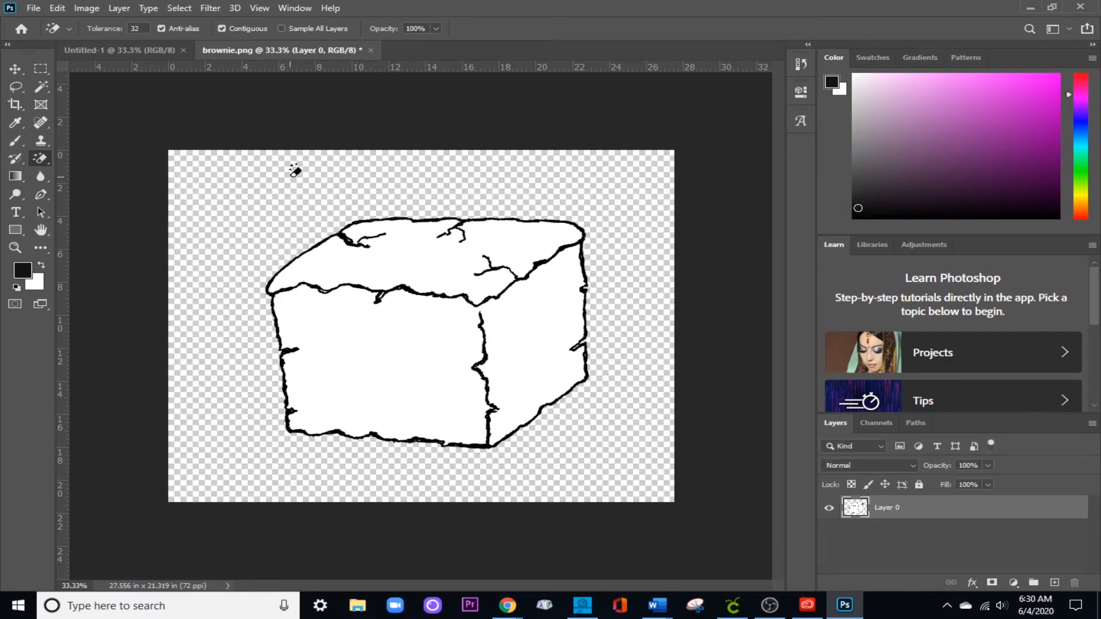
Save the image on the computer as a PNG copy named brownie in the Downloads folder, replacing the existing file.
{"action": "left_click", "coordinate": [26, 7]}
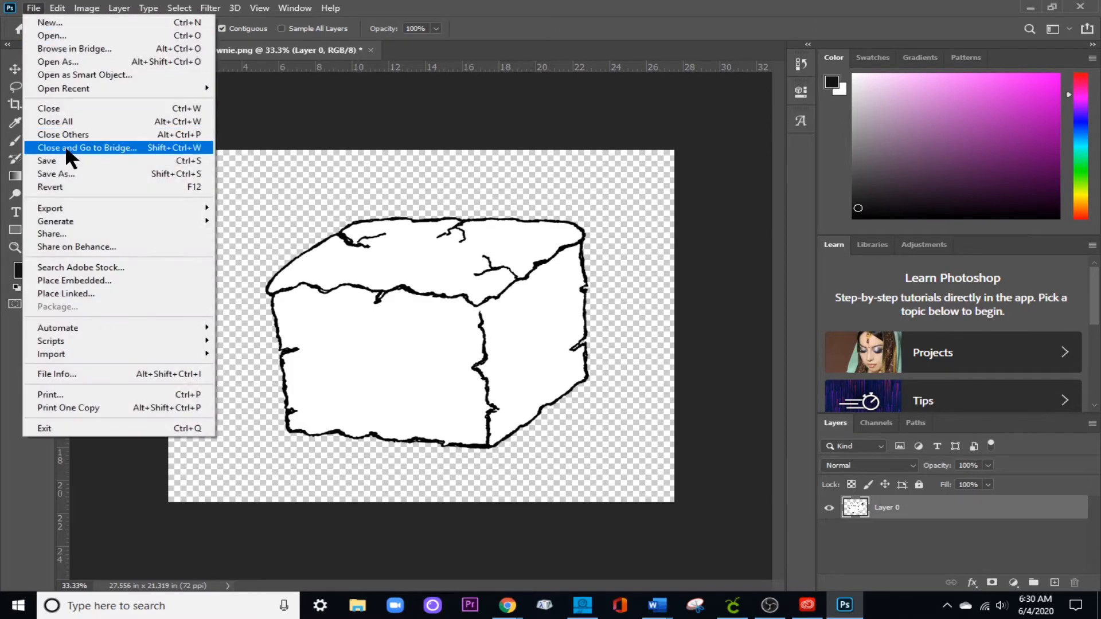
{"action": "left_click", "coordinate": [78, 161]}
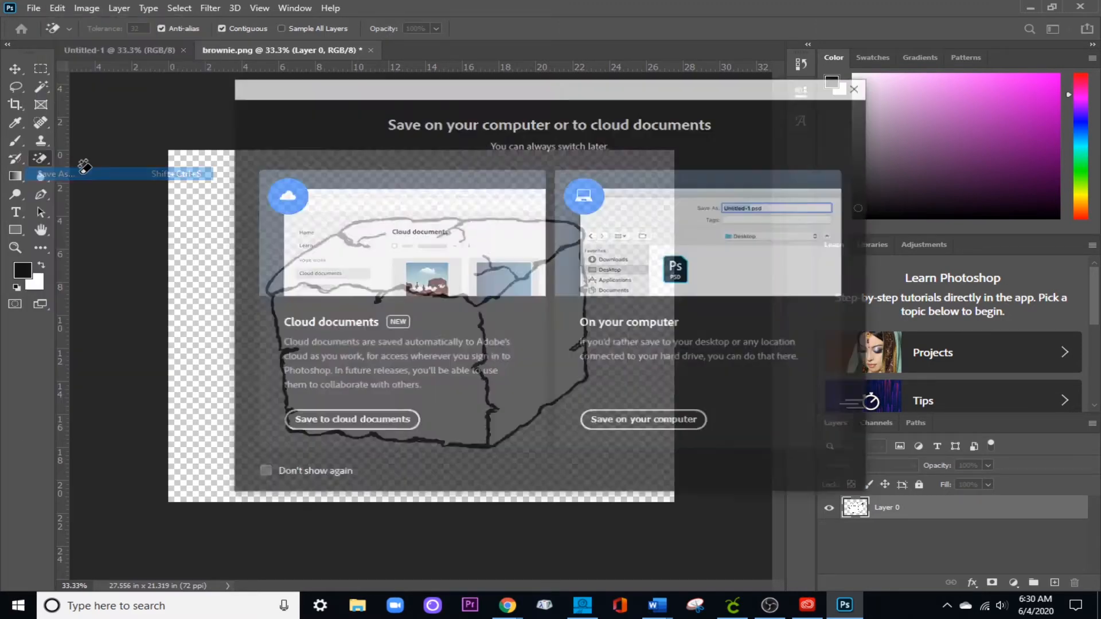
{"action": "left_click", "coordinate": [635, 421]}
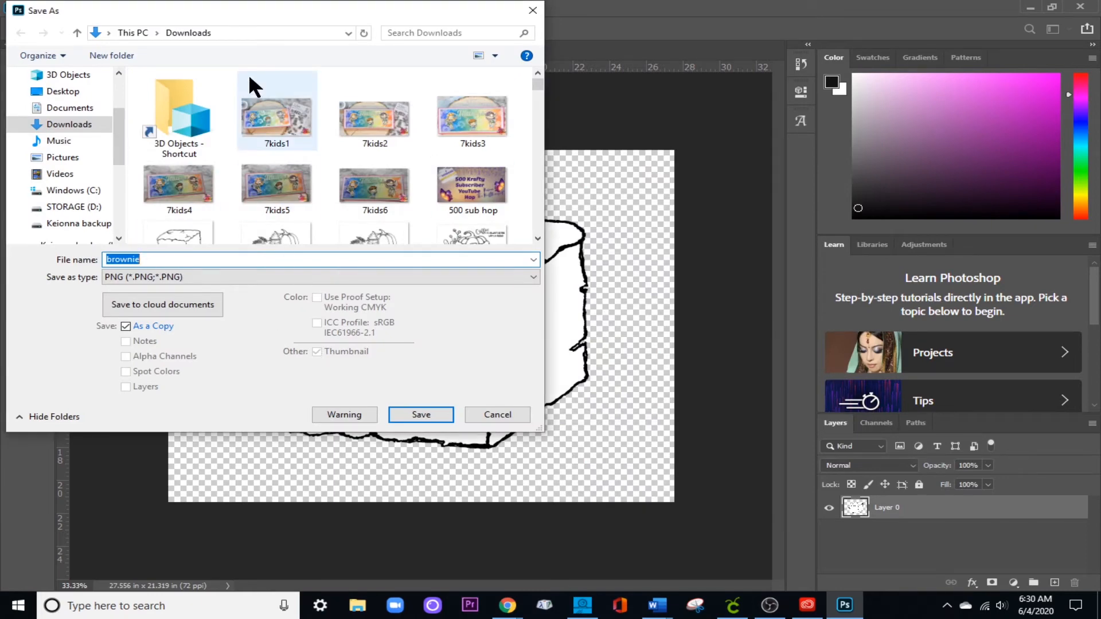
{"action": "left_click", "coordinate": [421, 414]}
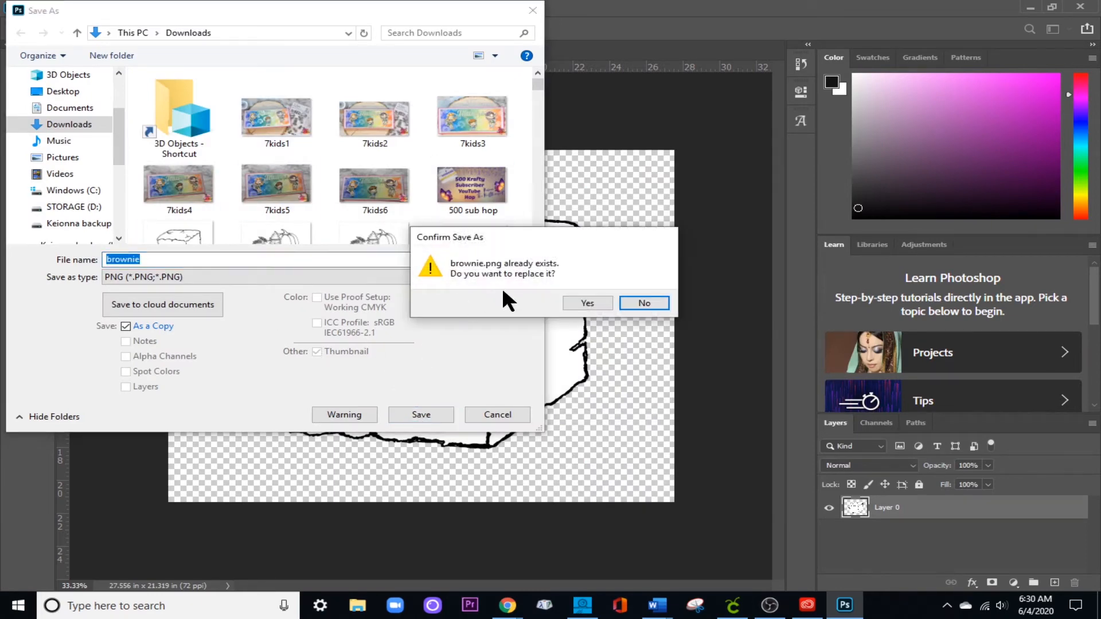
{"action": "left_click", "coordinate": [578, 302]}
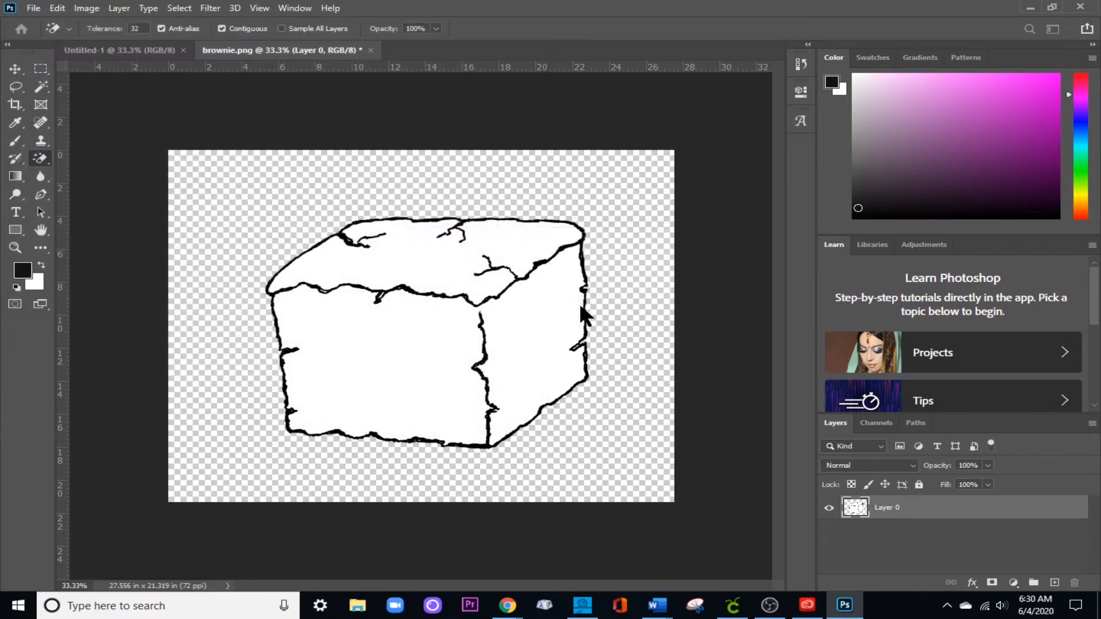
{"action": "left_click", "coordinate": [631, 175]}
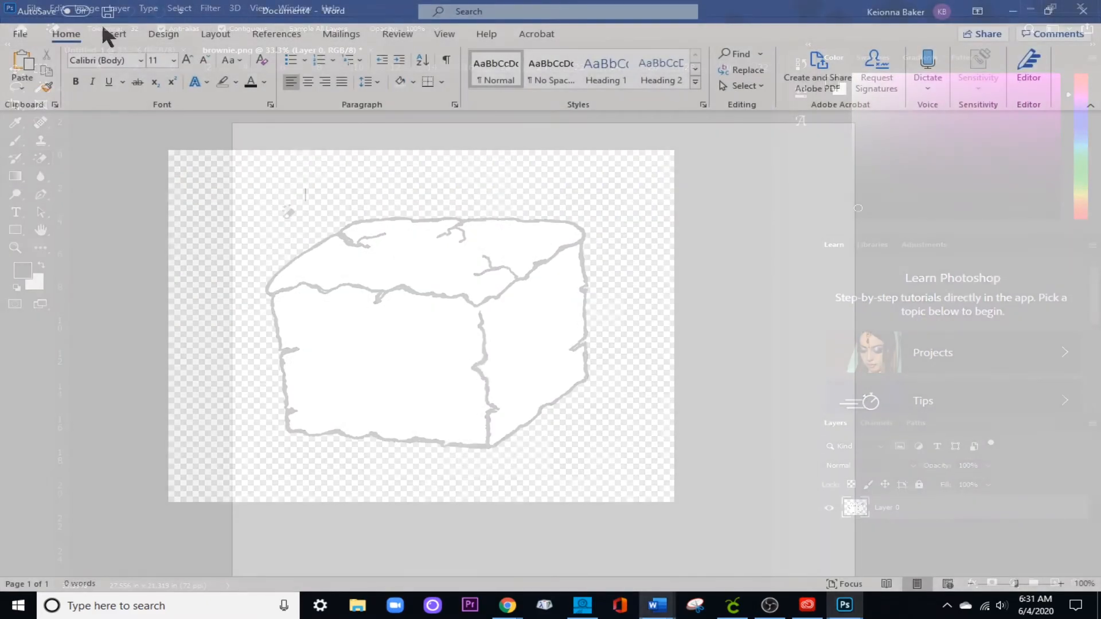
Insert the brownie picture from the Downloads folder into the blank Word document.
{"action": "left_click", "coordinate": [109, 33]}
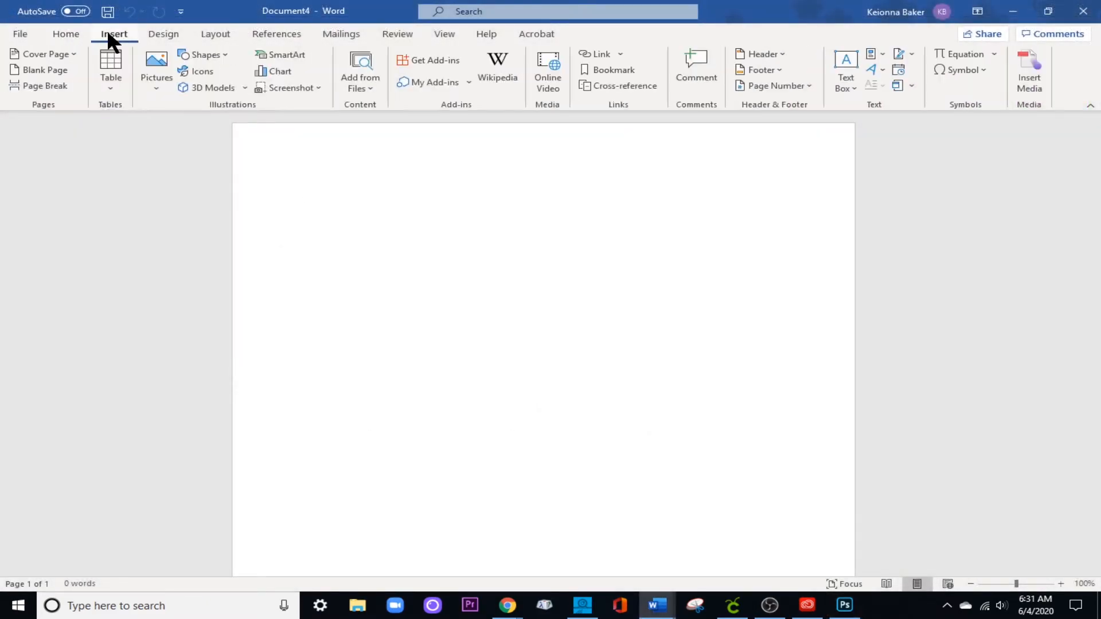
{"action": "left_click", "coordinate": [151, 86]}
{"action": "left_click", "coordinate": [176, 125]}
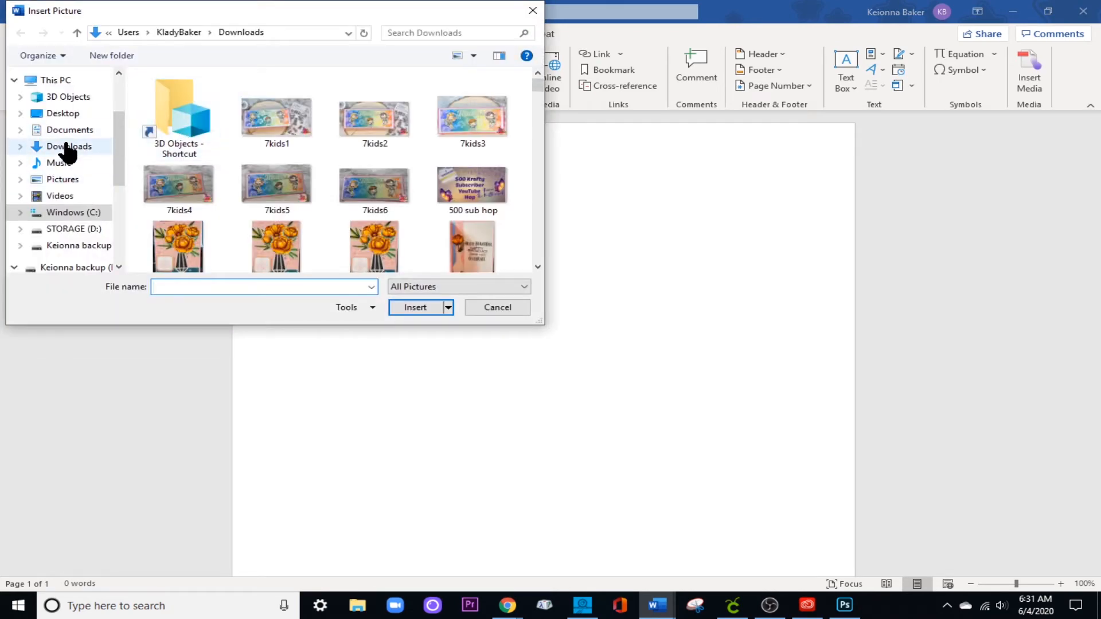
{"action": "left_click", "coordinate": [68, 148]}
{"action": "scroll", "coordinate": [308, 168], "scroll_direction": "down", "scroll_amount": 3}
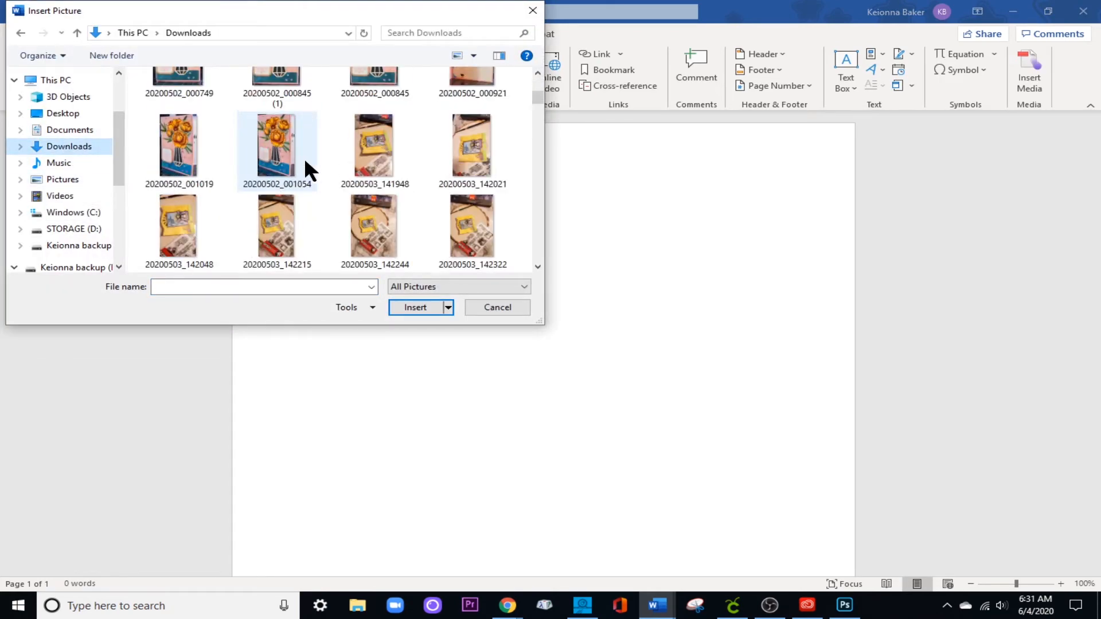
{"action": "scroll", "coordinate": [305, 162], "scroll_direction": "down", "scroll_amount": 2}
{"action": "scroll", "coordinate": [456, 208], "scroll_direction": "down", "scroll_amount": 5}
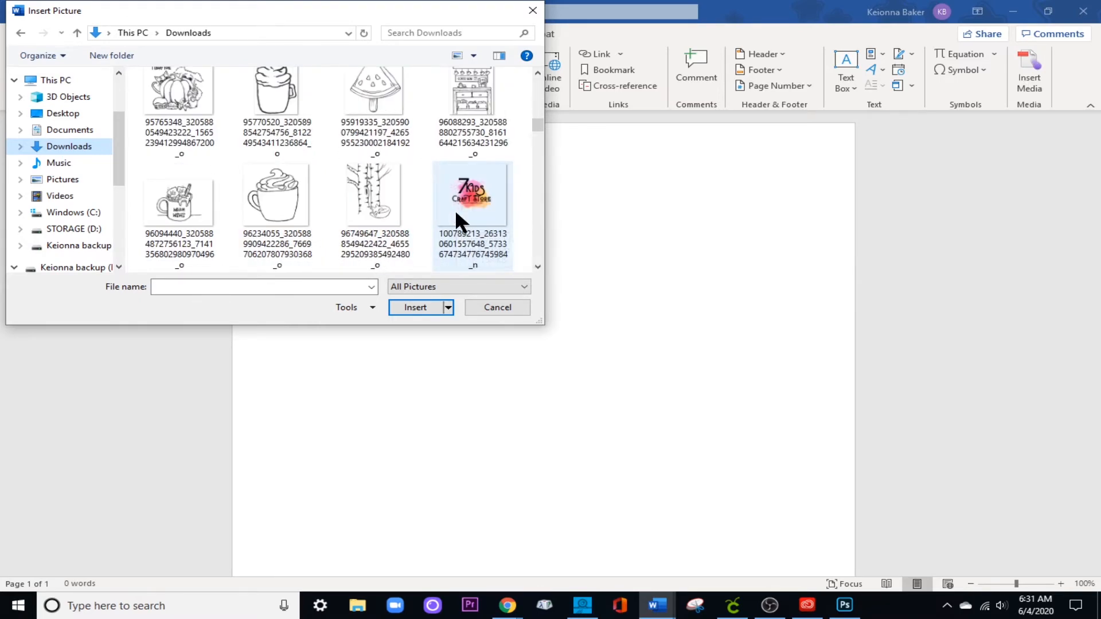
{"action": "scroll", "coordinate": [454, 212], "scroll_direction": "down", "scroll_amount": 5}
{"action": "scroll", "coordinate": [459, 172], "scroll_direction": "up", "scroll_amount": 2}
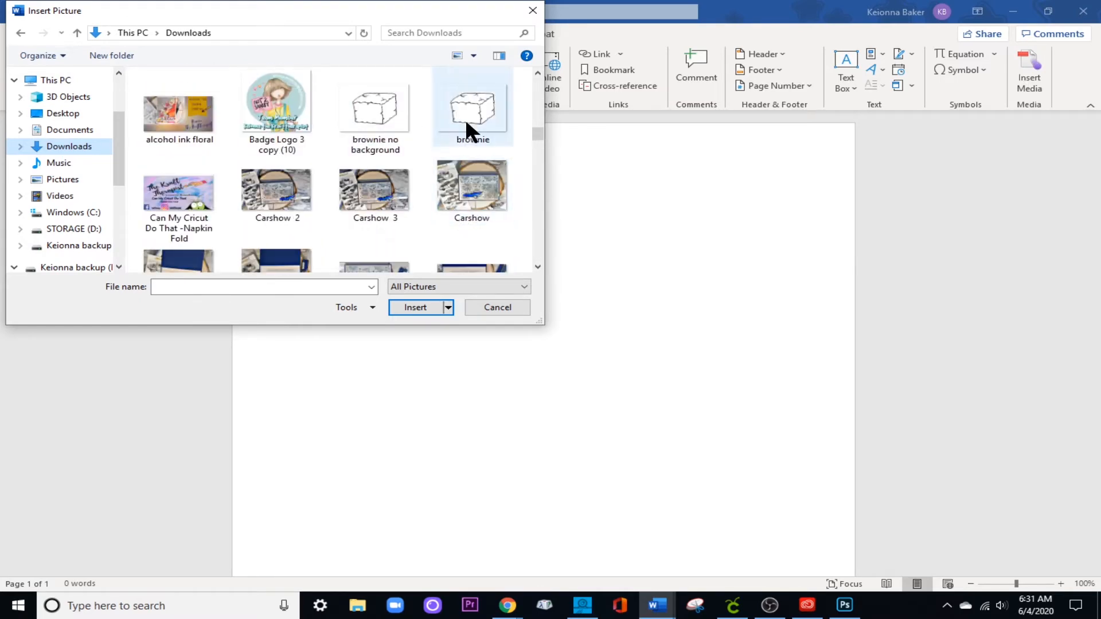
{"action": "double_click", "coordinate": [466, 119]}
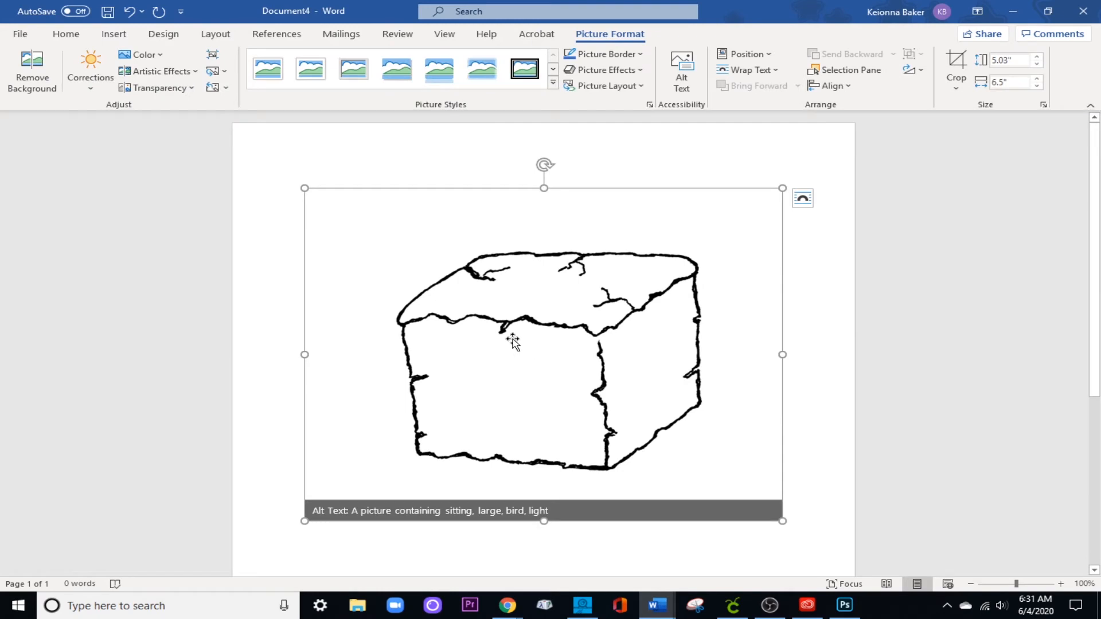
Try widths of 3, 2 and 2.25 inches for the inserted block picture.
{"action": "left_click", "coordinate": [991, 84]}
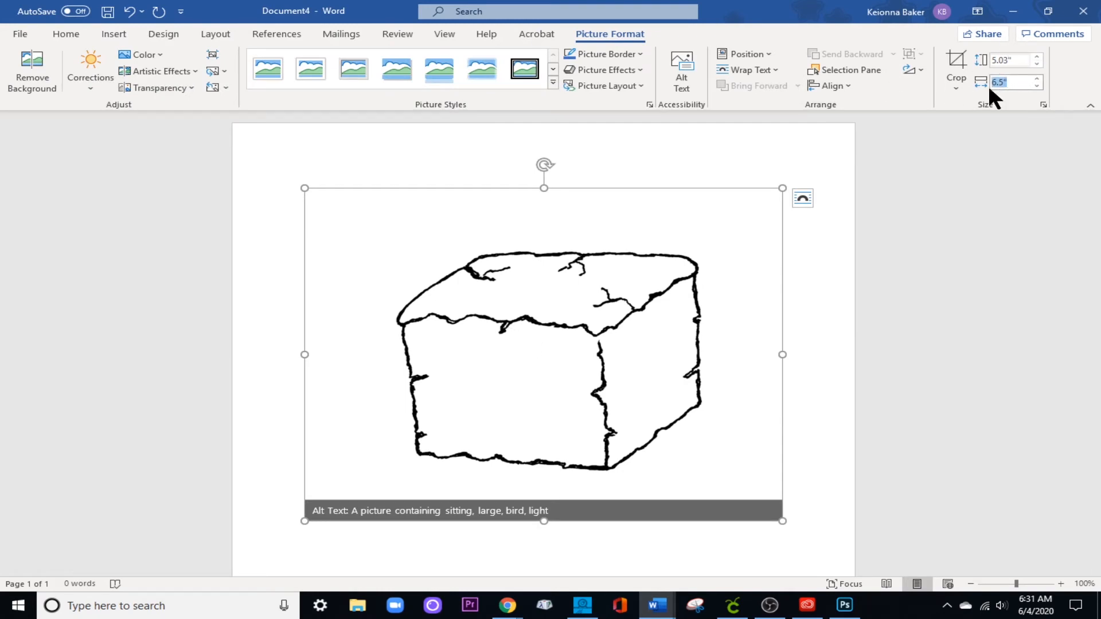
{"action": "type", "text": "3"}
{"action": "key", "text": "Return"}
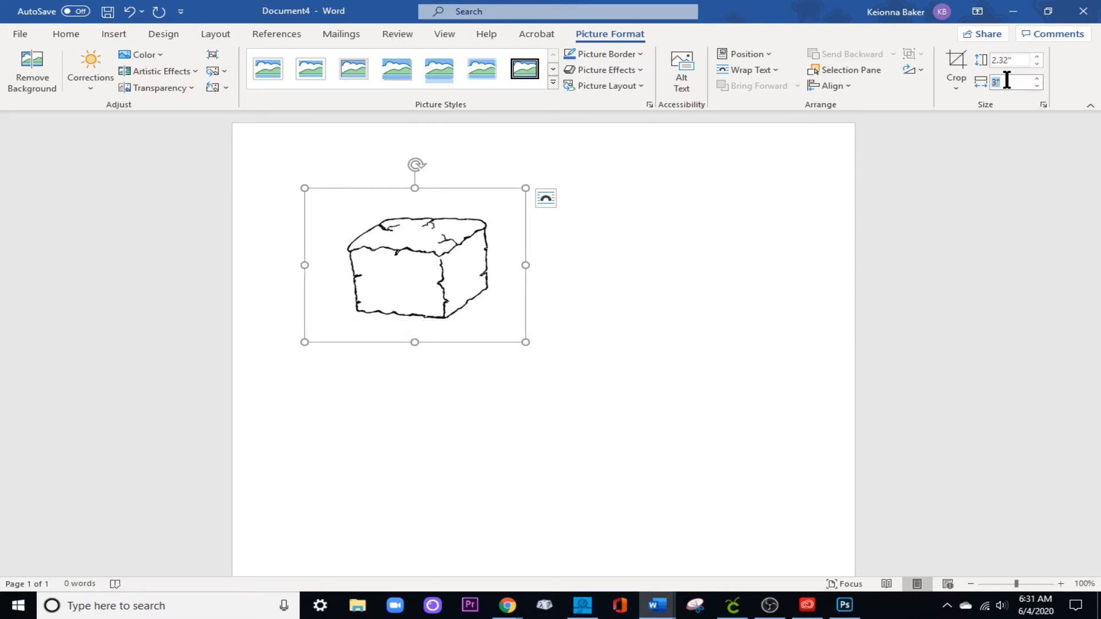
{"action": "type", "text": "2"}
{"action": "key", "text": "Return"}
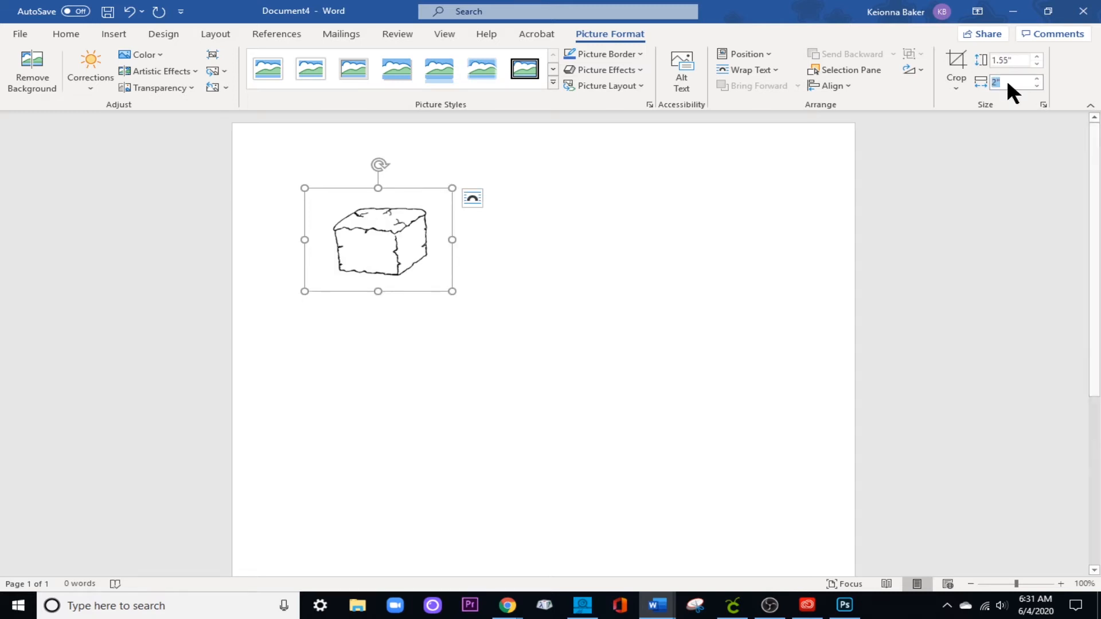
{"action": "key", "text": "Return"}
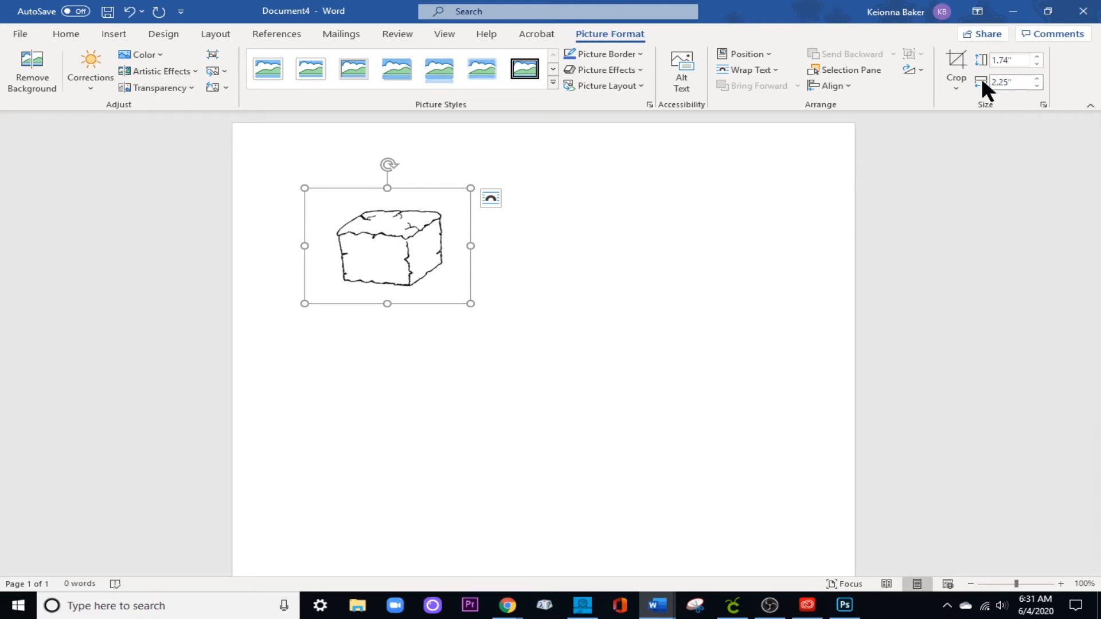
Set the block picture's width to 2.5 inches.
{"action": "left_click", "coordinate": [1008, 82]}
{"action": "type", "text": "2.5"}
{"action": "key", "text": "Return"}
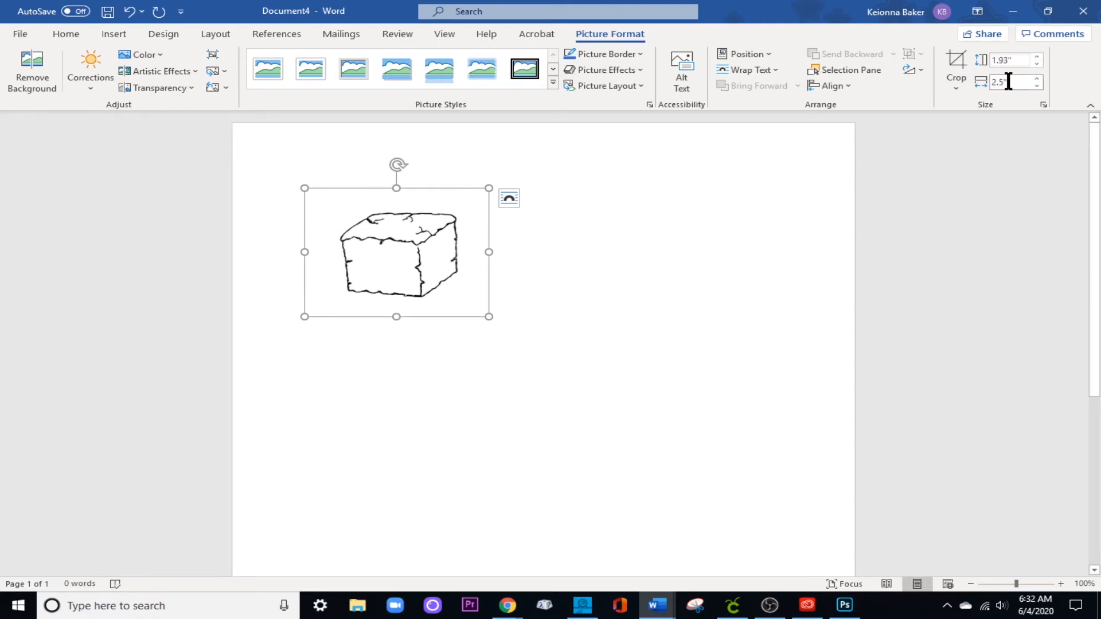
Set the block picture's text wrapping to In Front of Text and deselect the picture.
{"action": "left_click", "coordinate": [509, 199]}
{"action": "left_click", "coordinate": [623, 327]}
{"action": "left_click", "coordinate": [424, 384]}
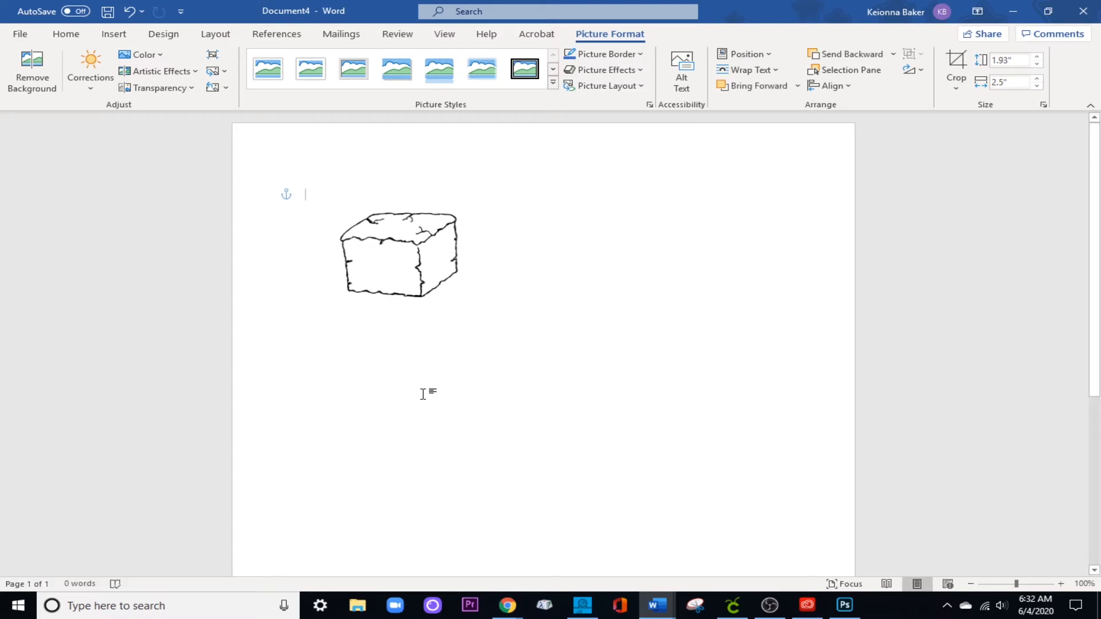
Review the block picture's layout options and move the block near the page's left edge.
{"action": "left_click", "coordinate": [412, 259]}
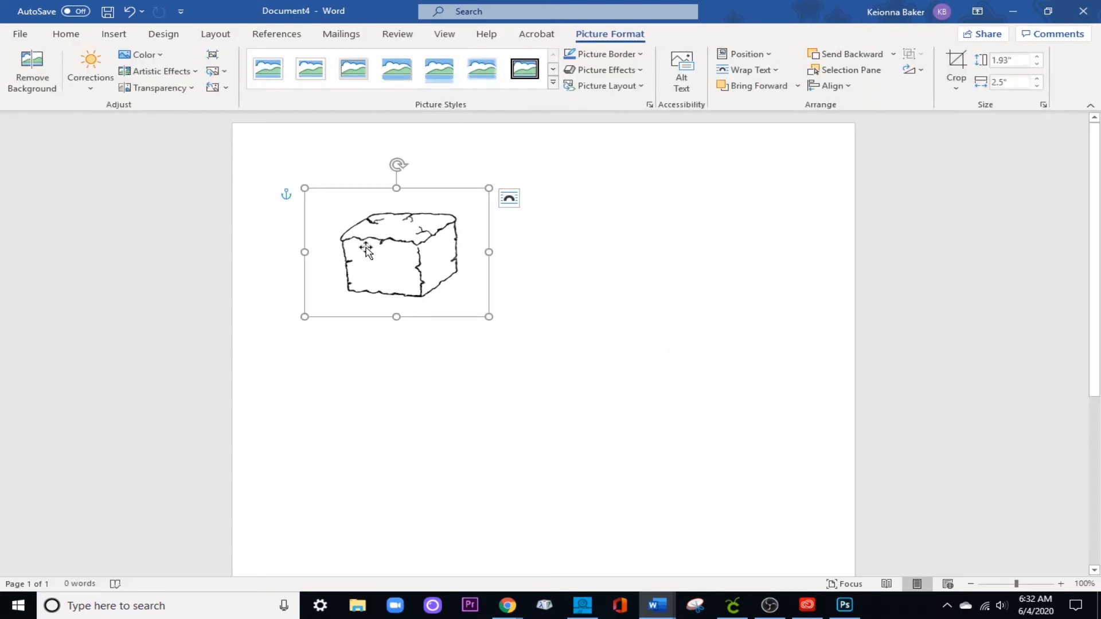
{"action": "left_click", "coordinate": [509, 198]}
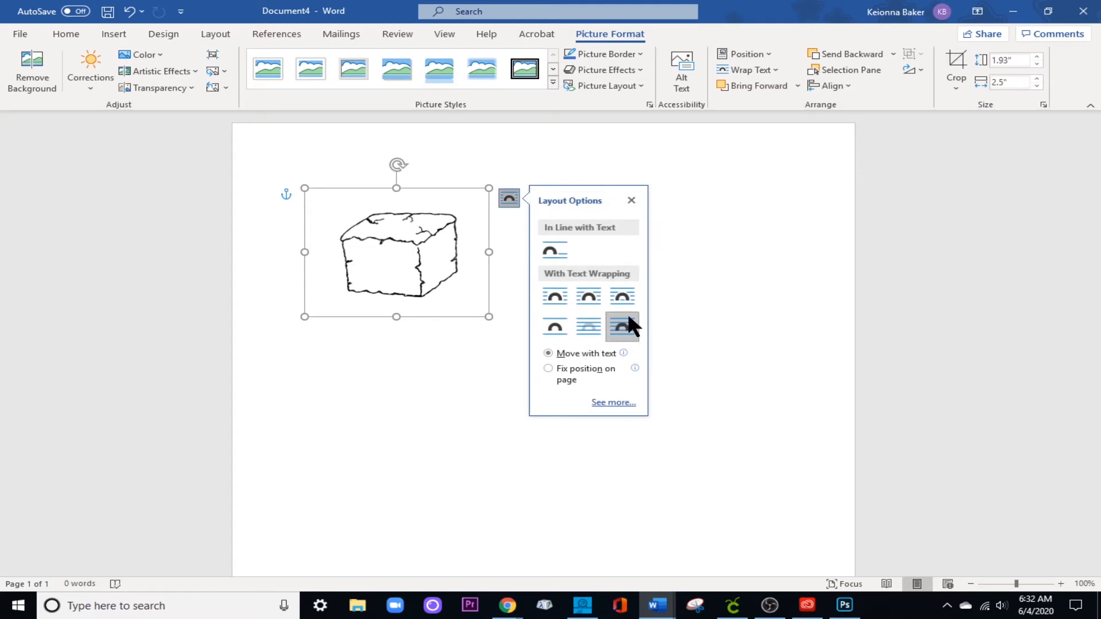
{"action": "left_click", "coordinate": [512, 266]}
{"action": "left_click", "coordinate": [399, 242]}
{"action": "left_click_drag", "start_coordinate": [399, 242], "coordinate": [323, 256]}
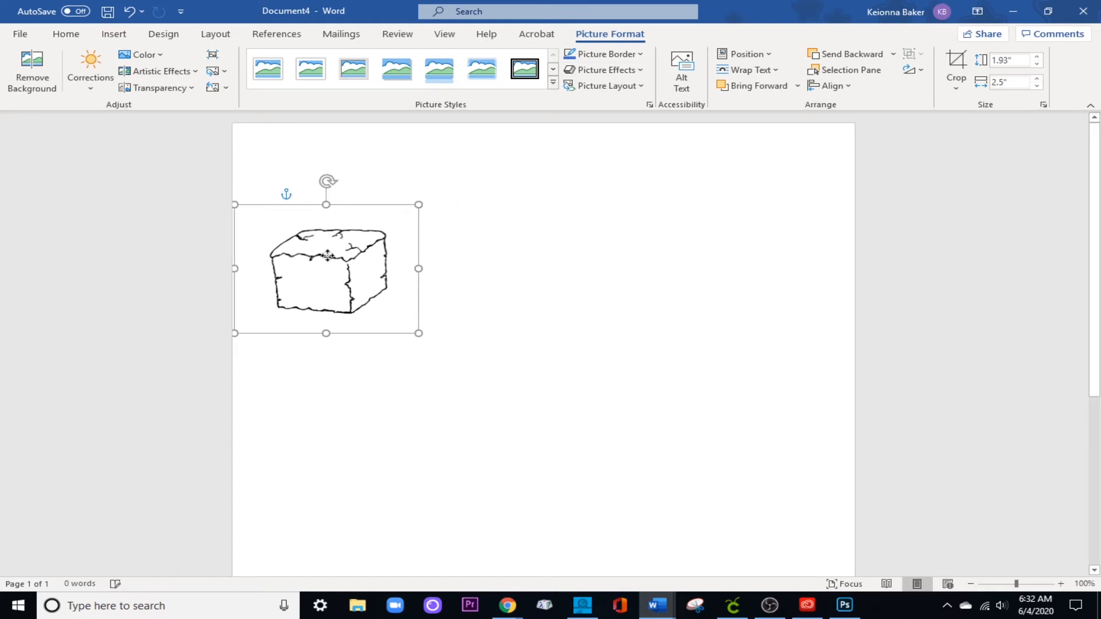
Duplicate the block picture with copy and paste and place the copy to the right of the original.
{"action": "left_click", "coordinate": [490, 252]}
{"action": "right_click", "coordinate": [327, 273]}
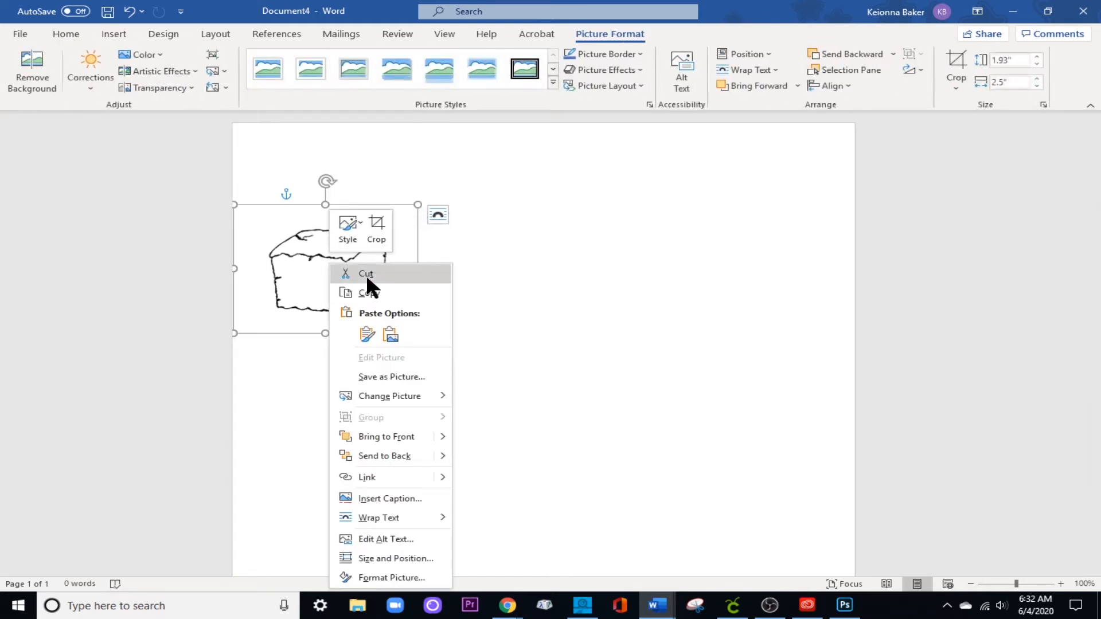
{"action": "left_click", "coordinate": [374, 291]}
{"action": "right_click", "coordinate": [490, 261]}
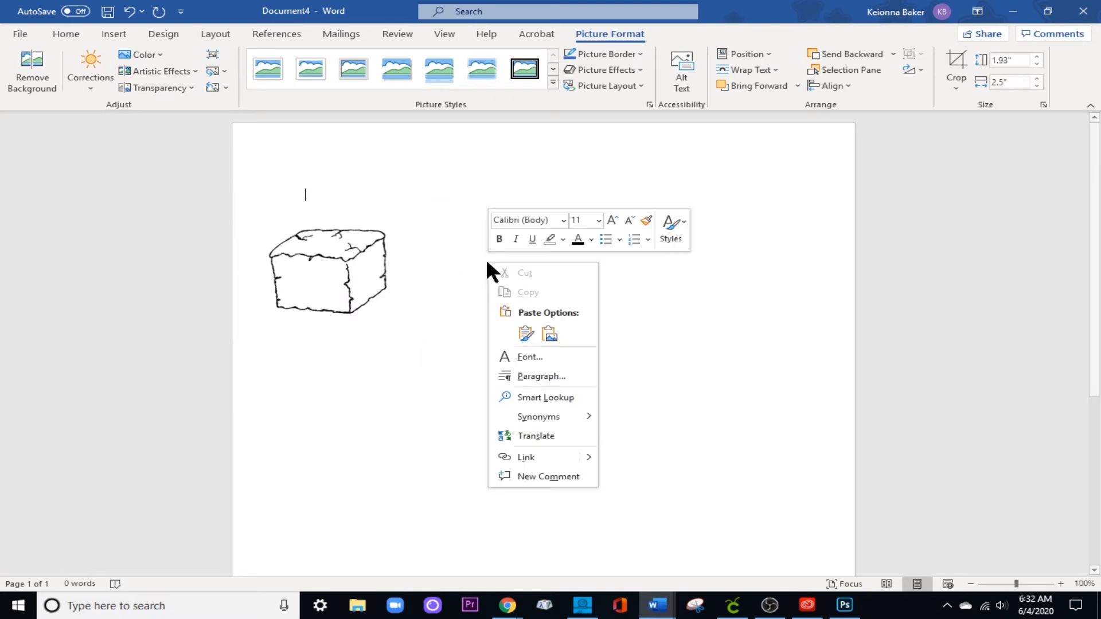
{"action": "left_click", "coordinate": [523, 340]}
{"action": "left_click_drag", "start_coordinate": [370, 273], "coordinate": [468, 253]}
{"action": "left_click", "coordinate": [634, 251]}
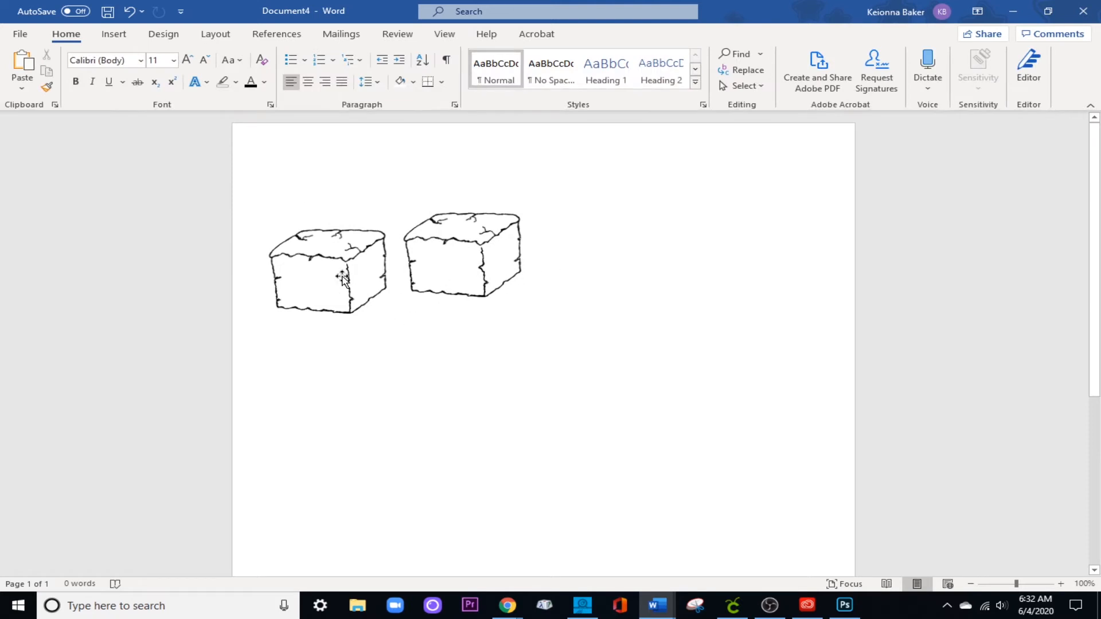
Copy the second block, paste it as a third block and place it to the right of the second.
{"action": "right_click", "coordinate": [453, 261]}
{"action": "left_click", "coordinate": [499, 292]}
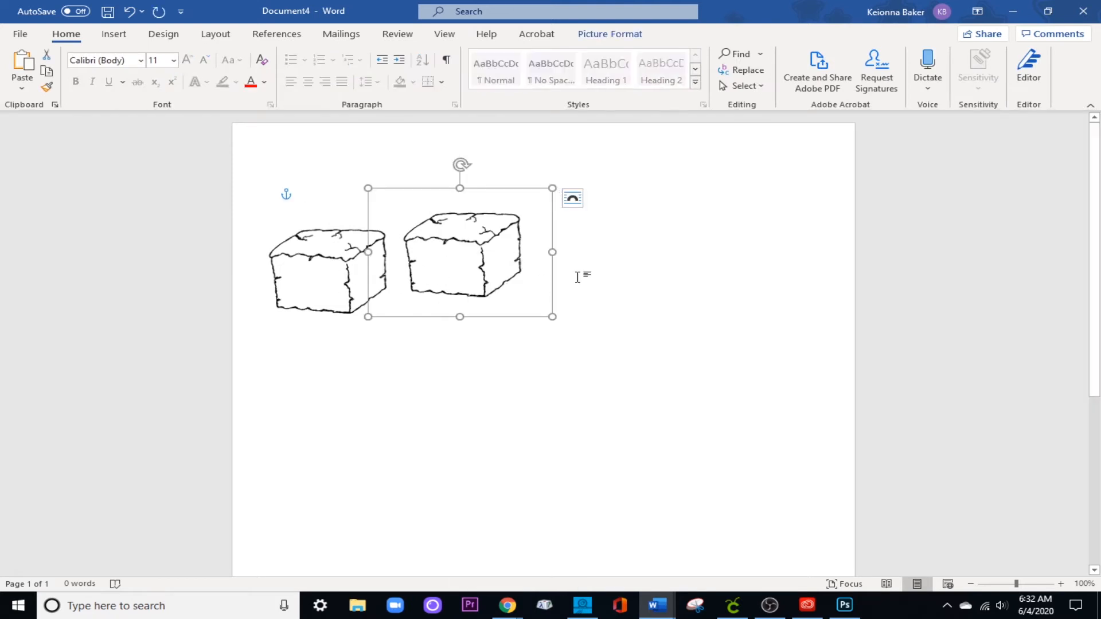
{"action": "right_click", "coordinate": [597, 269]}
{"action": "left_click", "coordinate": [635, 343]}
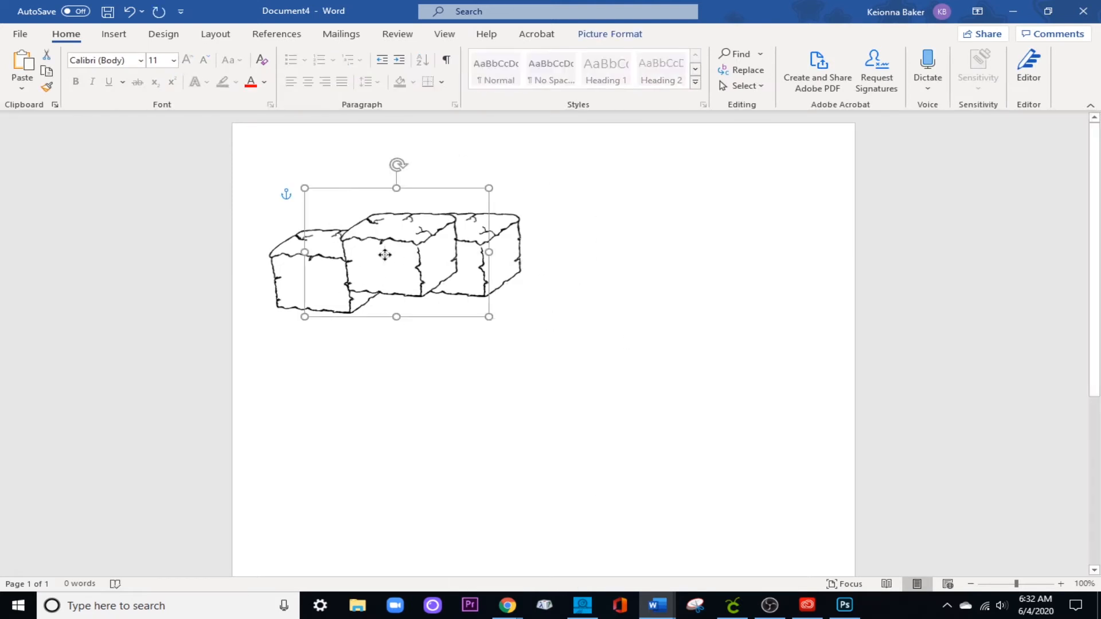
{"action": "left_click_drag", "start_coordinate": [386, 253], "coordinate": [381, 216]}
{"action": "left_click_drag", "start_coordinate": [380, 216], "coordinate": [373, 319]}
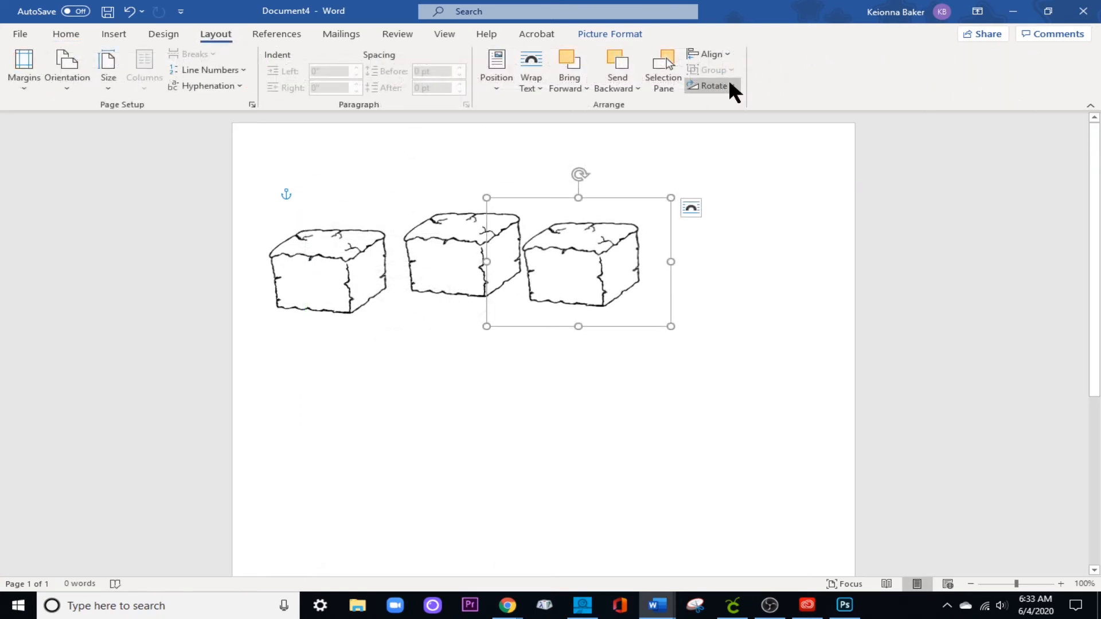
Flip the third block horizontally and shift it slightly to the right.
{"action": "left_click", "coordinate": [729, 83]}
{"action": "left_click", "coordinate": [729, 84]}
{"action": "left_click", "coordinate": [729, 84]}
{"action": "left_click", "coordinate": [729, 84]}
{"action": "left_click", "coordinate": [712, 86]}
{"action": "left_click", "coordinate": [717, 86]}
{"action": "left_click", "coordinate": [734, 86]}
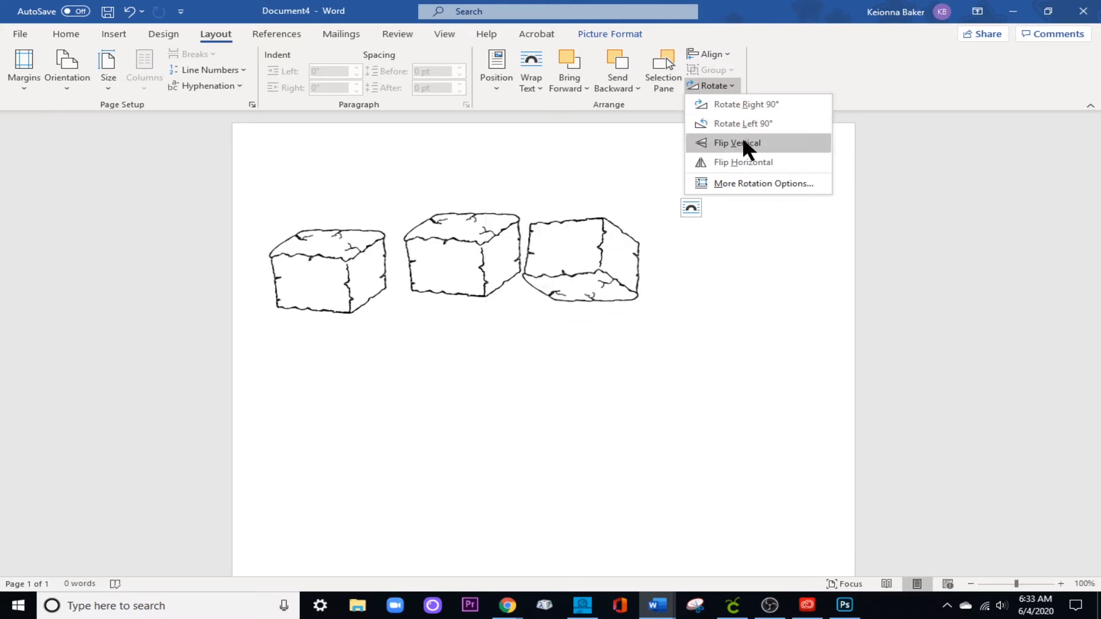
{"action": "left_click", "coordinate": [745, 163]}
{"action": "left_click_drag", "start_coordinate": [587, 285], "coordinate": [601, 283]}
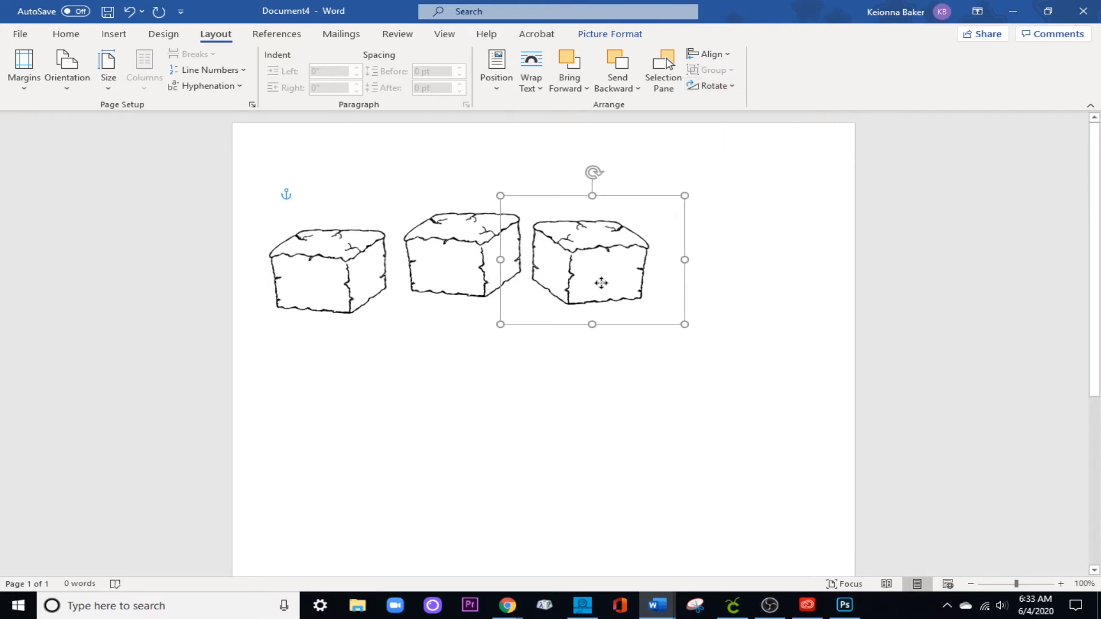
Copy the first block, paste it as a fourth block at the row's right end and nudge the third block left.
{"action": "right_click", "coordinate": [307, 273]}
{"action": "left_click", "coordinate": [347, 293]}
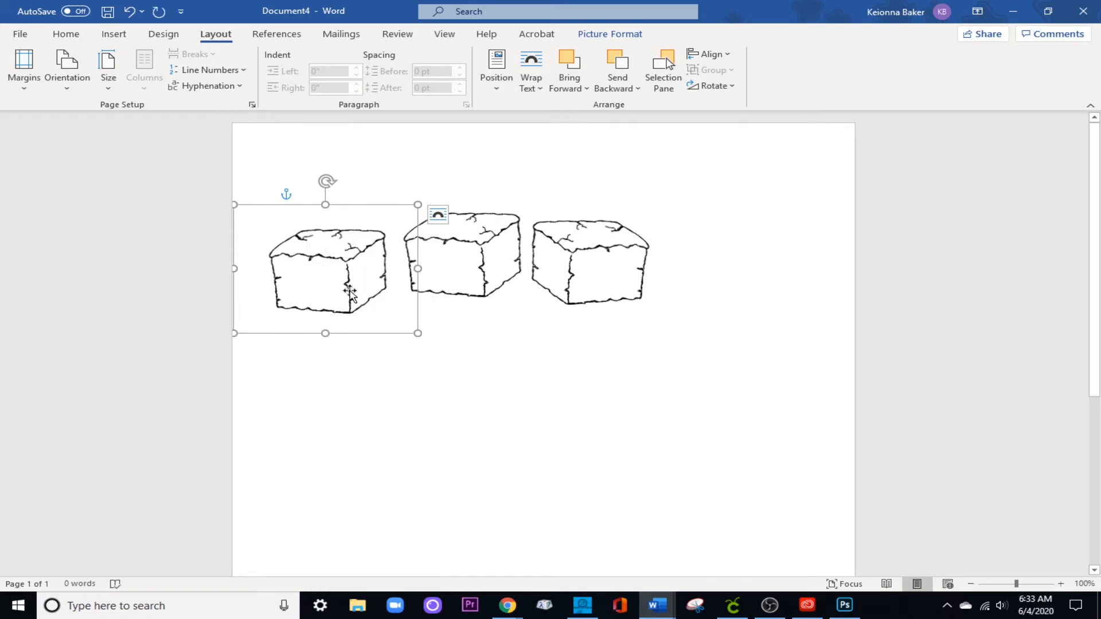
{"action": "right_click", "coordinate": [691, 258]}
{"action": "left_click", "coordinate": [751, 332]}
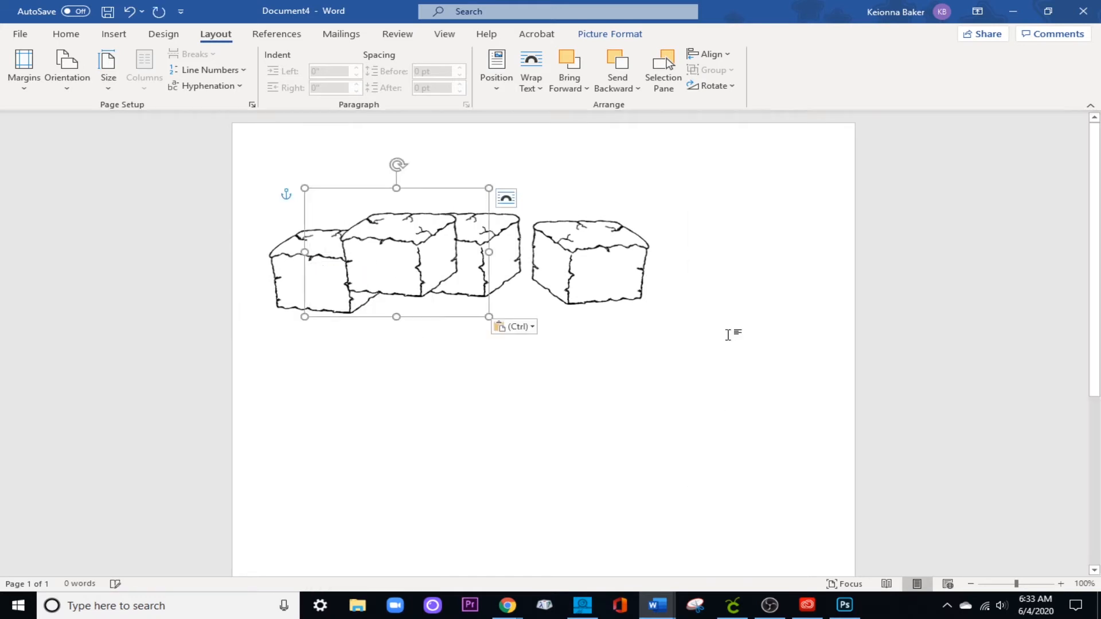
{"action": "left_click_drag", "start_coordinate": [614, 286], "coordinate": [579, 259]}
{"action": "left_click", "coordinate": [386, 261]}
{"action": "left_click_drag", "start_coordinate": [386, 261], "coordinate": [691, 272]}
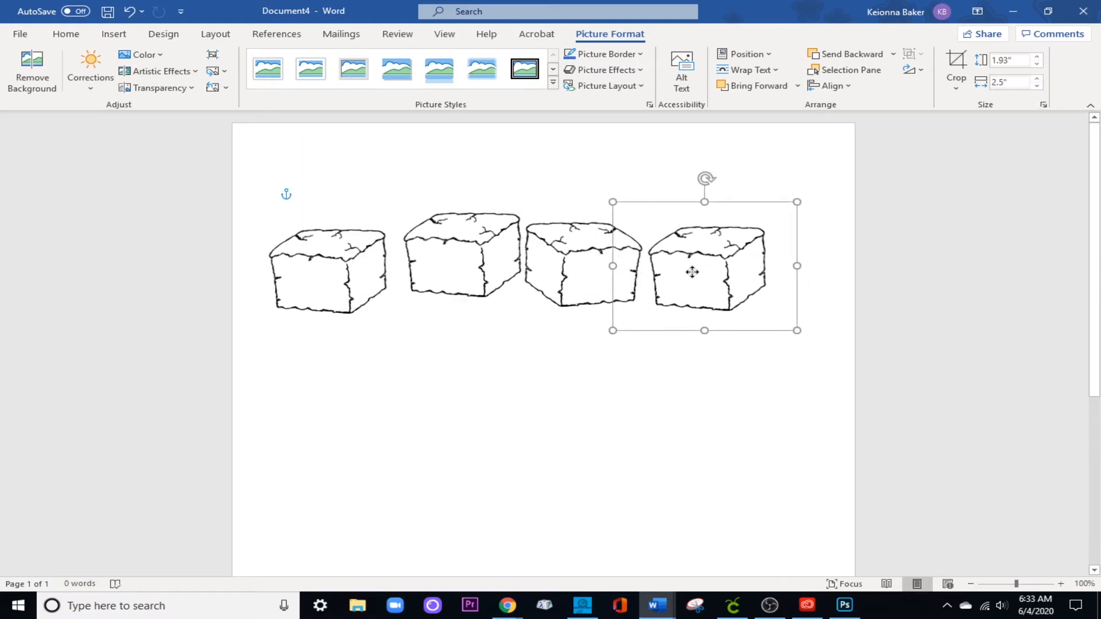
{"action": "left_click", "coordinate": [461, 379]}
Flip the first block in the row horizontally.
{"action": "left_click", "coordinate": [339, 264]}
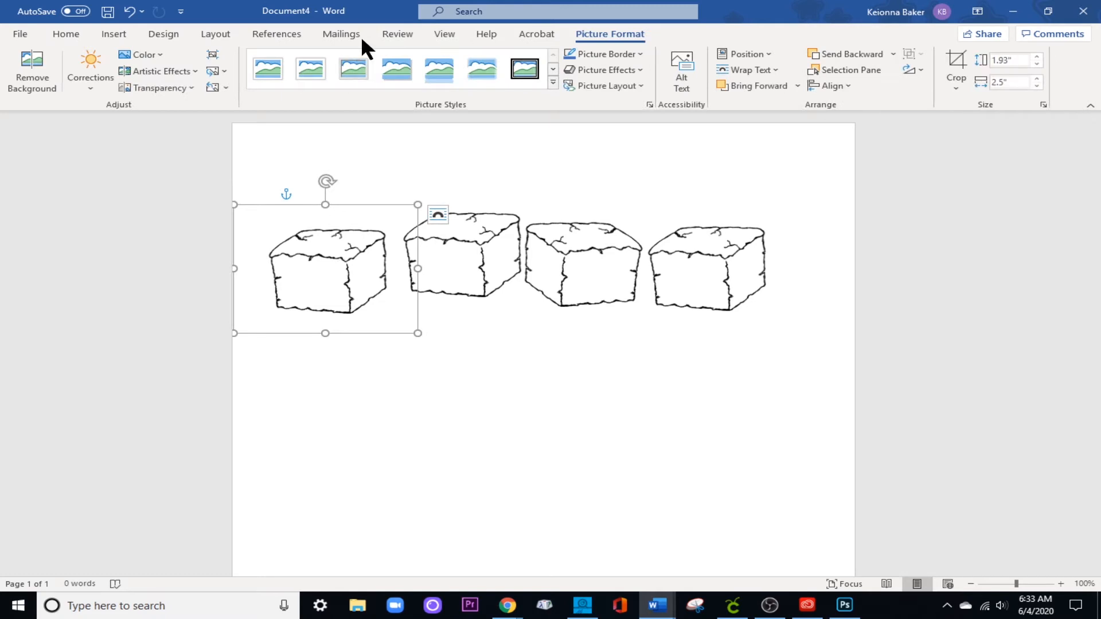
{"action": "left_click", "coordinate": [164, 33]}
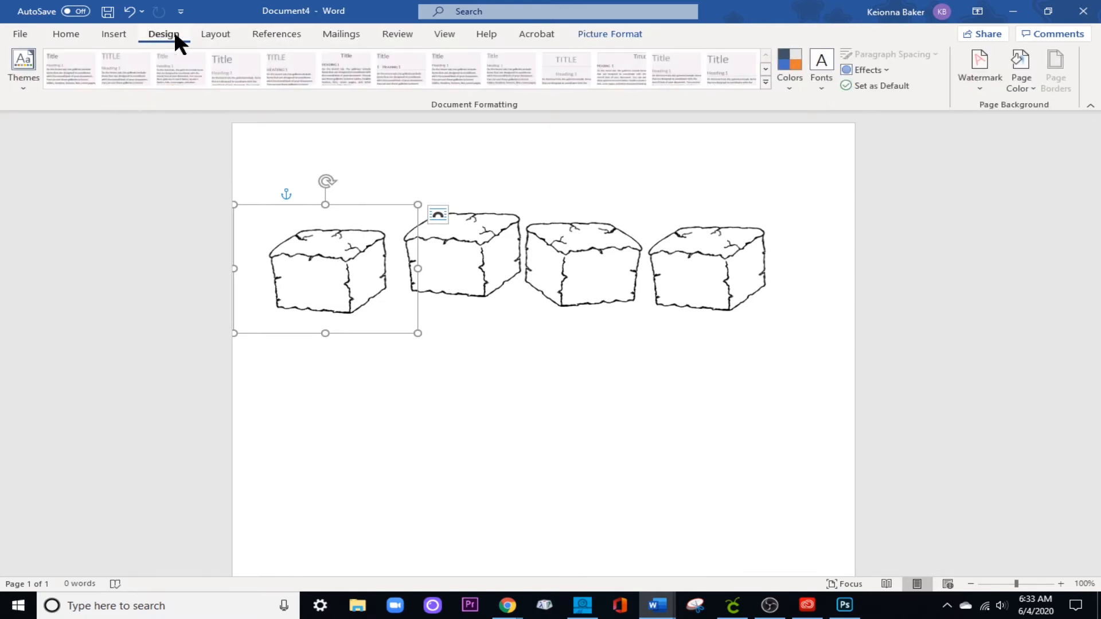
{"action": "left_click", "coordinate": [208, 34]}
{"action": "left_click", "coordinate": [733, 85]}
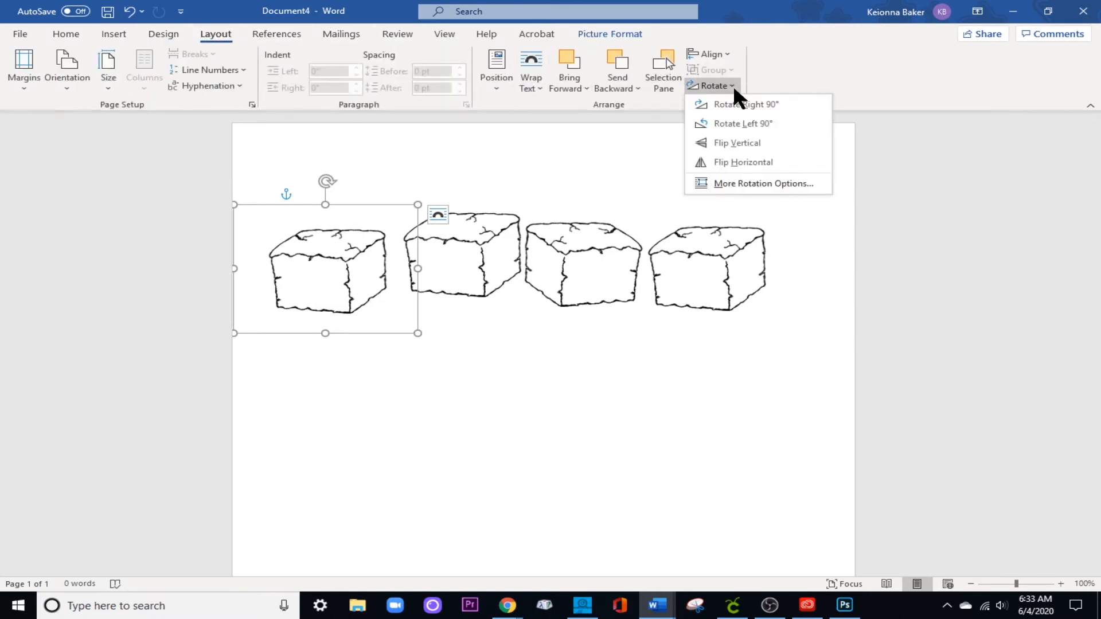
{"action": "left_click", "coordinate": [747, 162]}
{"action": "left_click", "coordinate": [433, 368]}
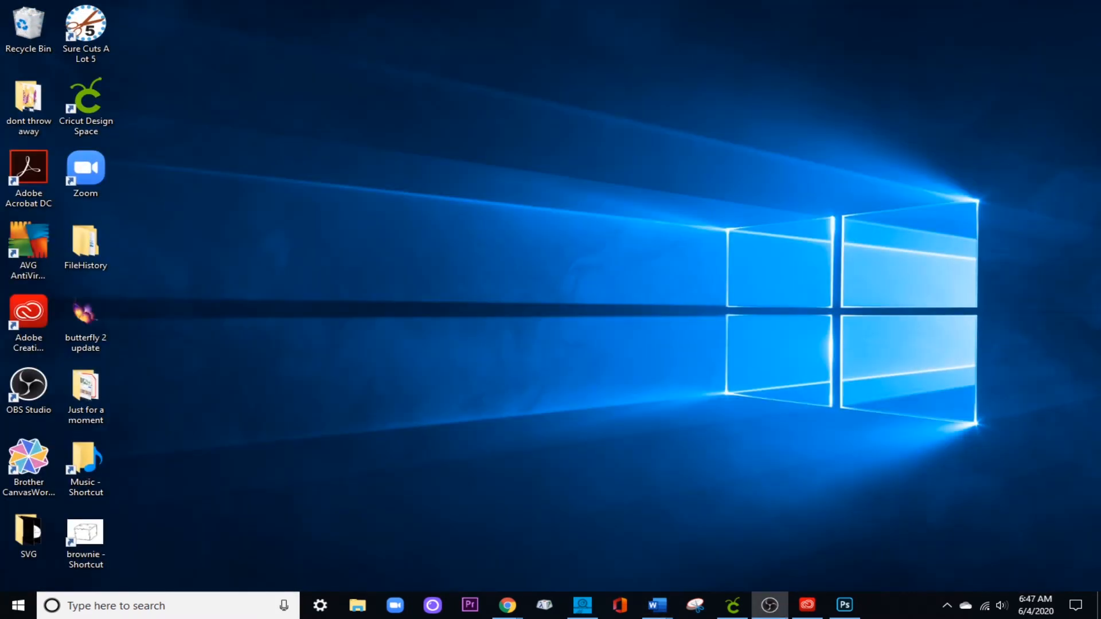
Switch to Cricut Design Space and add a square shape to the empty canvas.
{"action": "left_click", "coordinate": [732, 605]}
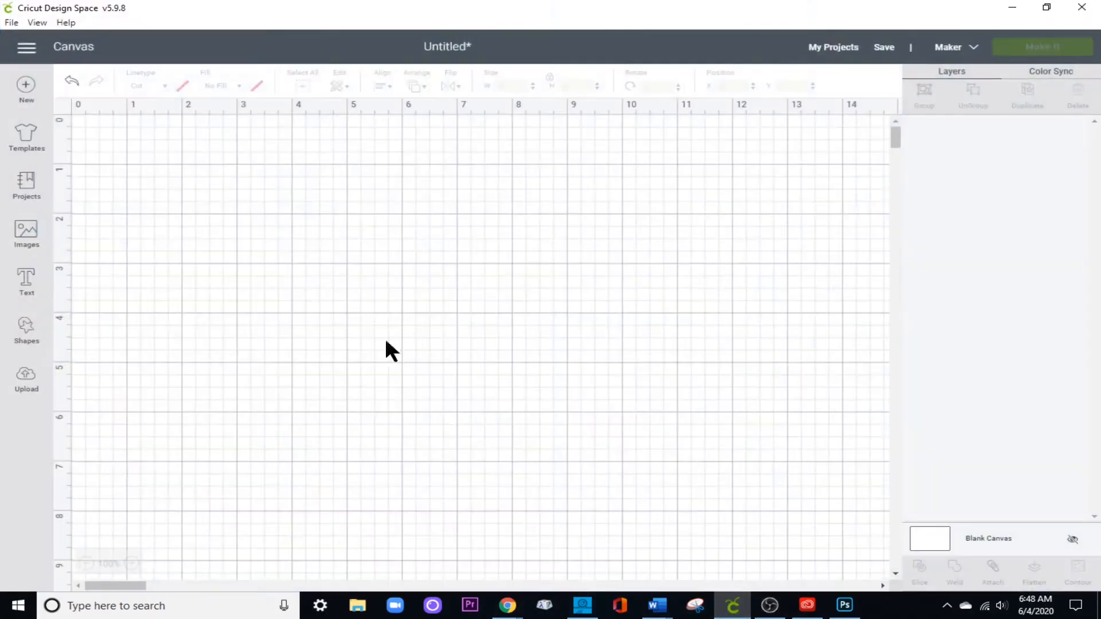
{"action": "left_click", "coordinate": [27, 329]}
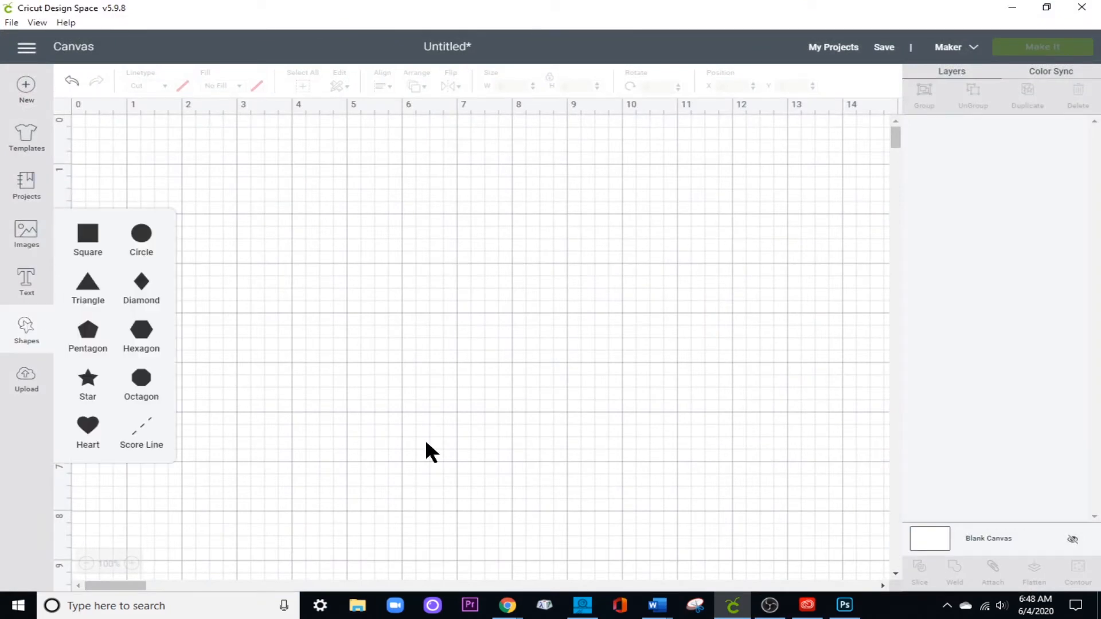
{"action": "left_click", "coordinate": [89, 244]}
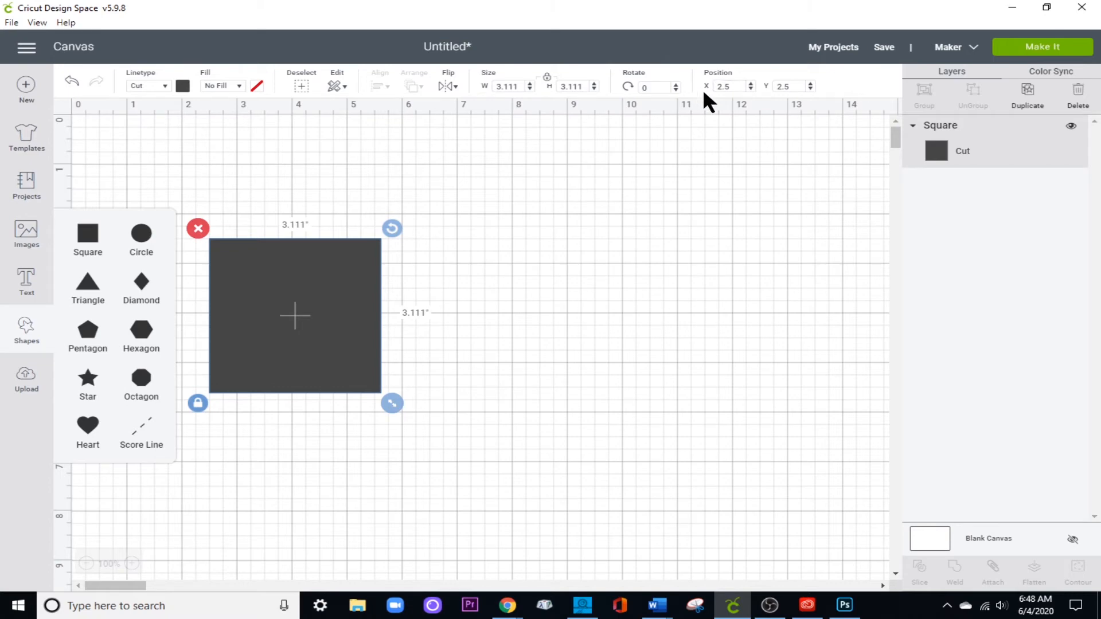
Position the square at X 1 and Y 1 on the canvas.
{"action": "left_click_drag", "start_coordinate": [740, 87], "coordinate": [717, 88]}
{"action": "type", "text": "1"}
{"action": "key", "text": "Return"}
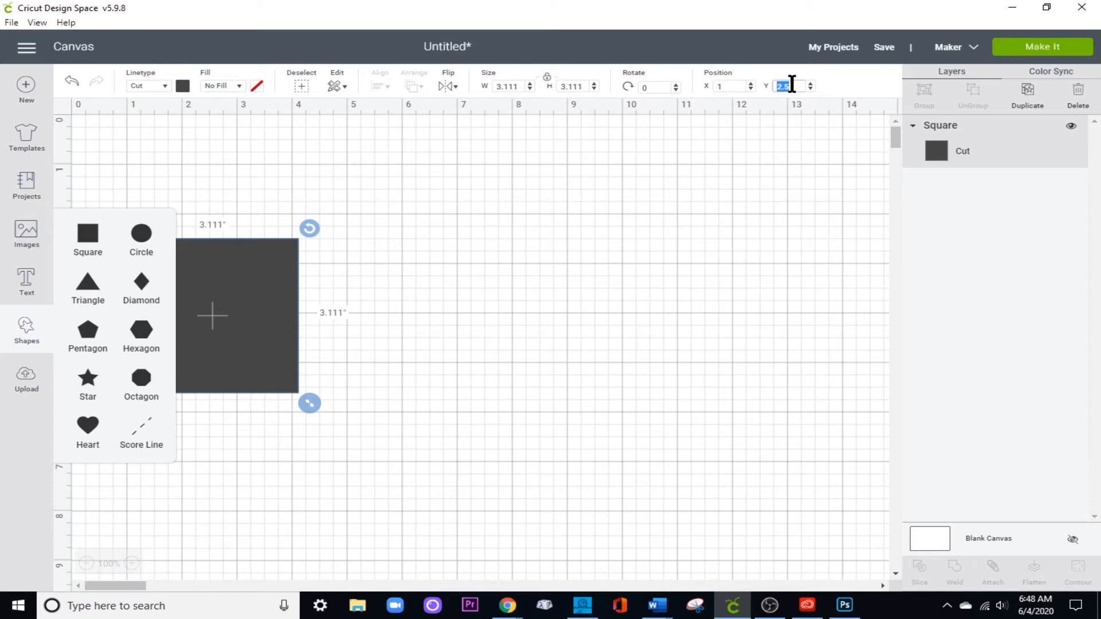
{"action": "left_click", "coordinate": [791, 85]}
{"action": "type", "text": "1"}
{"action": "key", "text": "Return"}
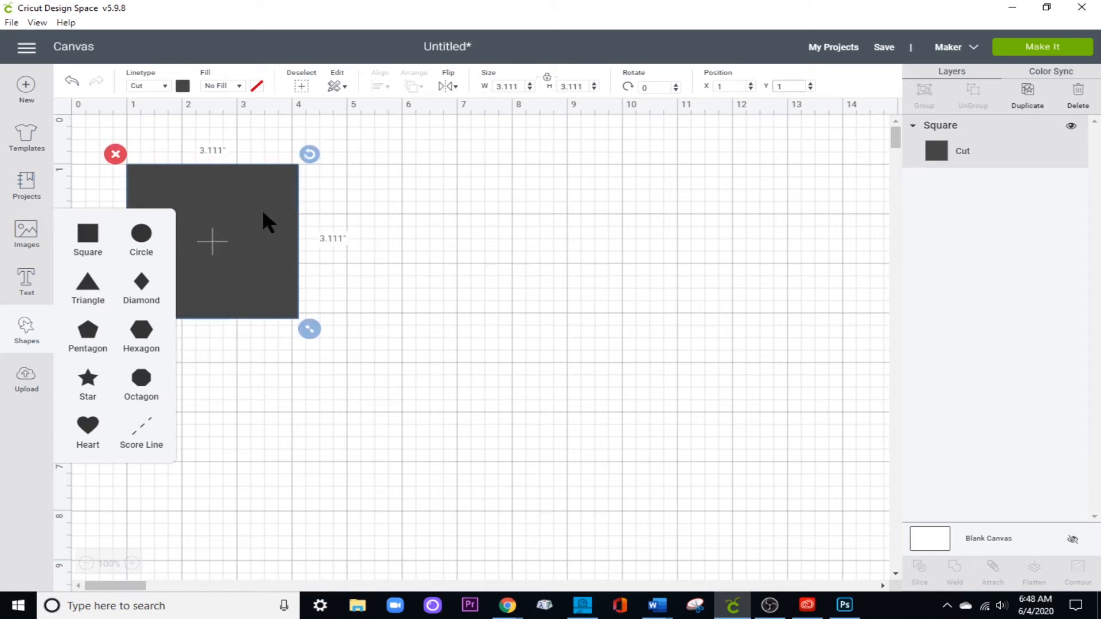
{"action": "left_click", "coordinate": [289, 243]}
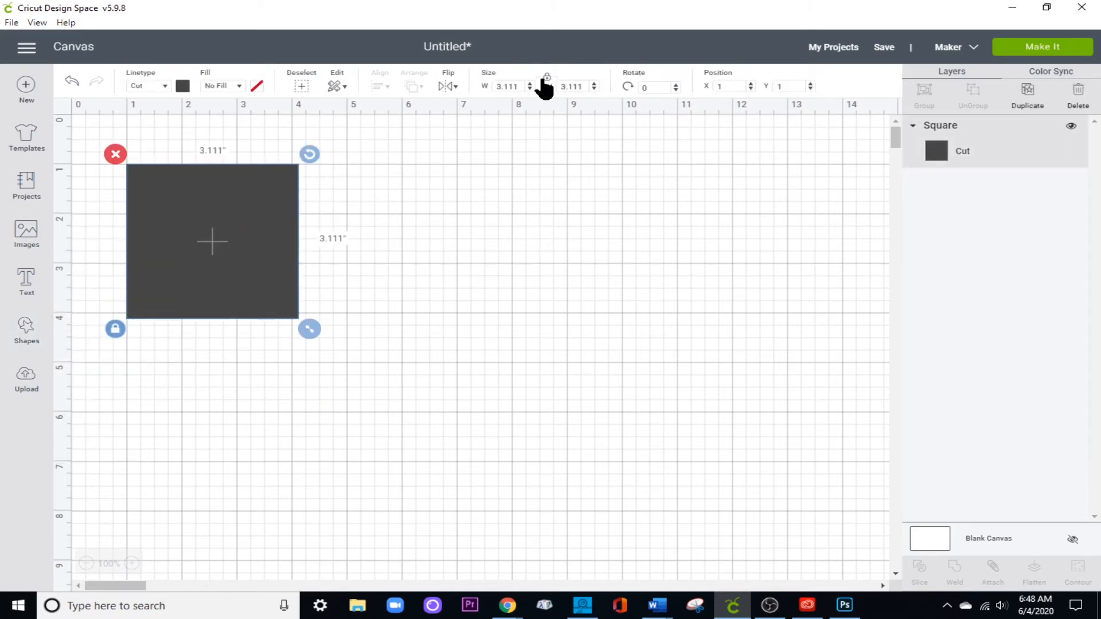
Unlock the square's proportions and resize it to 6.5 inches wide and 4.5 inches high.
{"action": "left_click", "coordinate": [546, 78]}
{"action": "left_click", "coordinate": [508, 86]}
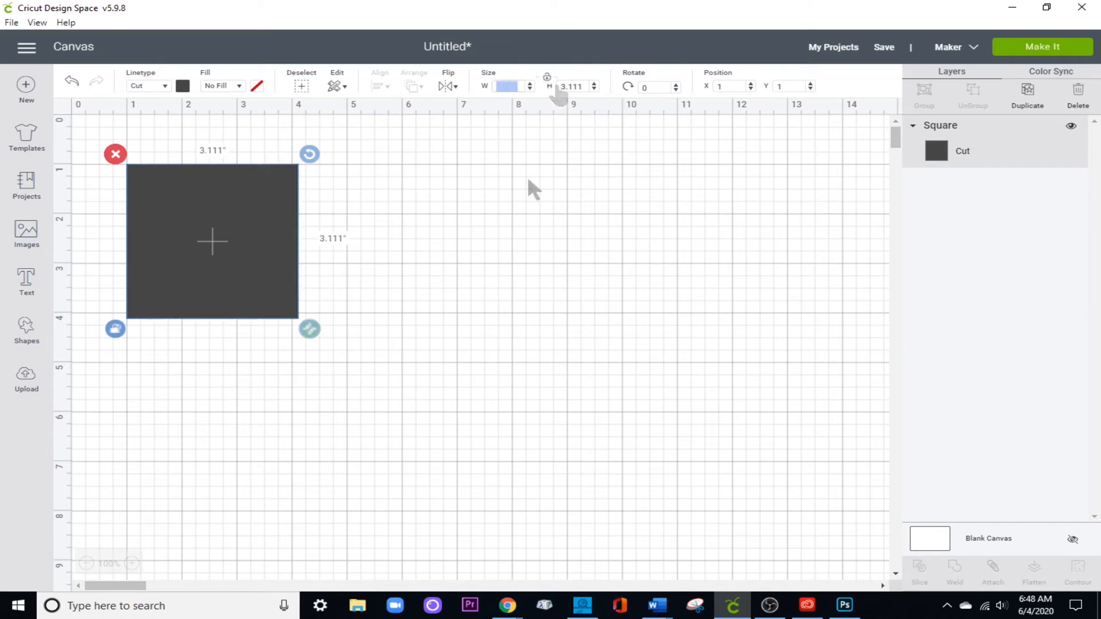
{"action": "type", "text": "6.5"}
{"action": "key", "text": "Return"}
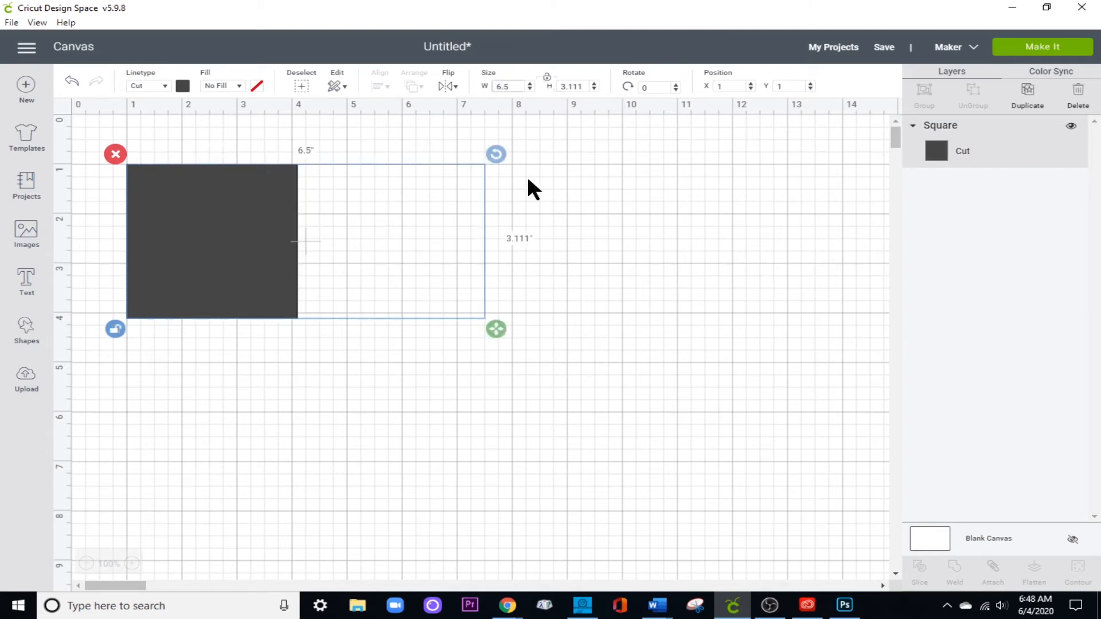
{"action": "left_click", "coordinate": [573, 85]}
{"action": "left_click", "coordinate": [546, 78]}
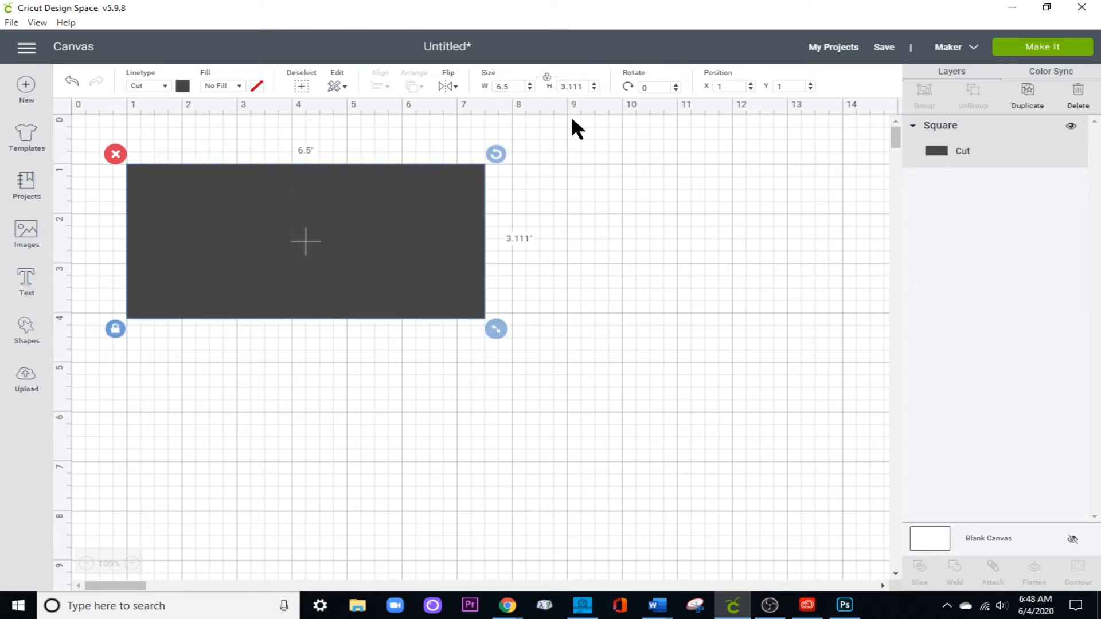
{"action": "left_click", "coordinate": [582, 86]}
{"action": "left_click", "coordinate": [547, 78]}
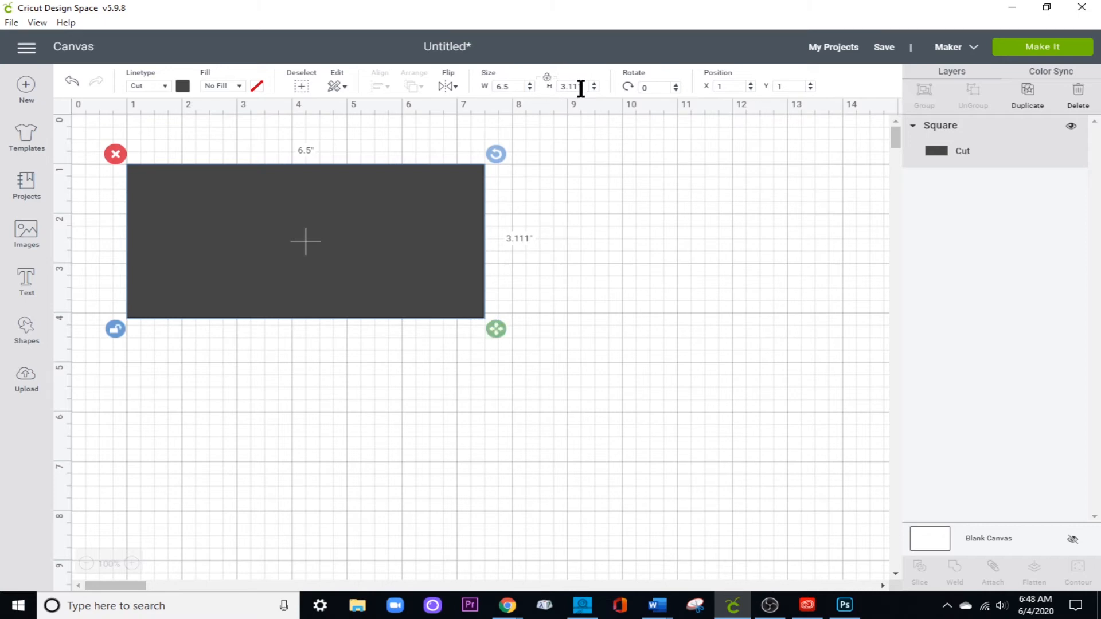
{"action": "double_click", "coordinate": [583, 84]}
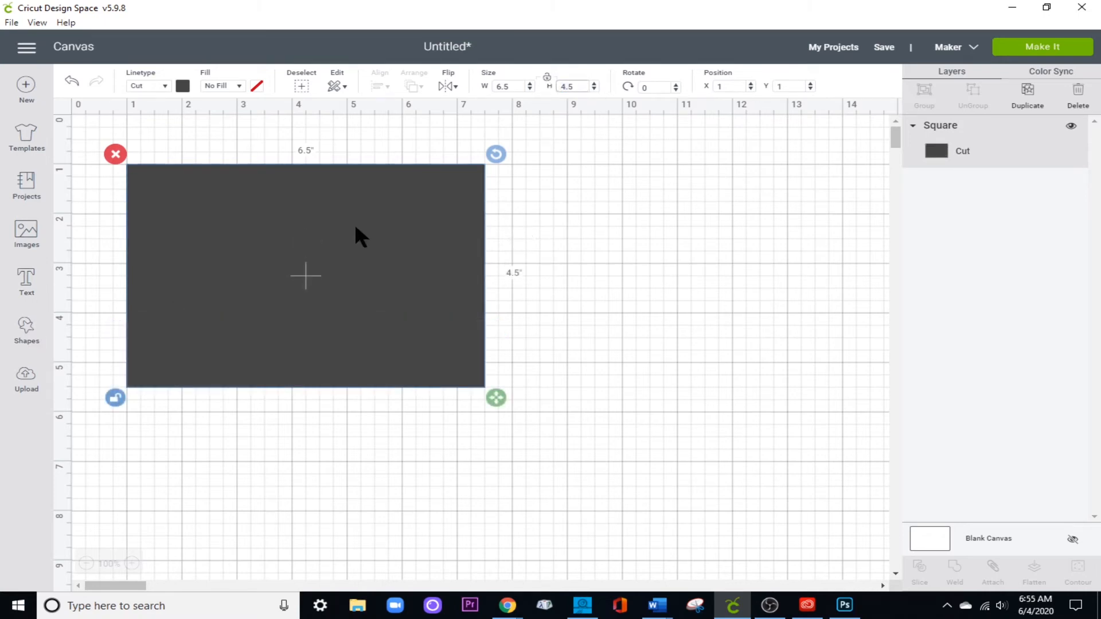
Duplicate the 6.5 by 4.5 inch rectangle, keeping a single copy offset at X 1.5 and Y 1.5.
{"action": "left_click", "coordinate": [601, 244]}
{"action": "left_click", "coordinate": [400, 267]}
{"action": "left_click", "coordinate": [1027, 92]}
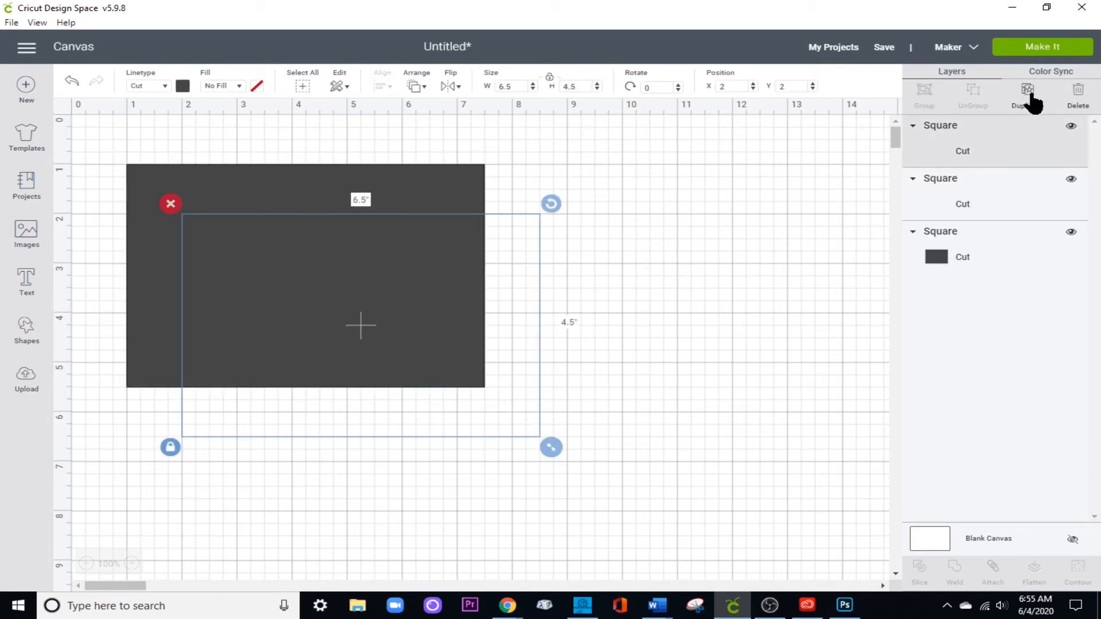
{"action": "left_click", "coordinate": [210, 229]}
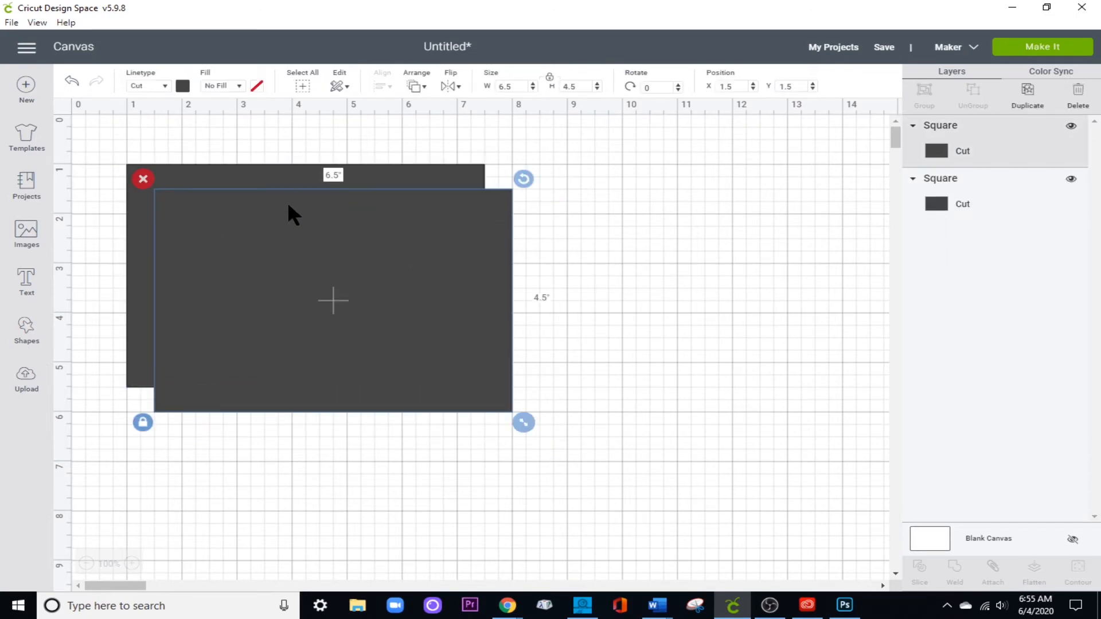
Unlock the copied rectangle's proportions and resize it to 6 inches wide and 0.75 inches high.
{"action": "left_click", "coordinate": [550, 76]}
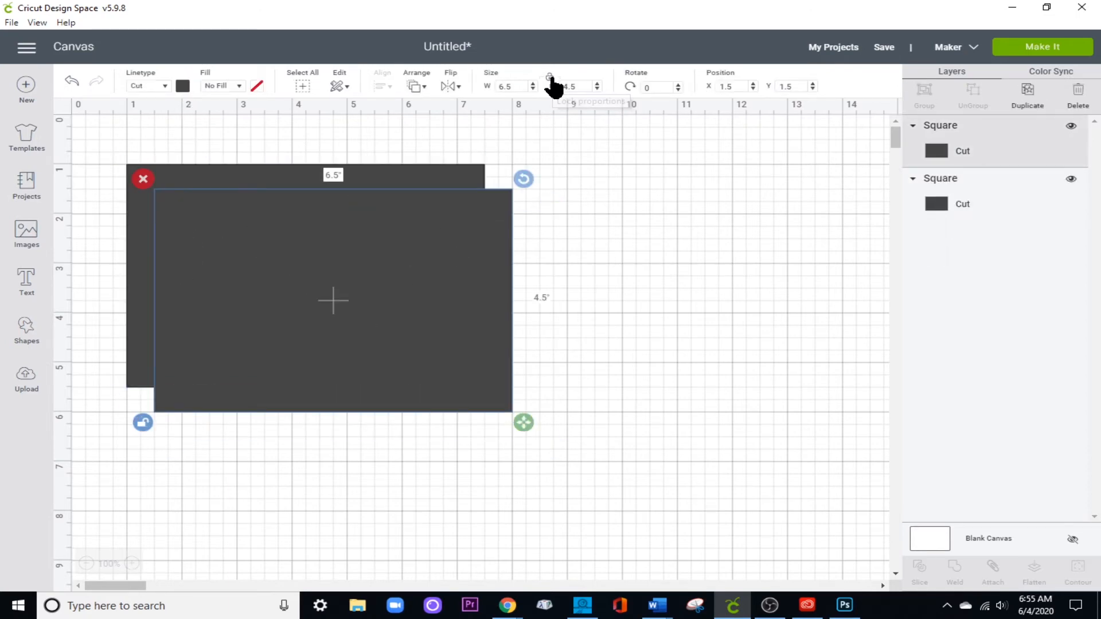
{"action": "left_click", "coordinate": [514, 86]}
{"action": "type", "text": "6"}
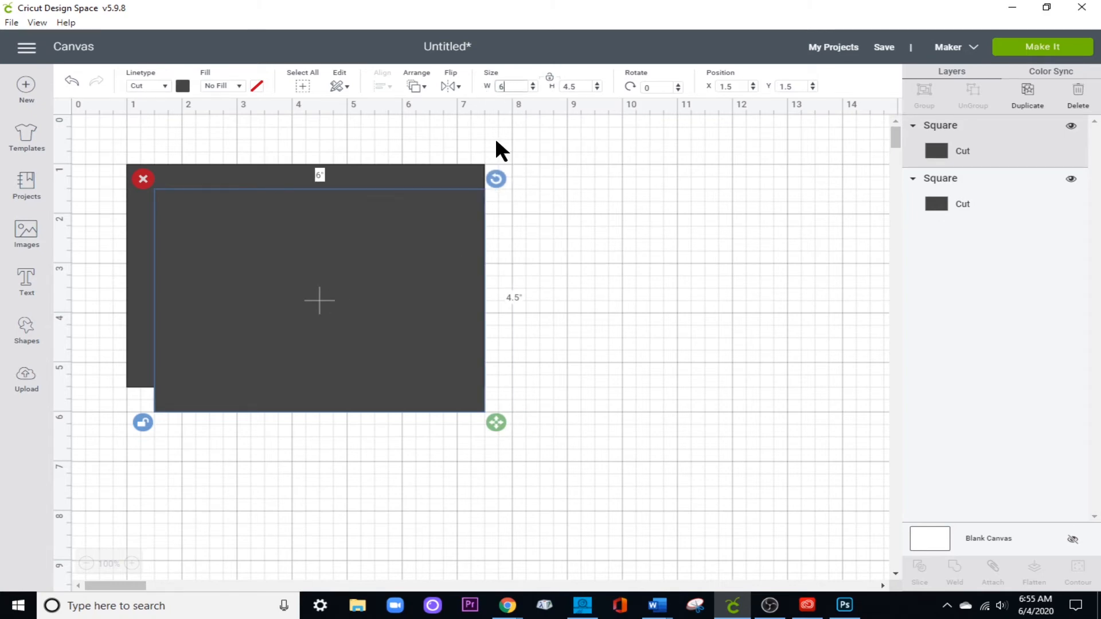
{"action": "left_click", "coordinate": [565, 86]}
{"action": "type", "text": ".75"}
{"action": "key", "text": "Return"}
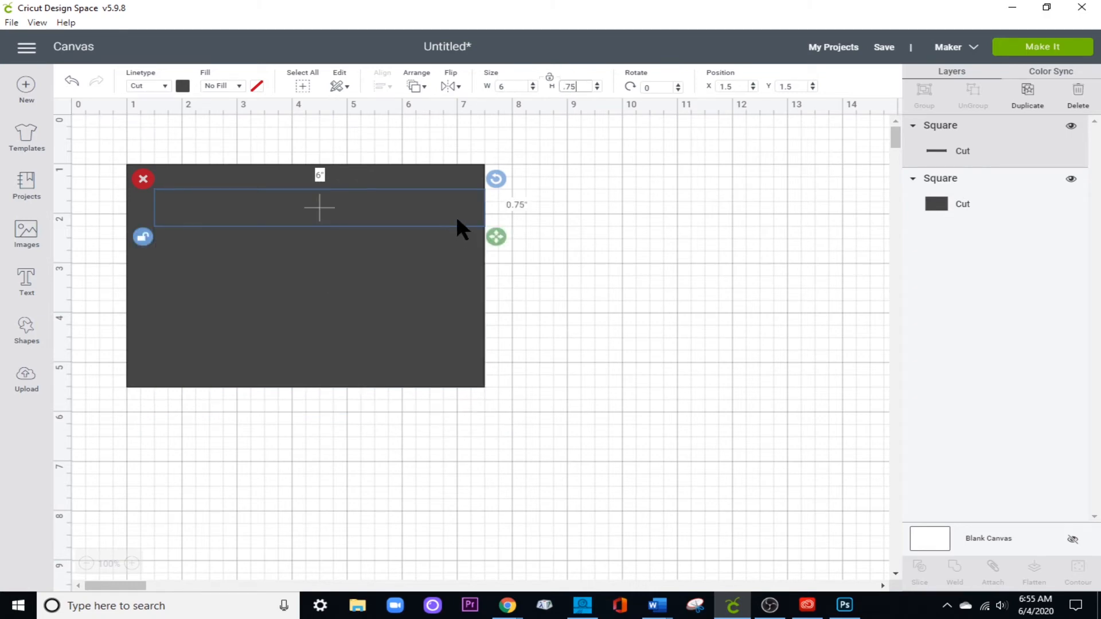
Recolour the narrow 6 by 0.75 inch rectangle white and set its X position to 1.25.
{"action": "left_click", "coordinate": [183, 86]}
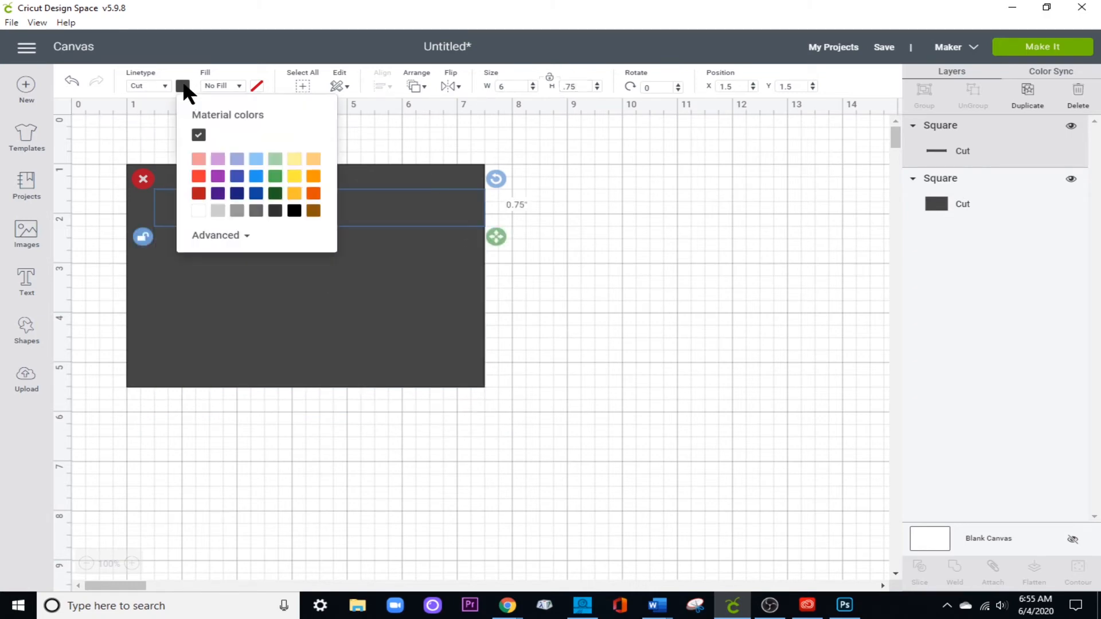
{"action": "left_click", "coordinate": [196, 211]}
{"action": "left_click", "coordinate": [445, 225]}
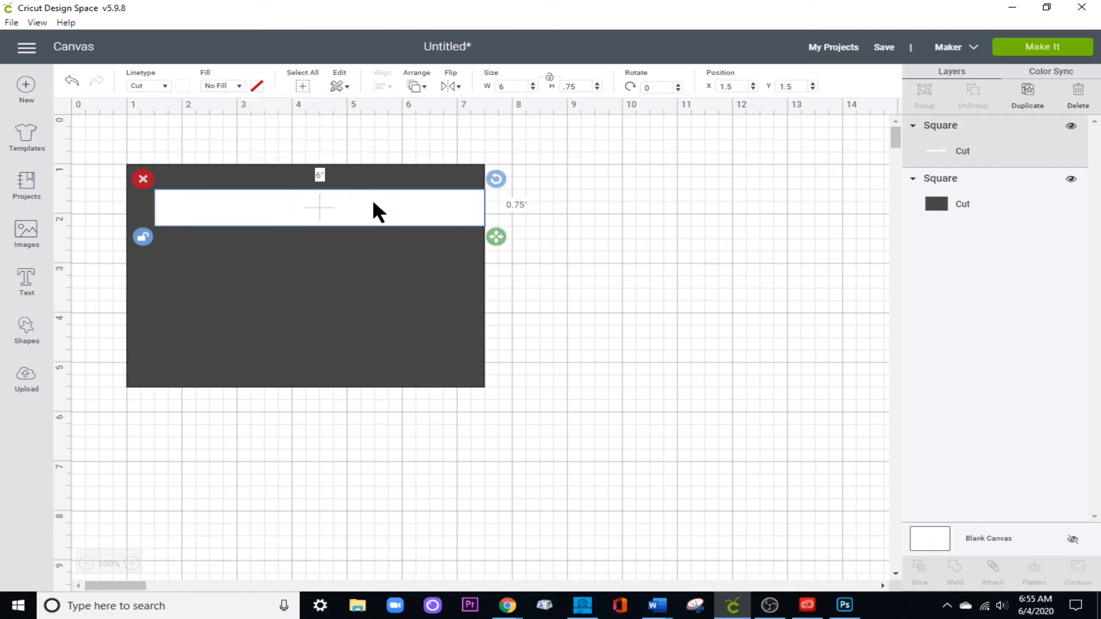
{"action": "left_click", "coordinate": [742, 87]}
{"action": "type", "text": "5"}
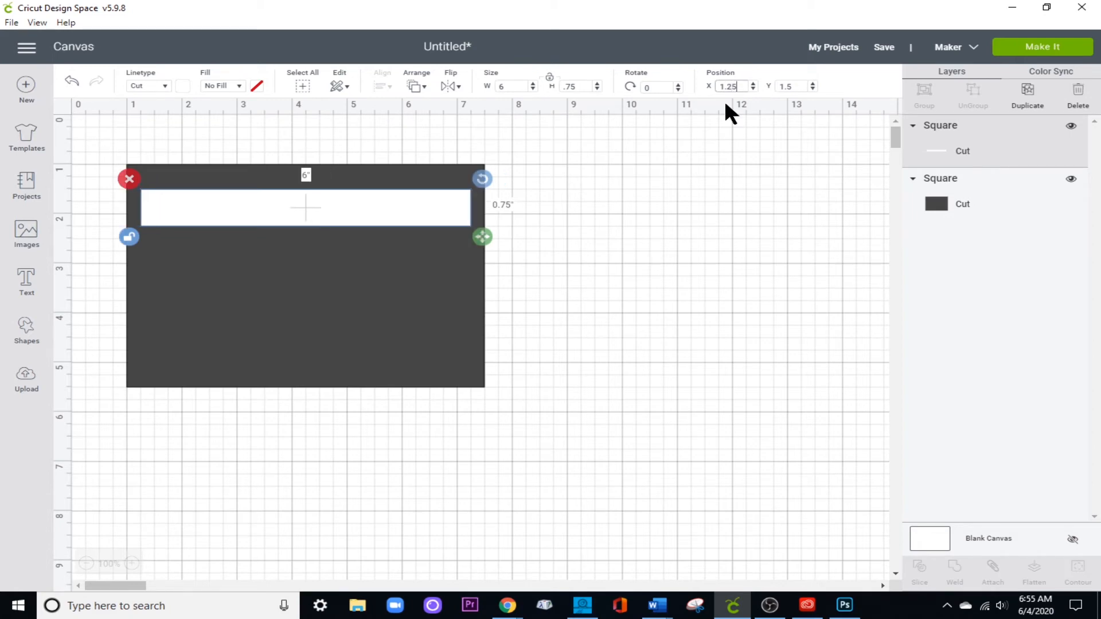
Center the white strip and the dark rectangle horizontally on each other.
{"action": "key", "text": "ctrl+a"}
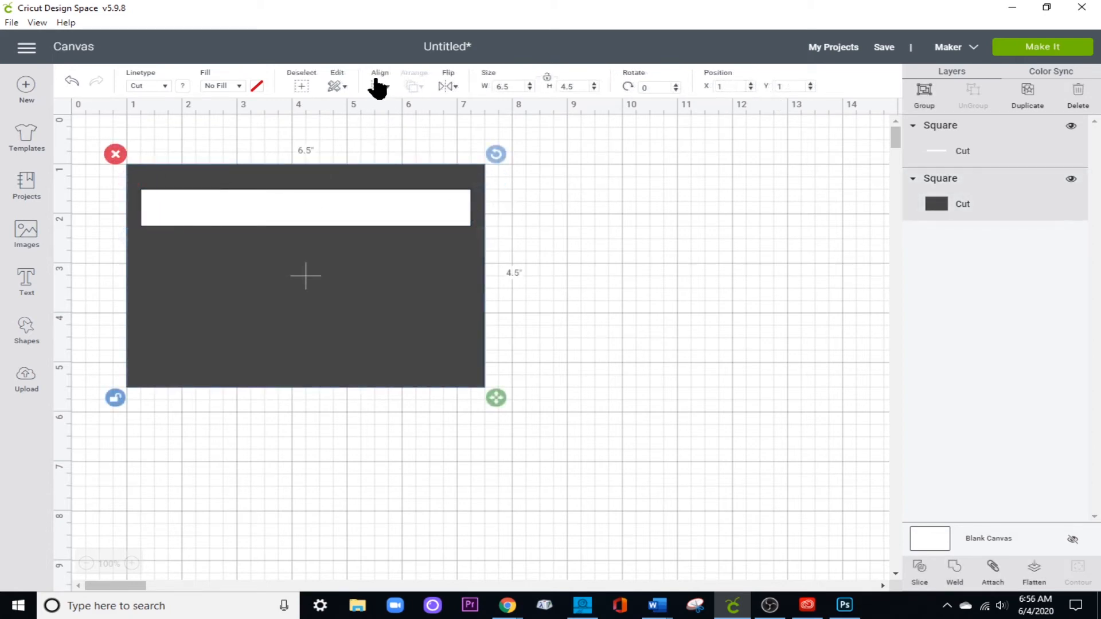
{"action": "left_click", "coordinate": [378, 86]}
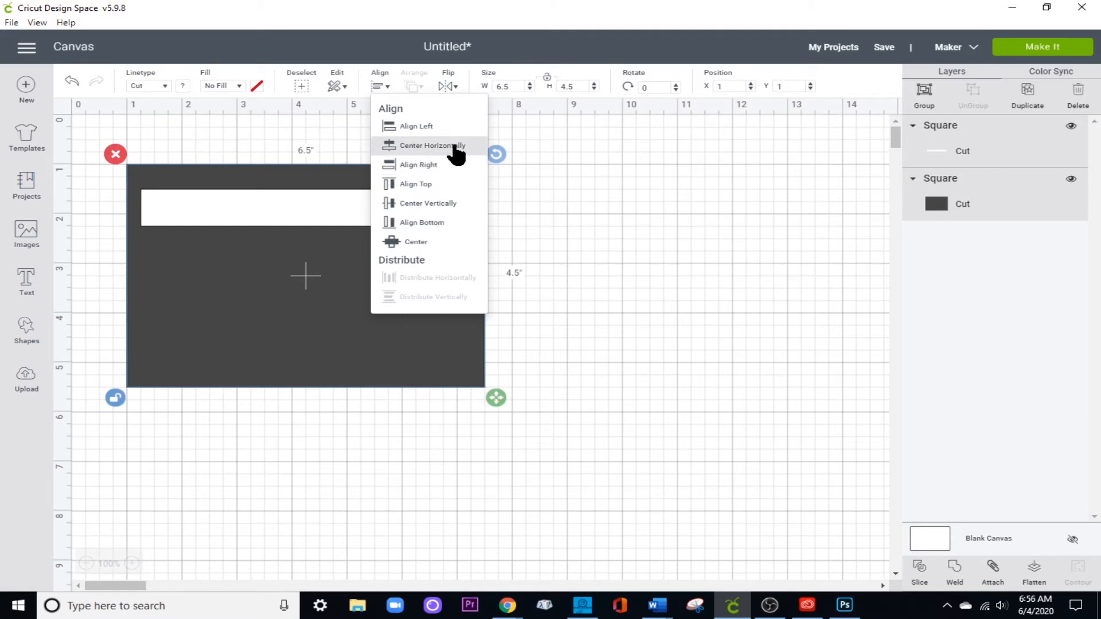
{"action": "left_click", "coordinate": [413, 146]}
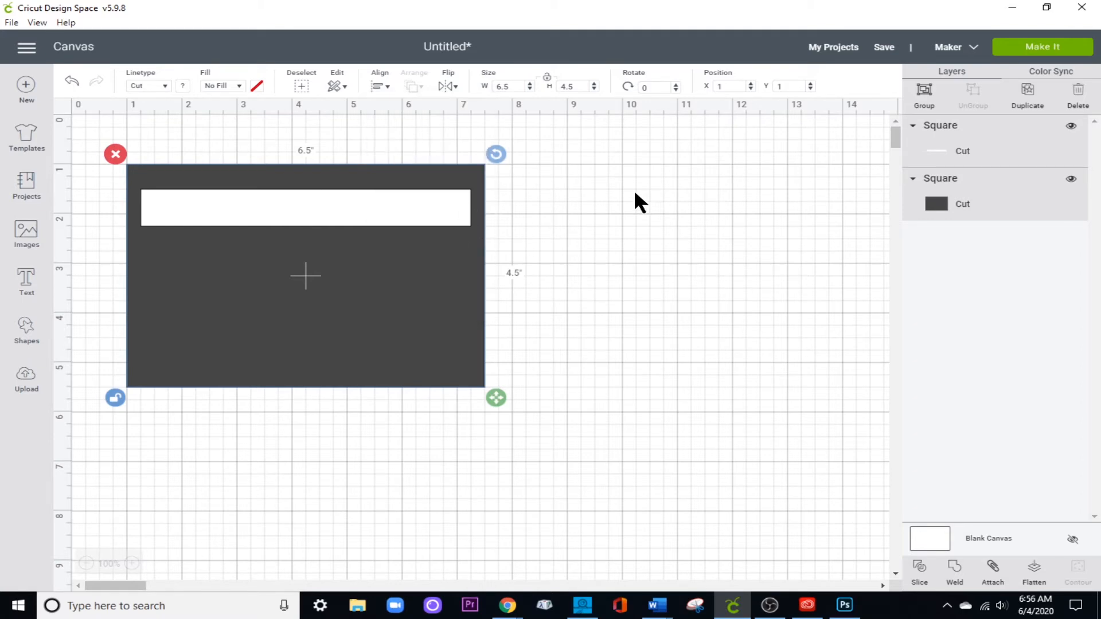
{"action": "left_click", "coordinate": [572, 220]}
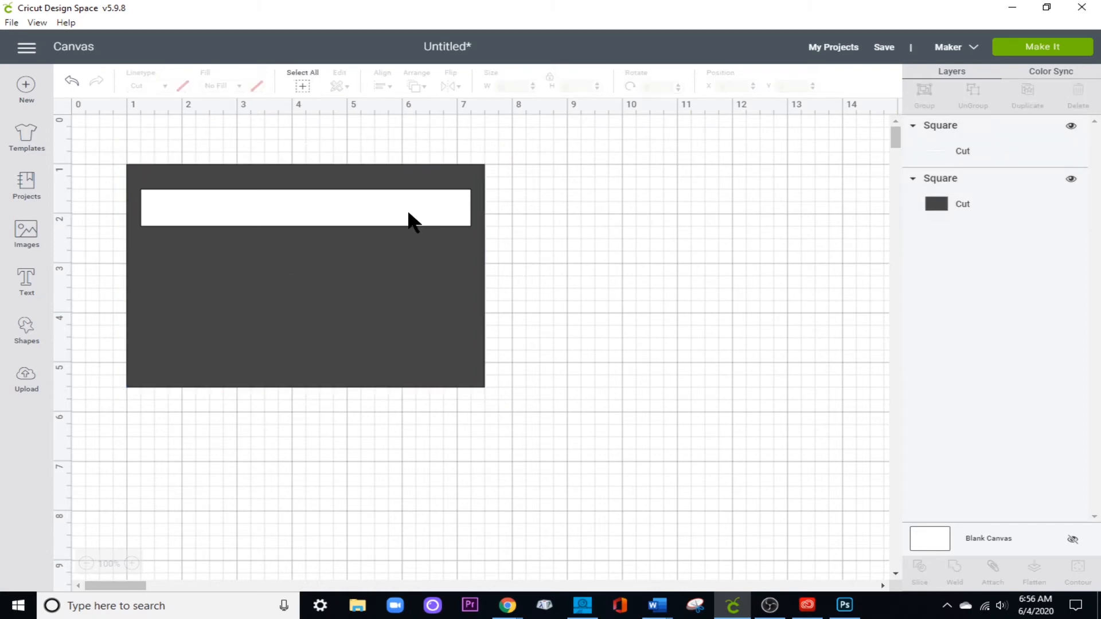
Duplicate the white strip and set the original strip's Y position to 1.25.
{"action": "left_click", "coordinate": [411, 204]}
{"action": "key", "text": "ctrl+d"}
{"action": "left_click", "coordinate": [789, 87]}
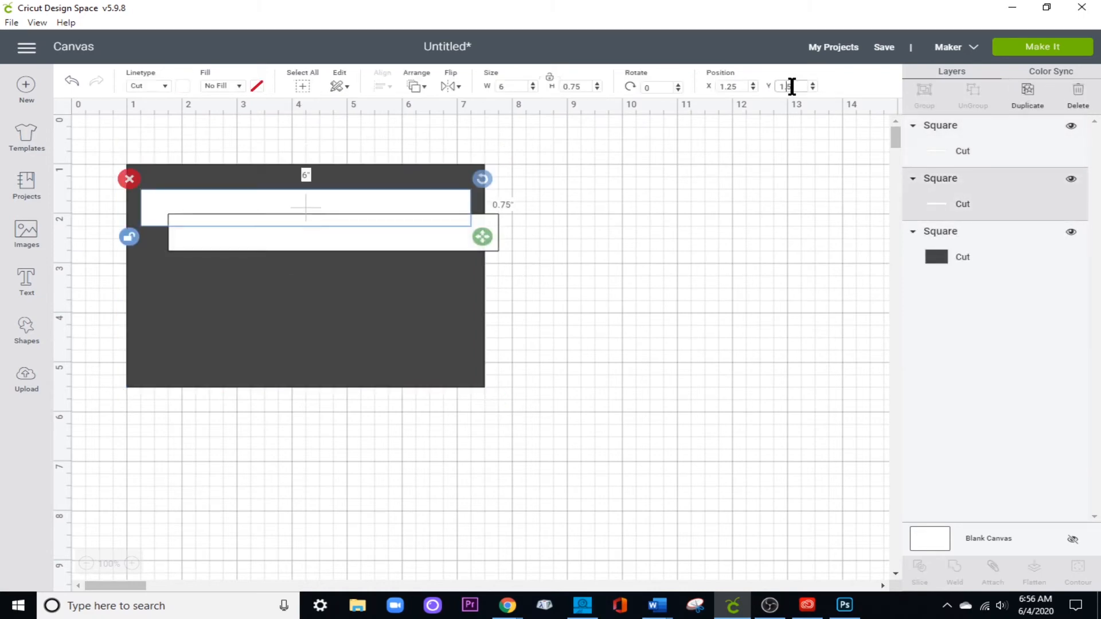
{"action": "type", "text": "2"}
{"action": "key", "text": "Return"}
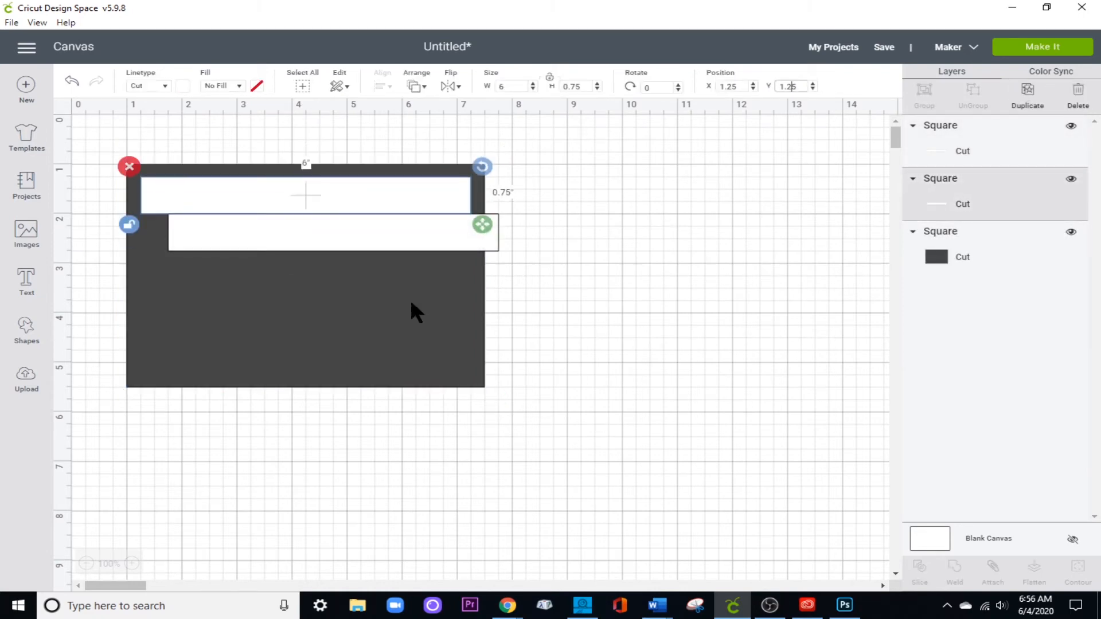
Position the copied white strip at X 1.25 and Y 4.55, near the dark rectangle's lower edge.
{"action": "left_click", "coordinate": [428, 224]}
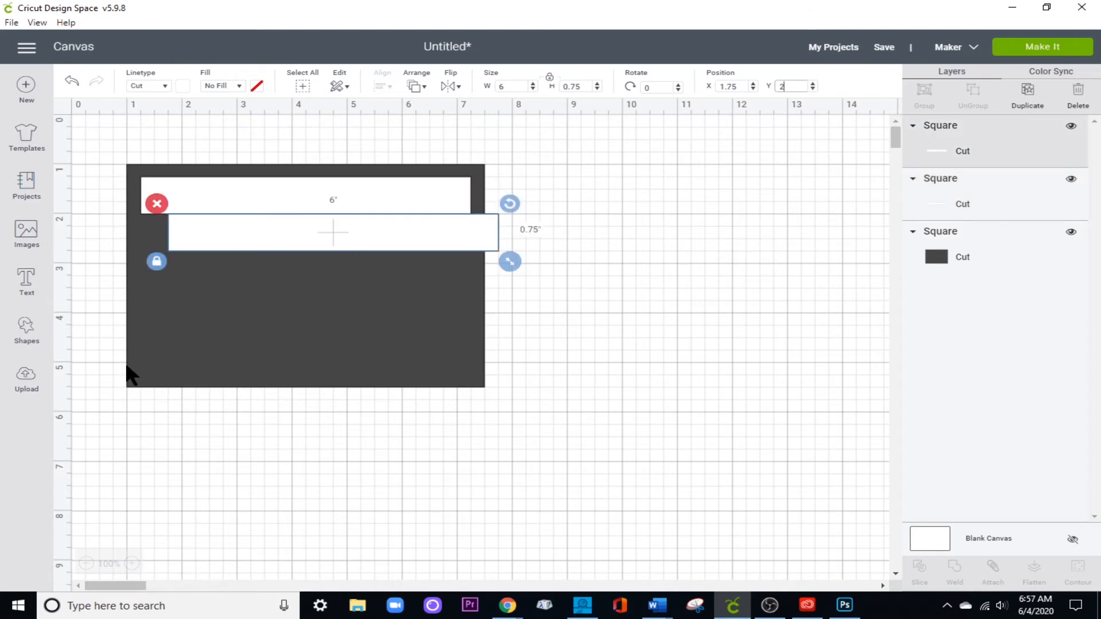
{"action": "double_click", "coordinate": [744, 88]}
{"action": "type", "text": "1.25"}
{"action": "key", "text": "Return"}
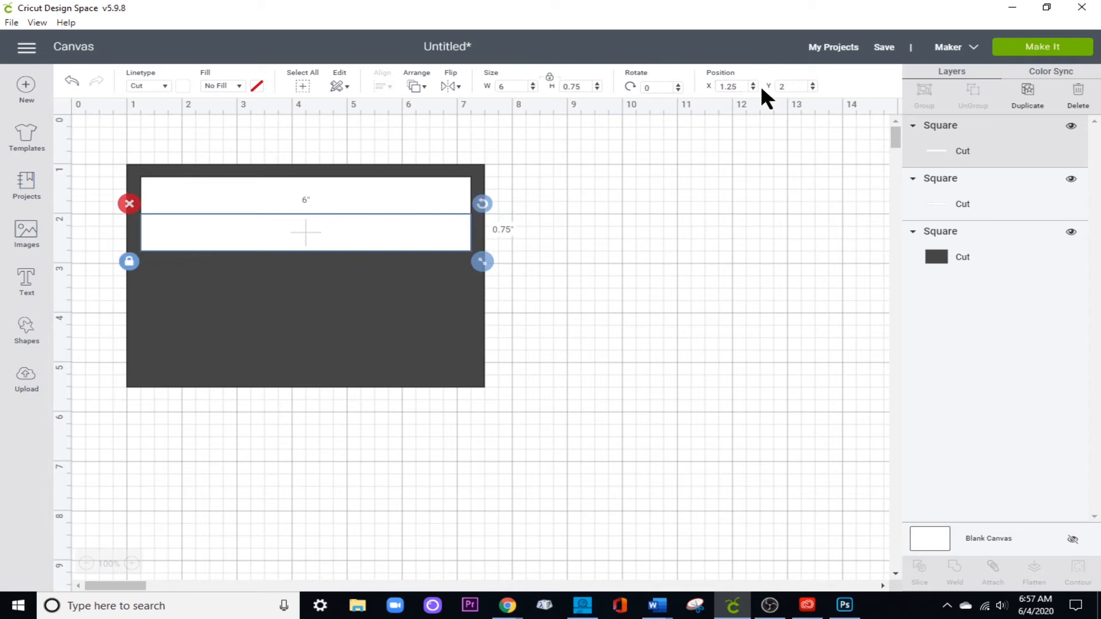
{"action": "double_click", "coordinate": [788, 86]}
{"action": "key", "text": "Return"}
{"action": "left_click", "coordinate": [788, 85]}
{"action": "type", "text": "75"}
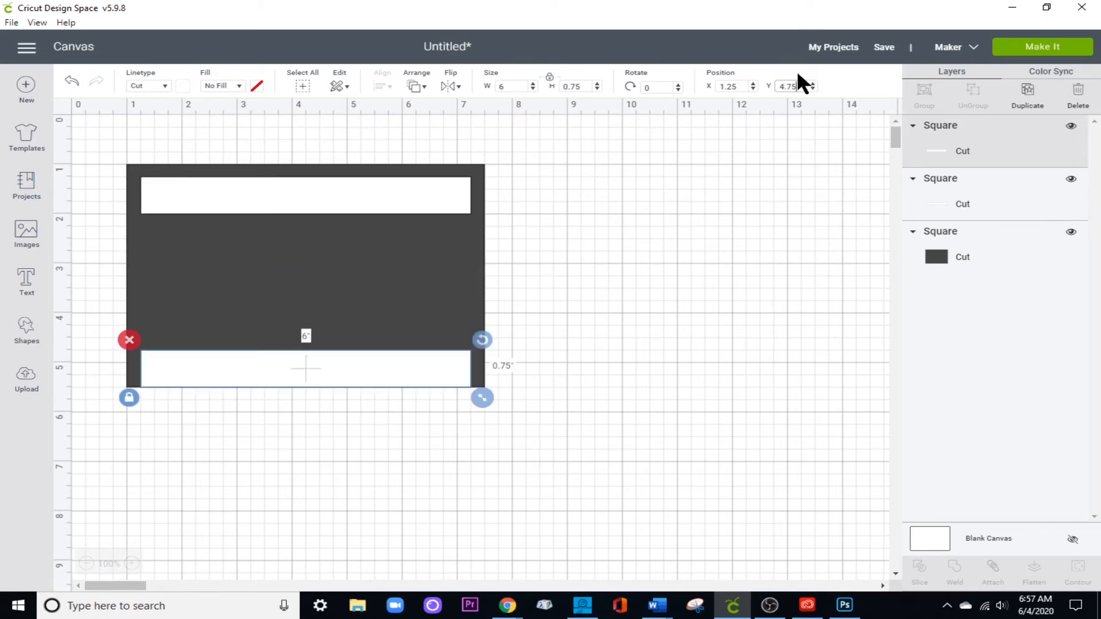
{"action": "key", "text": "BackSpace"}
{"action": "type", "text": "5"}
{"action": "key", "text": "Return"}
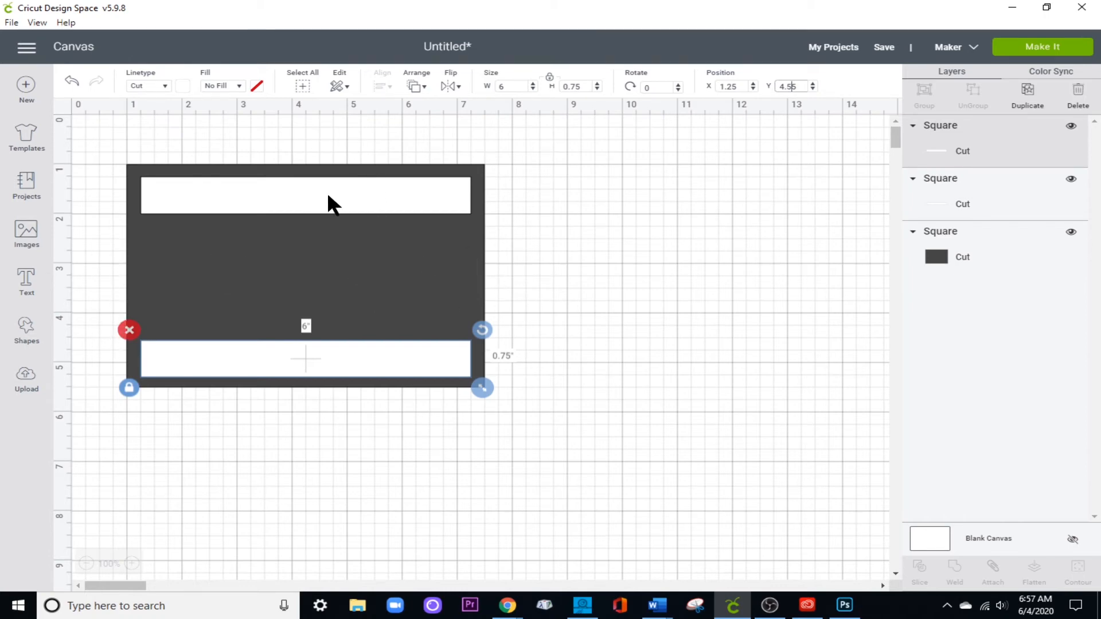
Slice the upper strip out of the dark rectangle and send the cut rectangle to the back.
{"action": "left_click_drag", "start_coordinate": [541, 130], "coordinate": [434, 215]}
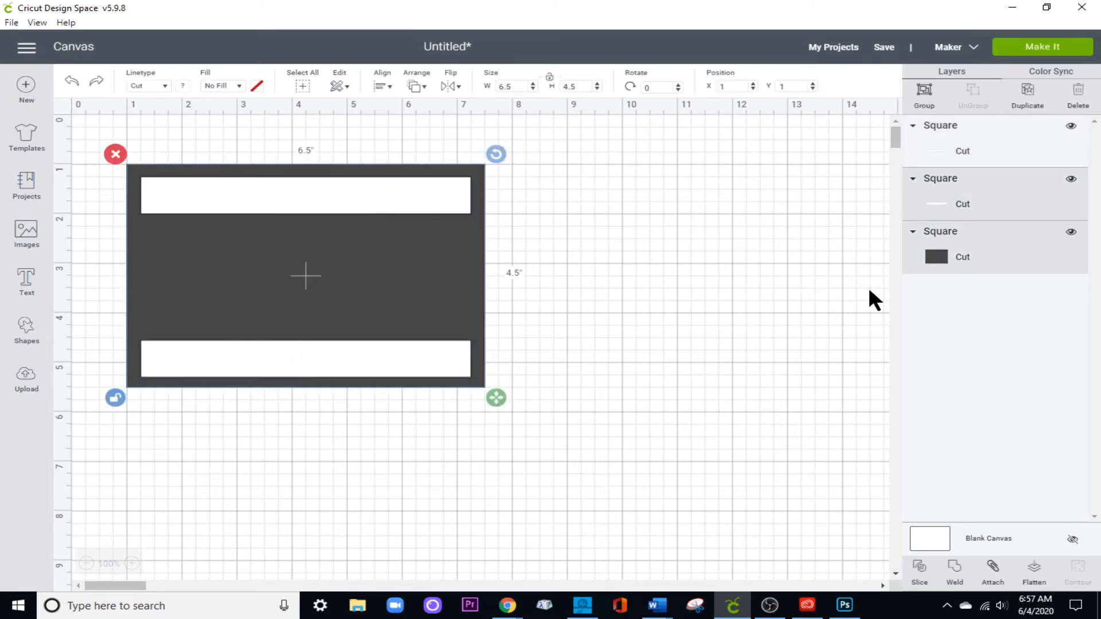
{"action": "left_click", "coordinate": [919, 568]}
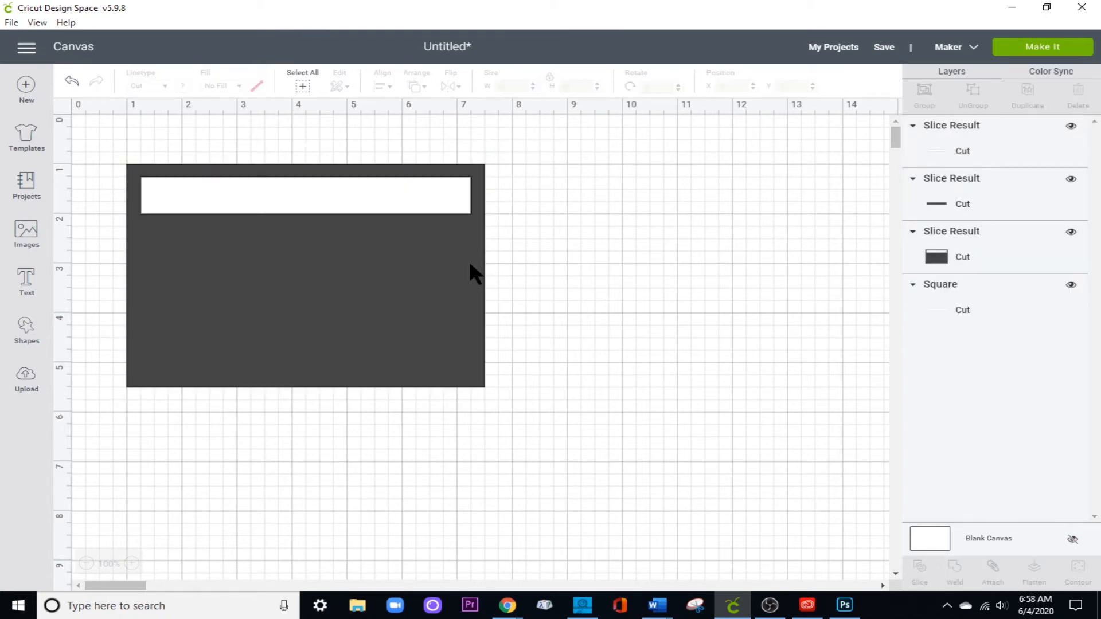
{"action": "left_click", "coordinate": [471, 267]}
{"action": "left_click", "coordinate": [417, 88]}
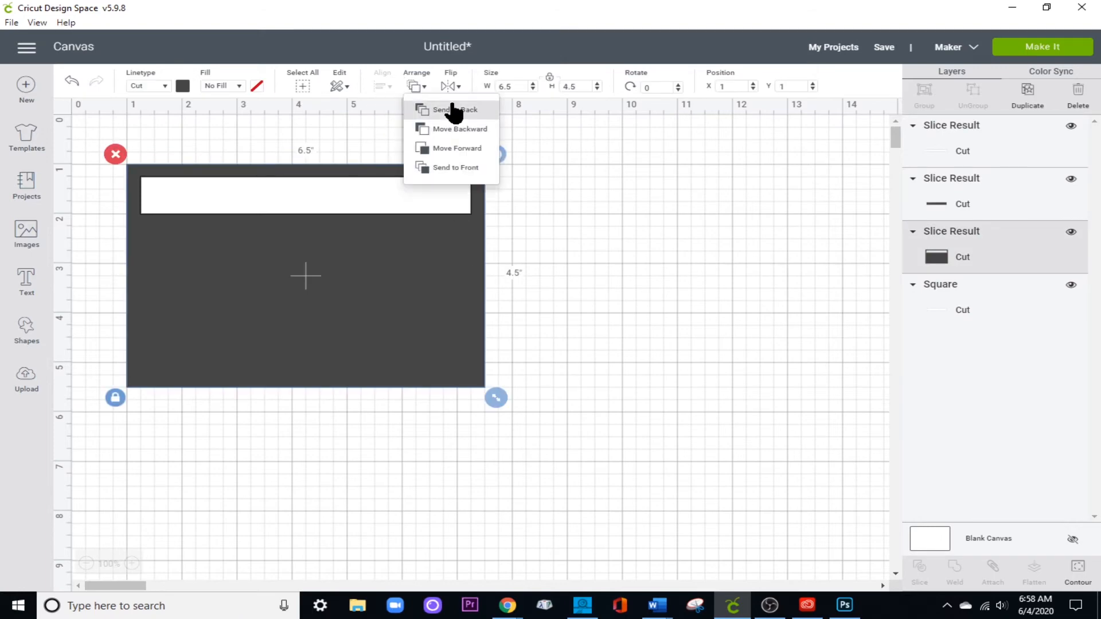
{"action": "left_click", "coordinate": [456, 110]}
{"action": "left_click", "coordinate": [585, 350]}
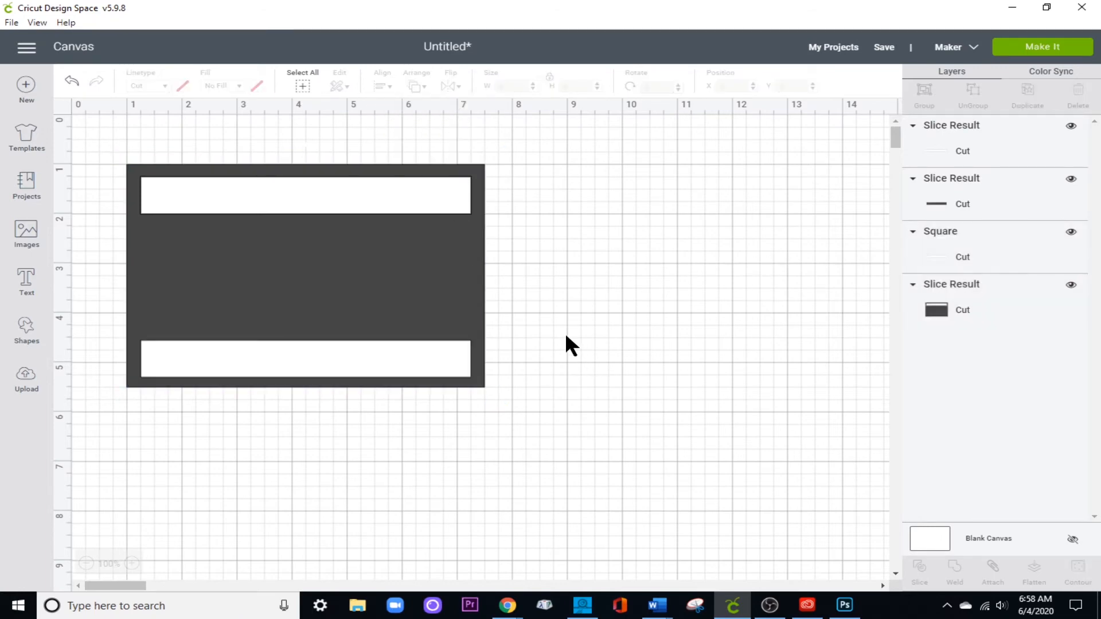
Slice the lower strip out of the dark rectangle and move the resulting frame off the leftover pieces.
{"action": "left_click_drag", "start_coordinate": [566, 338], "coordinate": [422, 406]}
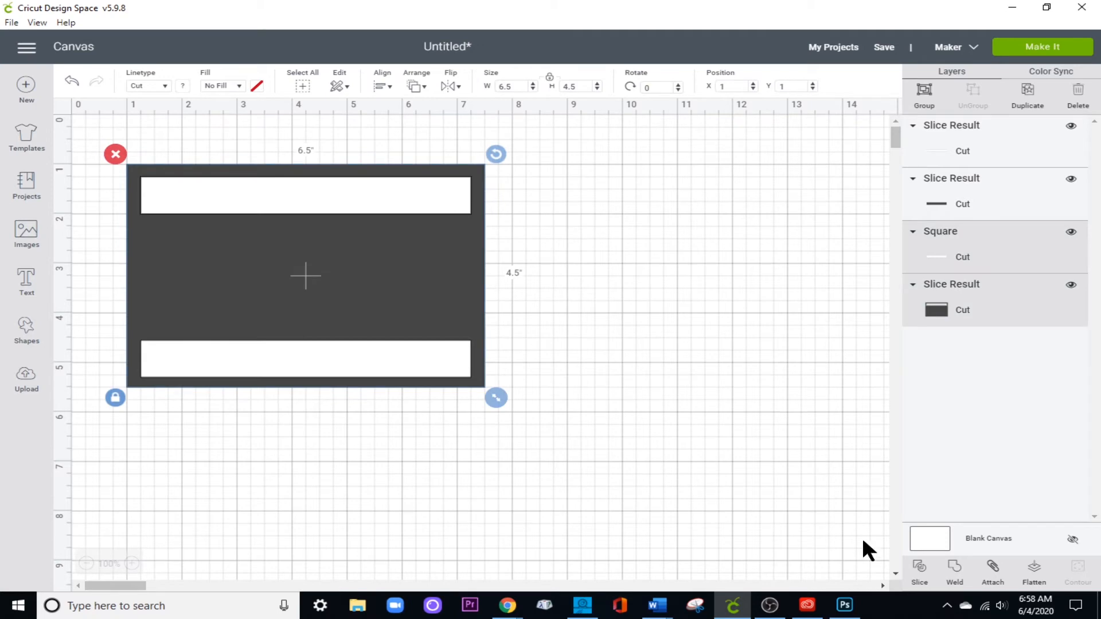
{"action": "left_click", "coordinate": [918, 568]}
{"action": "left_click_drag", "start_coordinate": [308, 238], "coordinate": [885, 279]}
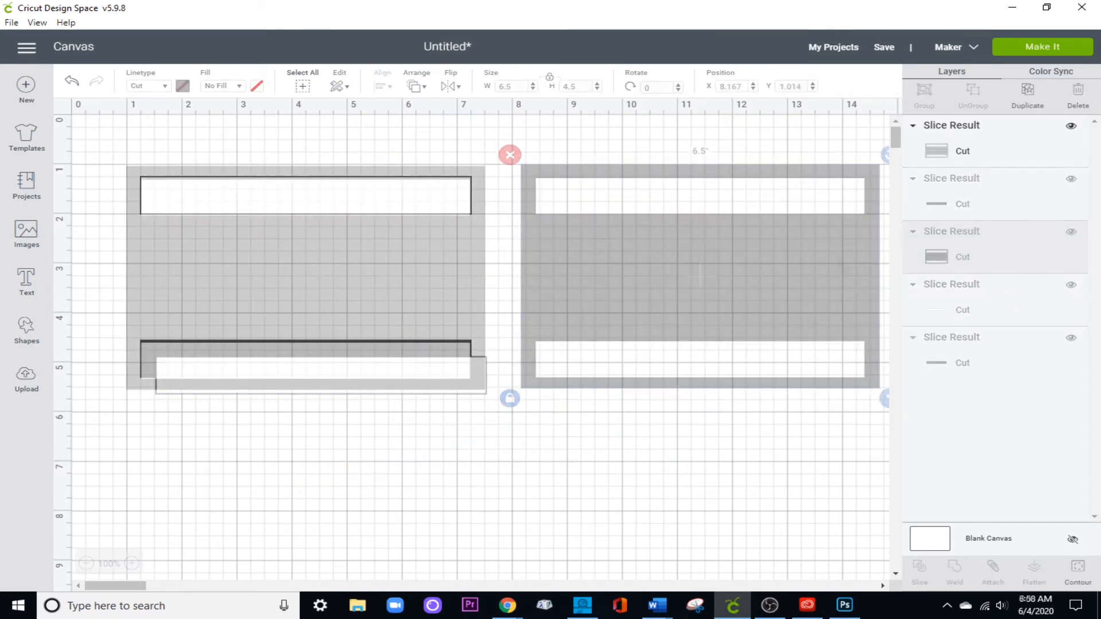
Search the Cricut image library for "thinking" and browse the results for a sentiment.
{"action": "left_click", "coordinate": [24, 238]}
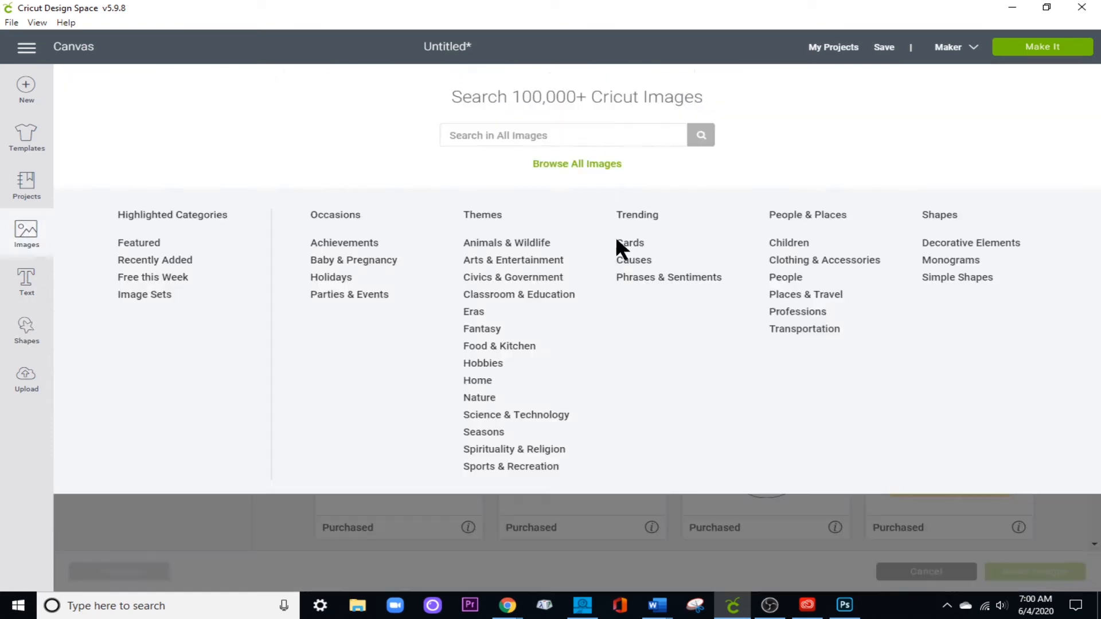
{"action": "left_click", "coordinate": [587, 137]}
{"action": "type", "text": "thin"}
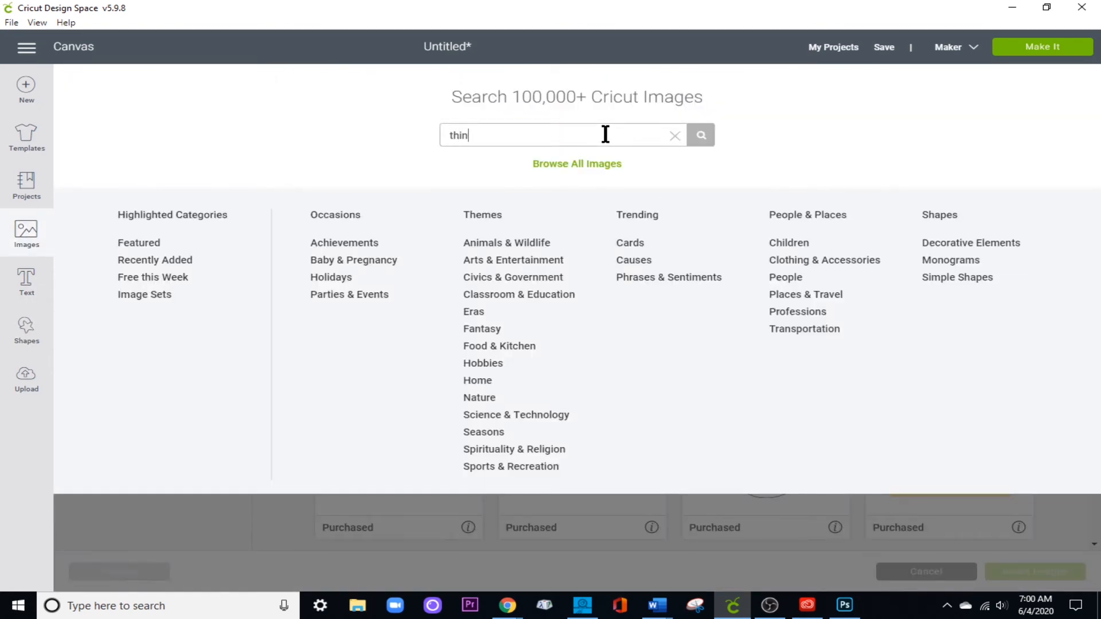
{"action": "type", "text": "king"}
{"action": "key", "text": "Return"}
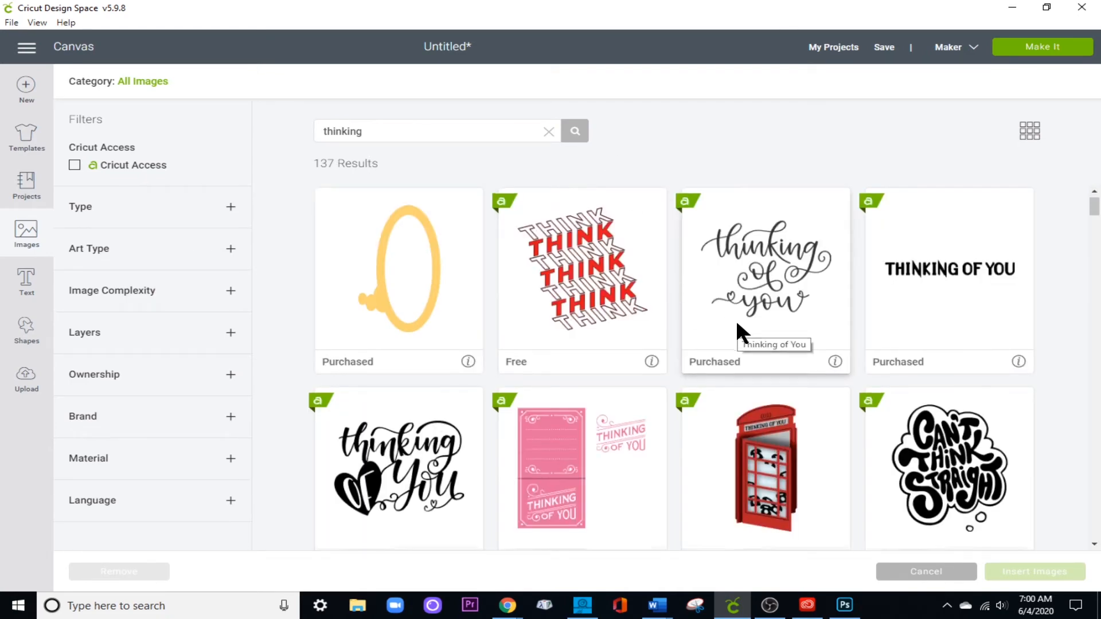
{"action": "scroll", "coordinate": [739, 330], "scroll_direction": "down", "scroll_amount": 5}
{"action": "scroll", "coordinate": [738, 324], "scroll_direction": "down", "scroll_amount": 10}
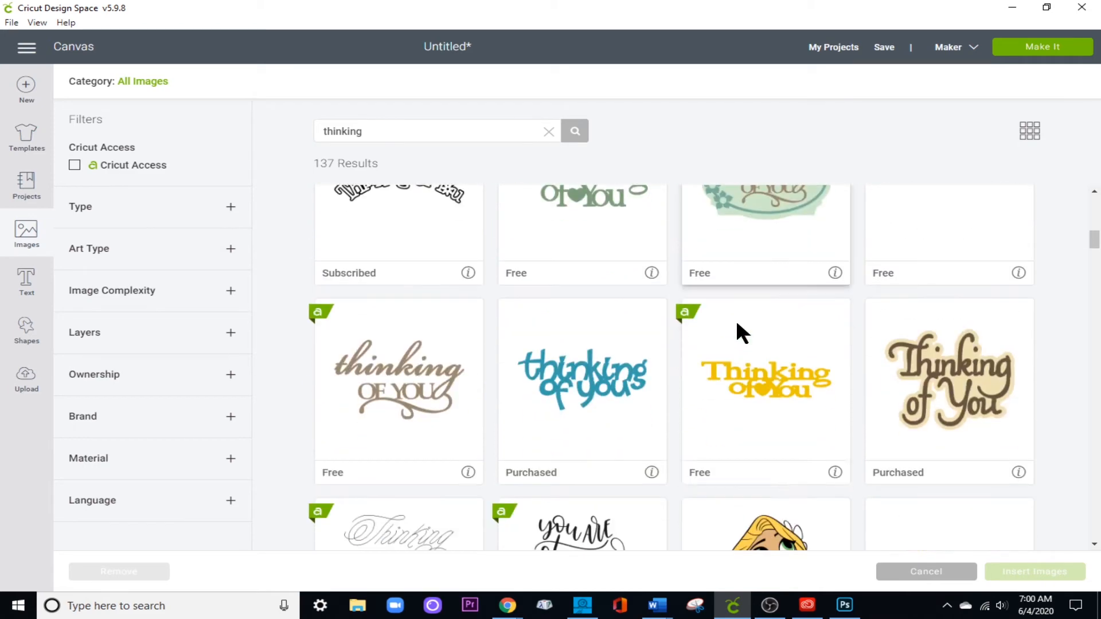
{"action": "scroll", "coordinate": [735, 319], "scroll_direction": "down", "scroll_amount": 5}
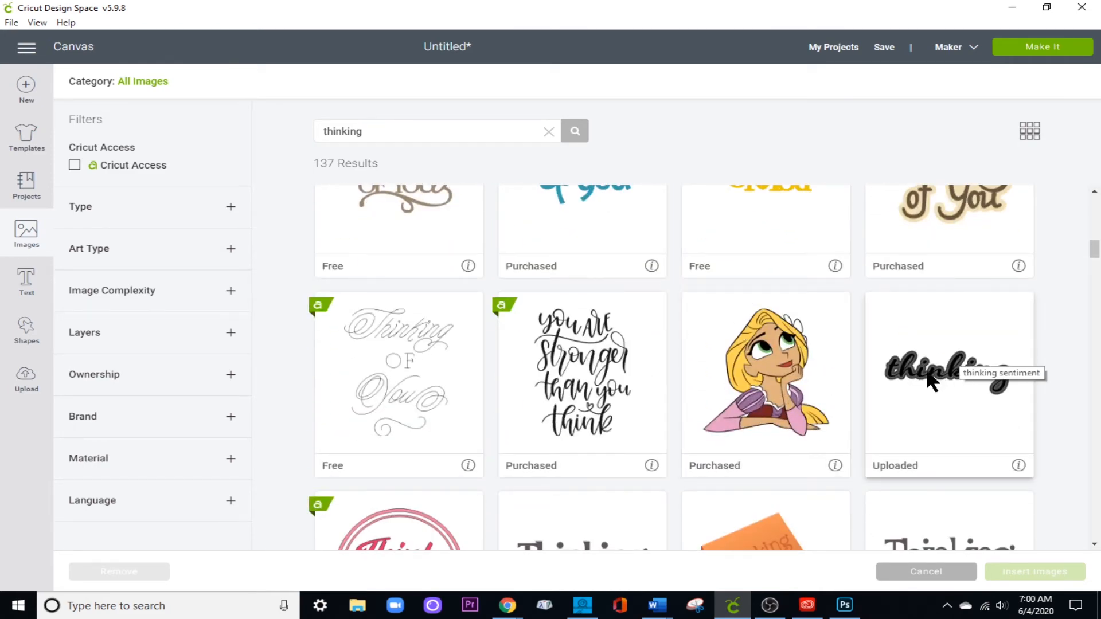
Search the image library for "smile" and select the yellow script Smile image.
{"action": "key", "text": "ctrl+a"}
{"action": "type", "text": "smile"}
{"action": "key", "text": "Return"}
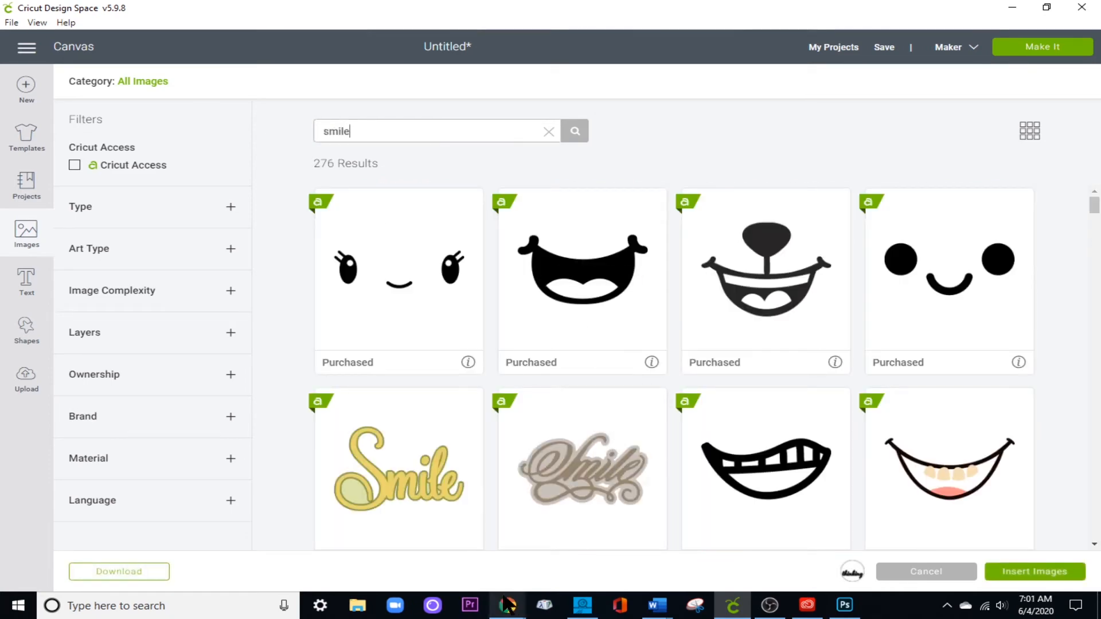
{"action": "scroll", "coordinate": [493, 511], "scroll_direction": "down", "scroll_amount": 1}
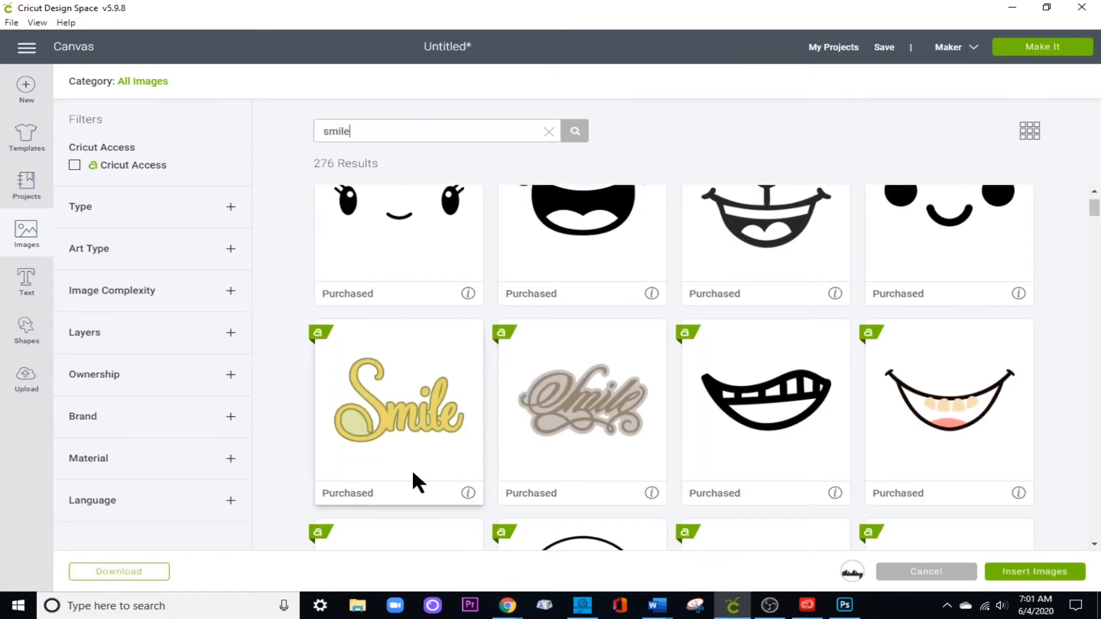
{"action": "left_click", "coordinate": [386, 442]}
Add the Smile design with the flower-shaped dot to the selection and insert both images on the canvas.
{"action": "scroll", "coordinate": [560, 445], "scroll_direction": "down", "scroll_amount": 8}
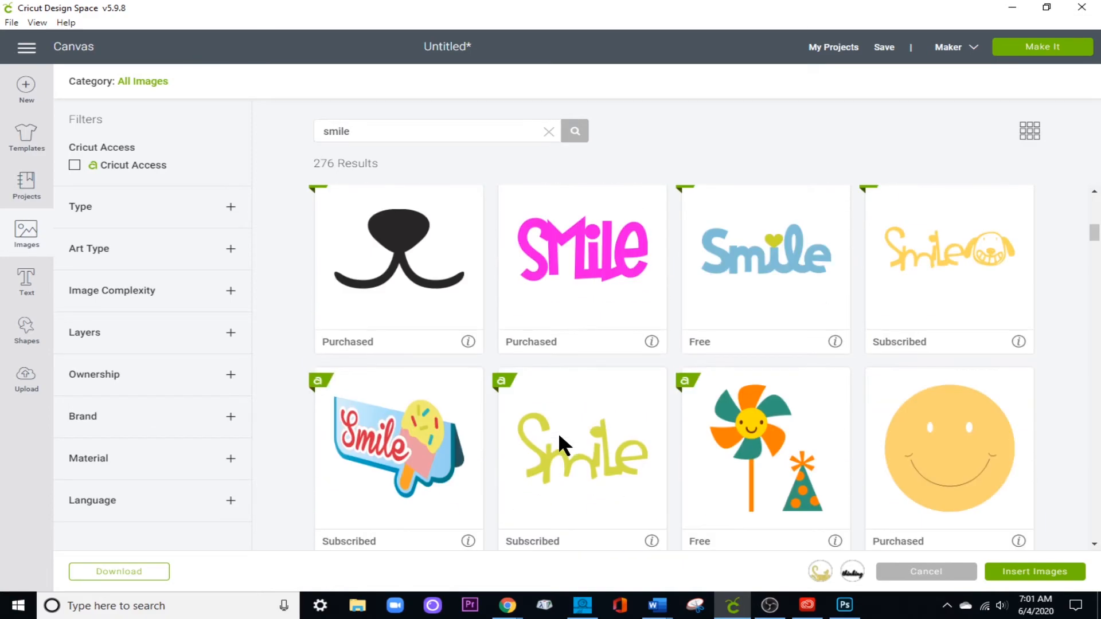
{"action": "scroll", "coordinate": [561, 434], "scroll_direction": "down", "scroll_amount": 10}
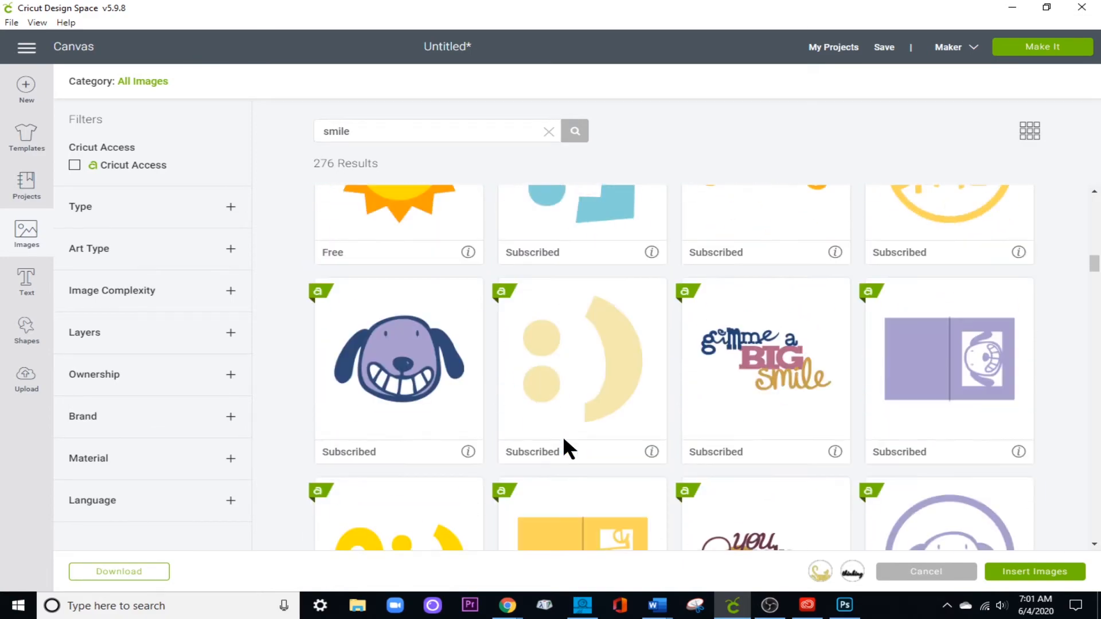
{"action": "scroll", "coordinate": [564, 439], "scroll_direction": "down", "scroll_amount": 4}
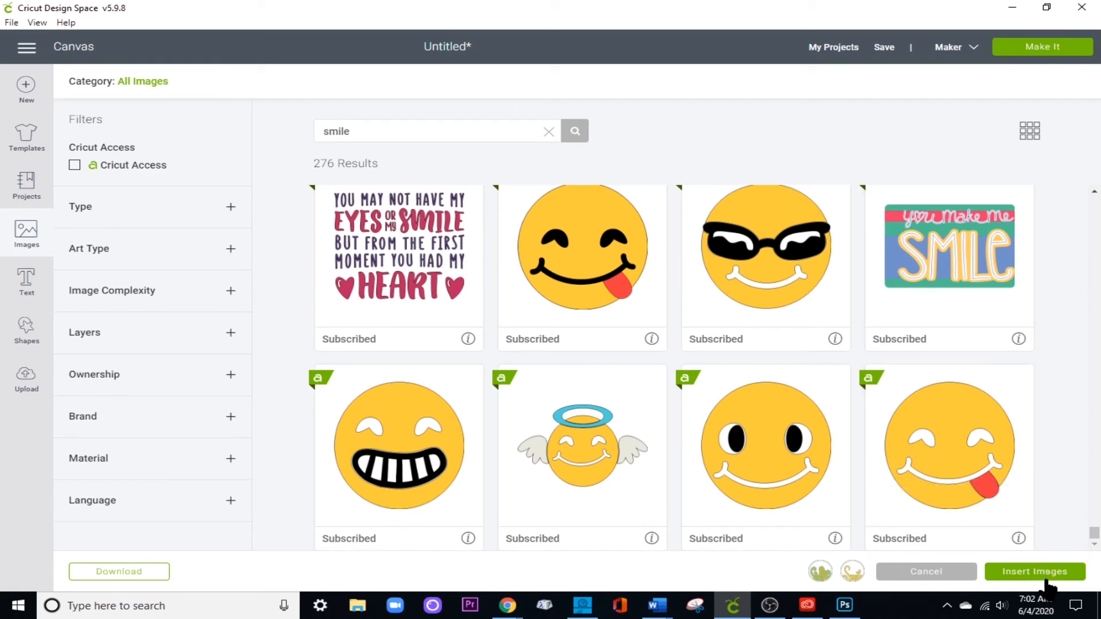
{"action": "left_click", "coordinate": [1043, 577]}
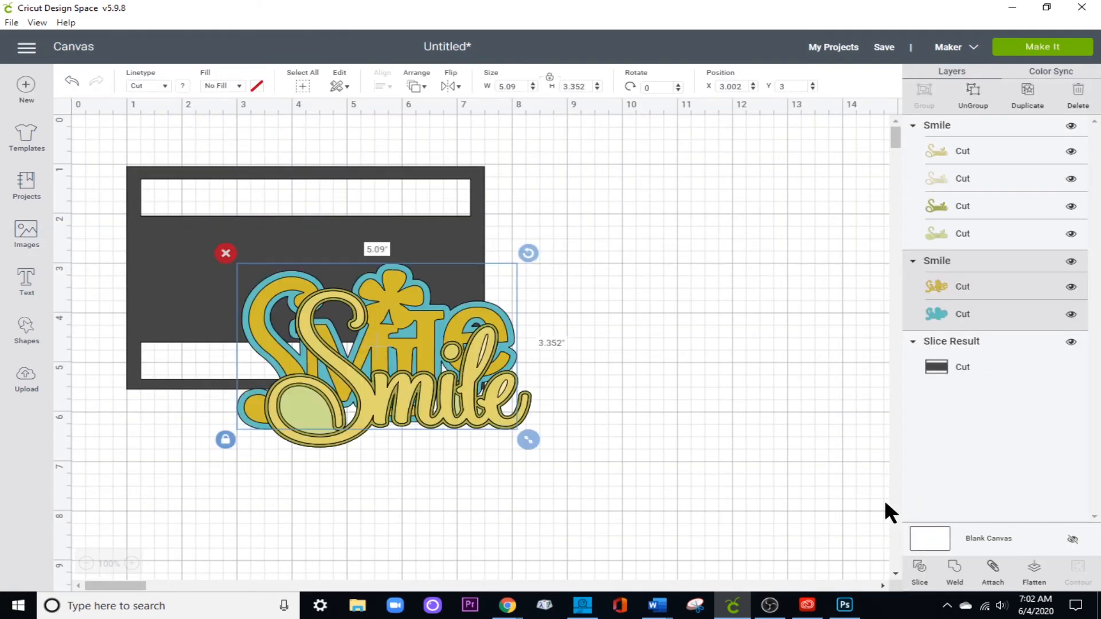
Move the script Smile clear of the frame and set the flower Smile's height to 1.5 inches.
{"action": "left_click_drag", "start_coordinate": [455, 413], "coordinate": [675, 418]}
{"action": "left_click", "coordinate": [676, 393]}
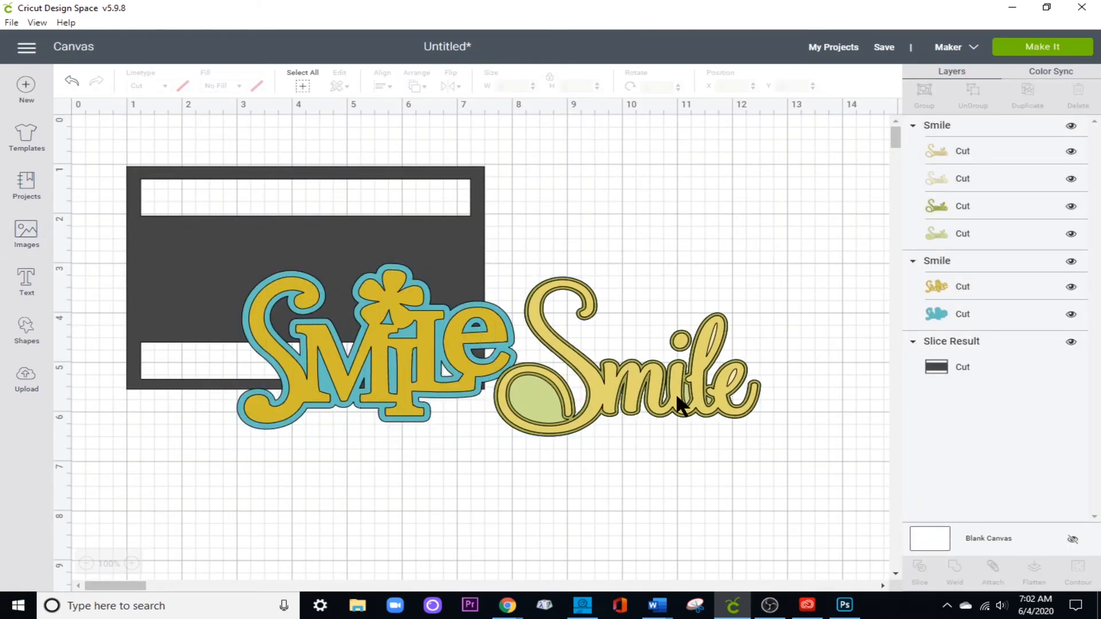
{"action": "left_click", "coordinate": [378, 359]}
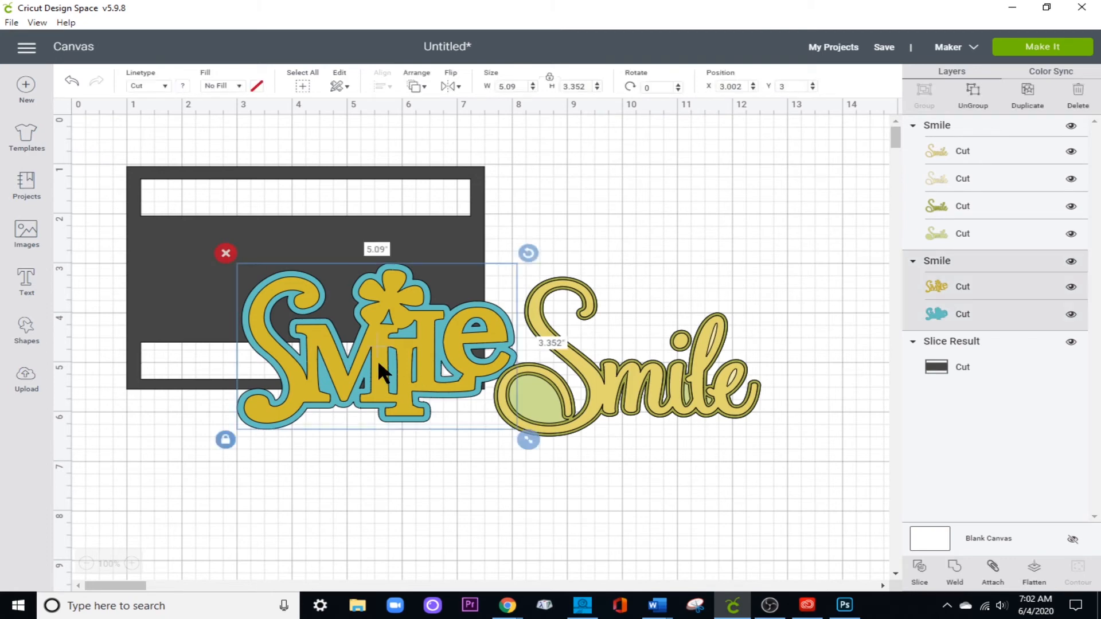
{"action": "left_click", "coordinate": [585, 86]}
{"action": "double_click", "coordinate": [585, 86]}
{"action": "type", "text": "1.5"}
{"action": "key", "text": "Return"}
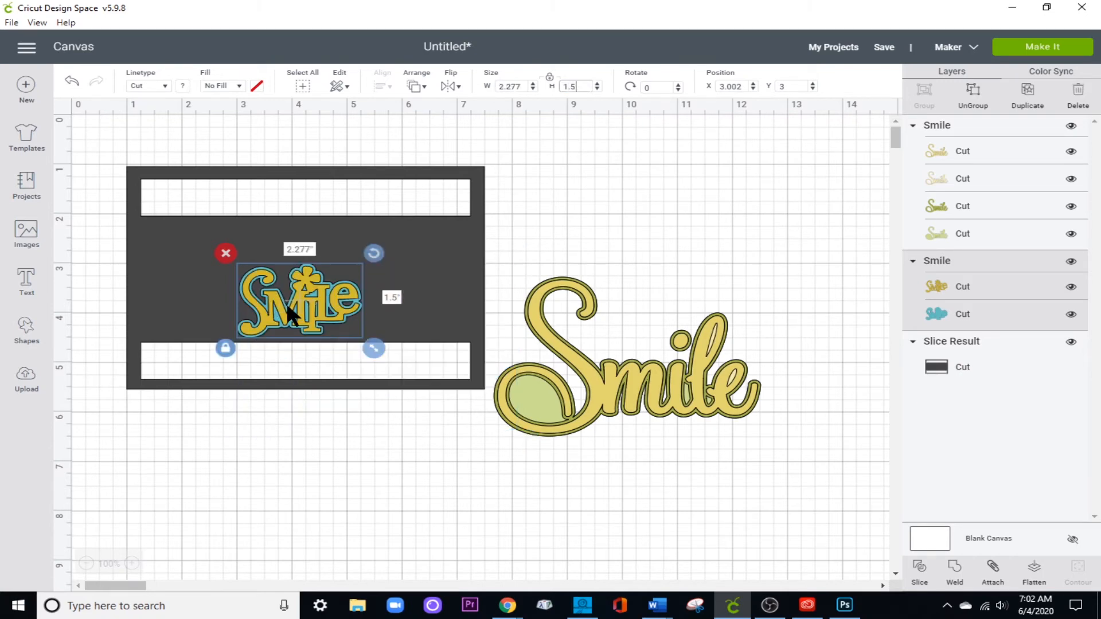
Move the flower Smile down over the frame's lower slot and make three duplicates of its yellow layer.
{"action": "left_click_drag", "start_coordinate": [298, 302], "coordinate": [301, 332]}
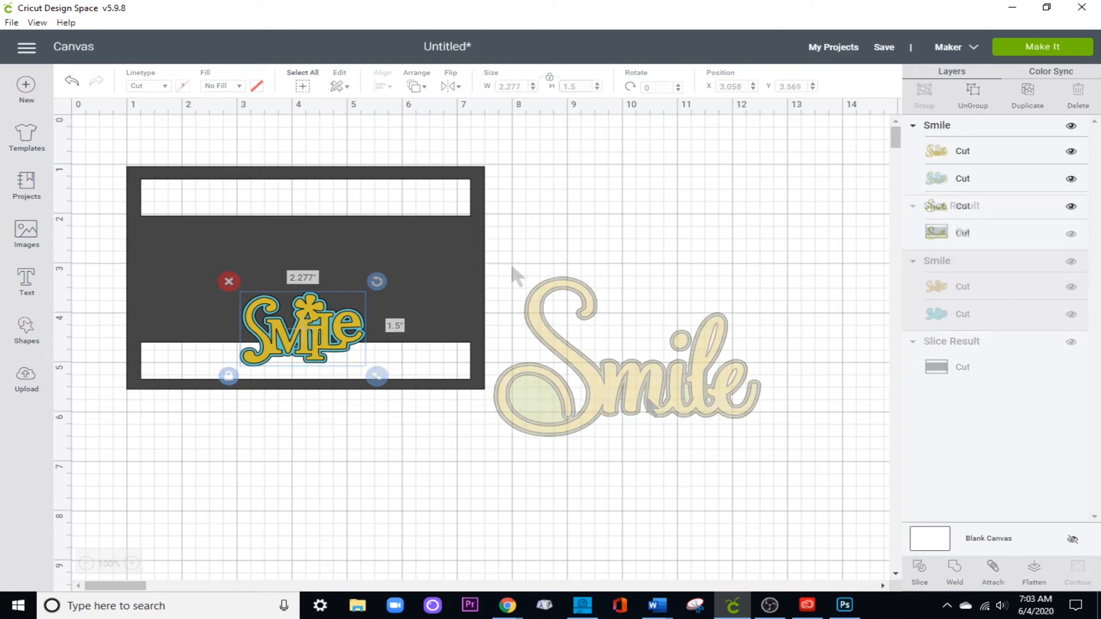
{"action": "left_click", "coordinate": [1017, 148]}
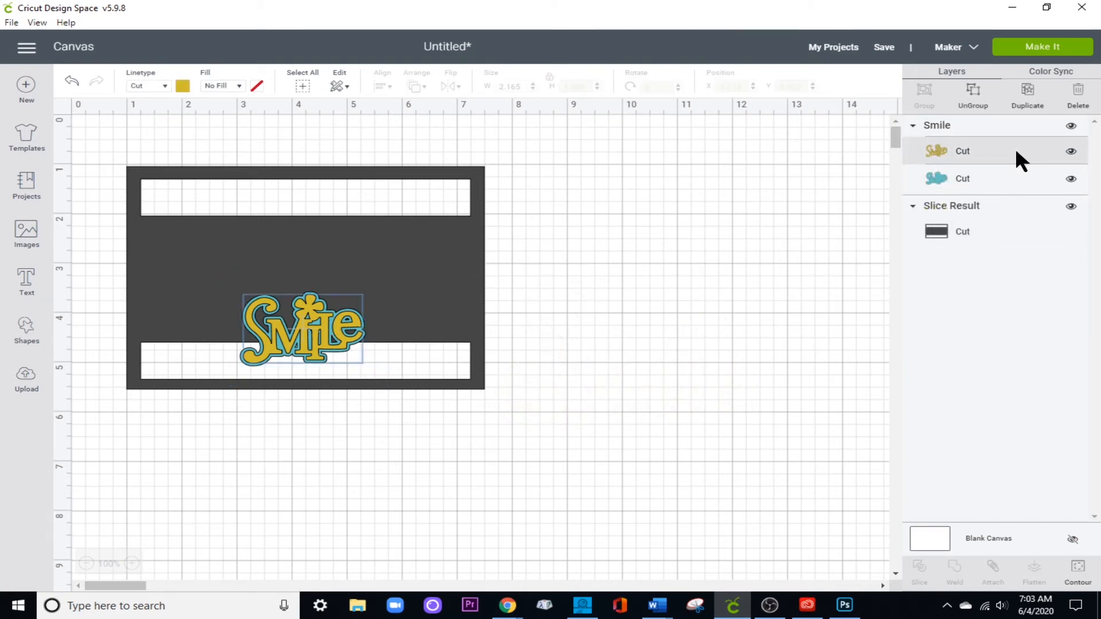
{"action": "left_click", "coordinate": [1026, 98]}
{"action": "left_click", "coordinate": [1027, 97]}
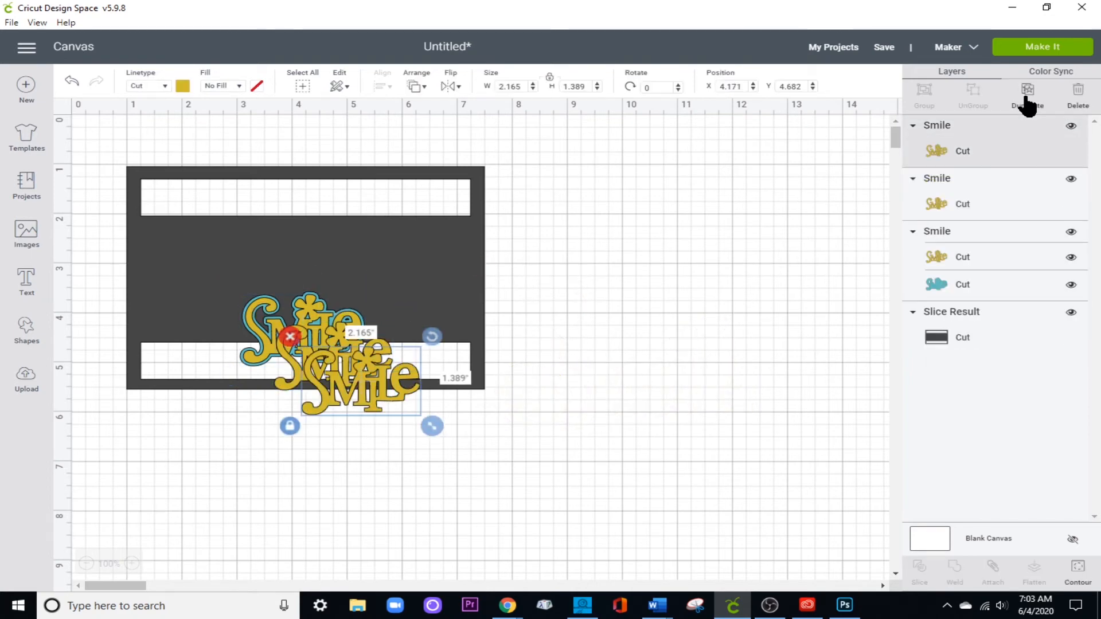
{"action": "left_click", "coordinate": [1027, 98]}
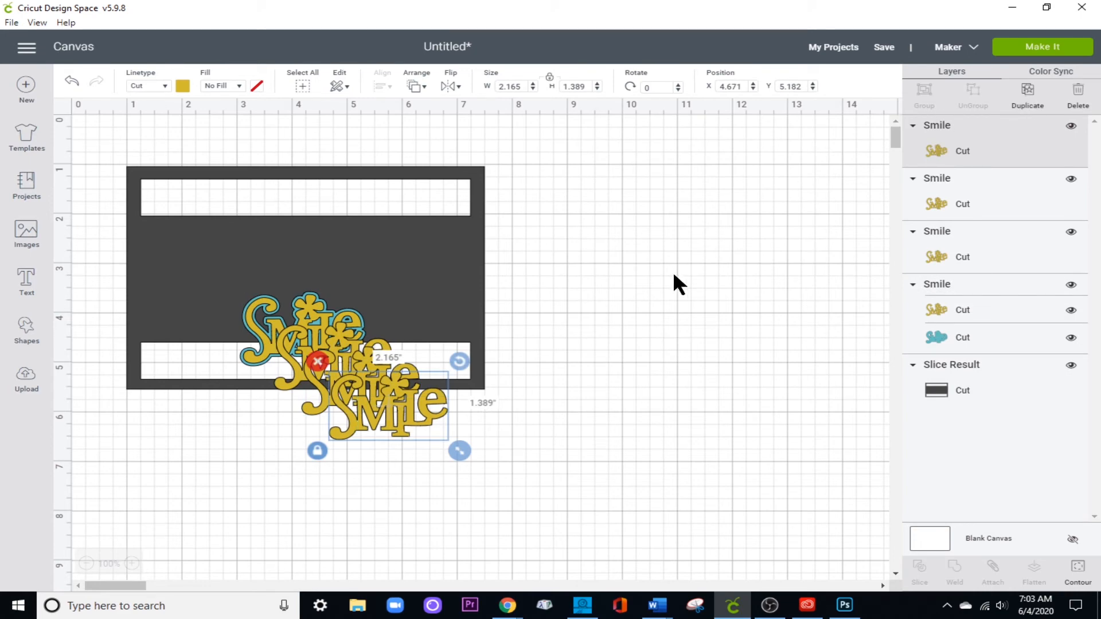
Change the material color of the topmost Smile duplicate to black.
{"action": "left_click", "coordinate": [182, 85]}
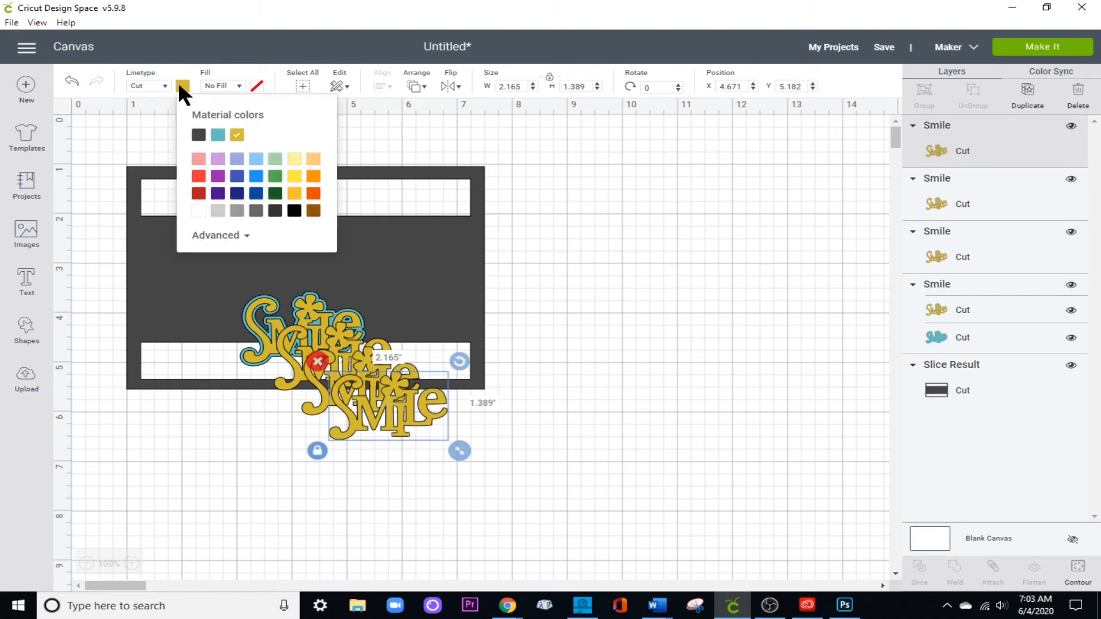
{"action": "left_click", "coordinate": [199, 135]}
{"action": "left_click", "coordinate": [294, 211]}
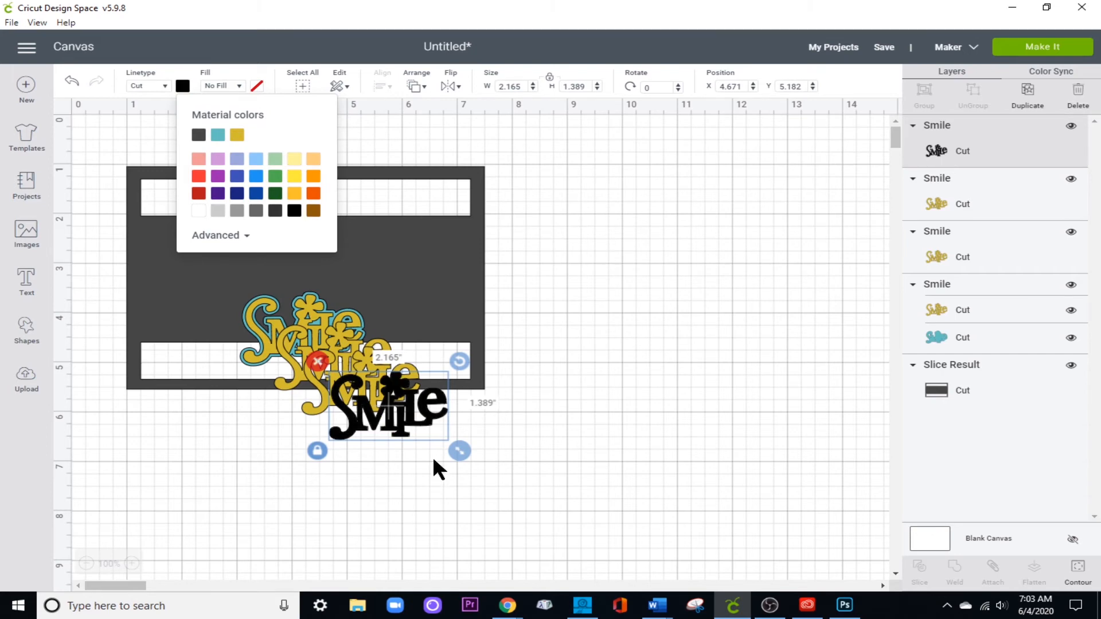
Gather all the Smile pieces below the frame and center them on one another.
{"action": "left_click_drag", "start_coordinate": [293, 324], "coordinate": [373, 448]}
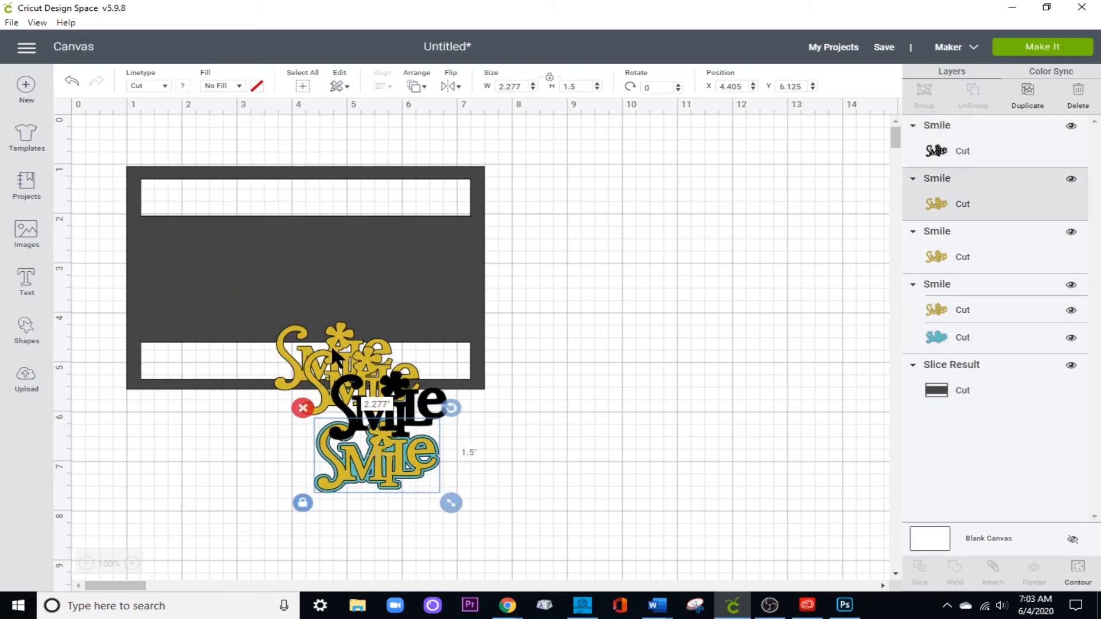
{"action": "left_click_drag", "start_coordinate": [331, 346], "coordinate": [348, 456]}
{"action": "left_click", "coordinate": [277, 443]}
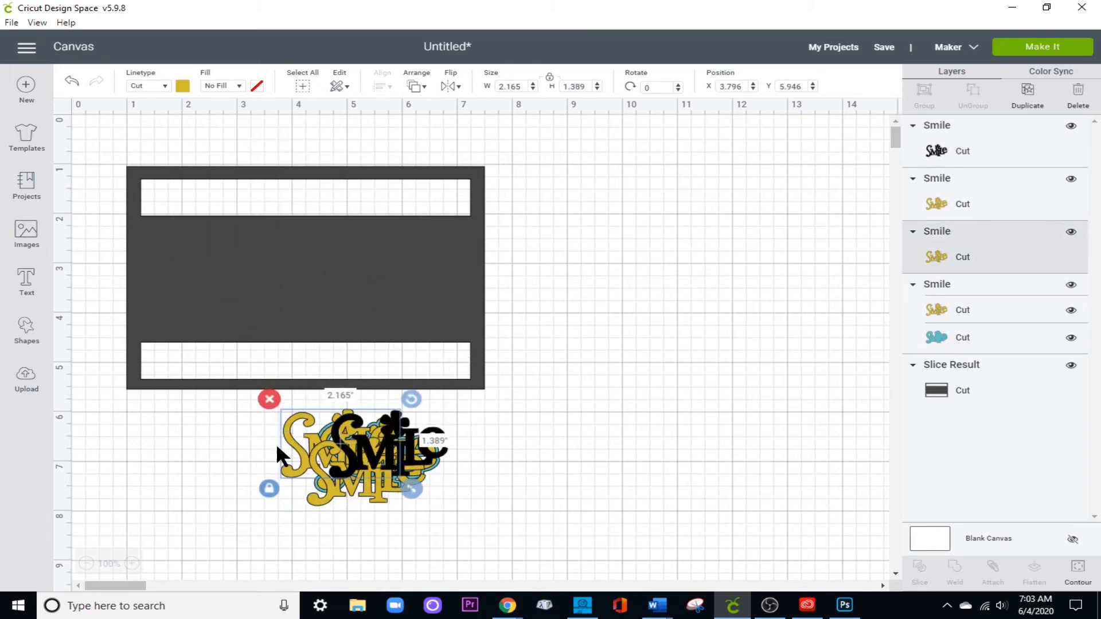
{"action": "left_click_drag", "start_coordinate": [221, 430], "coordinate": [468, 496]}
{"action": "left_click", "coordinate": [383, 86]}
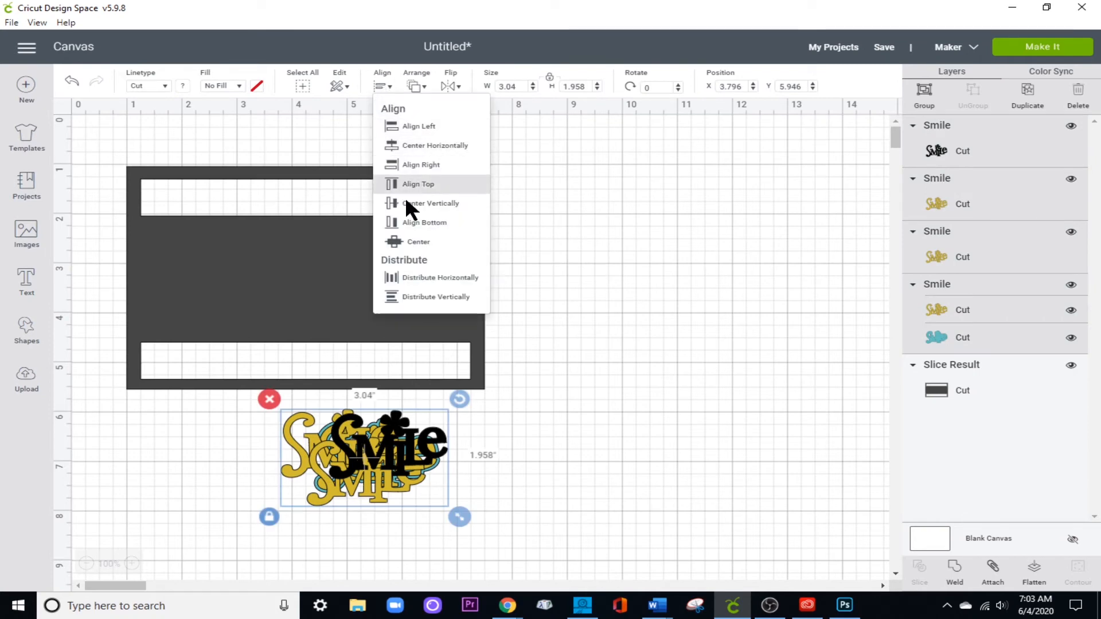
{"action": "left_click", "coordinate": [410, 240]}
Place the stacked Smile pieces over the upper edge of the frame's lower slot.
{"action": "left_click_drag", "start_coordinate": [358, 453], "coordinate": [315, 330]}
{"action": "left_click", "coordinate": [306, 278]}
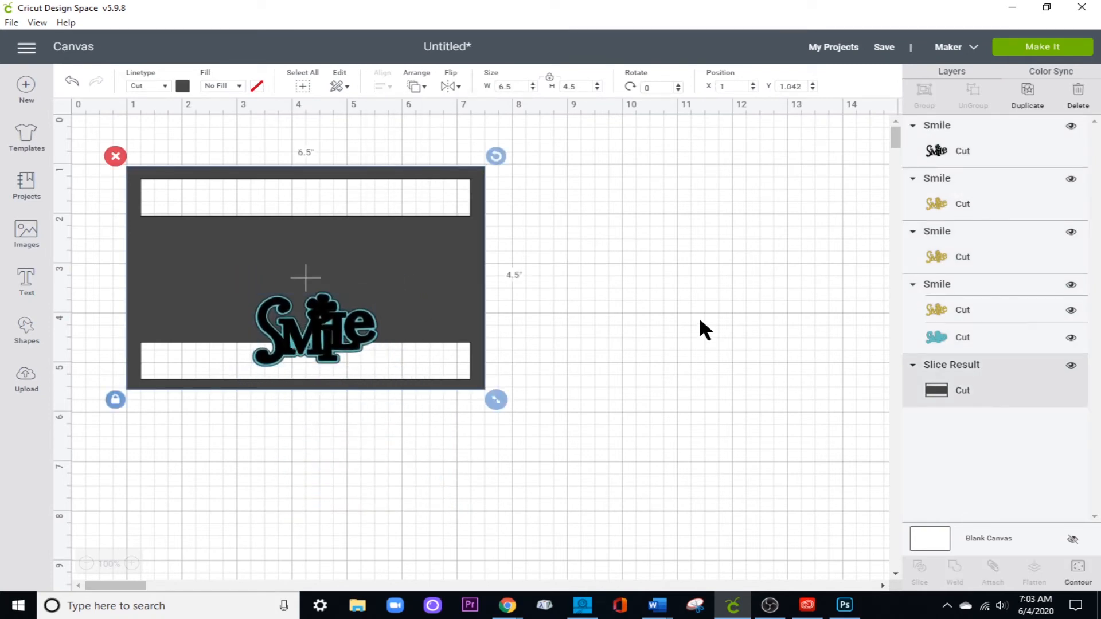
{"action": "left_click", "coordinate": [700, 320]}
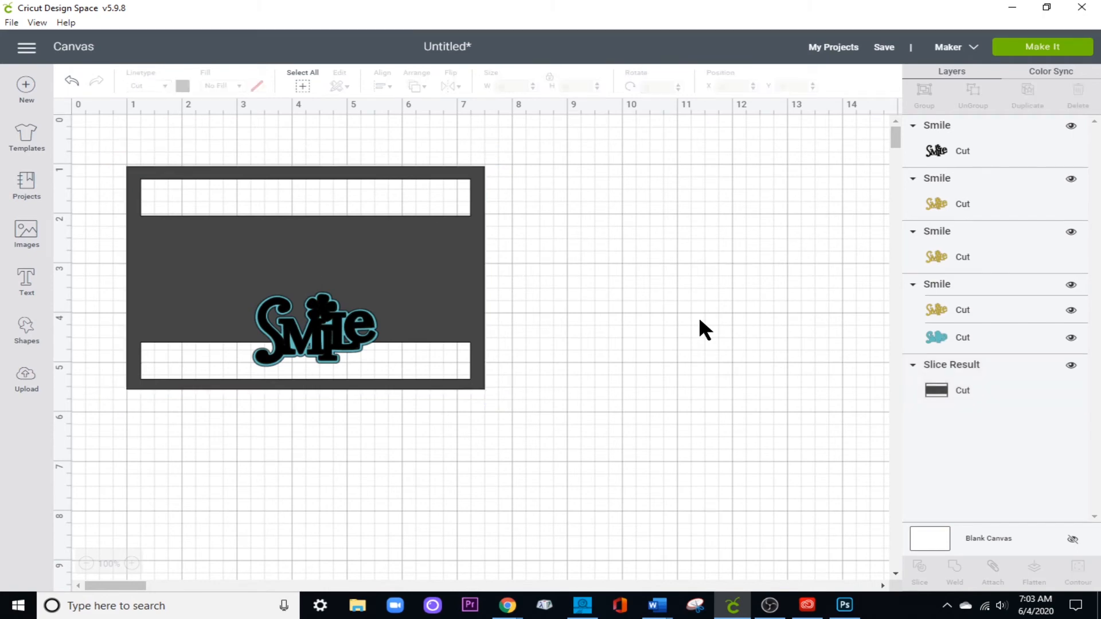
Add a square beside the frame and unlock its proportions.
{"action": "left_click", "coordinate": [26, 332]}
{"action": "left_click", "coordinate": [93, 235]}
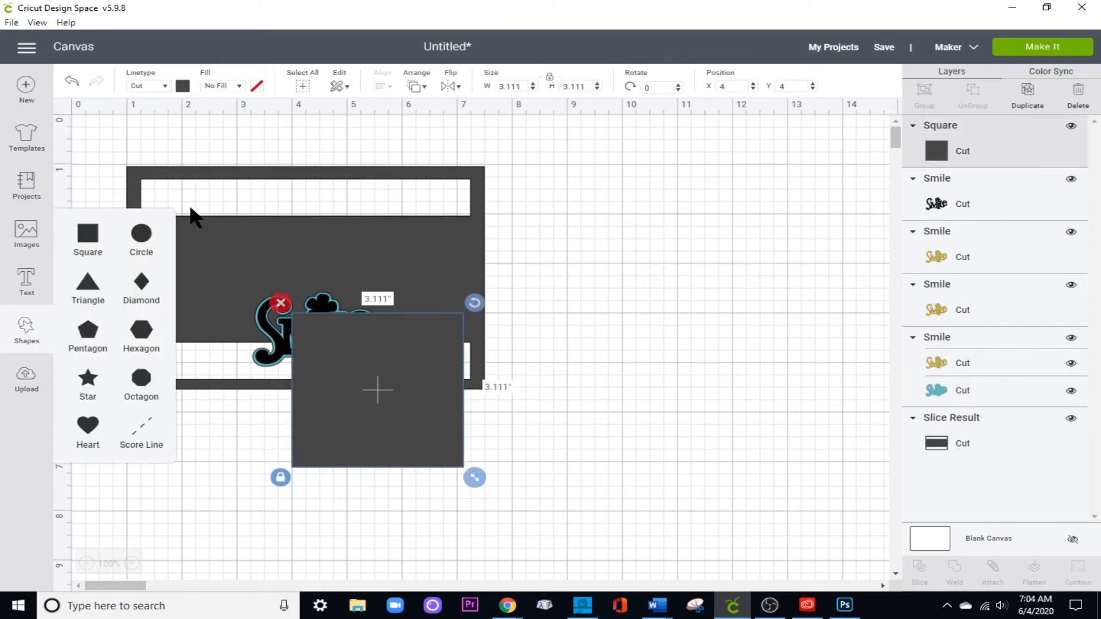
{"action": "left_click_drag", "start_coordinate": [434, 377], "coordinate": [635, 266]}
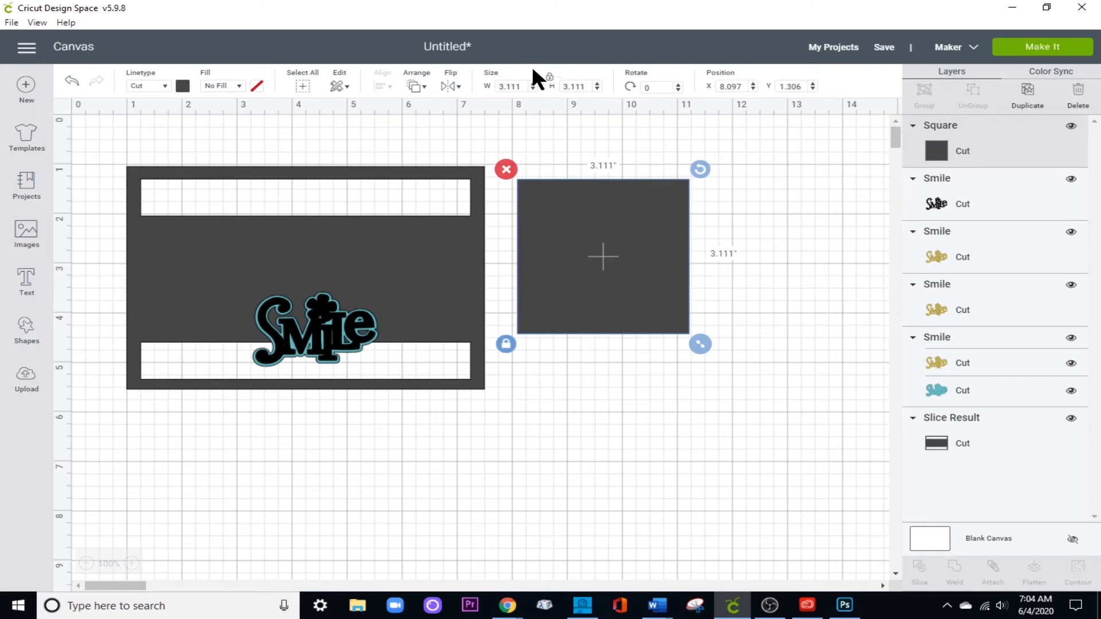
{"action": "left_click", "coordinate": [550, 78]}
Set the new square's width to 4.5 inches and its height to 6.5 inches.
{"action": "double_click", "coordinate": [522, 86]}
{"action": "type", "text": "4.5"}
{"action": "key", "text": "Return"}
{"action": "double_click", "coordinate": [564, 86]}
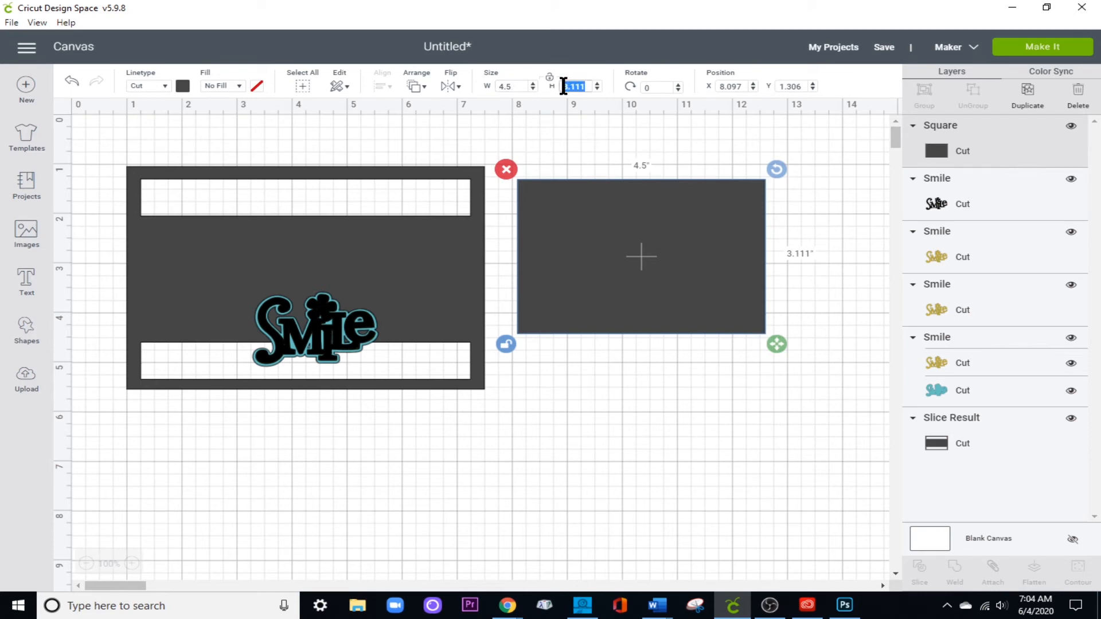
{"action": "type", "text": "6.5"}
{"action": "key", "text": "Return"}
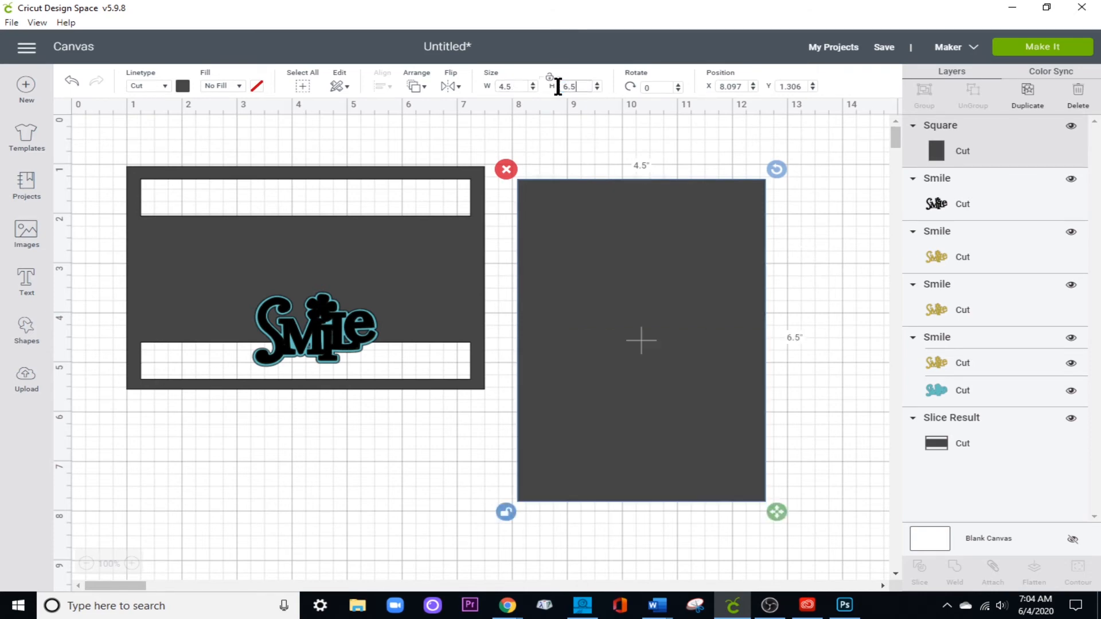
Set the new square's width to 6.5 inches and its height to 4.5 inches.
{"action": "double_click", "coordinate": [492, 86]}
{"action": "type", "text": "6.5"}
{"action": "key", "text": "Return"}
{"action": "left_click", "coordinate": [570, 86]}
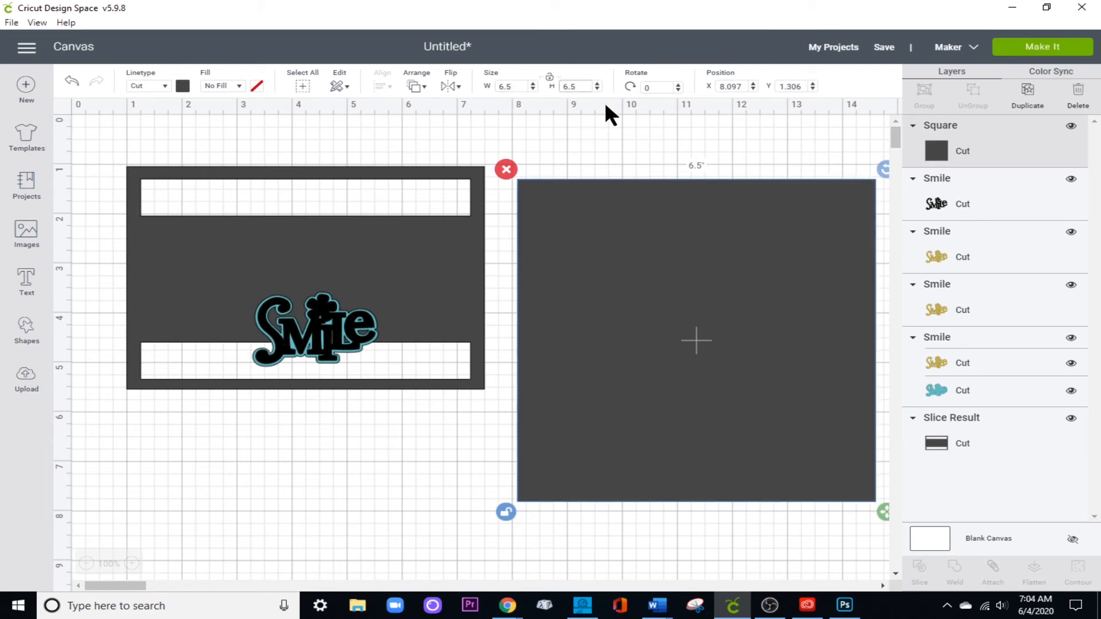
{"action": "key", "text": "BackSpace"}
{"action": "type", "text": "4"}
{"action": "key", "text": "Return"}
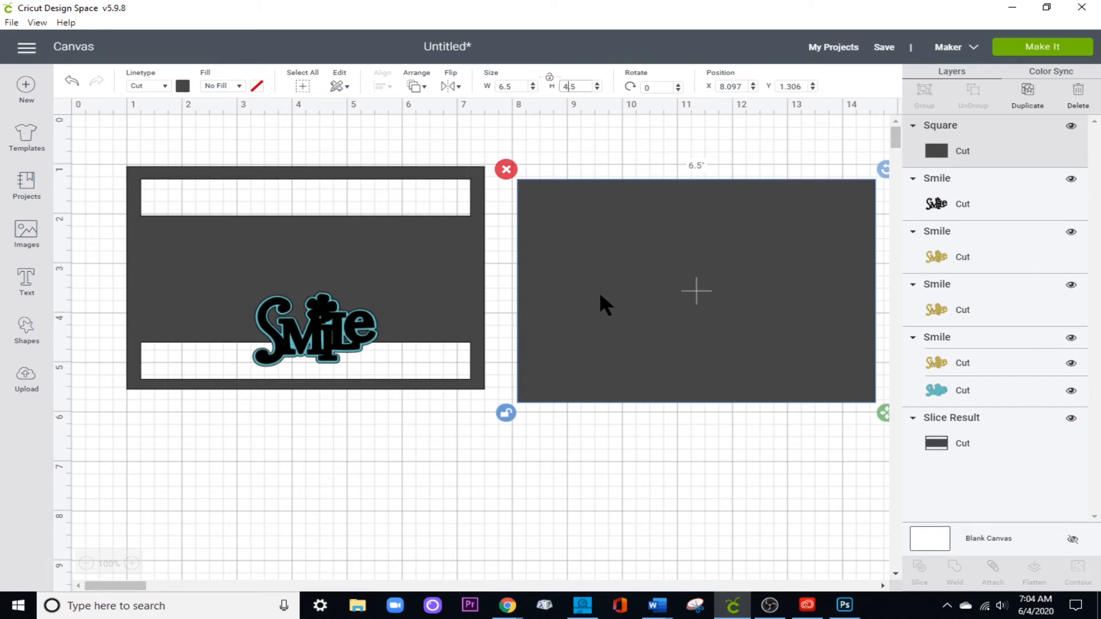
Line the new rectangle up level with the frame and change its material color to pale yellow.
{"action": "left_click_drag", "start_coordinate": [600, 291], "coordinate": [590, 277]}
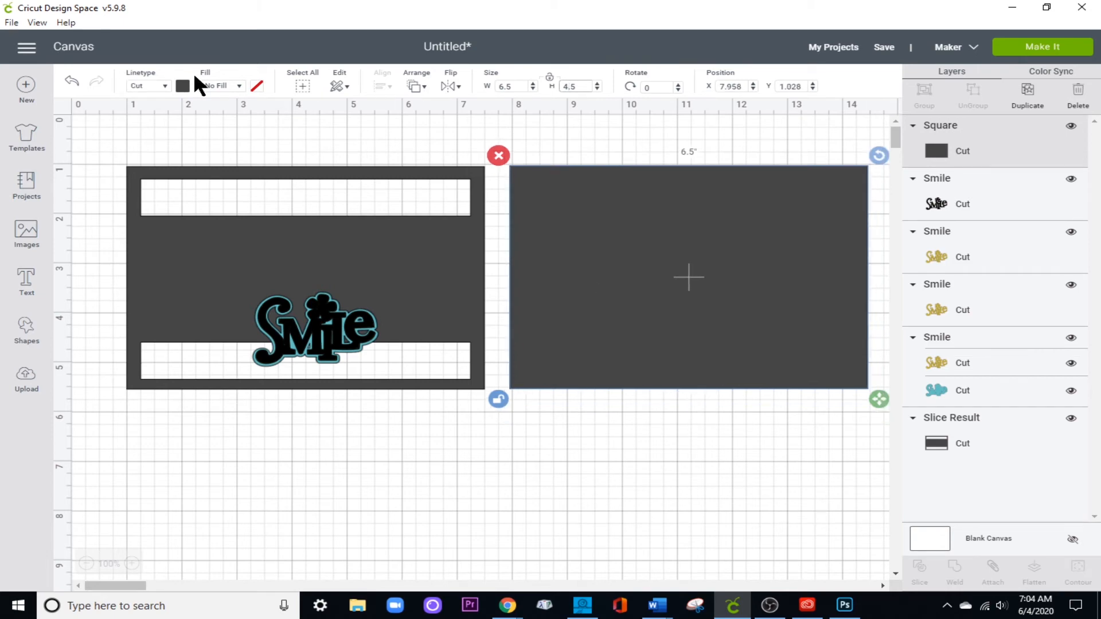
{"action": "left_click", "coordinate": [183, 86]}
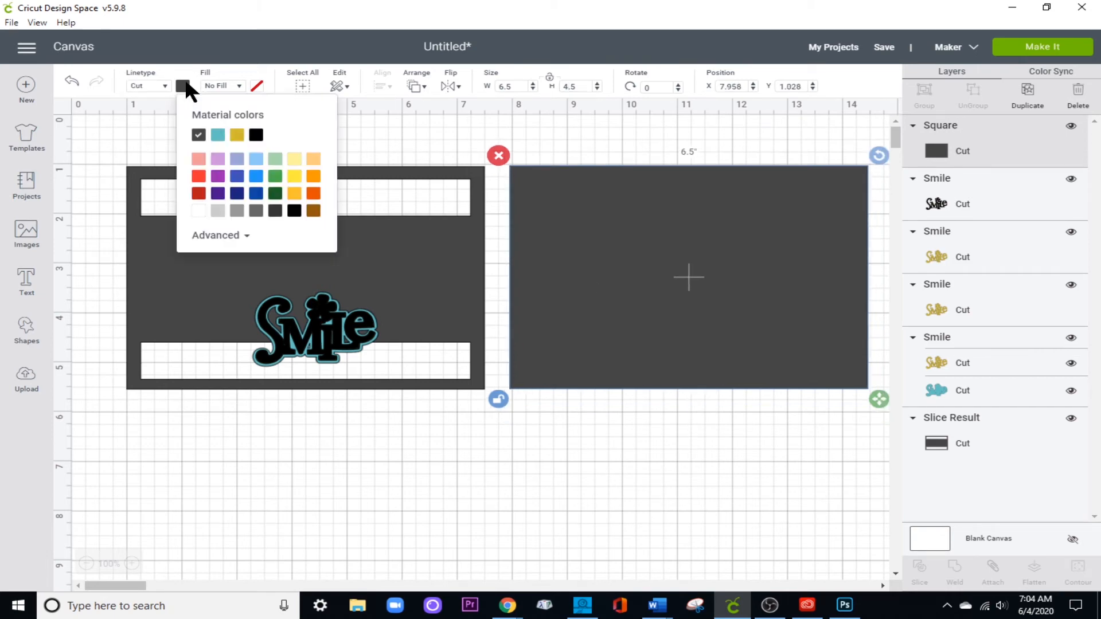
{"action": "left_click", "coordinate": [294, 159]}
{"action": "left_click", "coordinate": [368, 422]}
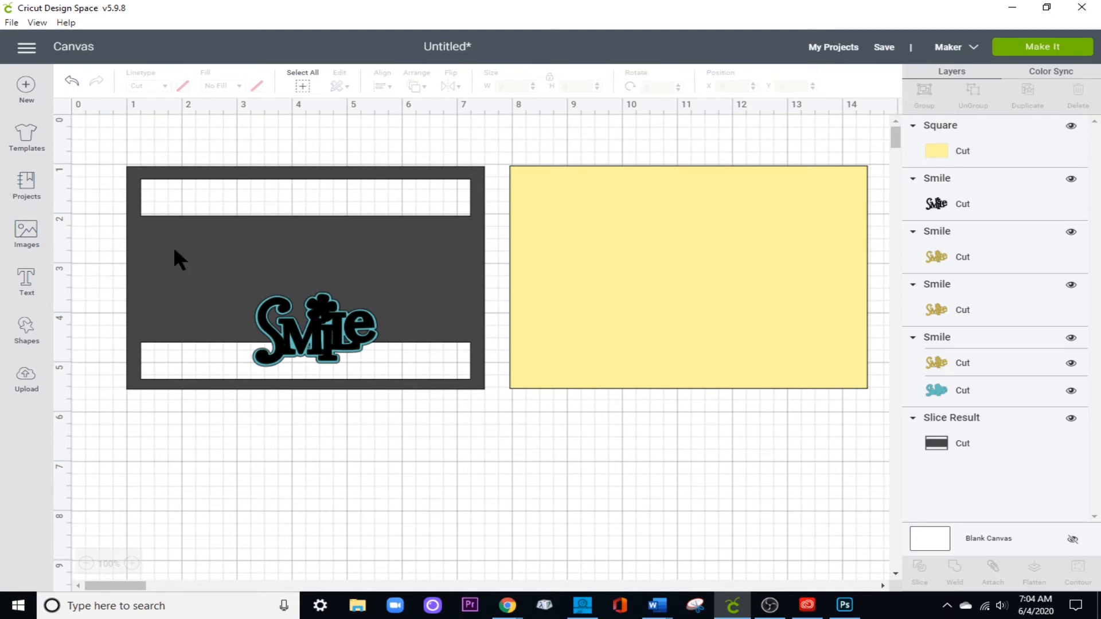
Add a text object reading "A Brownie A day" with "Keeps the" on the second line.
{"action": "left_click", "coordinate": [17, 290]}
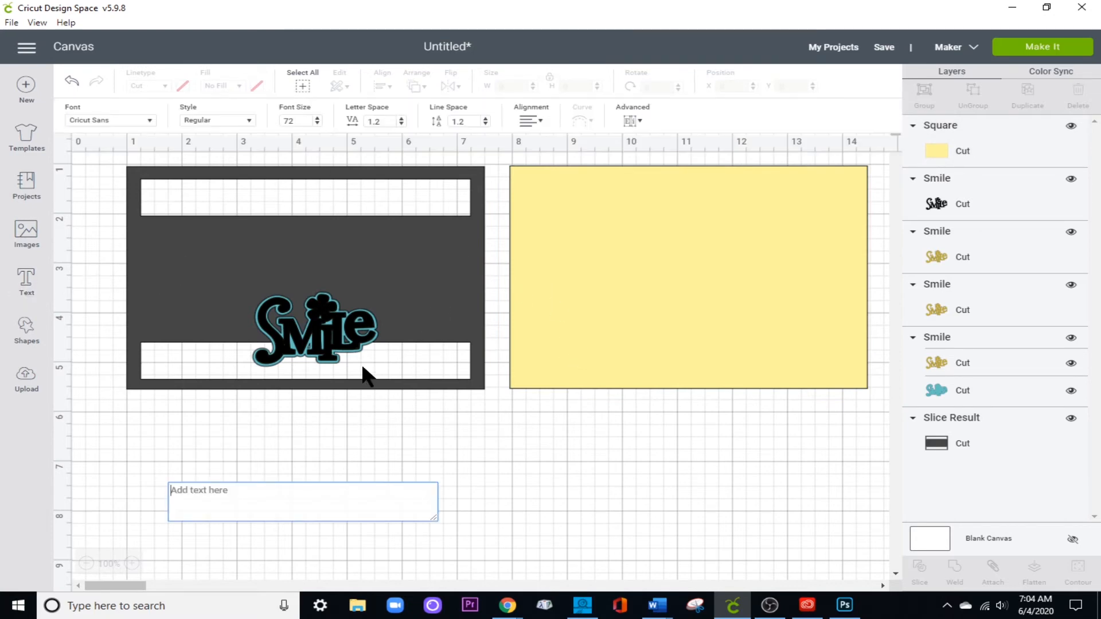
{"action": "type", "text": "A Brownie"}
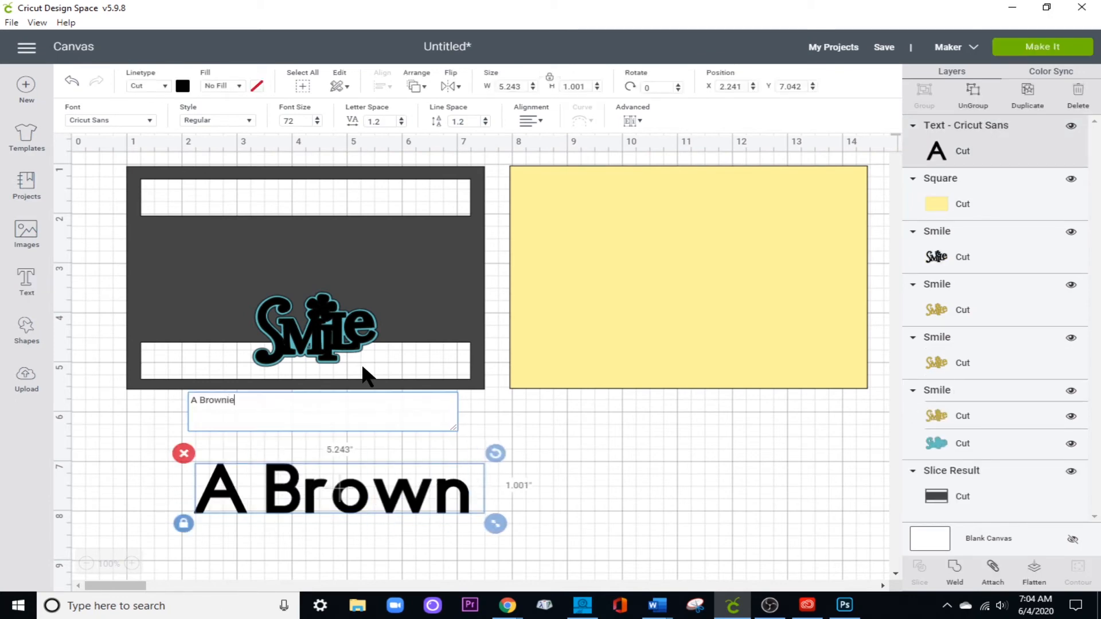
{"action": "type", "text": " A da"}
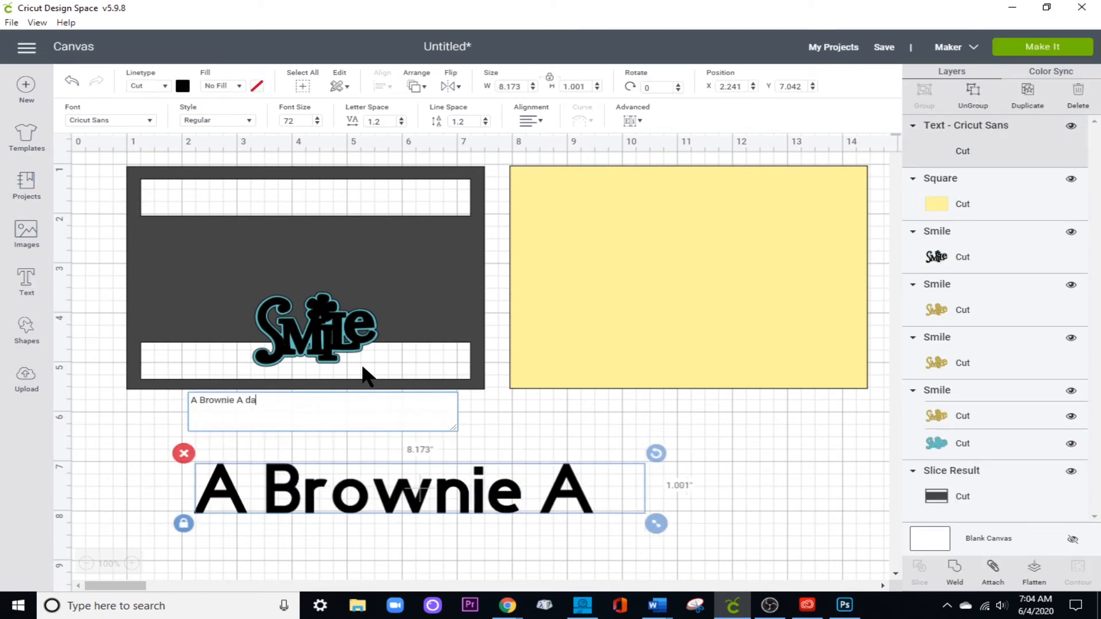
{"action": "type", "text": "y Keeps"}
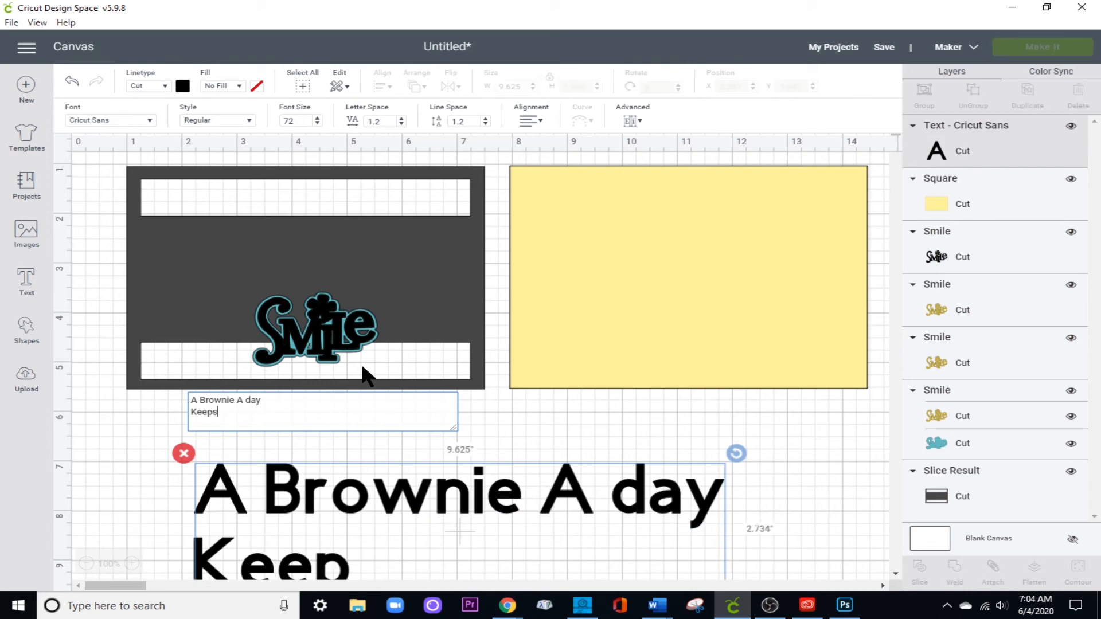
{"action": "type", "text": " the"}
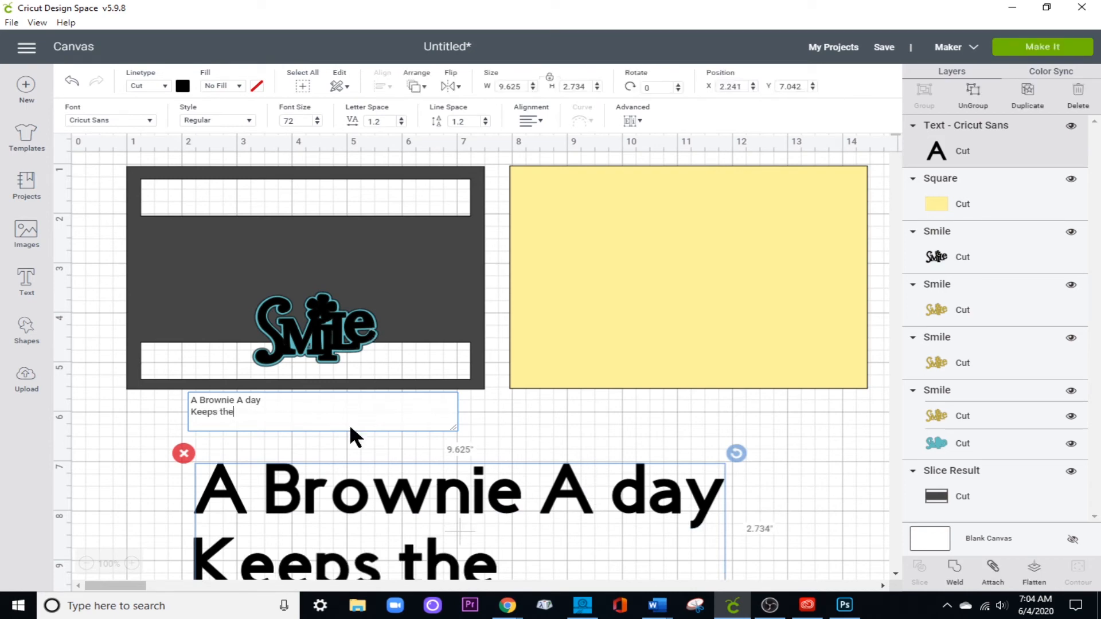
Change the capital A before "day" to lowercase in the text's first line.
{"action": "left_click", "coordinate": [245, 402]}
{"action": "key", "text": "BackSpace"}
{"action": "key", "text": "BackSpace"}
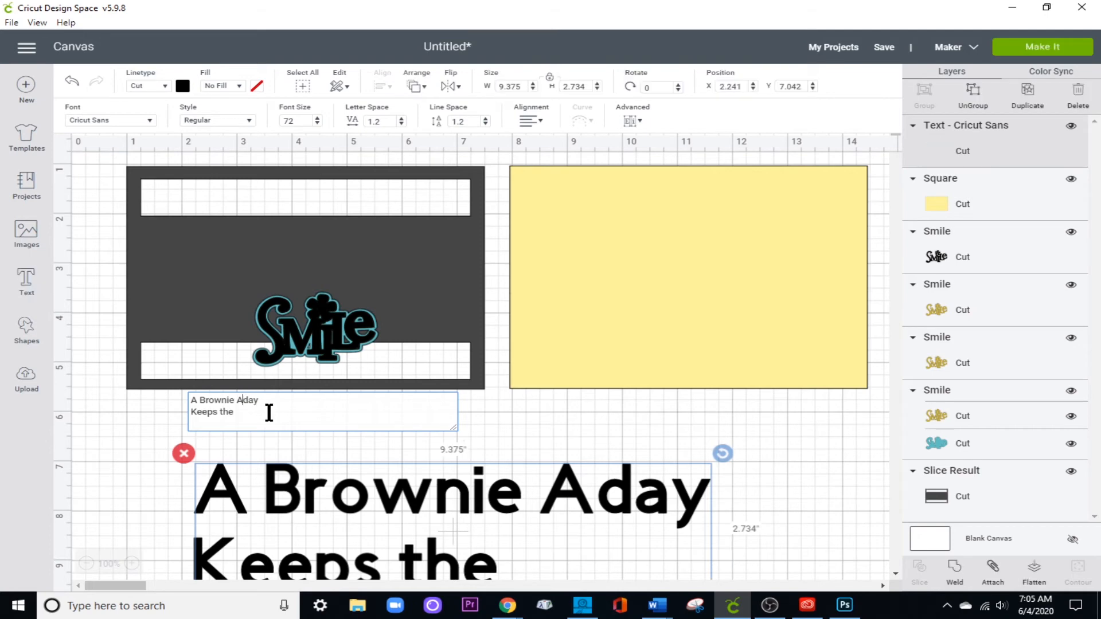
{"action": "type", "text": "a"}
Add "Frownies away !" as the text's third line and center-align the lines.
{"action": "left_click", "coordinate": [248, 420]}
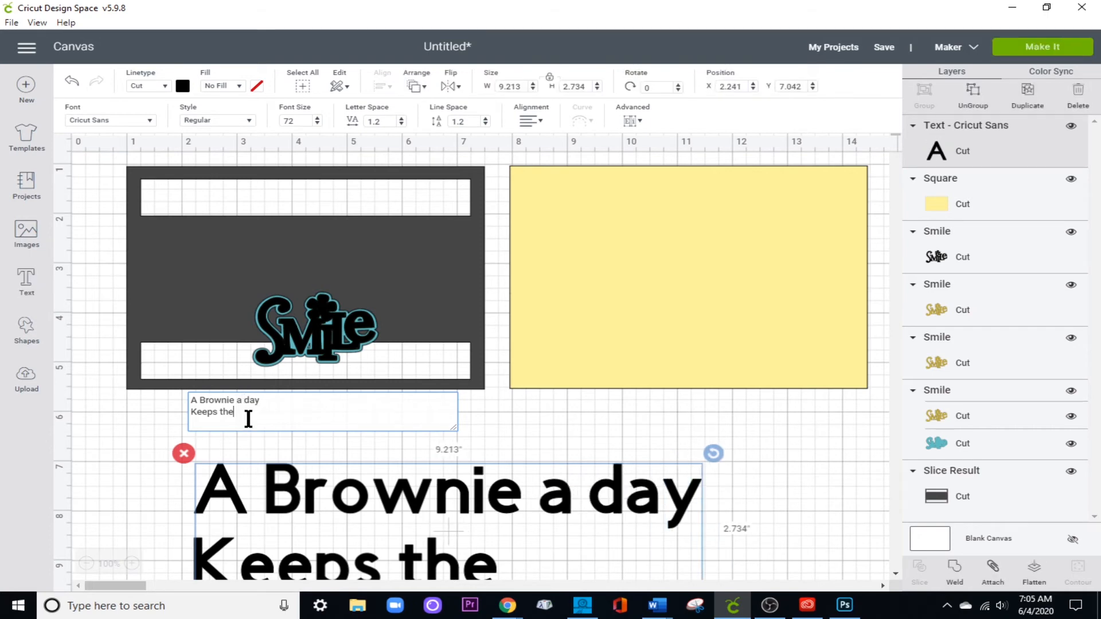
{"action": "key", "text": "Return"}
{"action": "type", "text": "Frow"}
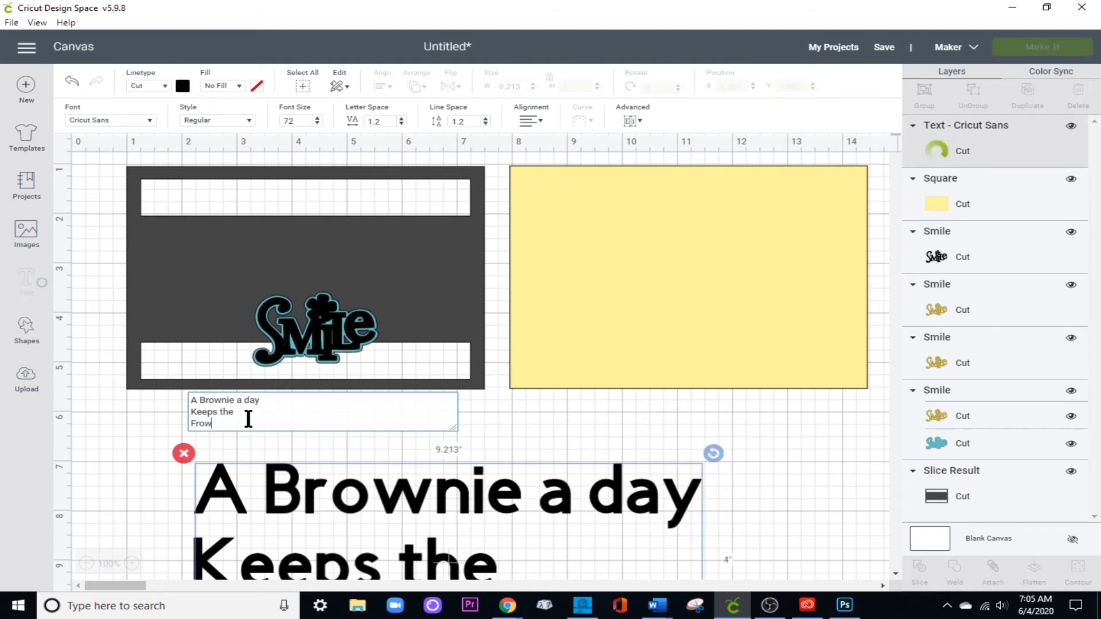
{"action": "type", "text": "nies away"}
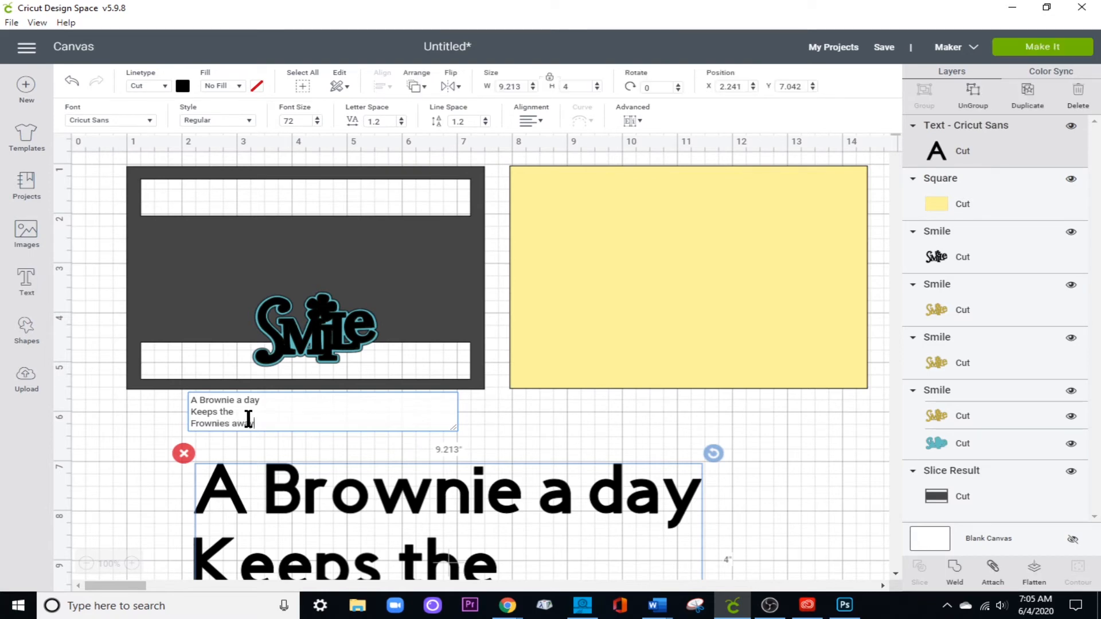
{"action": "type", "text": " !"}
{"action": "left_click", "coordinate": [531, 119]}
{"action": "left_click", "coordinate": [586, 156]}
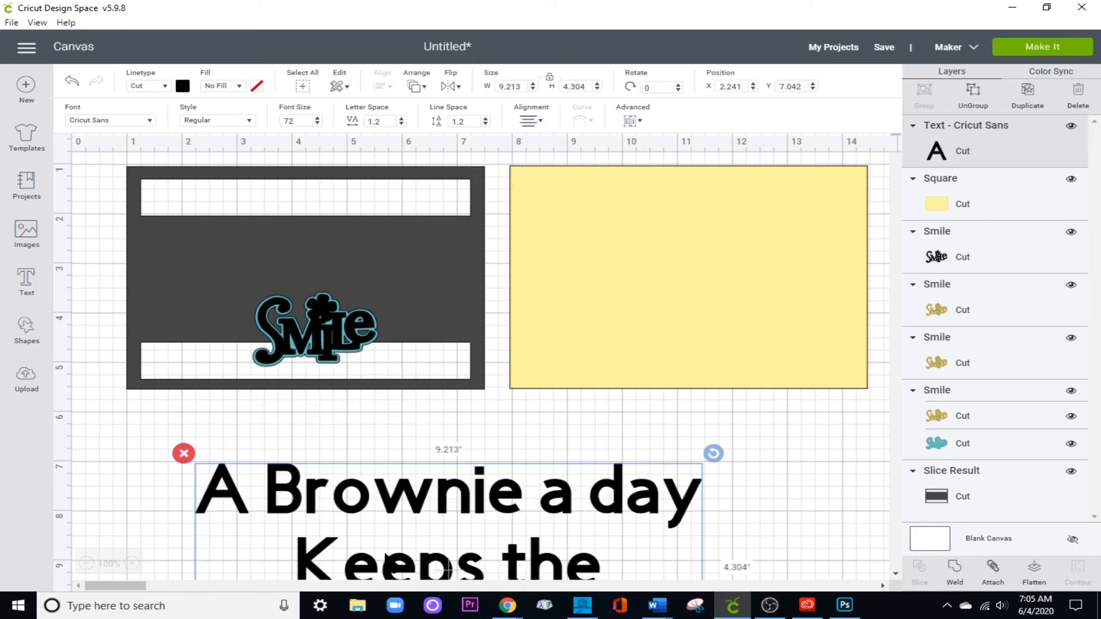
Move the brownie text up over the yellow rectangle and shift the rectangle farther from the frame.
{"action": "scroll", "coordinate": [419, 524], "scroll_direction": "down", "scroll_amount": 5}
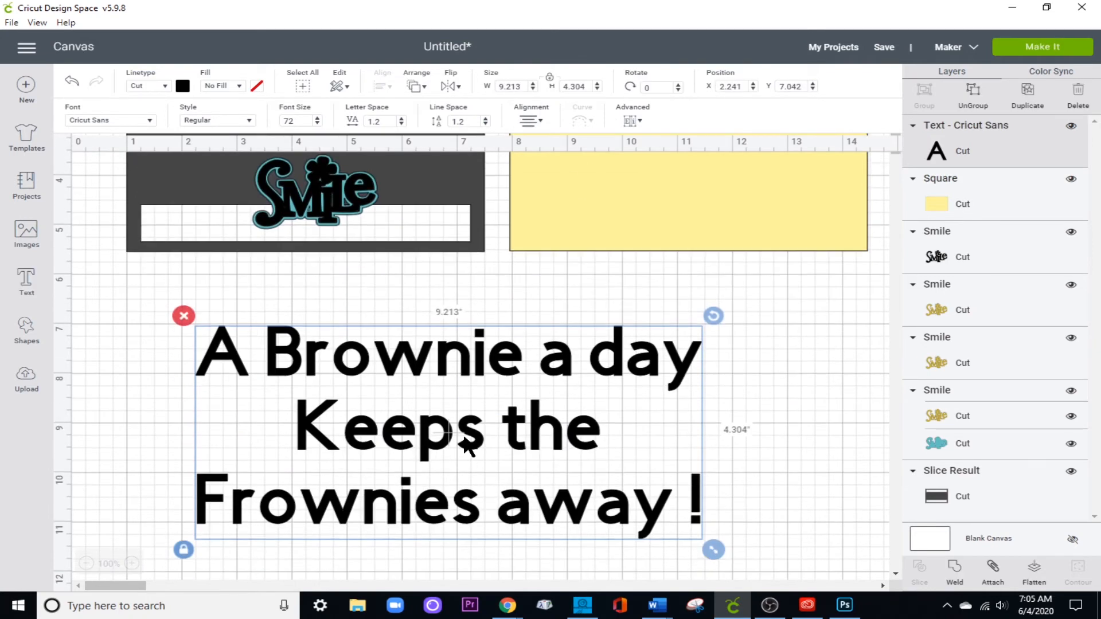
{"action": "left_click_drag", "start_coordinate": [465, 439], "coordinate": [644, 184]}
{"action": "left_click_drag", "start_coordinate": [634, 213], "coordinate": [664, 214]}
{"action": "scroll", "coordinate": [626, 312], "scroll_direction": "up", "scroll_amount": 3}
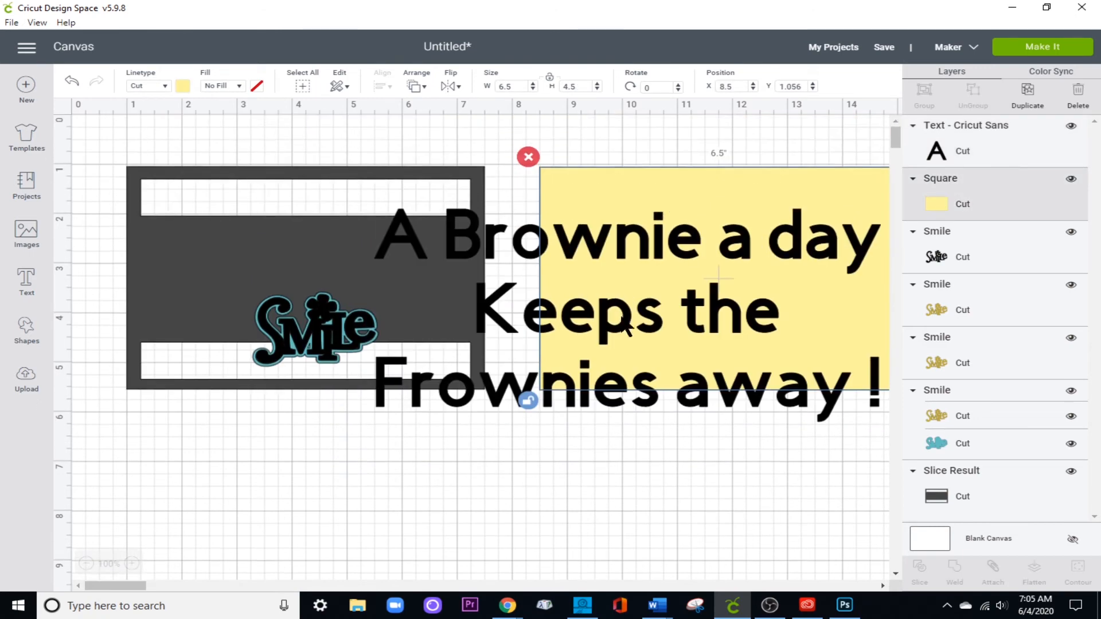
Center the brownie text and the yellow rectangle on each other and move both level with the frame.
{"action": "left_click", "coordinate": [610, 143]}
{"action": "left_click_drag", "start_coordinate": [608, 133], "coordinate": [665, 322]}
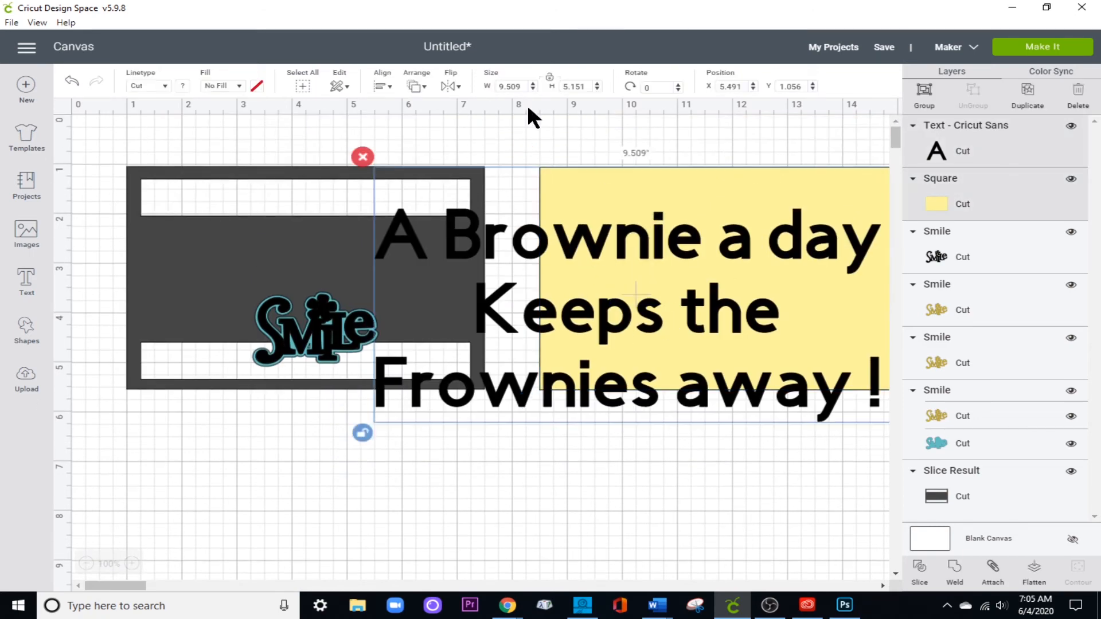
{"action": "left_click", "coordinate": [381, 86]}
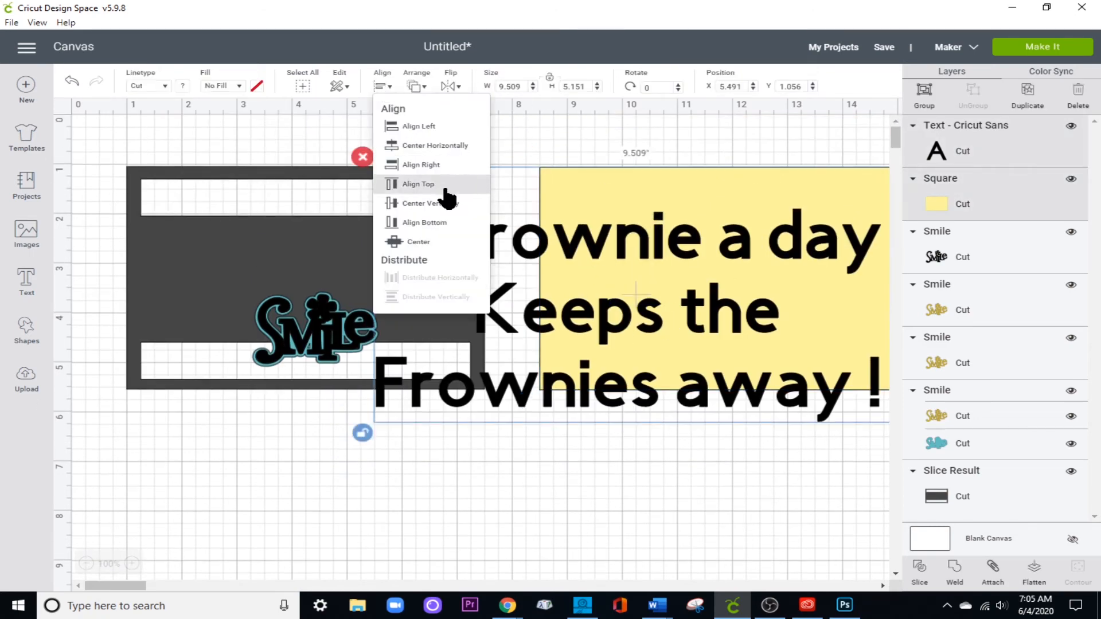
{"action": "left_click", "coordinate": [449, 247]}
{"action": "left_click_drag", "start_coordinate": [618, 278], "coordinate": [696, 271]}
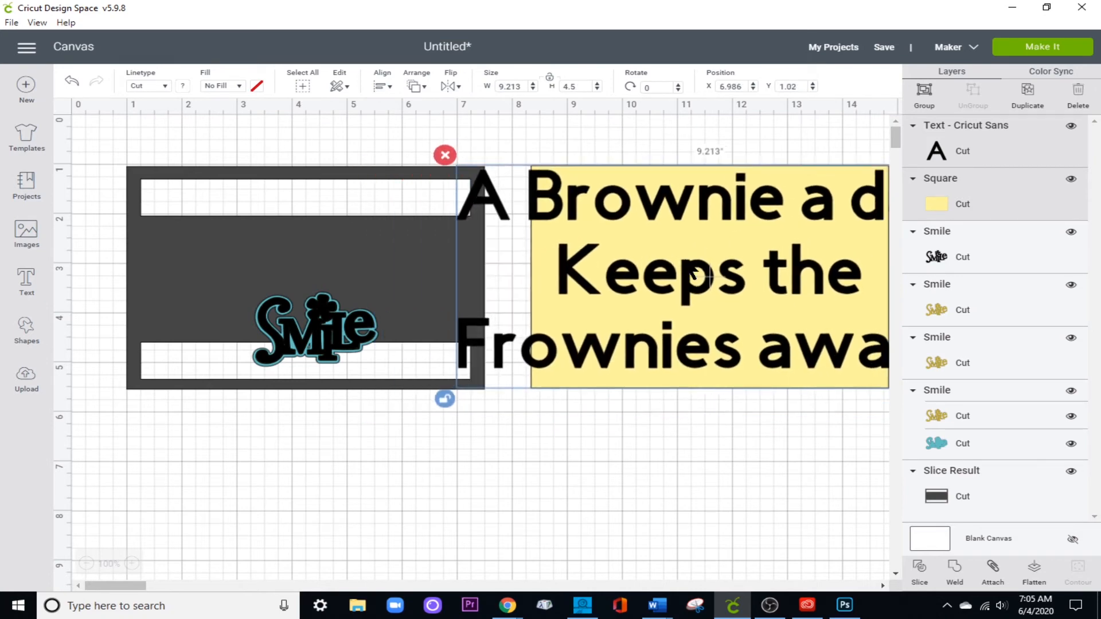
Select the brownie text and filter its available fonts to Writing styles.
{"action": "left_click", "coordinate": [676, 302]}
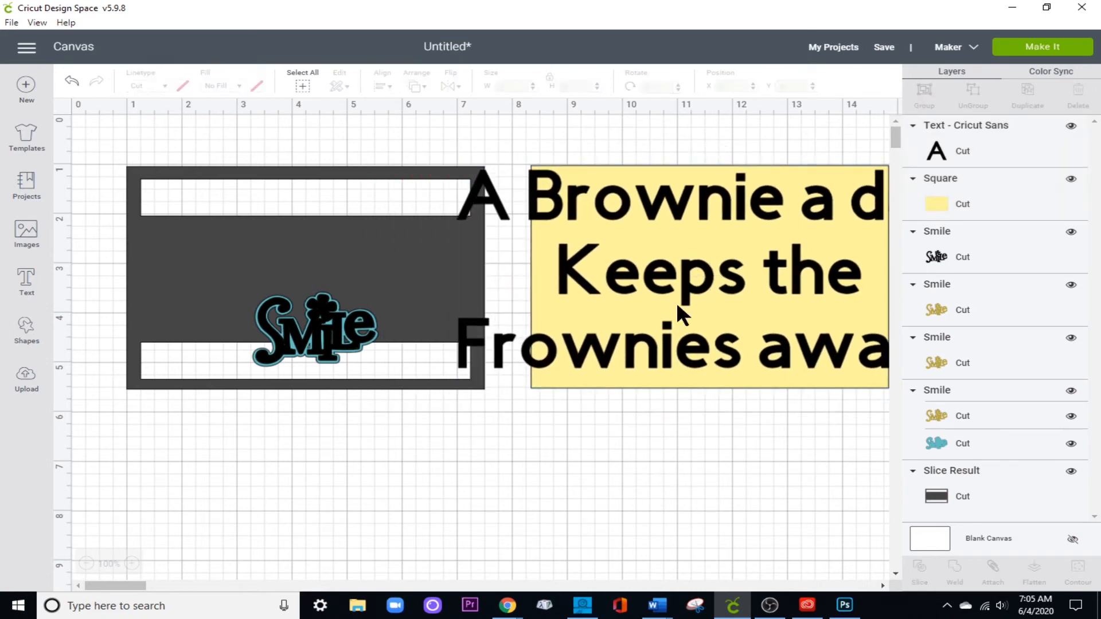
{"action": "left_click", "coordinate": [491, 202]}
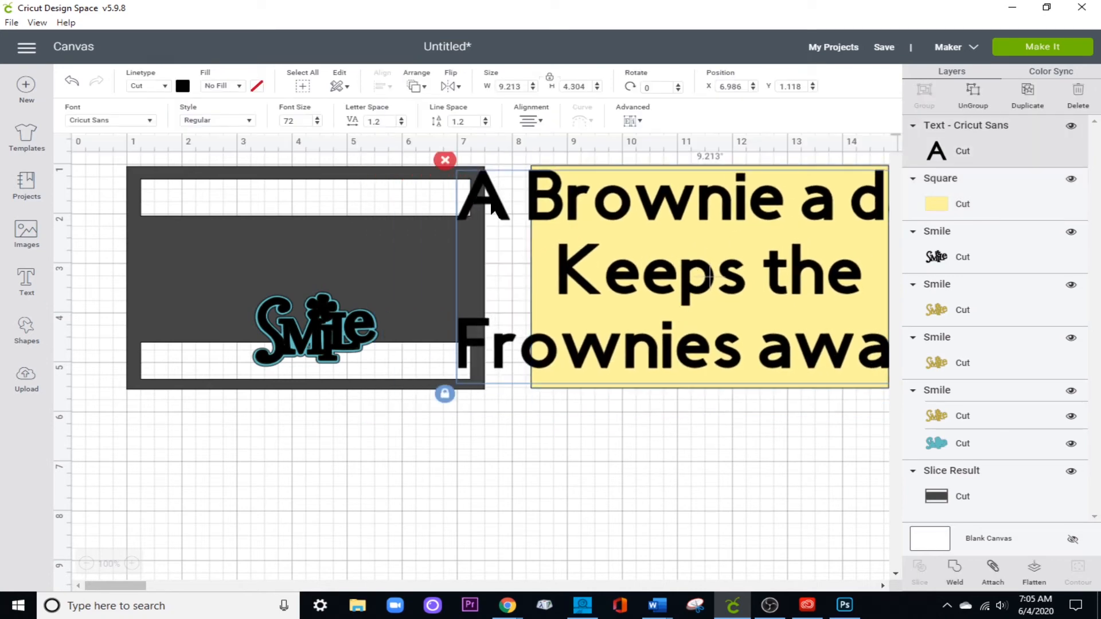
{"action": "left_click", "coordinate": [148, 120]}
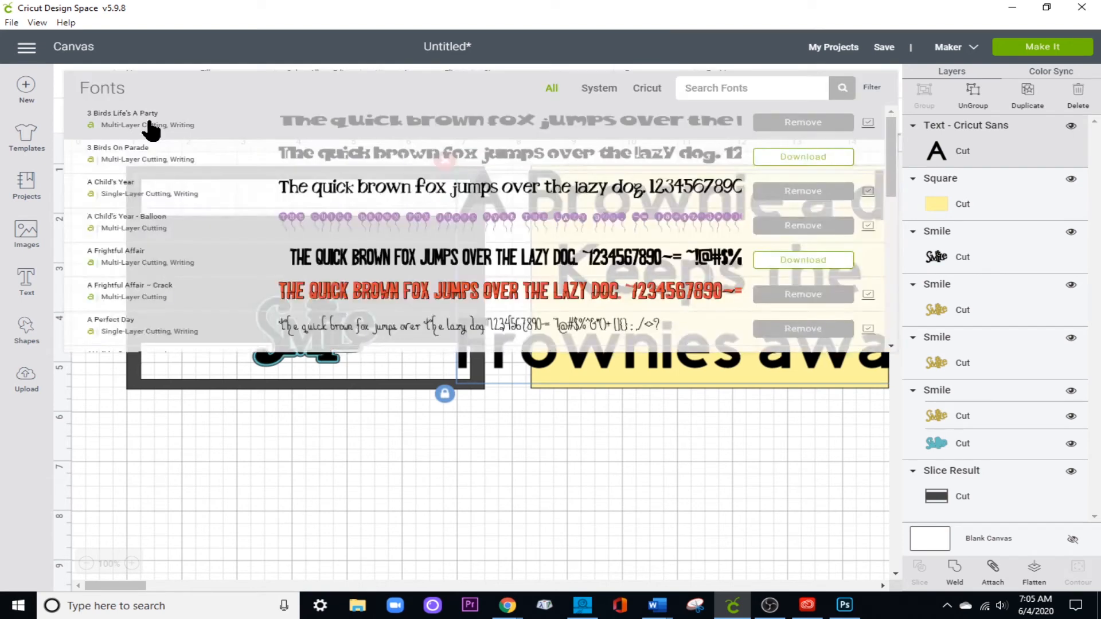
{"action": "left_click", "coordinate": [872, 87]}
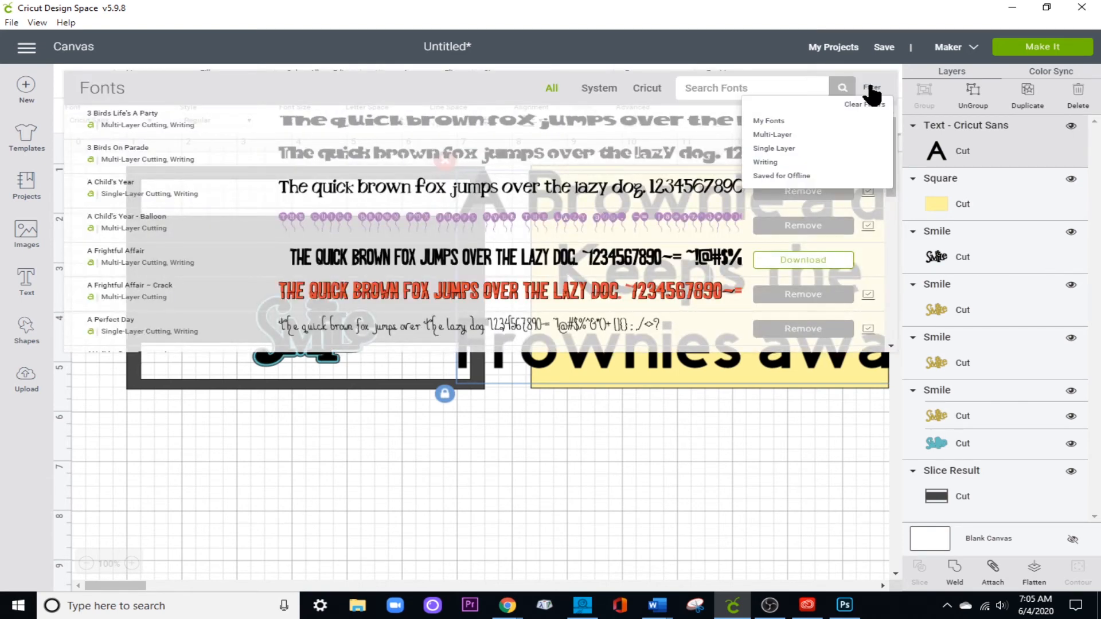
{"action": "left_click", "coordinate": [782, 165]}
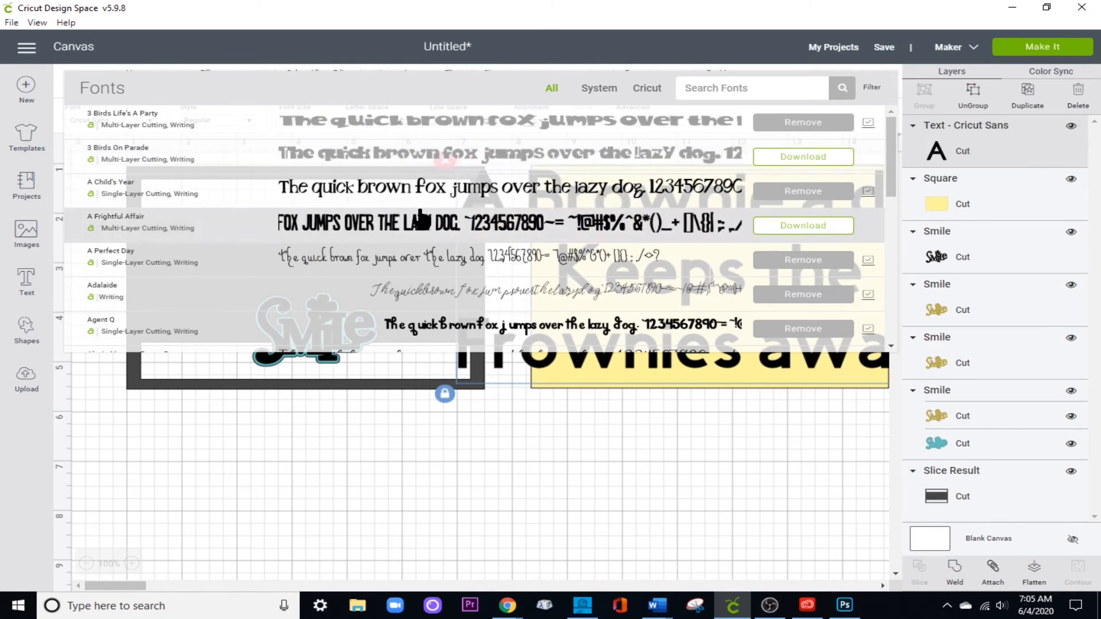
Try the Be Mine writing font on the brownie text.
{"action": "scroll", "coordinate": [467, 272], "scroll_direction": "down", "scroll_amount": 2}
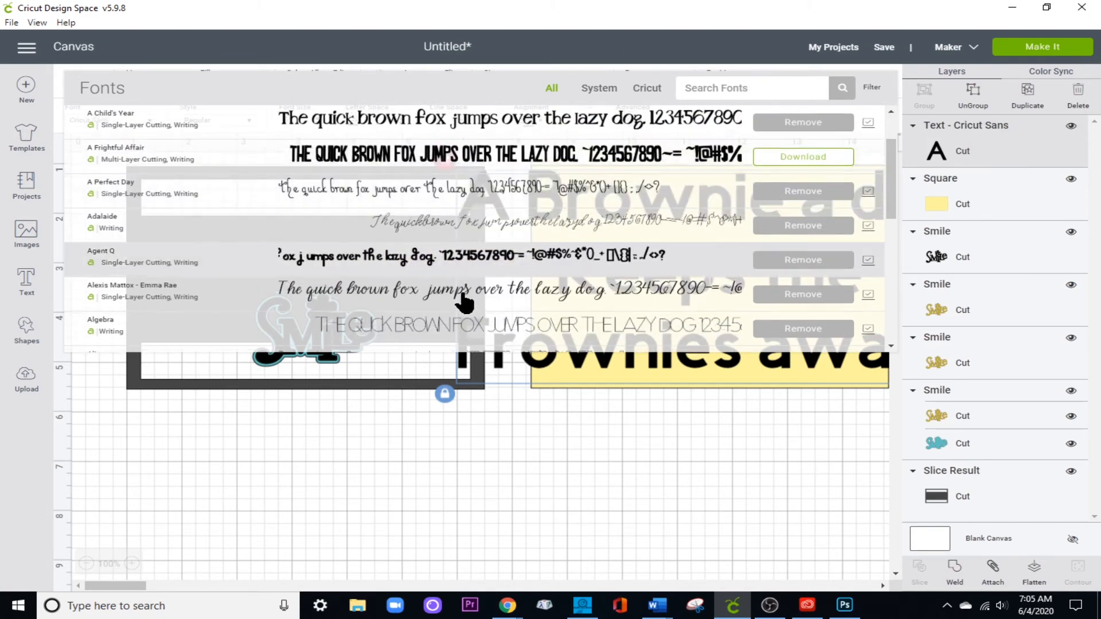
{"action": "scroll", "coordinate": [450, 321], "scroll_direction": "down", "scroll_amount": 2}
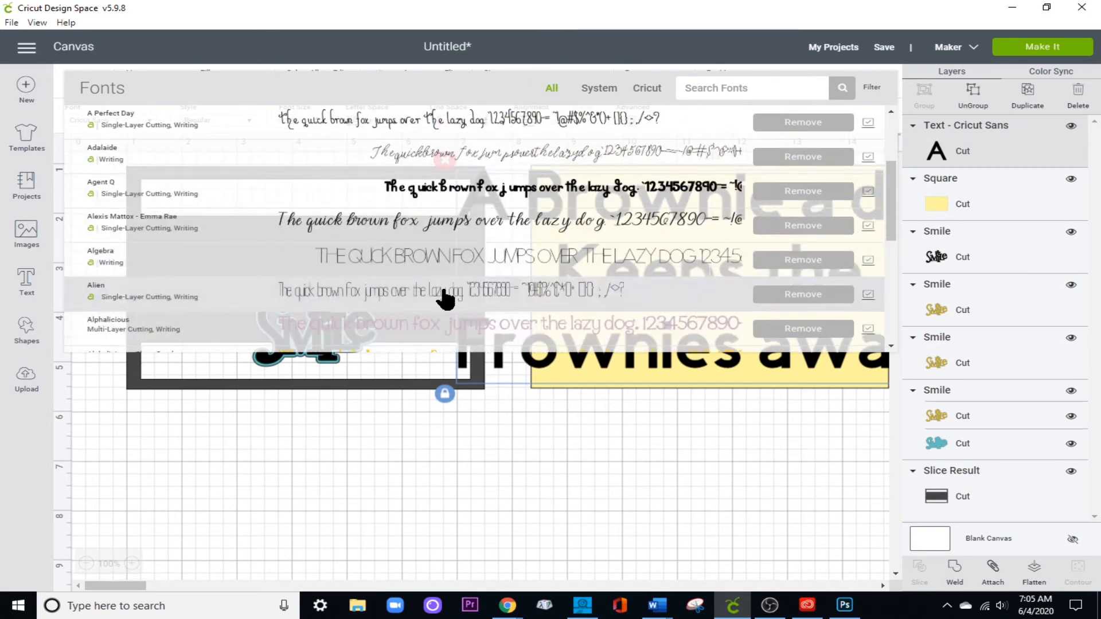
{"action": "scroll", "coordinate": [445, 298], "scroll_direction": "down", "scroll_amount": 9}
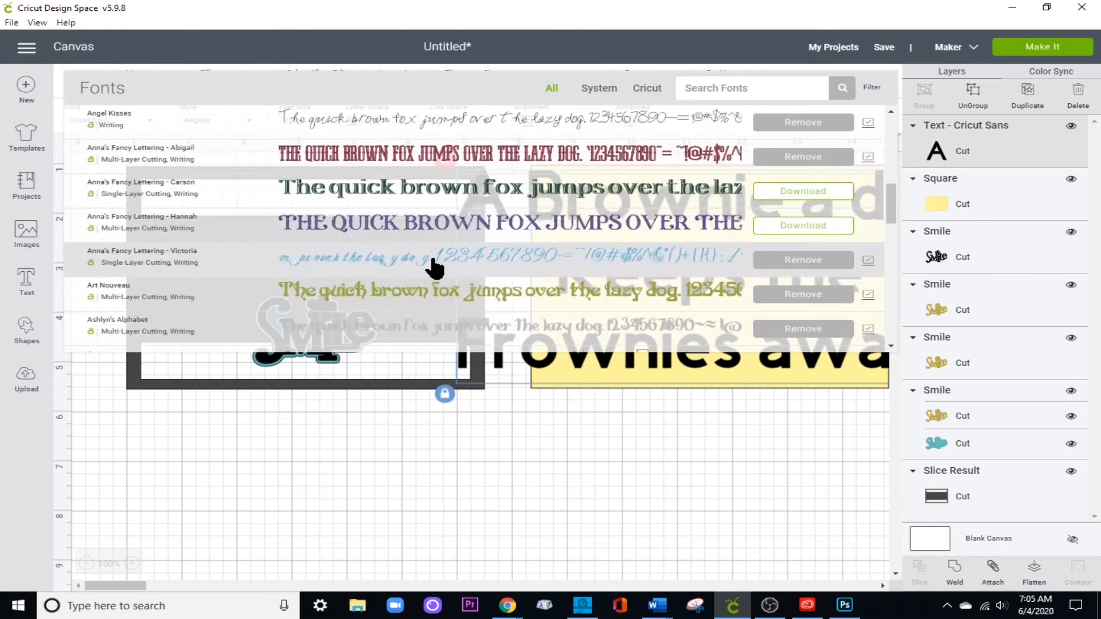
{"action": "scroll", "coordinate": [434, 266], "scroll_direction": "down", "scroll_amount": 10}
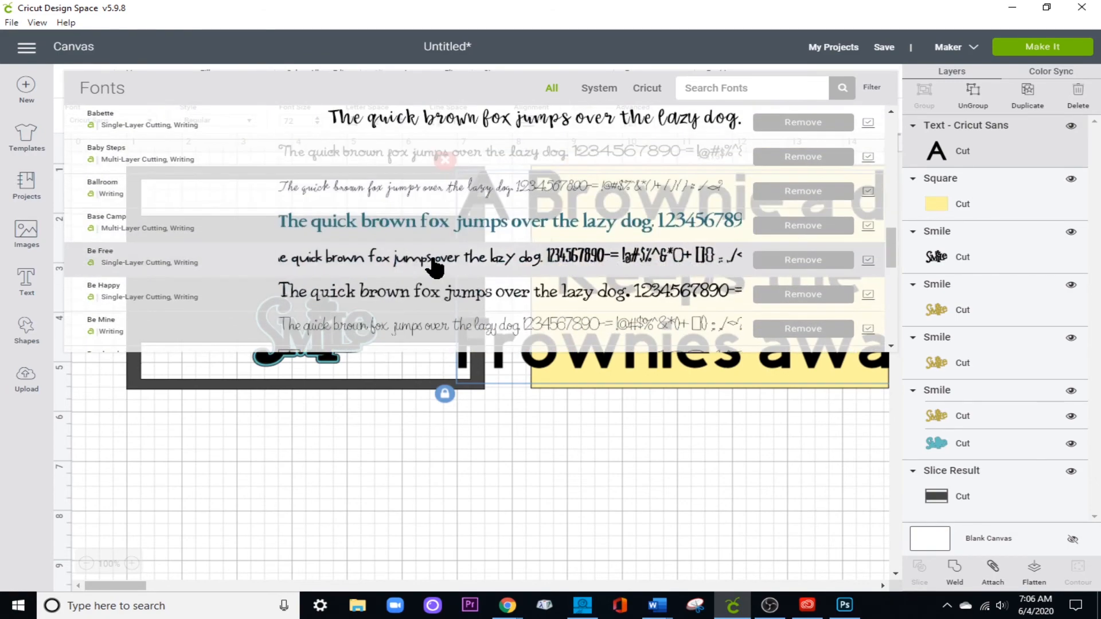
{"action": "scroll", "coordinate": [434, 267], "scroll_direction": "down", "scroll_amount": 2}
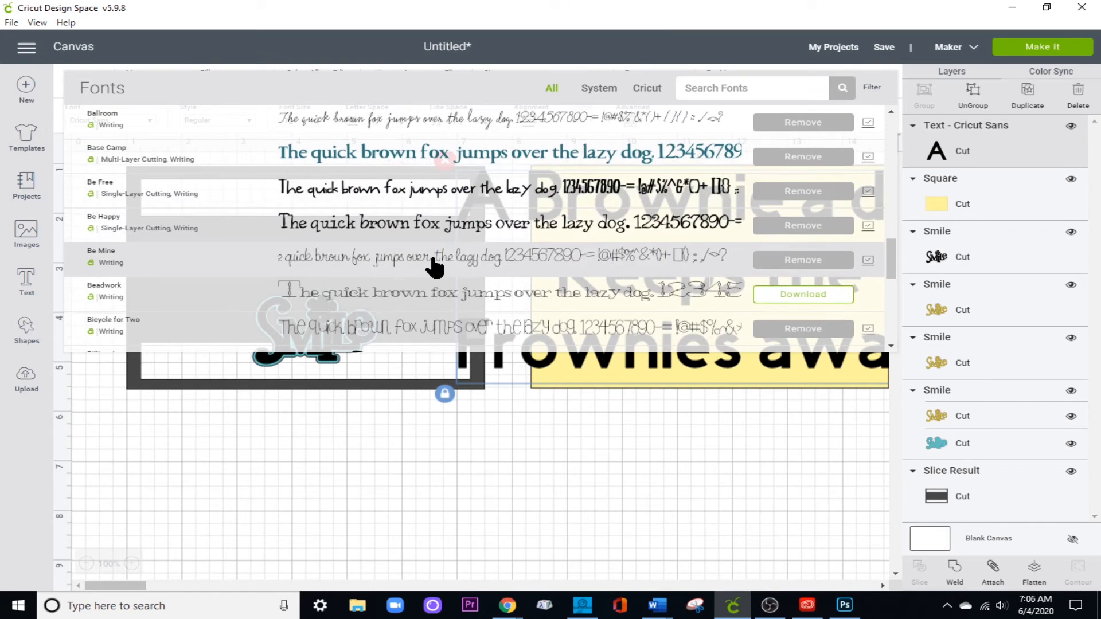
{"action": "left_click", "coordinate": [433, 259]}
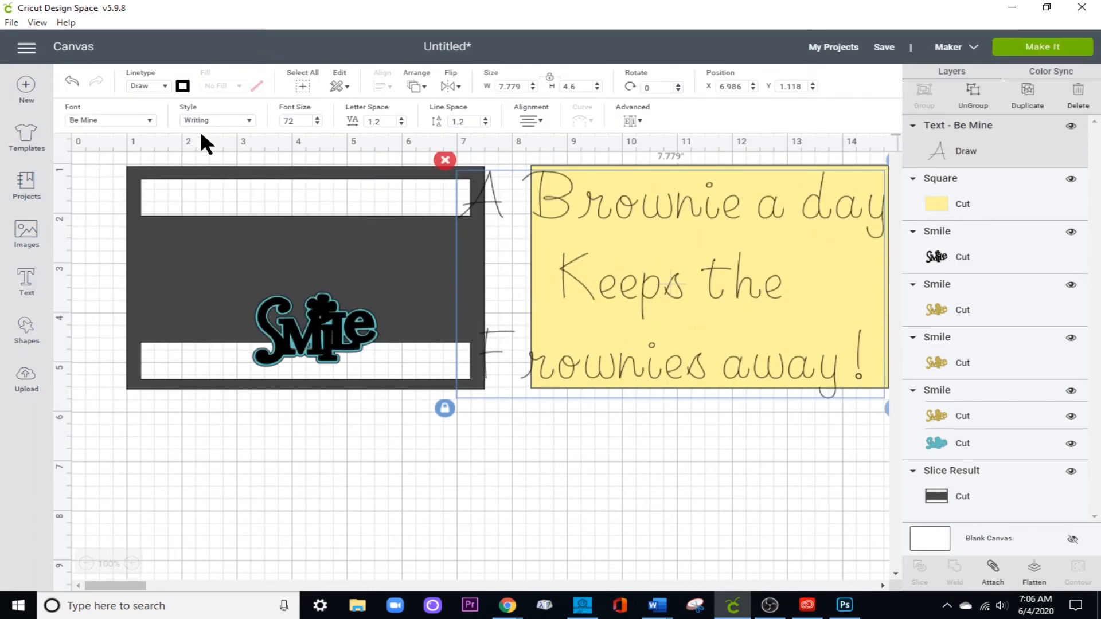
Try the brownie text in the Beadwork font and in Bicycle for Two.
{"action": "left_click", "coordinate": [150, 118]}
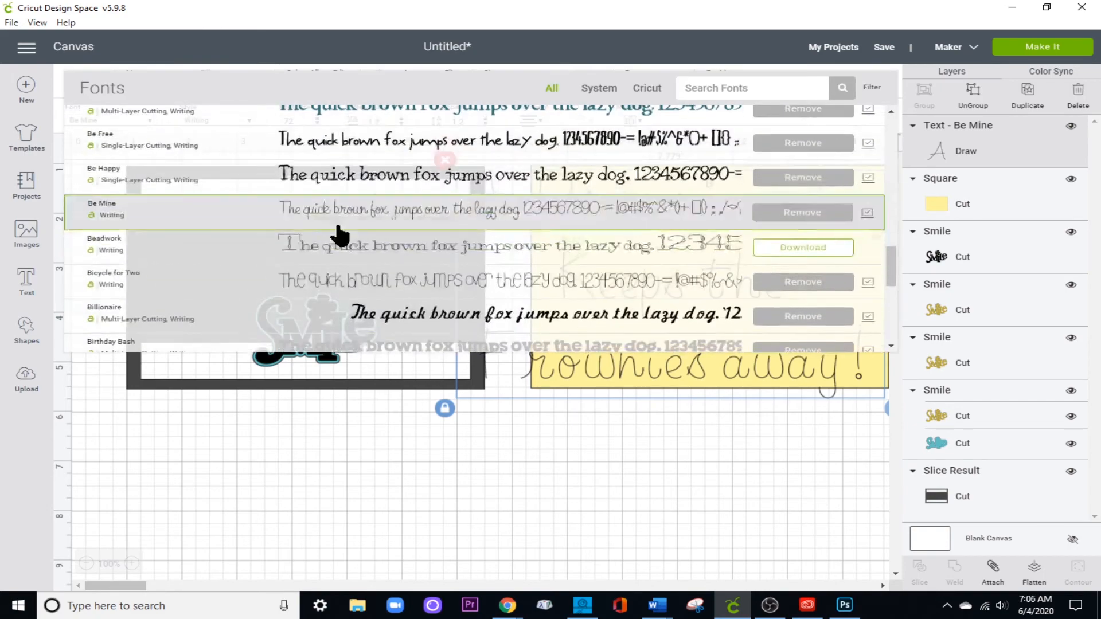
{"action": "left_click", "coordinate": [375, 256]}
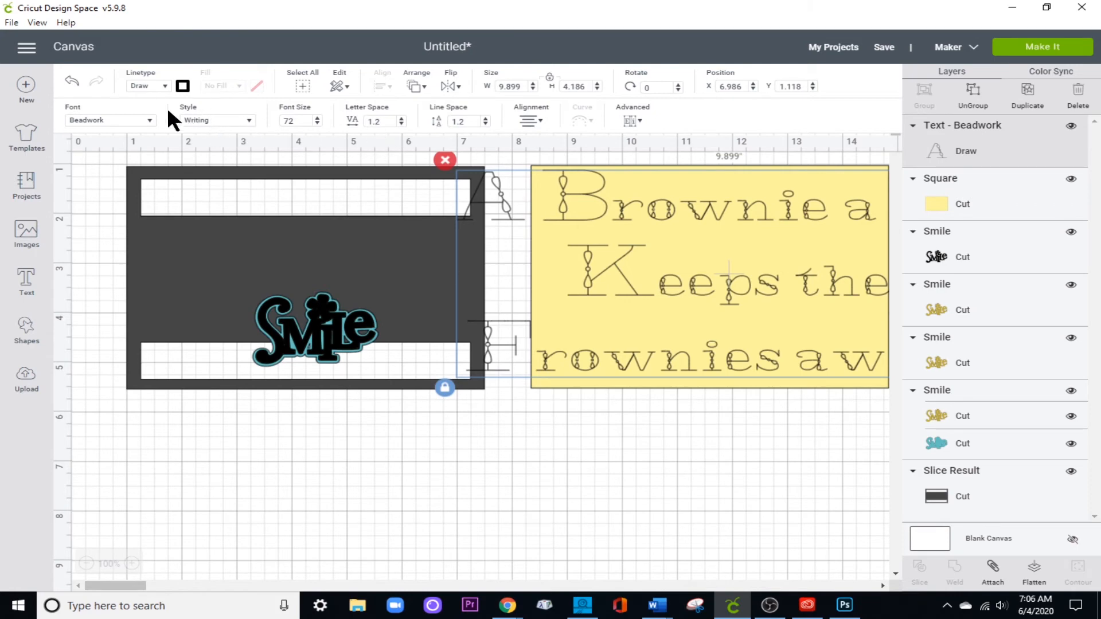
{"action": "left_click", "coordinate": [148, 119]}
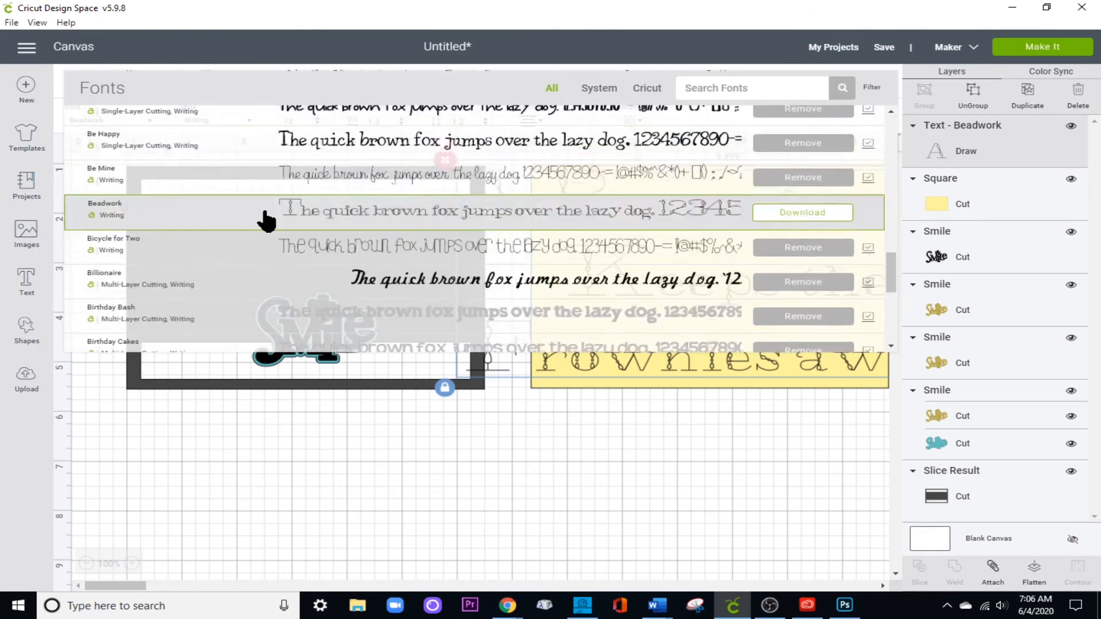
{"action": "left_click", "coordinate": [285, 246]}
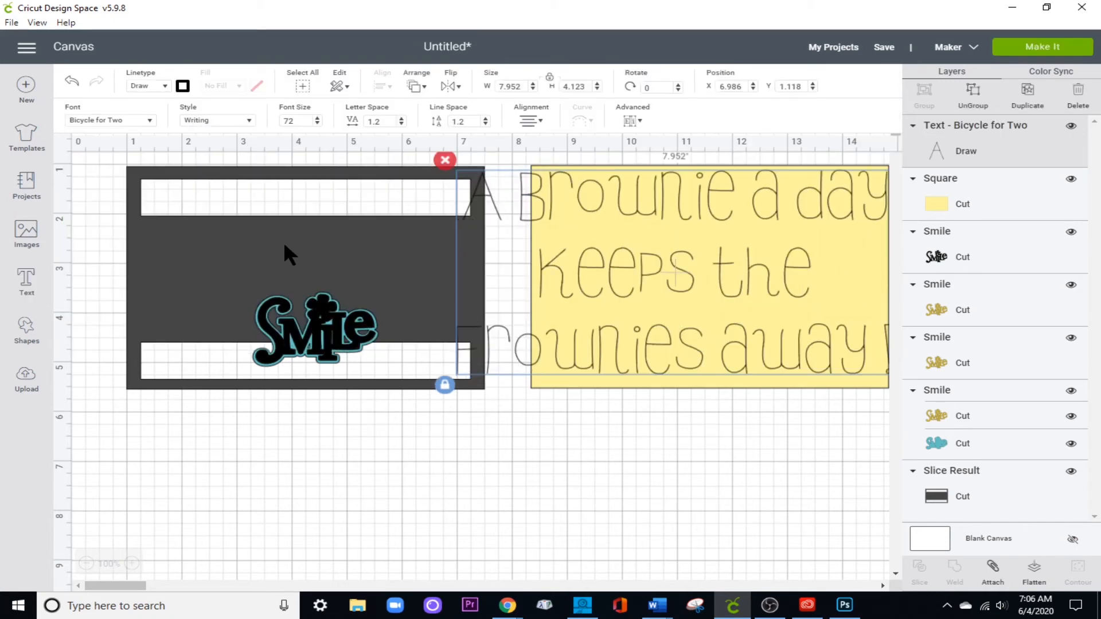
Try the swirly Close to My Heart - Flower Market 2 font on the brownie text.
{"action": "left_click", "coordinate": [150, 120]}
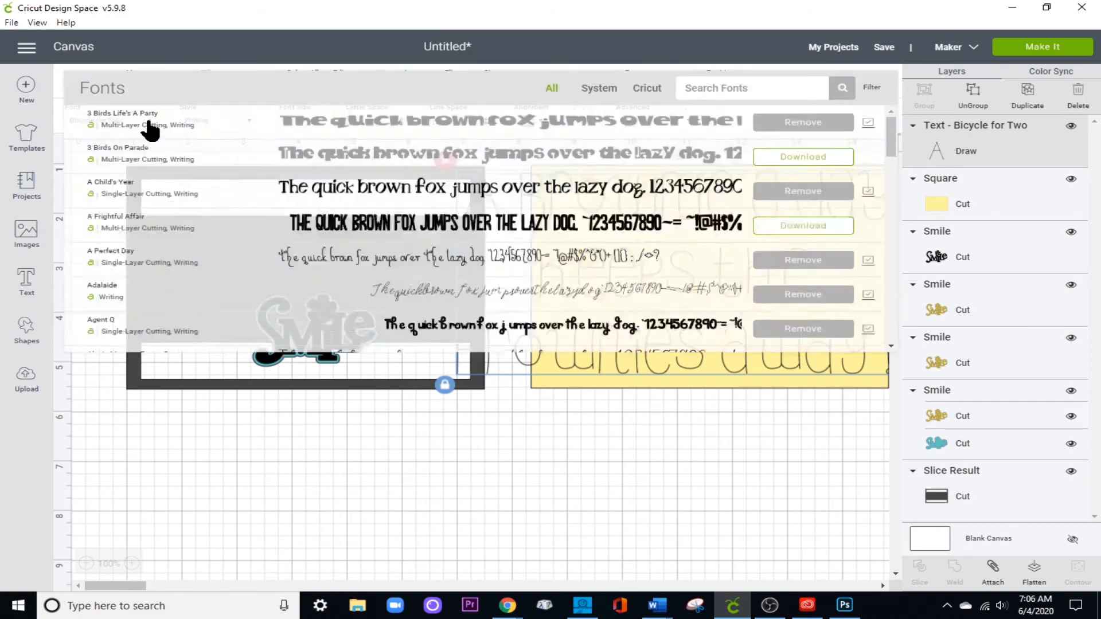
{"action": "scroll", "coordinate": [254, 251], "scroll_direction": "down", "scroll_amount": 4}
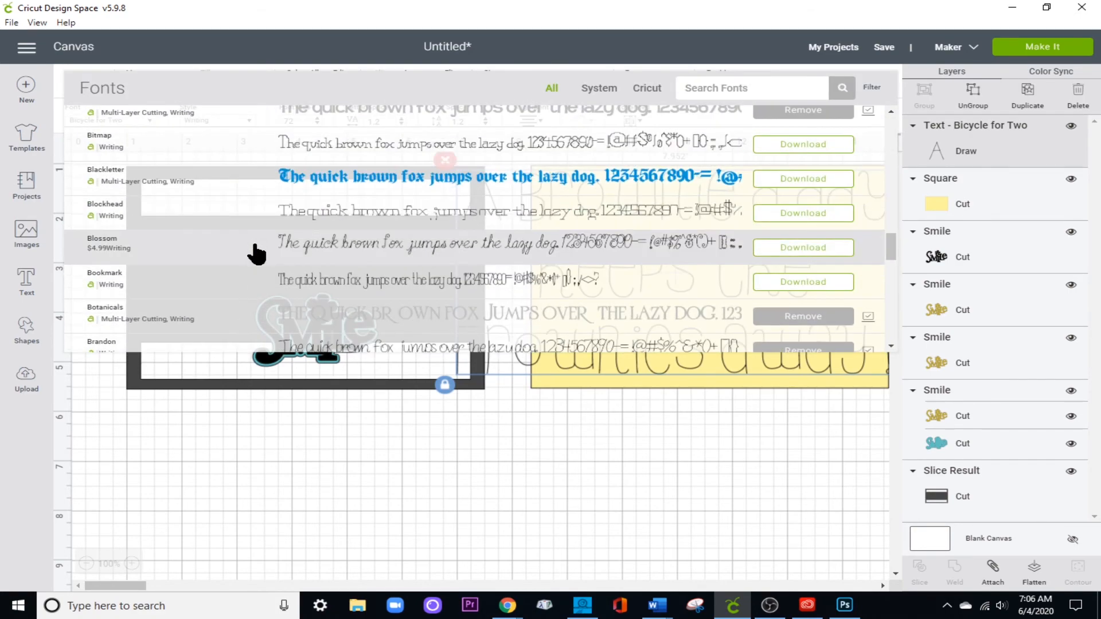
{"action": "scroll", "coordinate": [257, 253], "scroll_direction": "down", "scroll_amount": 7}
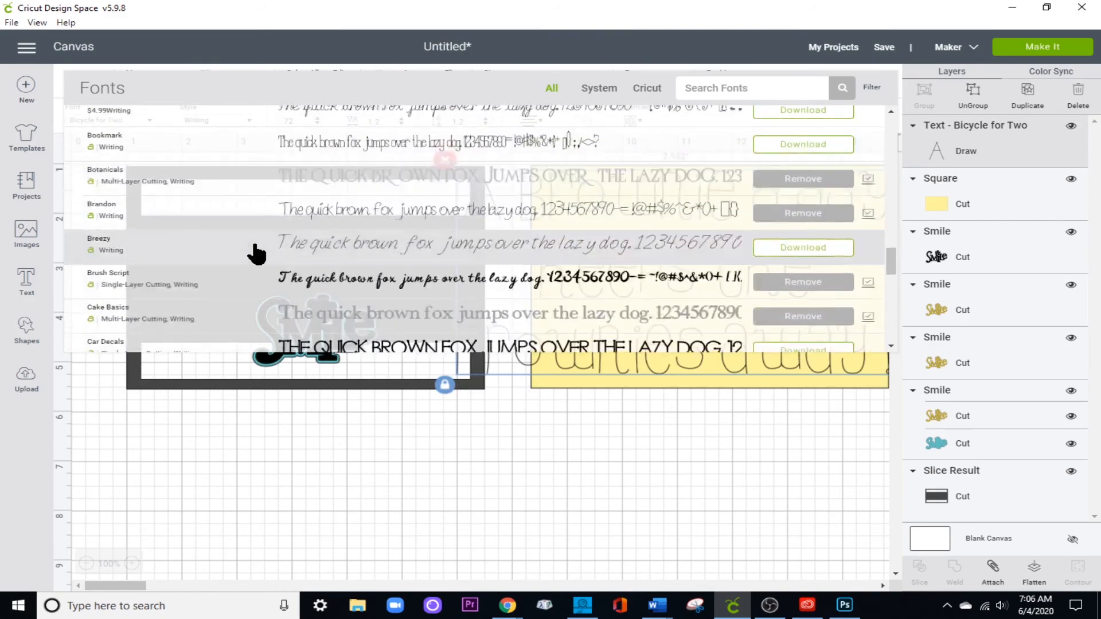
{"action": "scroll", "coordinate": [256, 253], "scroll_direction": "down", "scroll_amount": 2}
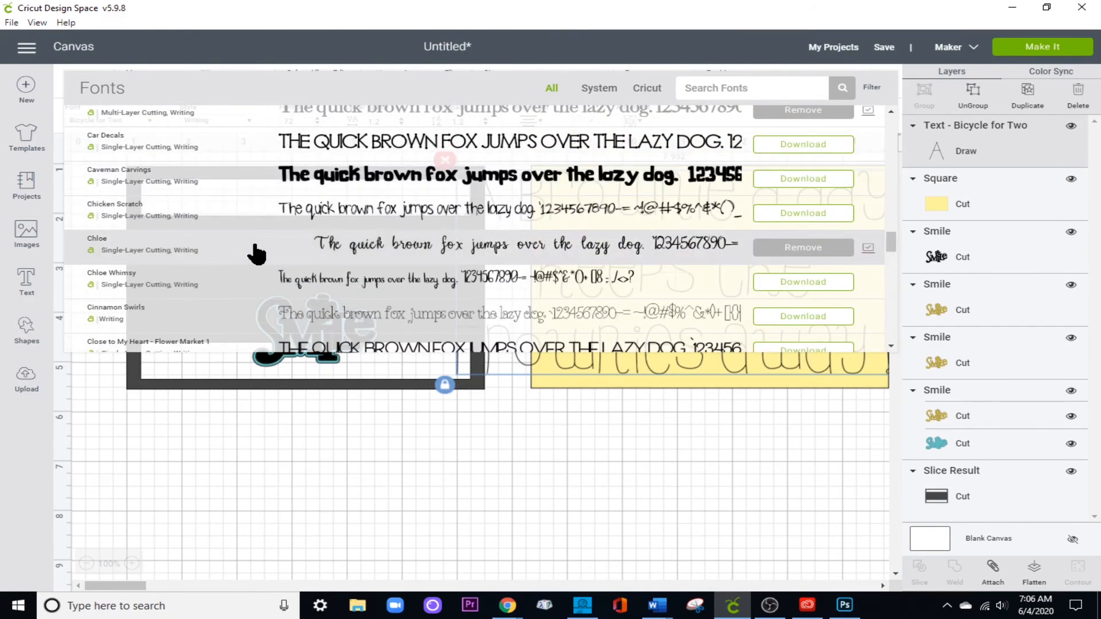
{"action": "scroll", "coordinate": [256, 253], "scroll_direction": "down", "scroll_amount": 2}
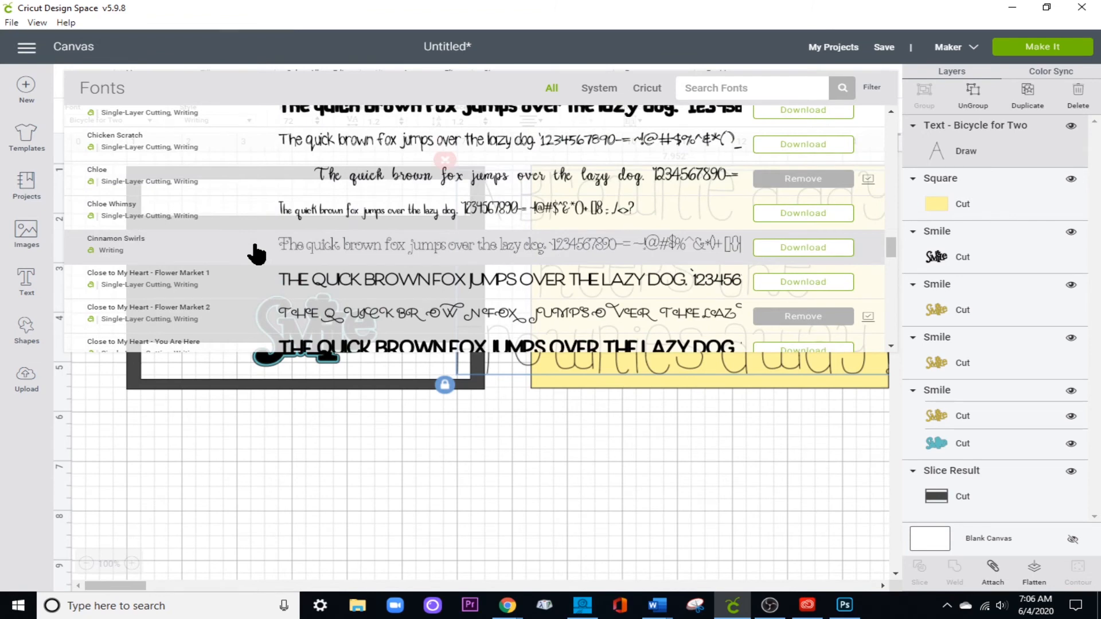
{"action": "scroll", "coordinate": [256, 253], "scroll_direction": "down", "scroll_amount": 2}
{"action": "left_click", "coordinate": [256, 246]}
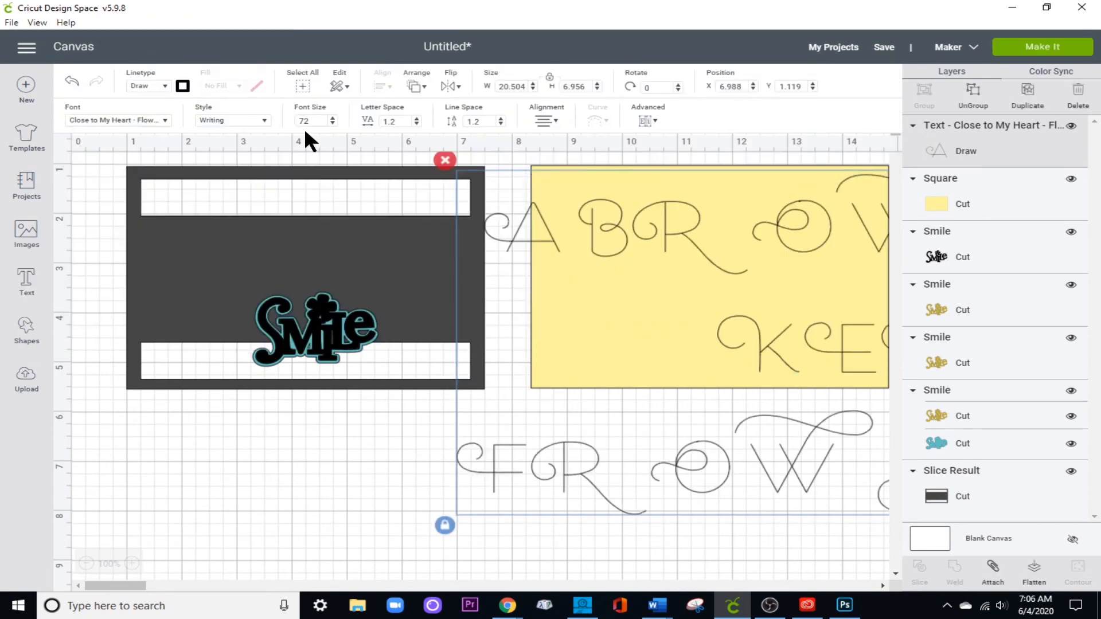
Change the brownie text's font to DJ Flirt.
{"action": "left_click", "coordinate": [165, 118]}
{"action": "scroll", "coordinate": [215, 235], "scroll_direction": "down", "scroll_amount": 5}
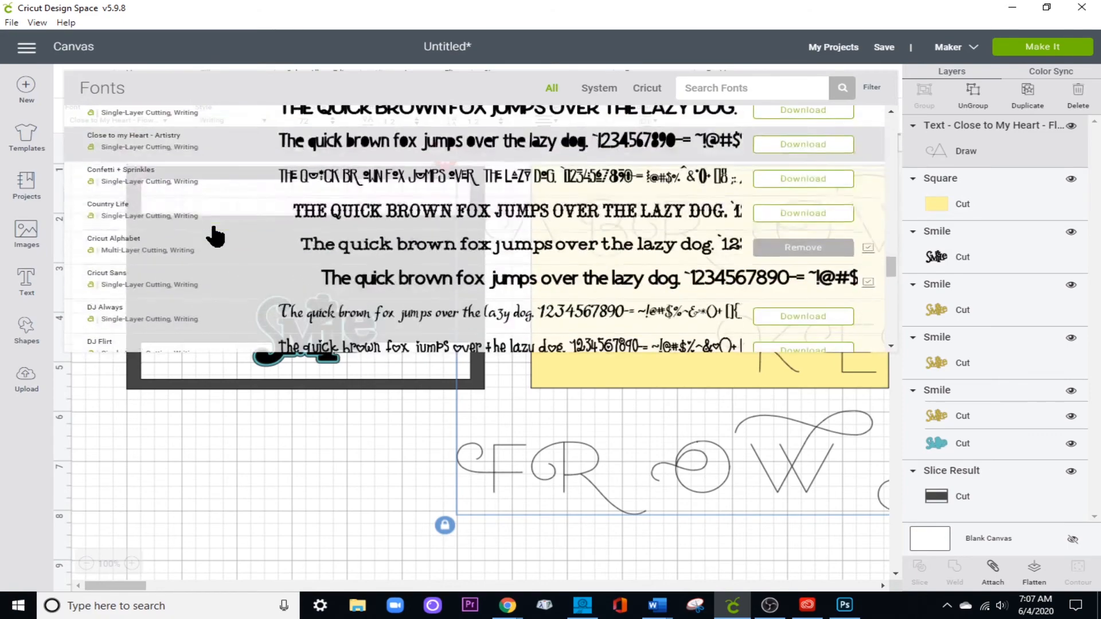
{"action": "scroll", "coordinate": [215, 235], "scroll_direction": "down", "scroll_amount": 2}
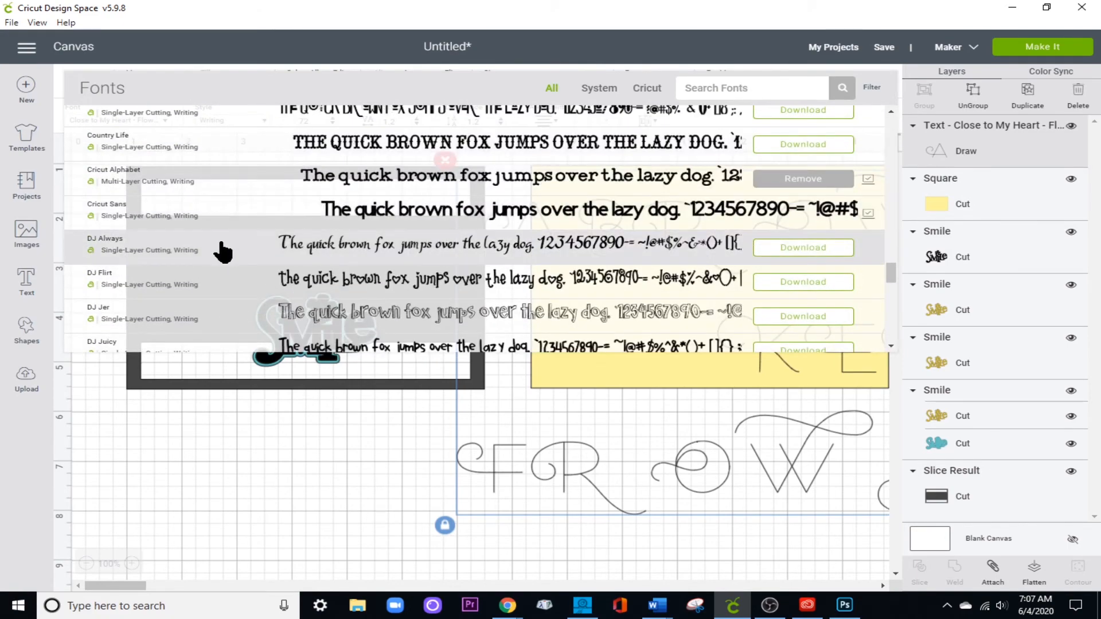
{"action": "left_click", "coordinate": [224, 278]}
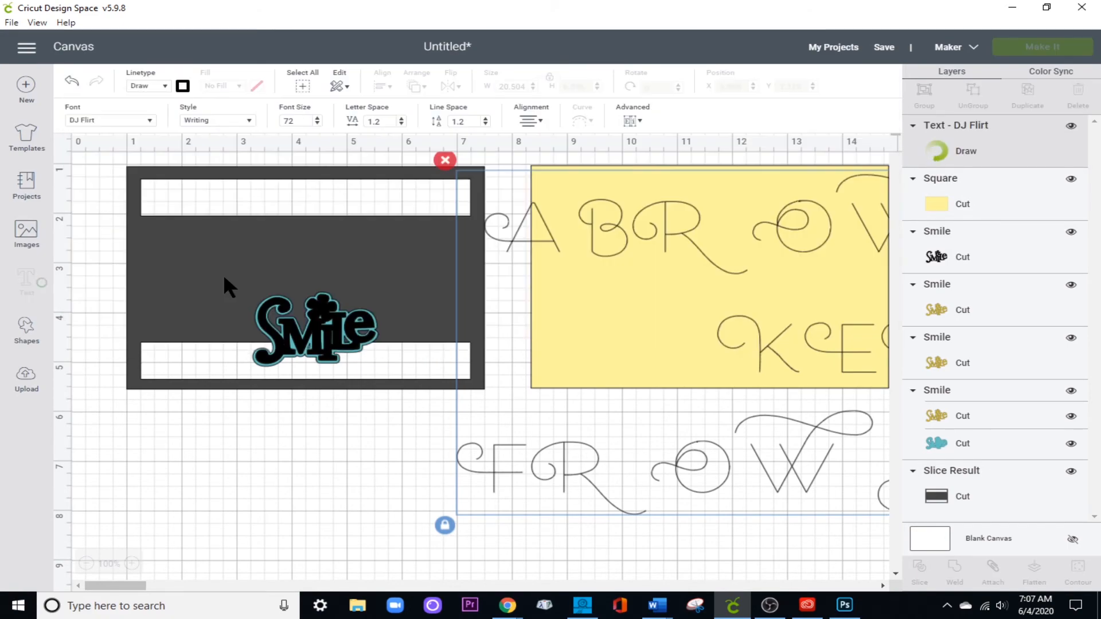
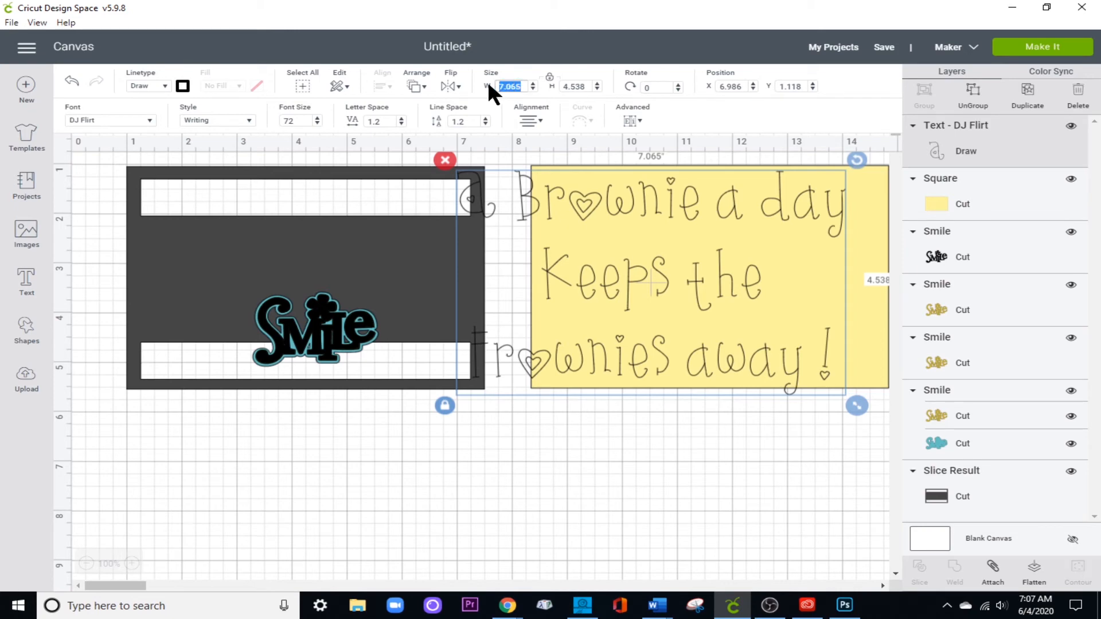
Set the brownie text's width to 5 inches and move it onto the yellow panel.
{"action": "type", "text": "5"}
{"action": "key", "text": "Return"}
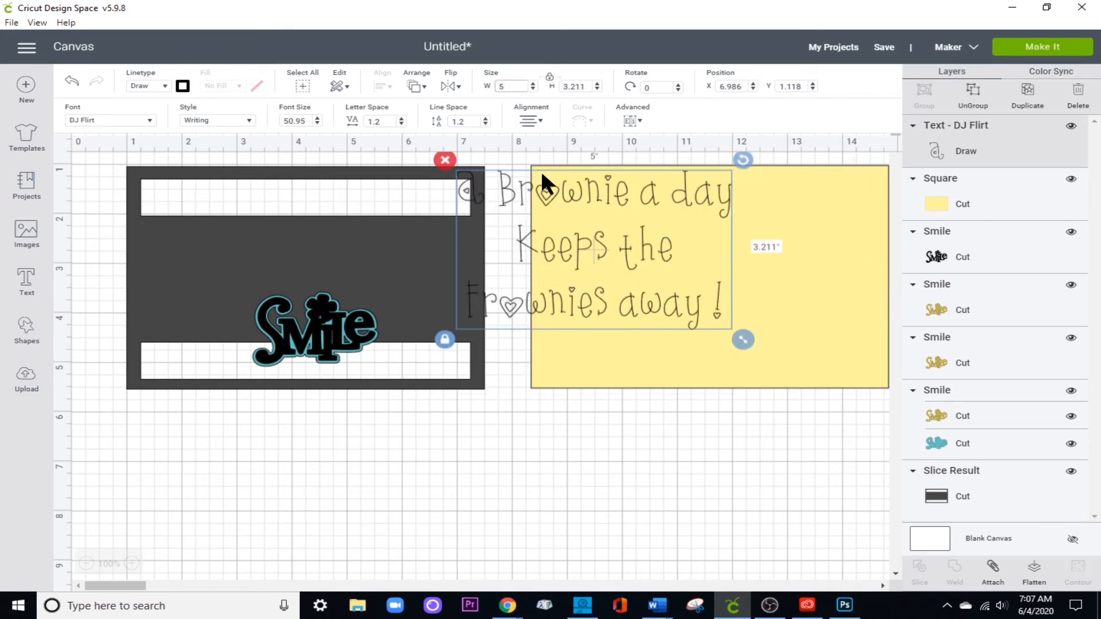
{"action": "left_click_drag", "start_coordinate": [512, 188], "coordinate": [639, 206]}
{"action": "double_click", "coordinate": [639, 207]}
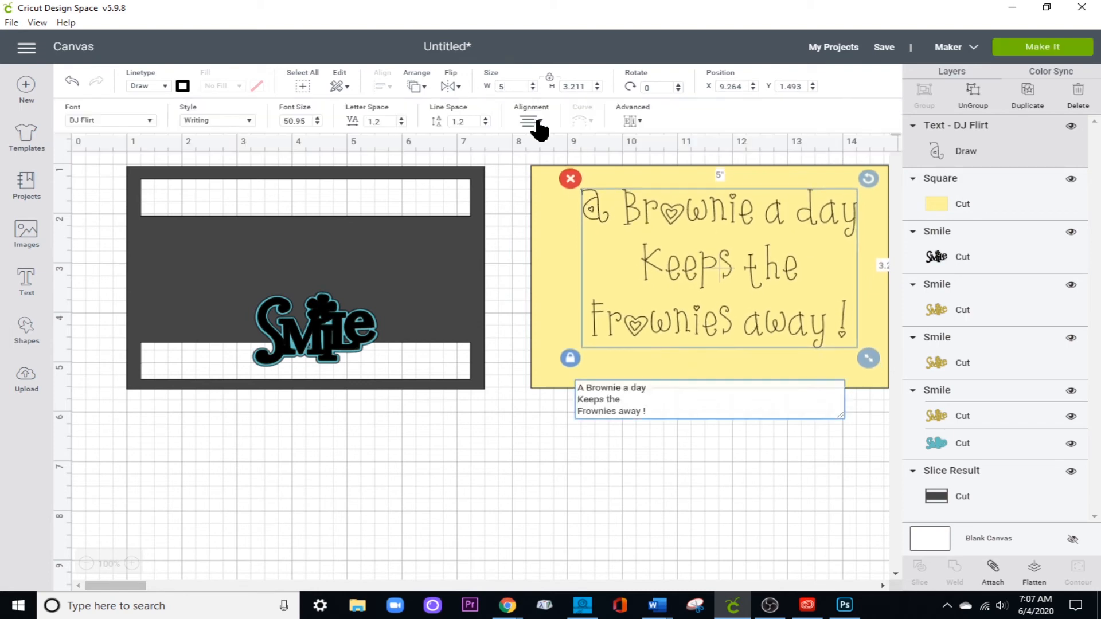
Reduce the brownie text's line spacing to -3 and shift the tightened text slightly down on the yellow panel.
{"action": "left_click", "coordinate": [485, 125]}
{"action": "left_click", "coordinate": [486, 124]}
{"action": "left_click", "coordinate": [486, 124]}
{"action": "left_click", "coordinate": [486, 125]}
{"action": "left_click", "coordinate": [486, 124]}
{"action": "left_click", "coordinate": [485, 125]}
{"action": "left_click", "coordinate": [486, 124]}
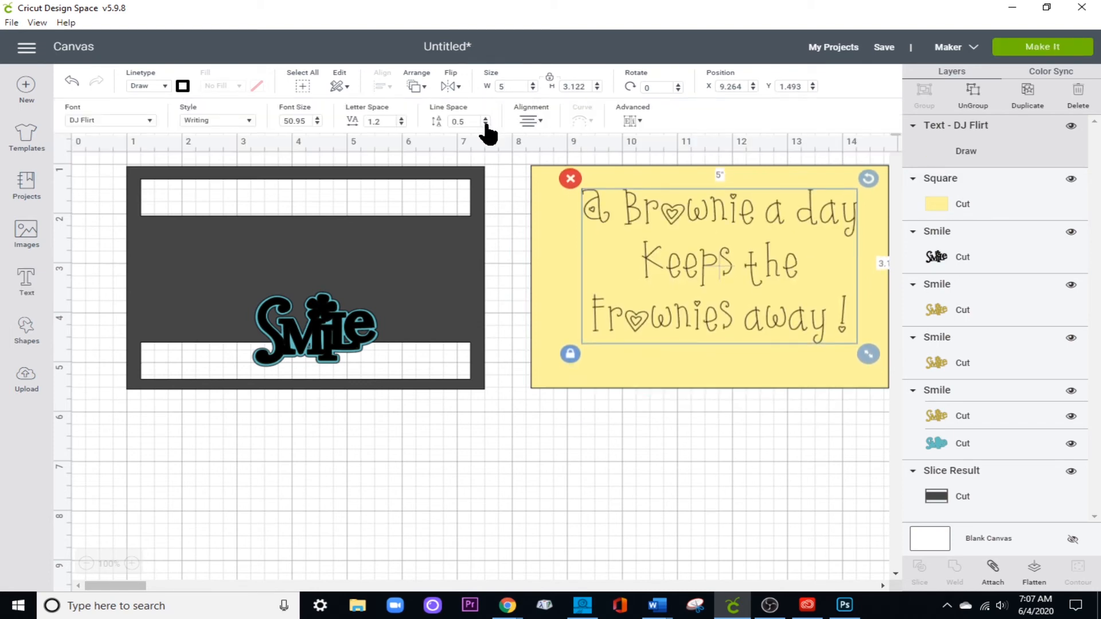
{"action": "left_click", "coordinate": [486, 125]}
{"action": "left_click", "coordinate": [486, 124]}
{"action": "left_click", "coordinate": [486, 124]}
{"action": "left_click", "coordinate": [485, 125]}
{"action": "left_click", "coordinate": [485, 124]}
{"action": "left_click", "coordinate": [486, 125]}
{"action": "left_click", "coordinate": [485, 124]}
{"action": "left_click", "coordinate": [486, 124]}
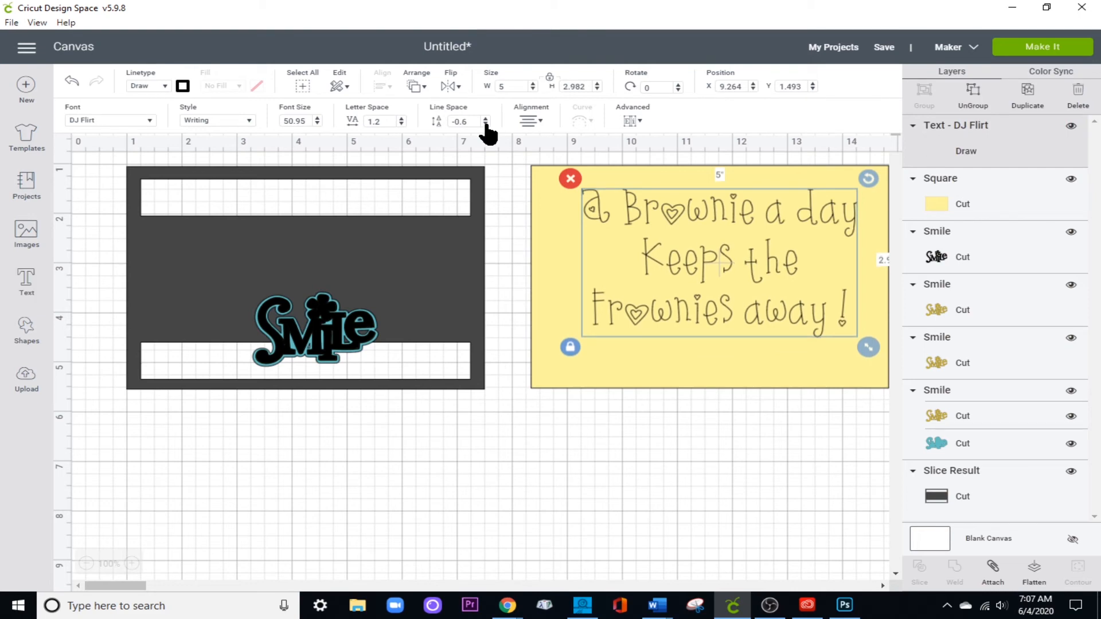
{"action": "left_click", "coordinate": [486, 124]}
{"action": "left_click", "coordinate": [486, 124]}
{"action": "left_click", "coordinate": [486, 124]}
{"action": "left_click", "coordinate": [486, 125]}
{"action": "left_click", "coordinate": [485, 125]}
{"action": "left_click", "coordinate": [486, 124]}
{"action": "left_click", "coordinate": [486, 124]}
{"action": "left_click", "coordinate": [486, 124]}
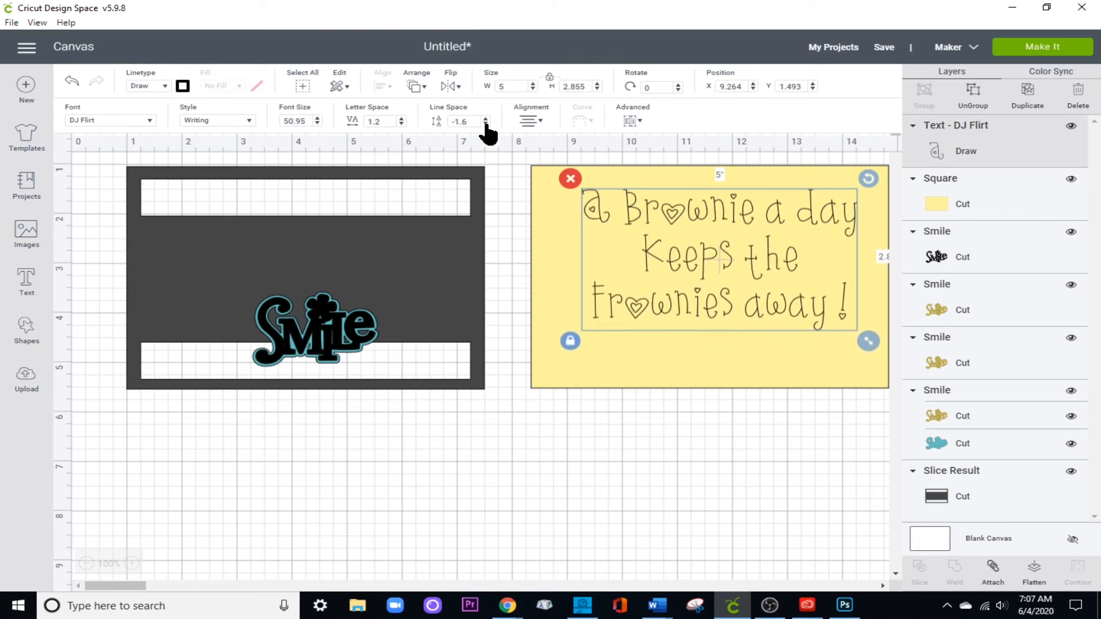
{"action": "left_click", "coordinate": [485, 125]}
{"action": "left_click", "coordinate": [486, 125]}
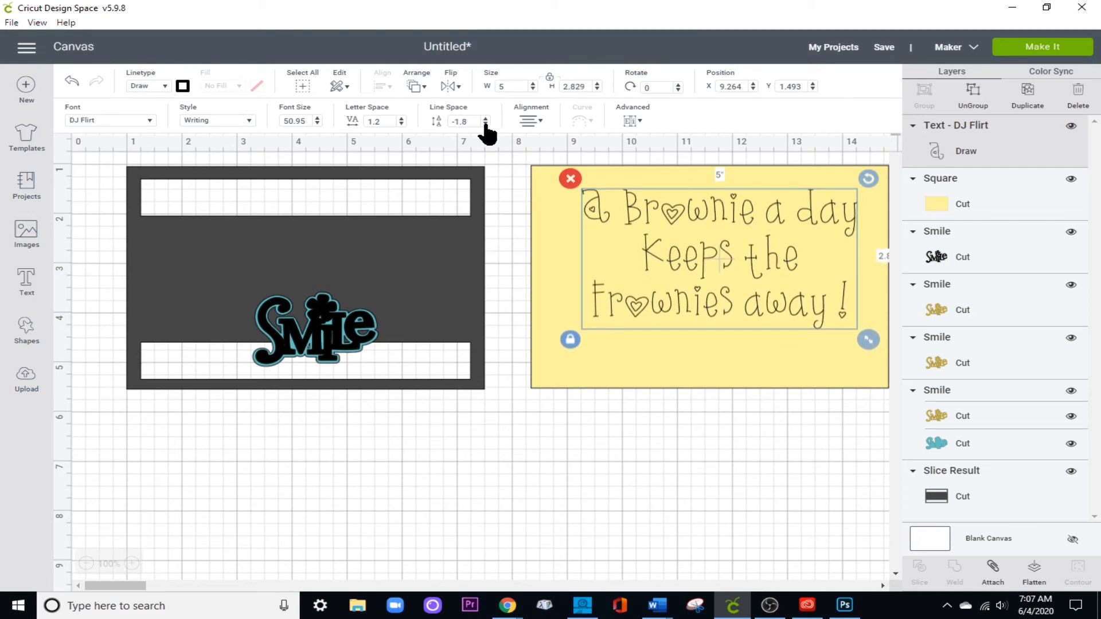
{"action": "left_click", "coordinate": [486, 125]}
{"action": "left_click", "coordinate": [486, 124]}
{"action": "left_click", "coordinate": [486, 125]}
{"action": "left_click", "coordinate": [486, 124]}
{"action": "left_click", "coordinate": [486, 125]}
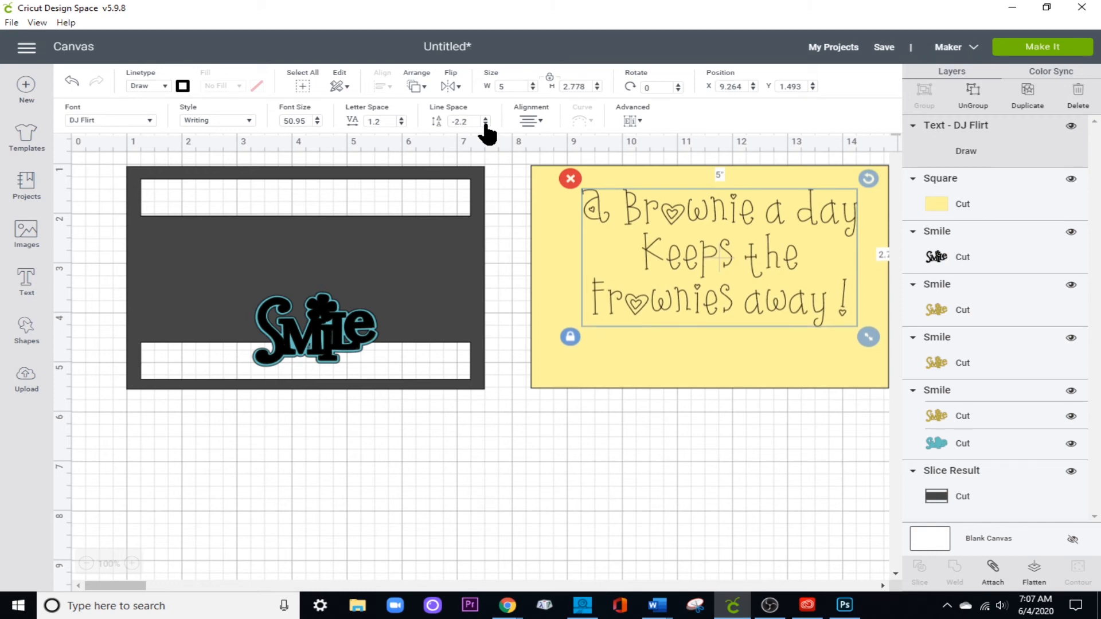
{"action": "left_click", "coordinate": [485, 124]}
{"action": "left_click", "coordinate": [486, 125]}
{"action": "left_click", "coordinate": [486, 124]}
{"action": "left_click", "coordinate": [486, 125]}
{"action": "left_click", "coordinate": [485, 124]}
{"action": "left_click", "coordinate": [486, 125]}
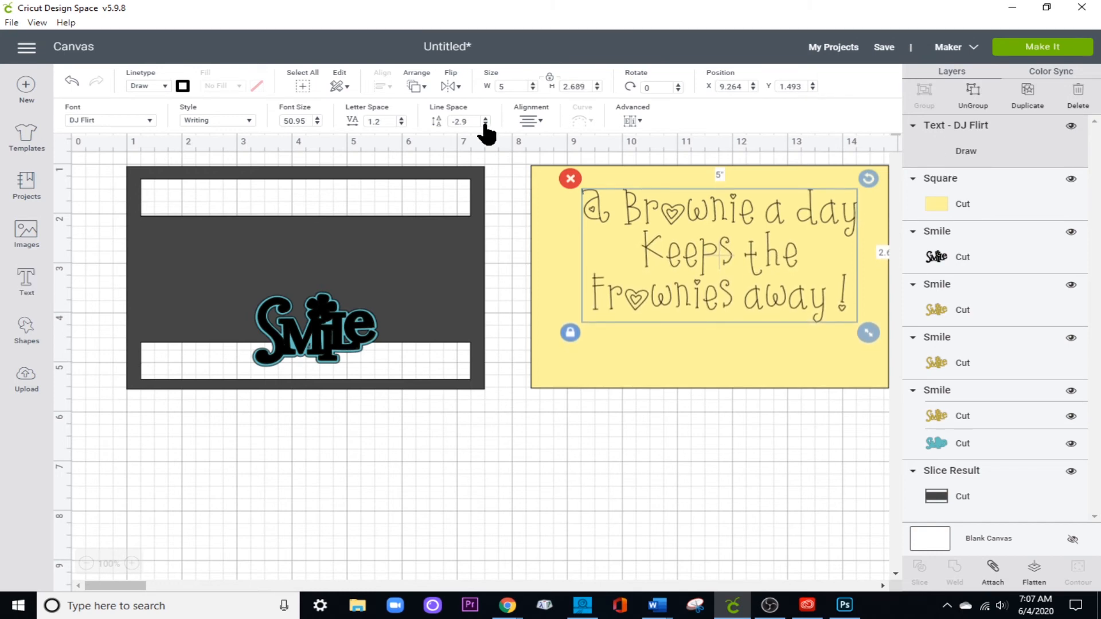
{"action": "left_click", "coordinate": [486, 124]}
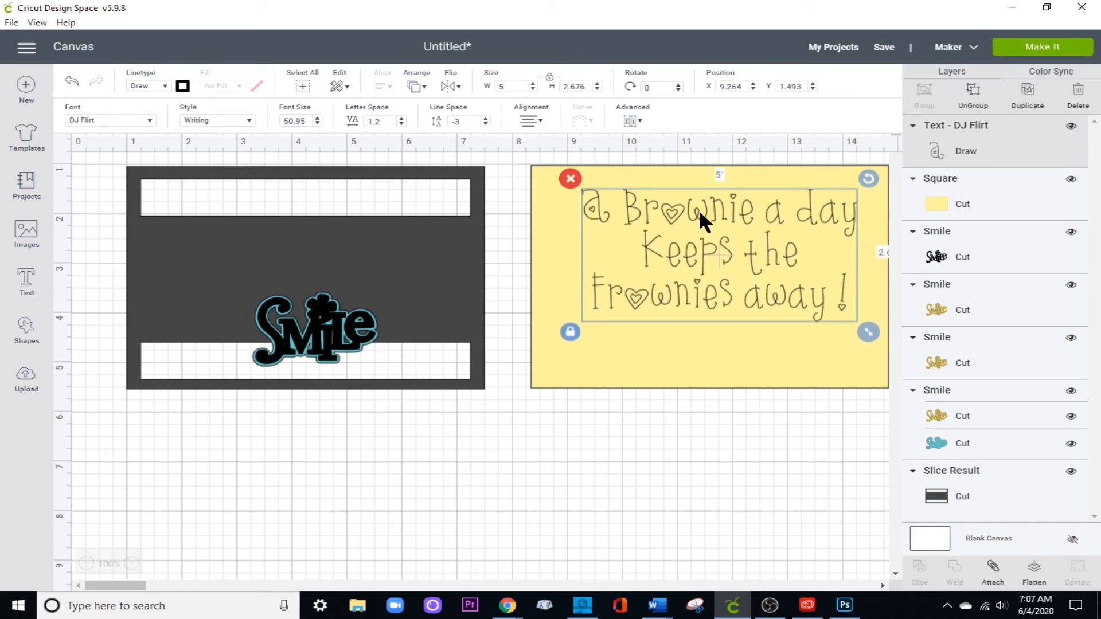
{"action": "left_click_drag", "start_coordinate": [698, 209], "coordinate": [692, 225]}
{"action": "left_click", "coordinate": [691, 225]}
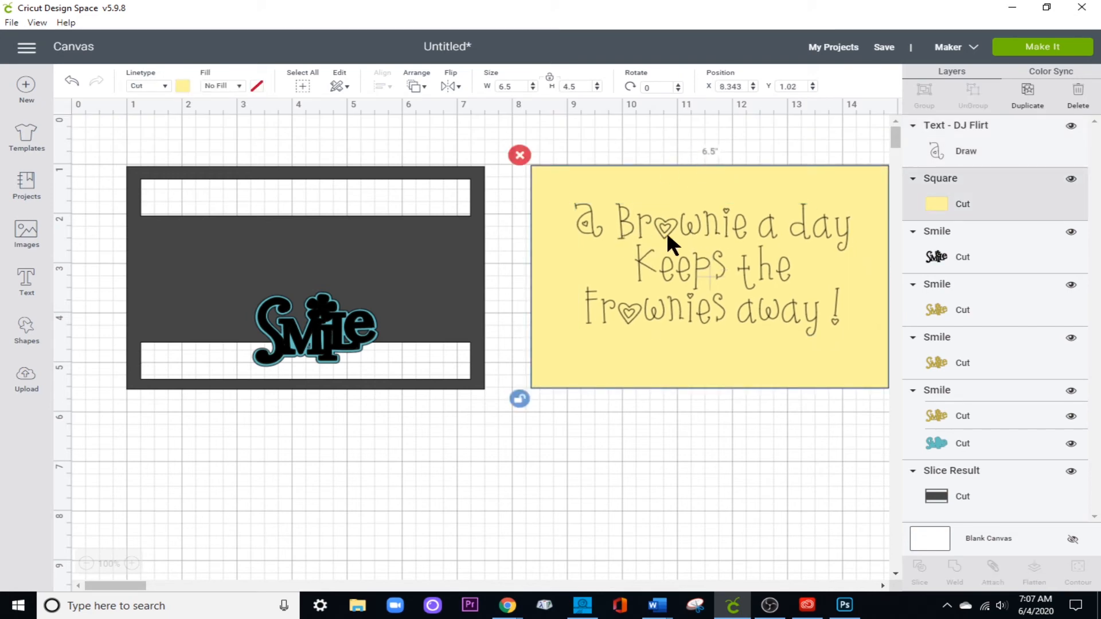
Duplicate the brownie text and place one copy on the empty canvas below the yellow panel.
{"action": "left_click", "coordinate": [677, 148]}
{"action": "left_click", "coordinate": [678, 228]}
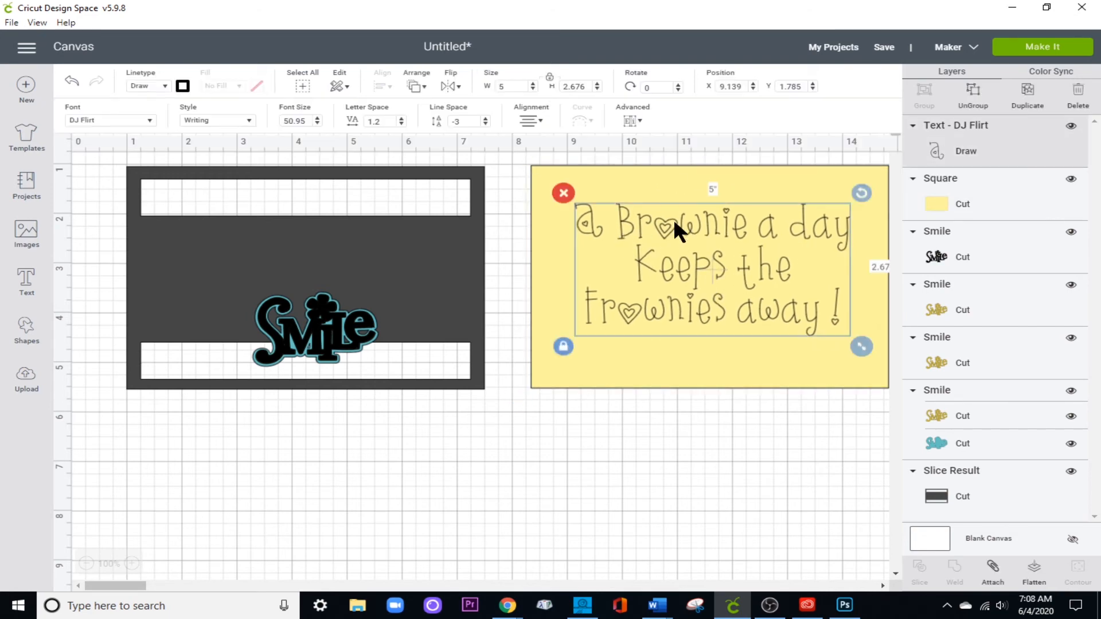
{"action": "left_click", "coordinate": [1024, 97]}
{"action": "left_click_drag", "start_coordinate": [678, 287], "coordinate": [411, 450]}
Center the brownie text on the yellow panel, both horizontally and vertically.
{"action": "left_click", "coordinate": [719, 280]}
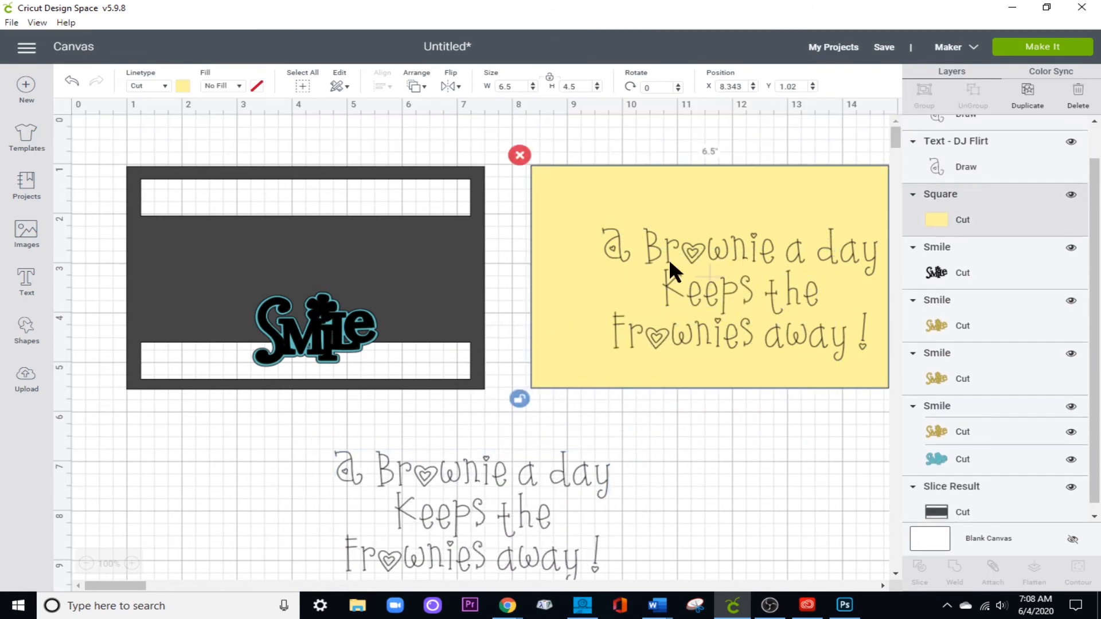
{"action": "left_click", "coordinate": [677, 257]}
{"action": "left_click", "coordinate": [514, 208]}
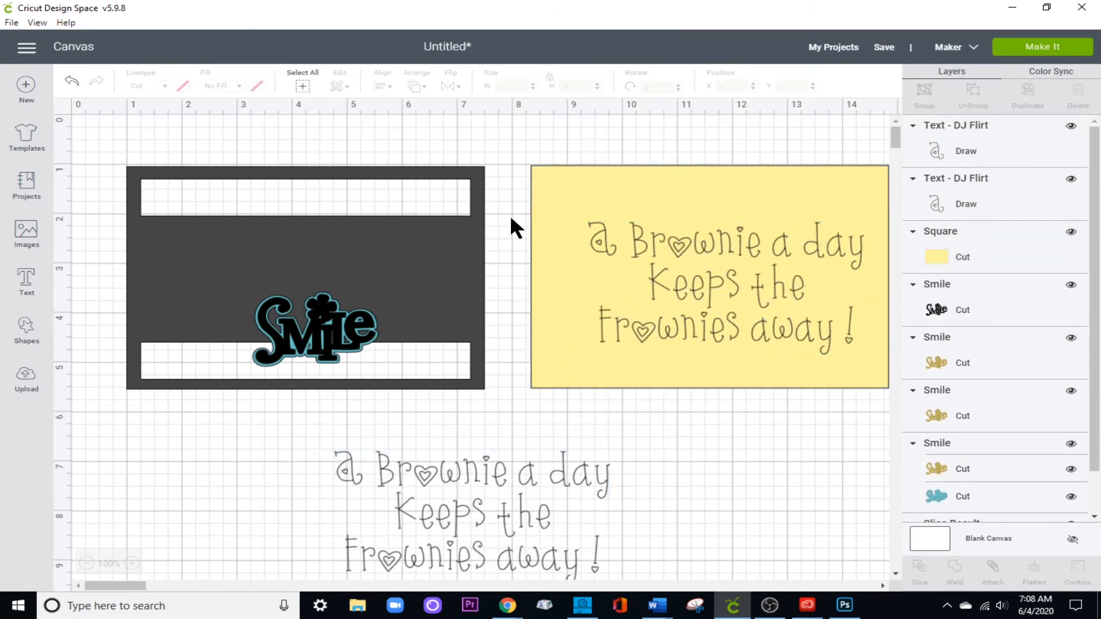
{"action": "left_click_drag", "start_coordinate": [510, 214], "coordinate": [696, 273]}
{"action": "left_click", "coordinate": [378, 86]}
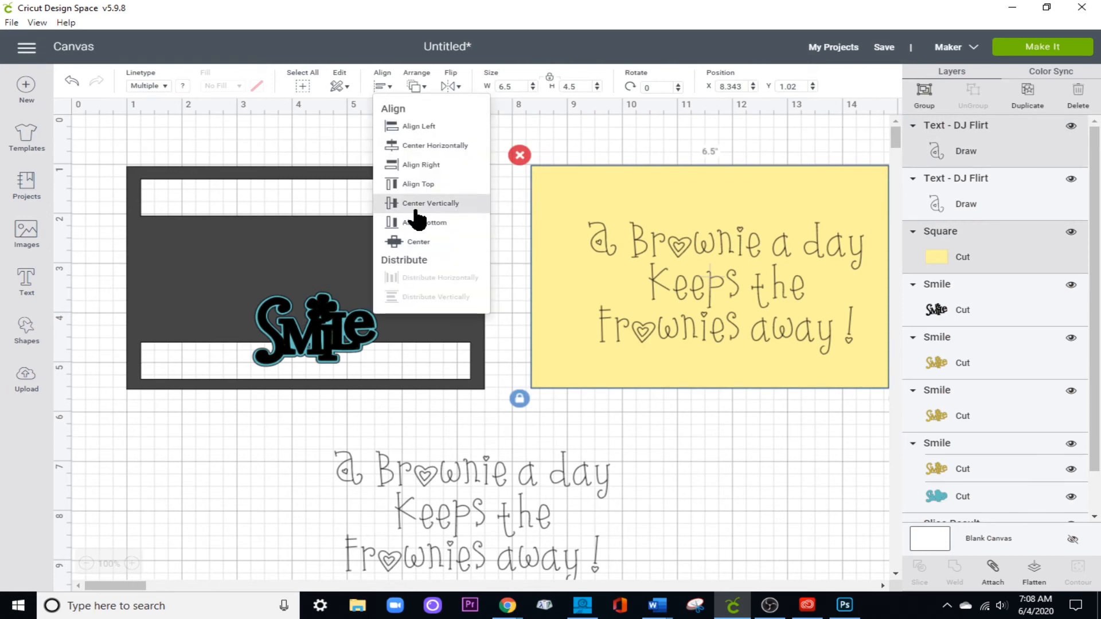
{"action": "left_click", "coordinate": [426, 245]}
{"action": "left_click", "coordinate": [721, 424]}
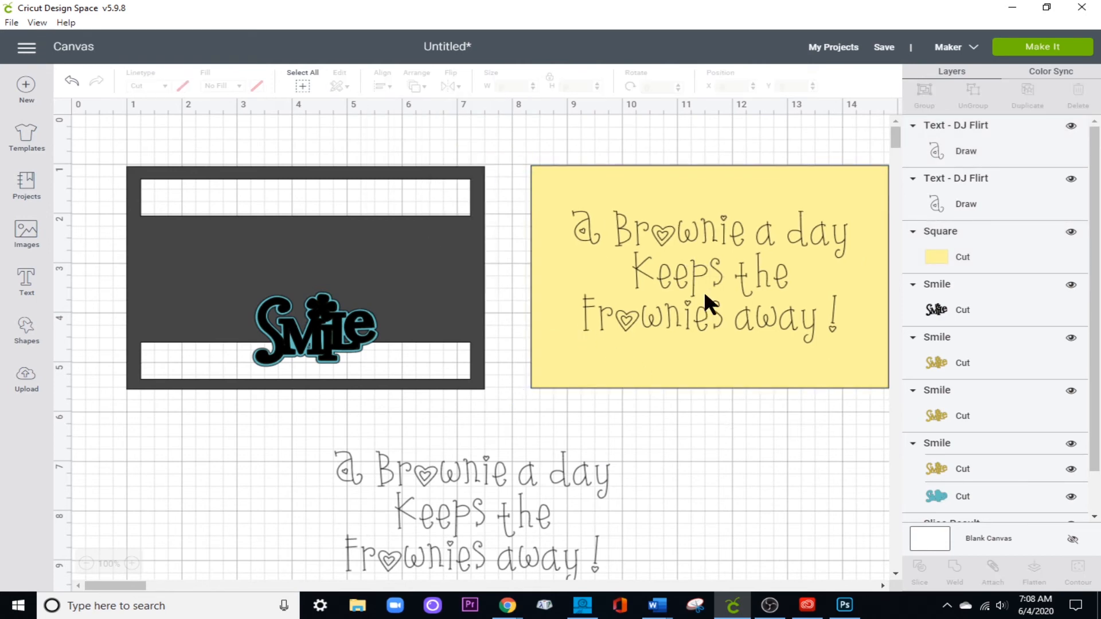
Nudge the brownie text up on the yellow panel to a Y position of 1.332.
{"action": "left_click", "coordinate": [704, 291]}
{"action": "key", "text": "Up"}
{"action": "key", "text": "Up"}
{"action": "key", "text": "Up"}
{"action": "key", "text": "Up"}
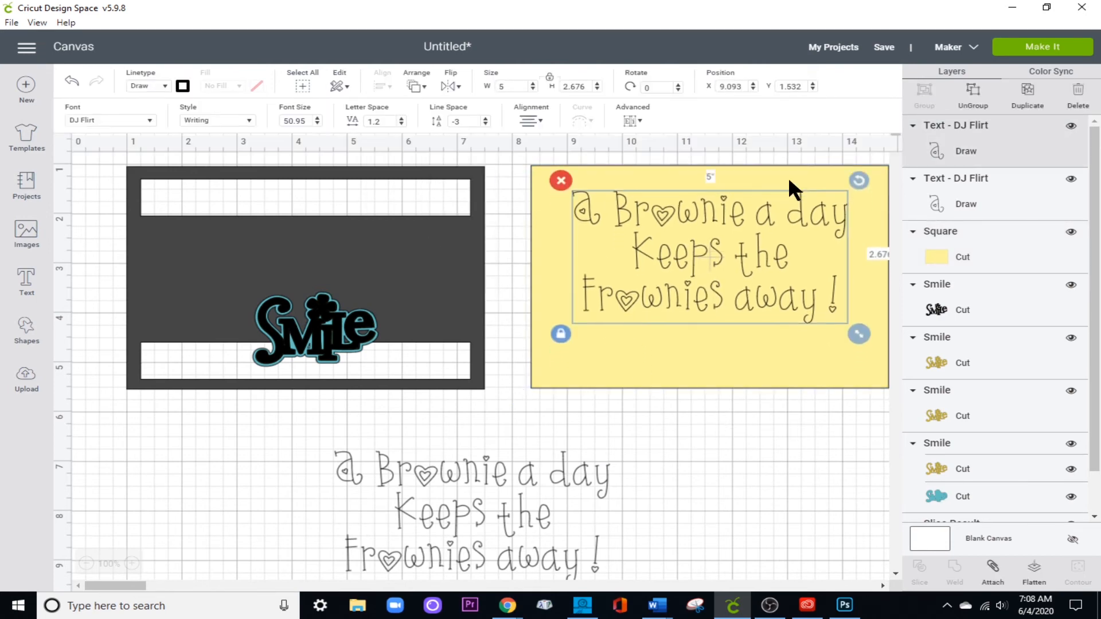
{"action": "key", "text": "Up"}
{"action": "key", "text": "Up"}
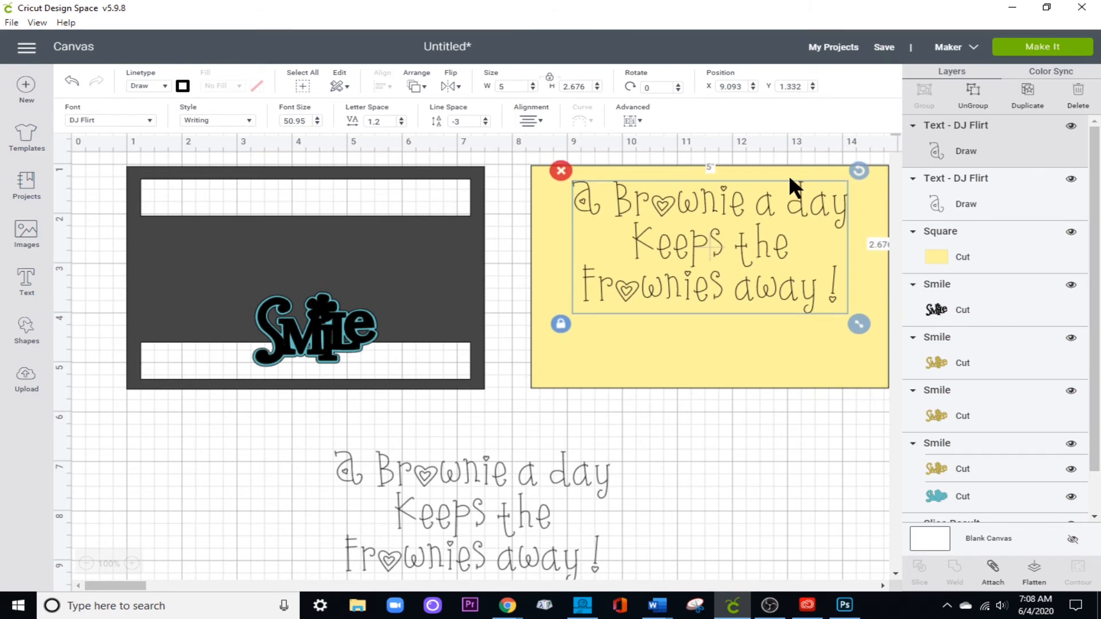
Attach the brownie text to the yellow panel.
{"action": "left_click_drag", "start_coordinate": [506, 267], "coordinate": [654, 316]}
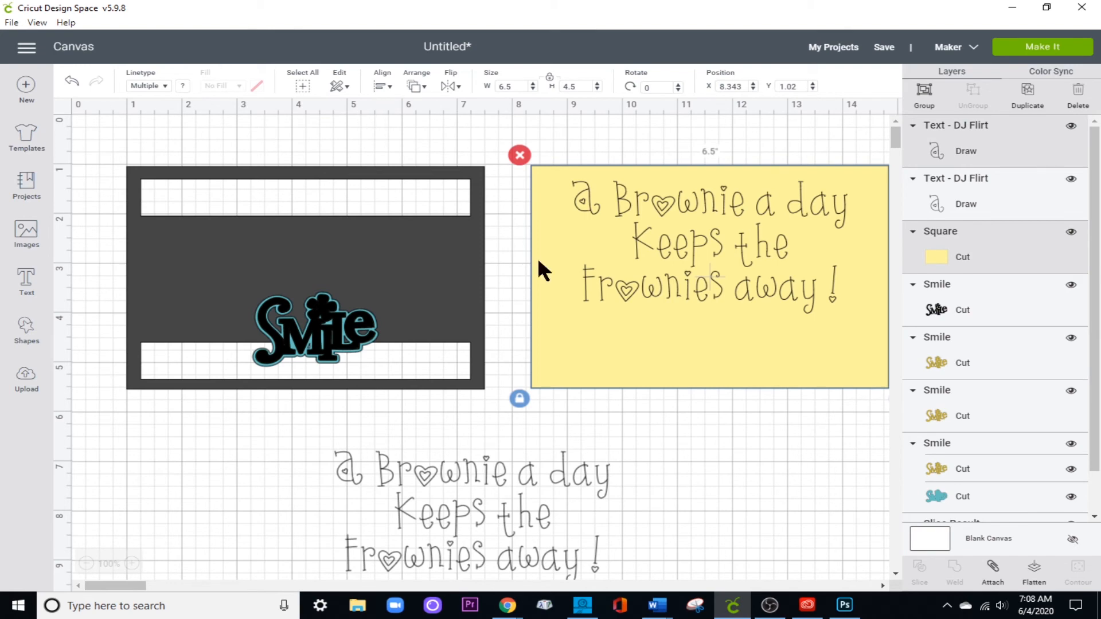
{"action": "left_click", "coordinate": [994, 577]}
{"action": "left_click", "coordinate": [760, 478]}
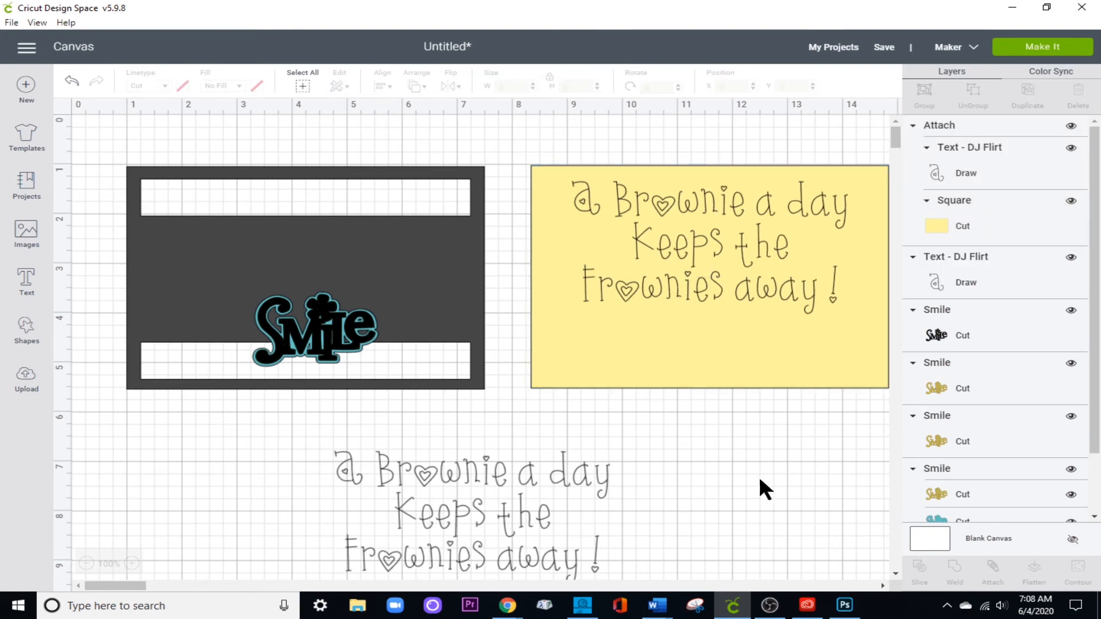
Move the spare copy of the brownie text to the empty canvas area under the dark slotted frame.
{"action": "double_click", "coordinate": [503, 505]}
{"action": "scroll", "coordinate": [499, 499], "scroll_direction": "down", "scroll_amount": 3}
{"action": "left_click_drag", "start_coordinate": [476, 328], "coordinate": [382, 340]}
{"action": "left_click_drag", "start_coordinate": [440, 277], "coordinate": [166, 302]}
{"action": "left_click", "coordinate": [670, 369]}
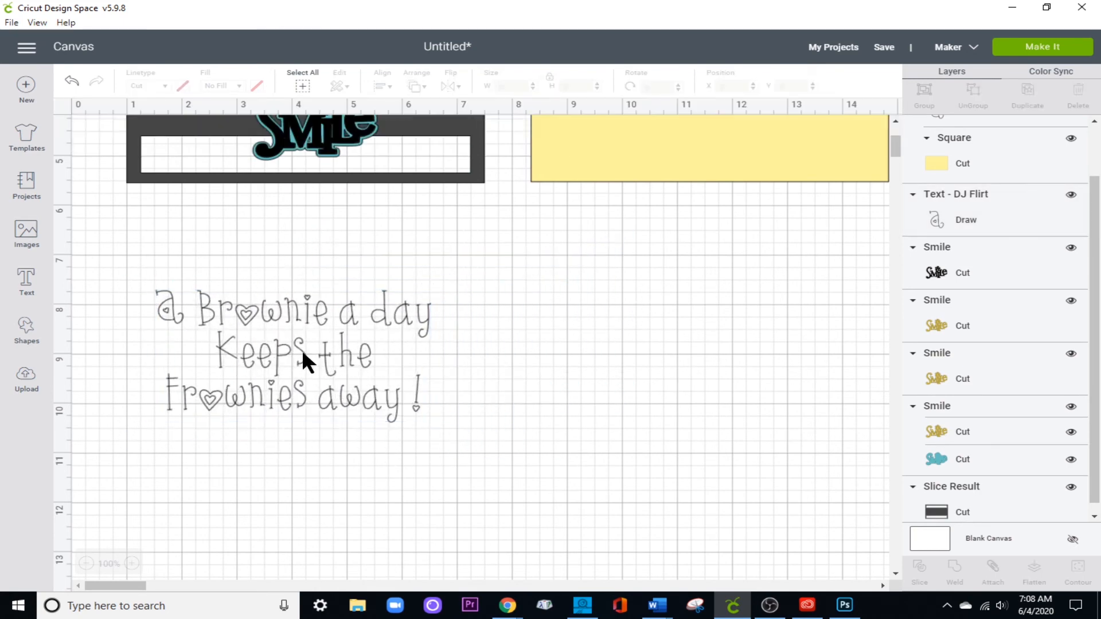
Try the Dandelion writing font on the spare brownie text.
{"action": "left_click", "coordinate": [253, 357]}
{"action": "left_click", "coordinate": [151, 122]}
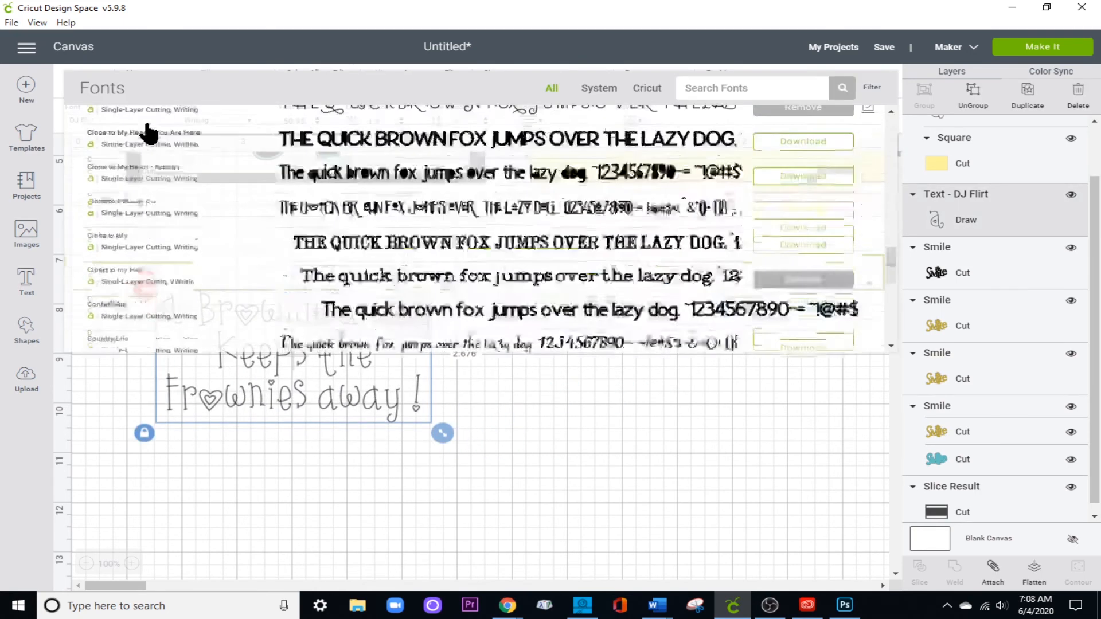
{"action": "left_click", "coordinate": [311, 324]}
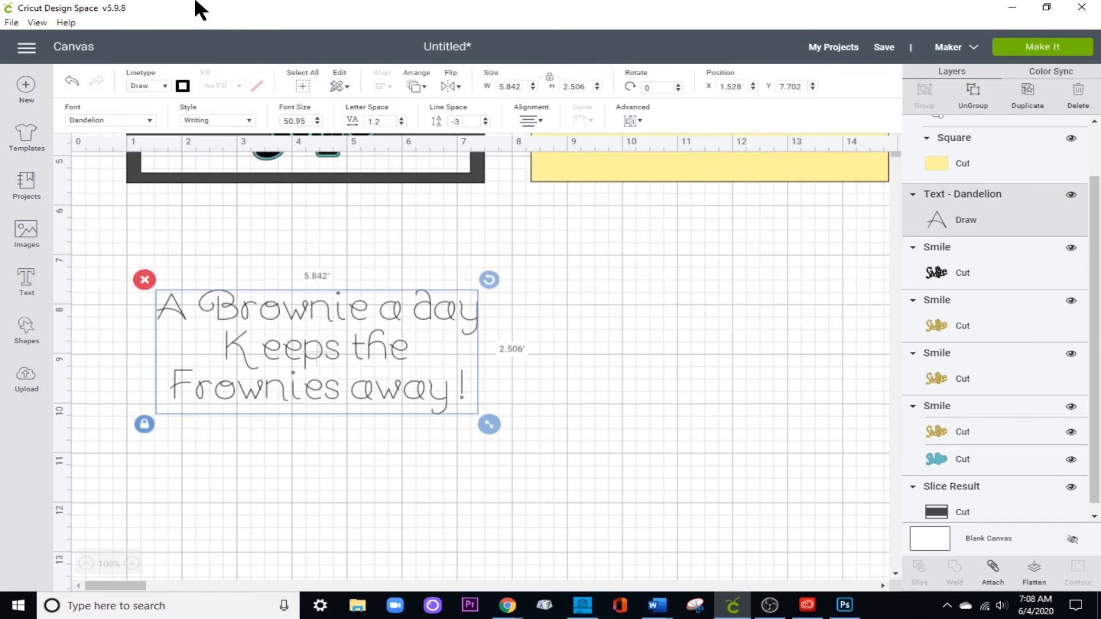
Change the spare text's font to Close to My Heart - Flower Market 2 and ungroup it into separate letters.
{"action": "left_click", "coordinate": [150, 120]}
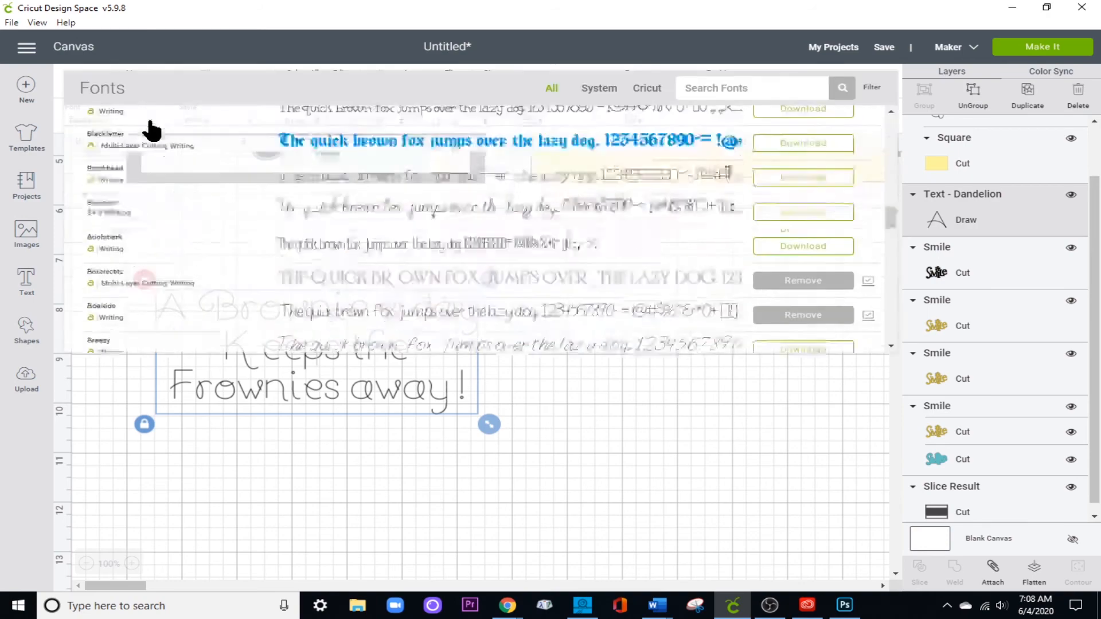
{"action": "scroll", "coordinate": [308, 216], "scroll_direction": "down", "scroll_amount": 10}
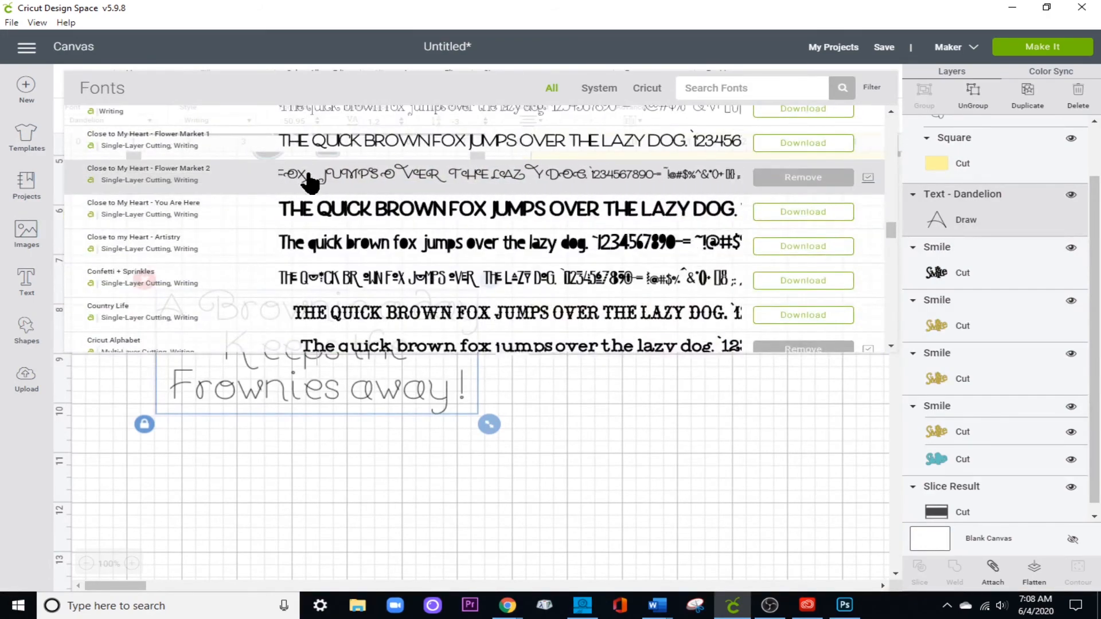
{"action": "left_click", "coordinate": [310, 182]}
{"action": "left_click_drag", "start_coordinate": [513, 385], "coordinate": [462, 328]}
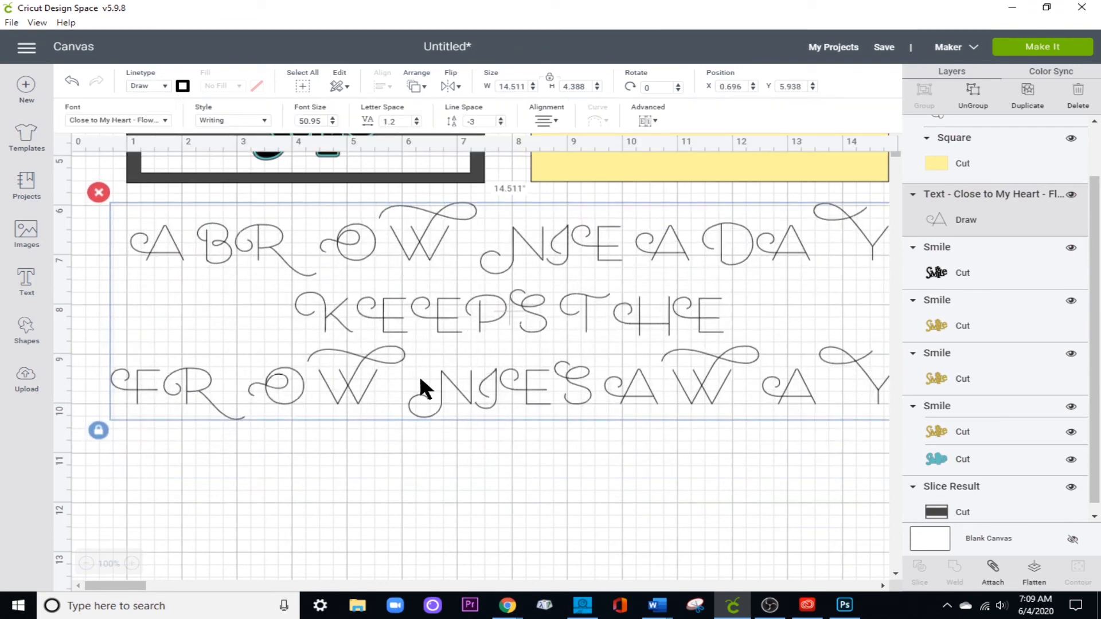
{"action": "left_click", "coordinate": [972, 106]}
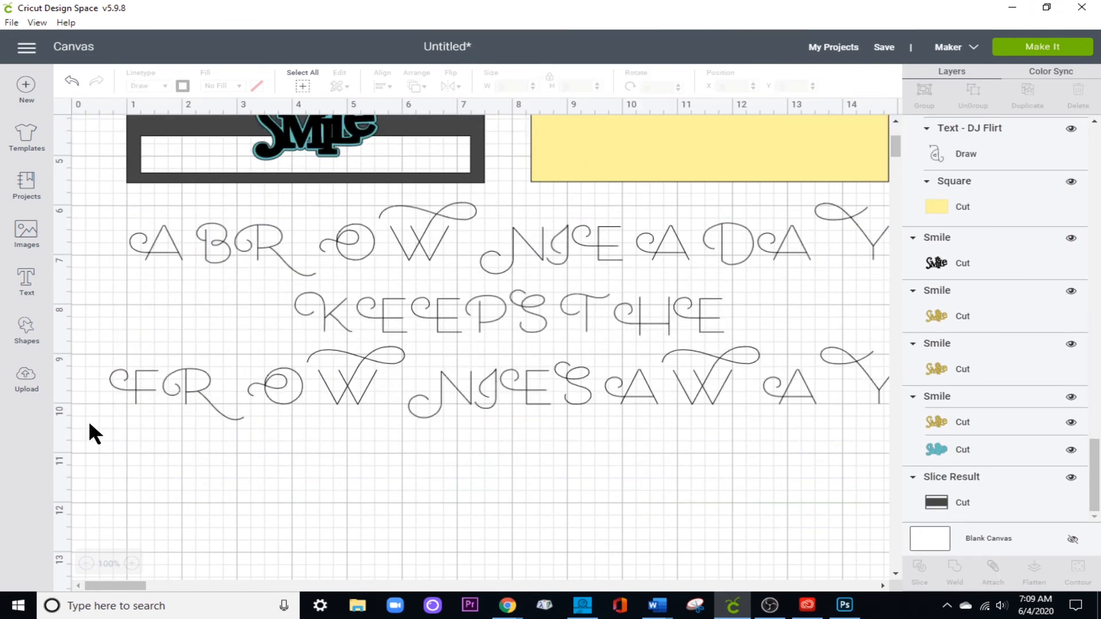
{"action": "left_click_drag", "start_coordinate": [116, 423], "coordinate": [216, 427]}
{"action": "left_click_drag", "start_coordinate": [219, 427], "coordinate": [264, 429]}
{"action": "left_click_drag", "start_coordinate": [120, 393], "coordinate": [153, 400]}
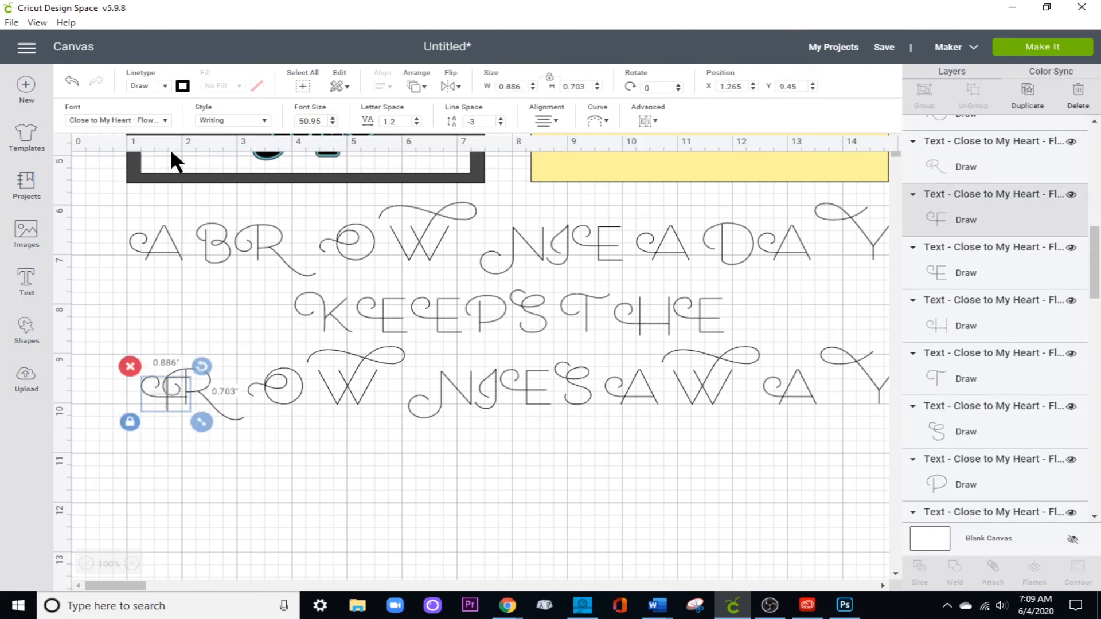
{"action": "left_click", "coordinate": [70, 81]}
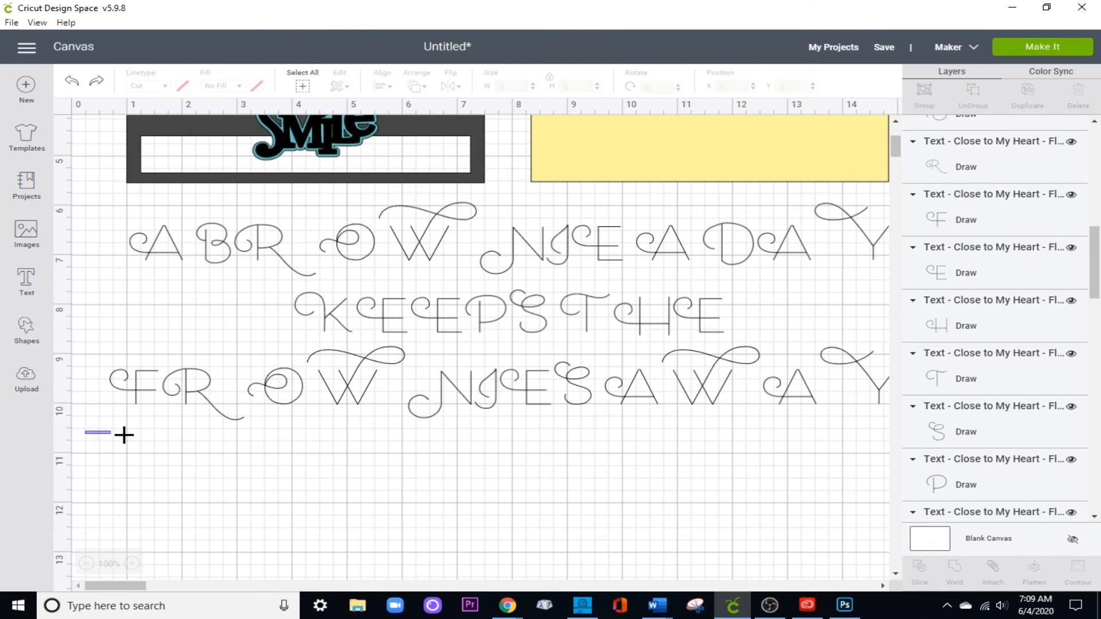
Move the letters of FROWNIES below the rest of the saying and delete the letters of the other words.
{"action": "left_click_drag", "start_coordinate": [124, 434], "coordinate": [579, 384]}
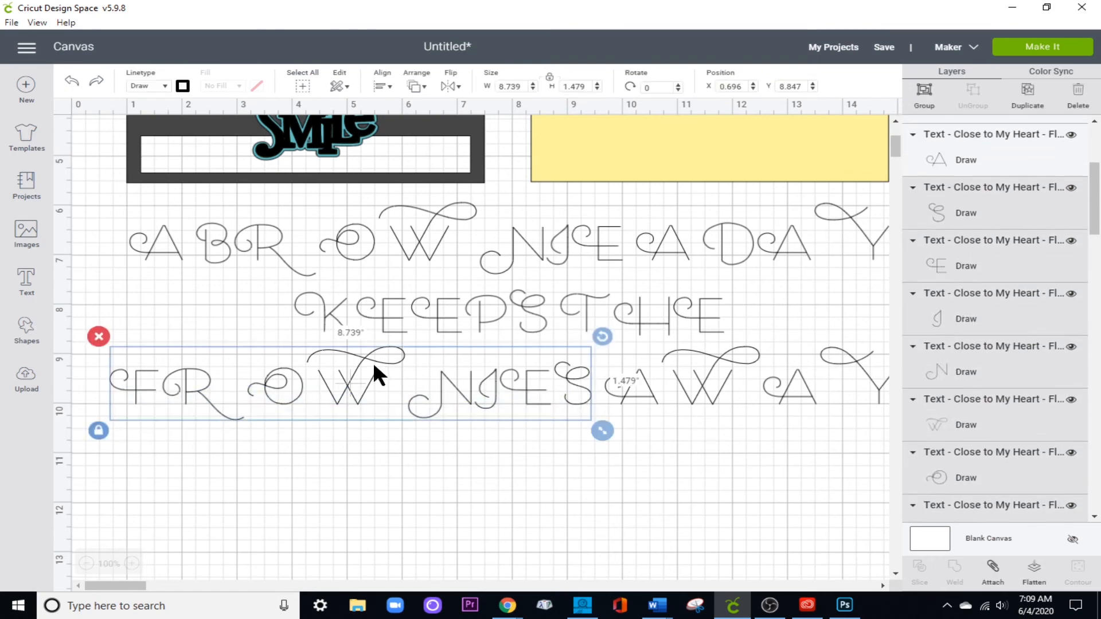
{"action": "left_click_drag", "start_coordinate": [373, 363], "coordinate": [372, 507]}
{"action": "scroll", "coordinate": [343, 445], "scroll_direction": "down", "scroll_amount": 3}
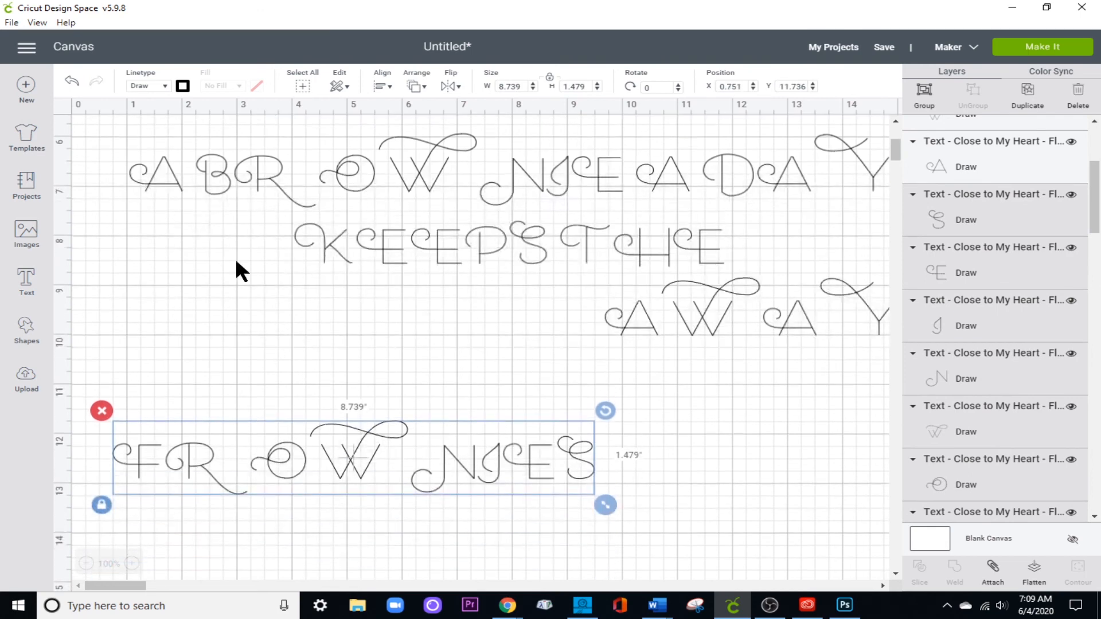
{"action": "left_click_drag", "start_coordinate": [105, 170], "coordinate": [876, 329]}
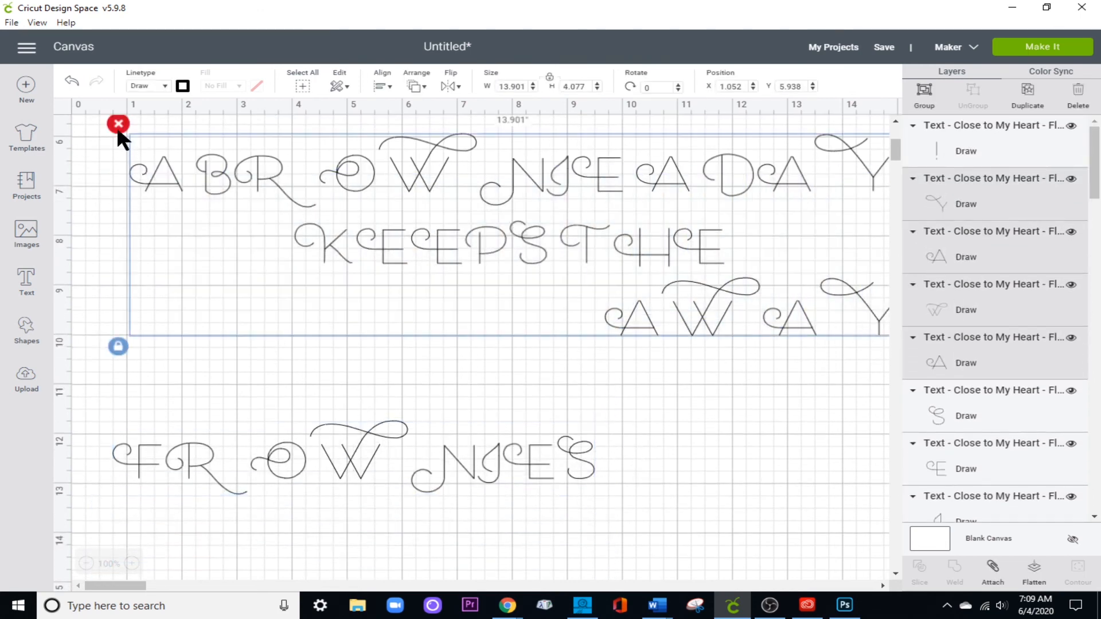
{"action": "left_click", "coordinate": [118, 123]}
Nudge the letter F of FROWNIES closer to the R, to an X position of 0.851.
{"action": "double_click", "coordinate": [298, 448]}
{"action": "left_click", "coordinate": [287, 452]}
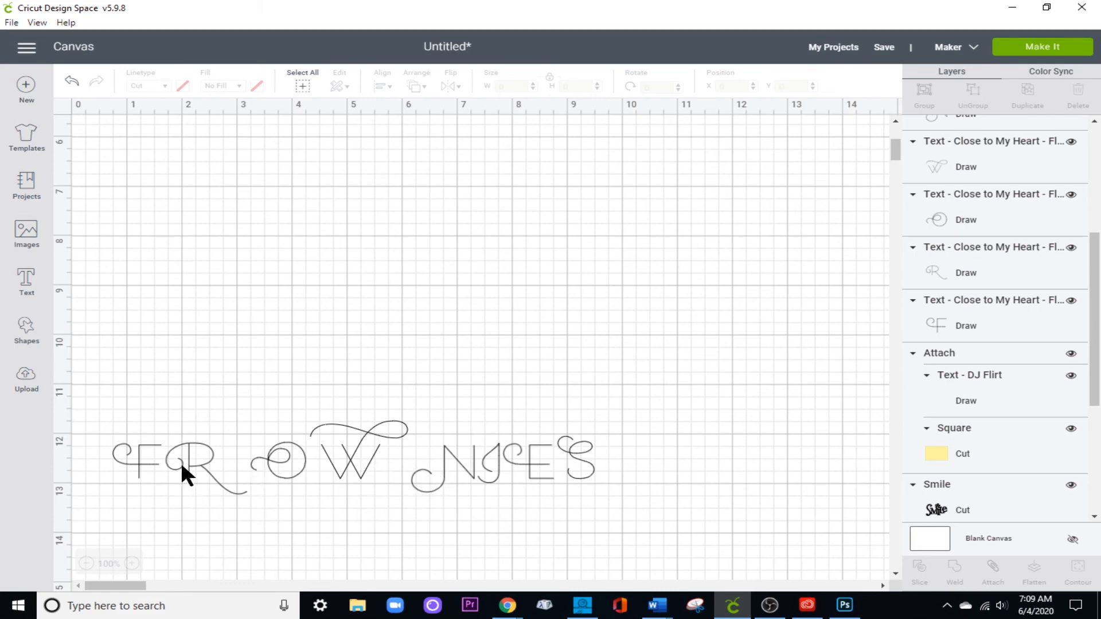
{"action": "left_click", "coordinate": [141, 459]}
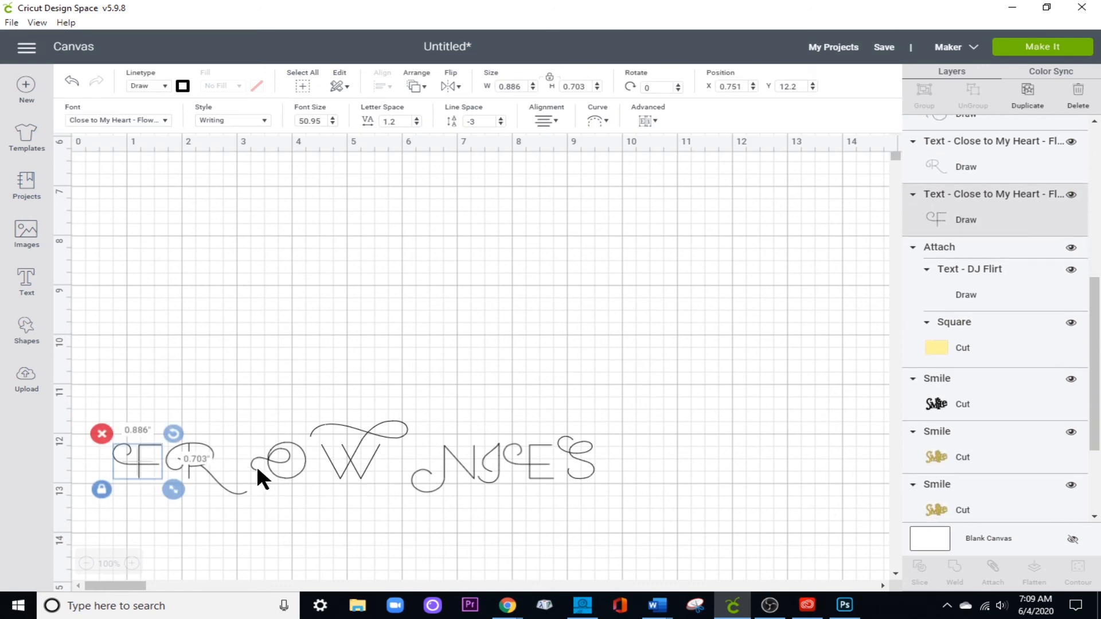
{"action": "key", "text": "Right"}
{"action": "key", "text": "Right"}
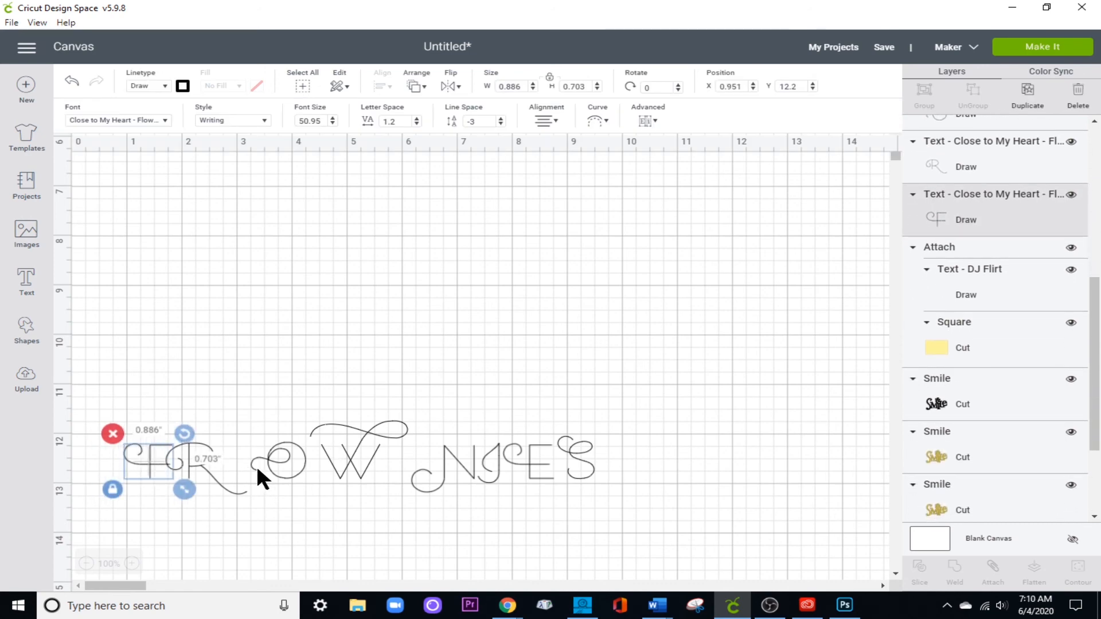
{"action": "key", "text": "Left"}
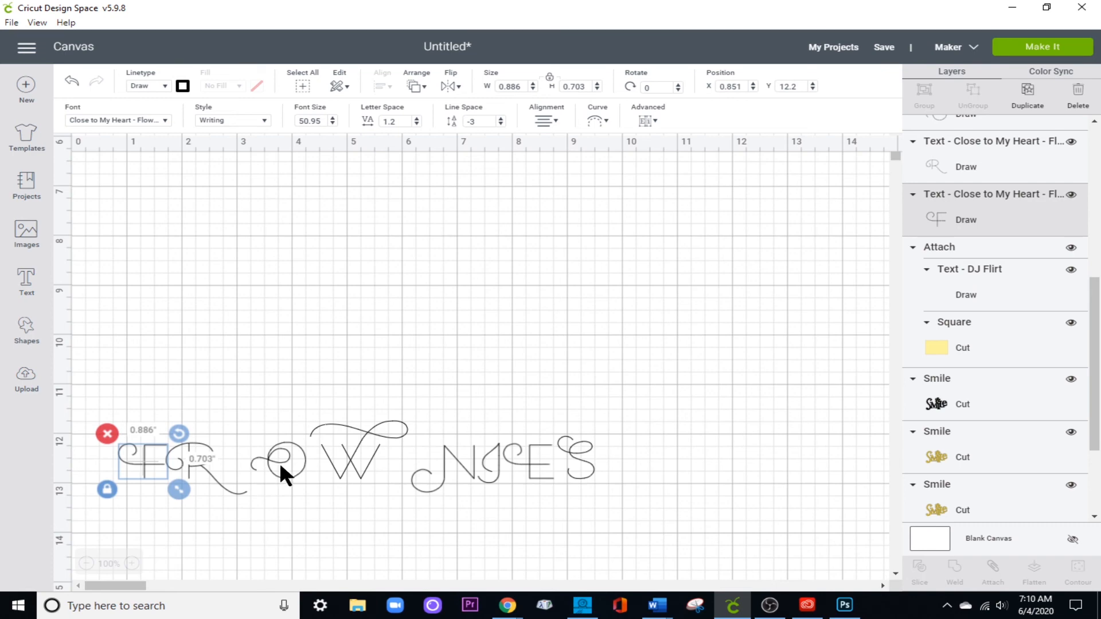
Nudge the letter O of FROWNIES closer to the R, to an X position of 2.558.
{"action": "left_click", "coordinate": [280, 462]}
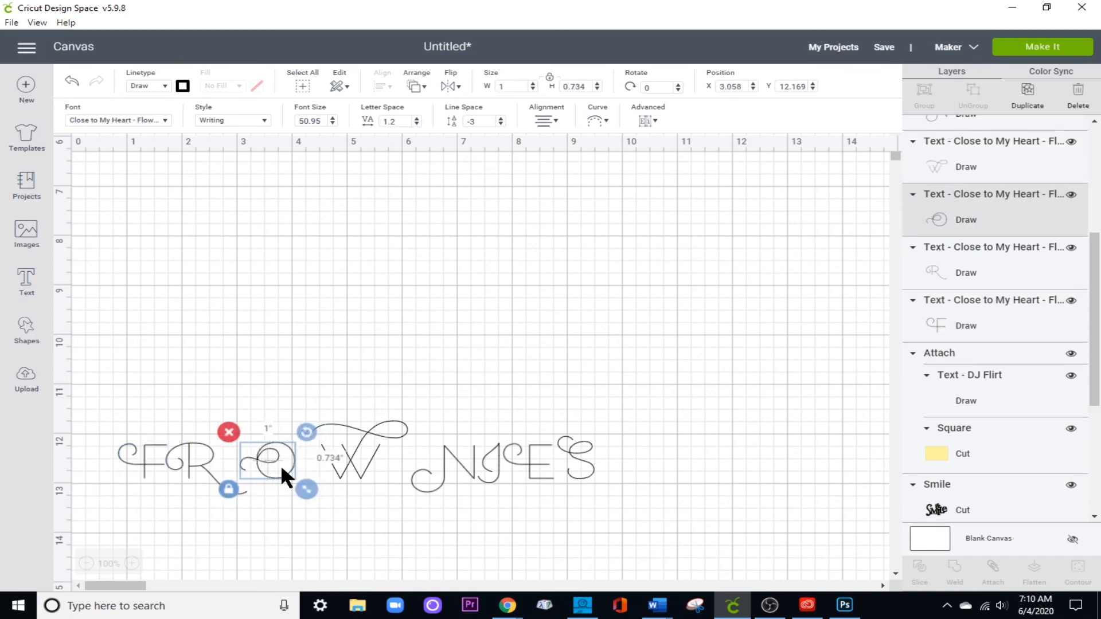
{"action": "key", "text": "Left"}
{"action": "key", "text": "Left"}
{"action": "key", "text": "Left"}
{"action": "key", "text": "Left"}
{"action": "key", "text": "Left"}
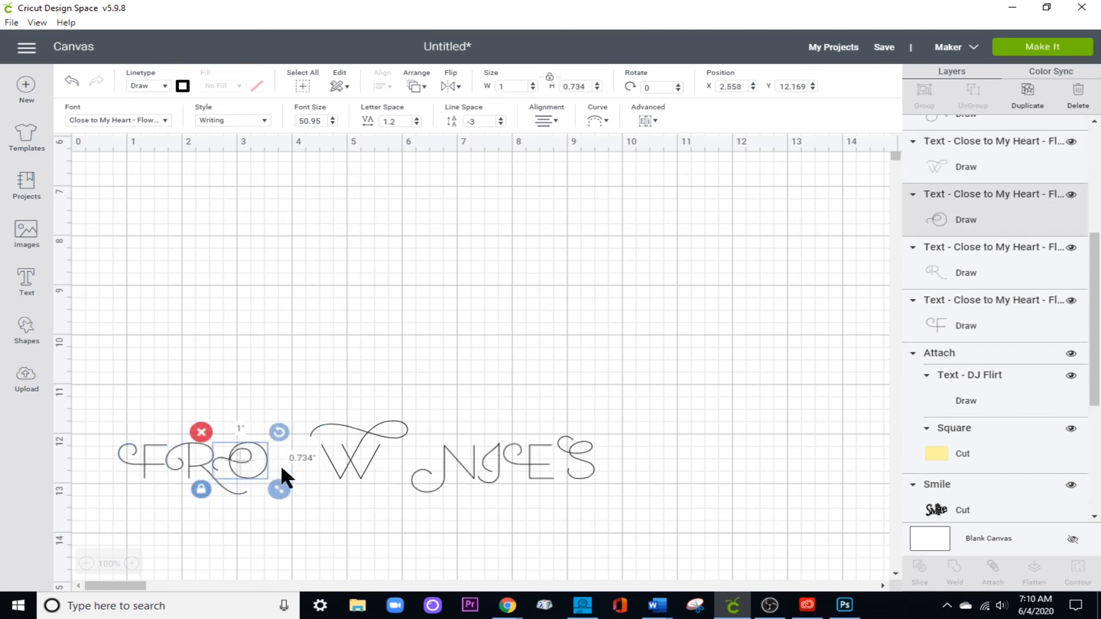
Nudge the letter W closer to the O, to an X position of 3.334.
{"action": "left_click", "coordinate": [366, 457]}
{"action": "key", "text": "Left"}
{"action": "key", "text": "Left"}
{"action": "key", "text": "Left"}
{"action": "key", "text": "Left"}
{"action": "key", "text": "Left"}
{"action": "key", "text": "Left"}
{"action": "key", "text": "Left"}
{"action": "key", "text": "Left"}
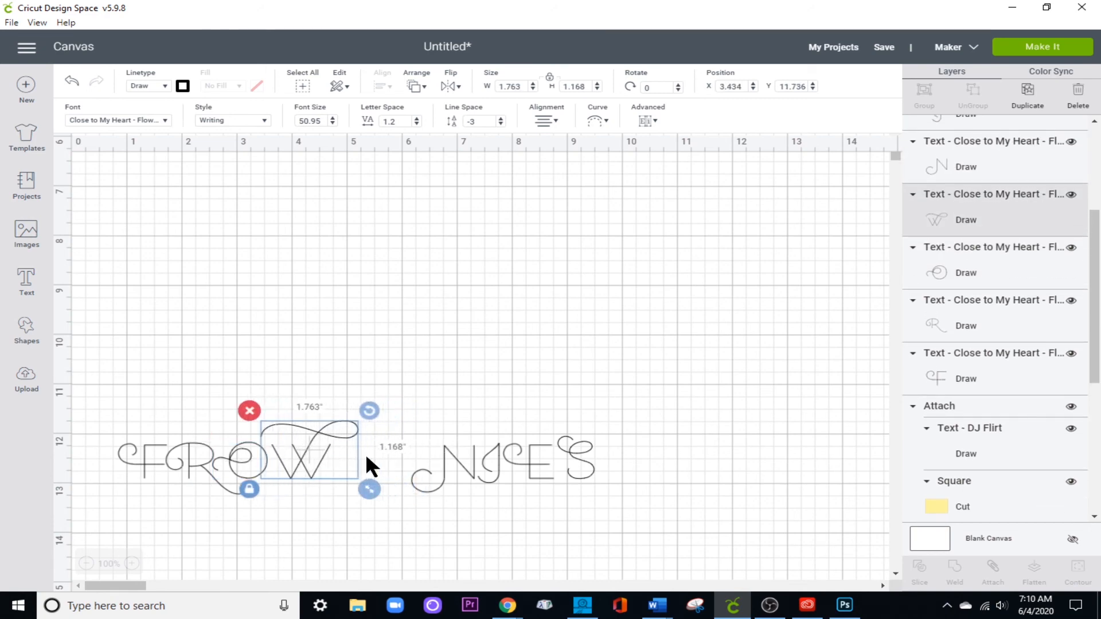
{"action": "key", "text": "Left"}
Move the letter N left against the W, to an X position of 4.374.
{"action": "left_click", "coordinate": [440, 470]}
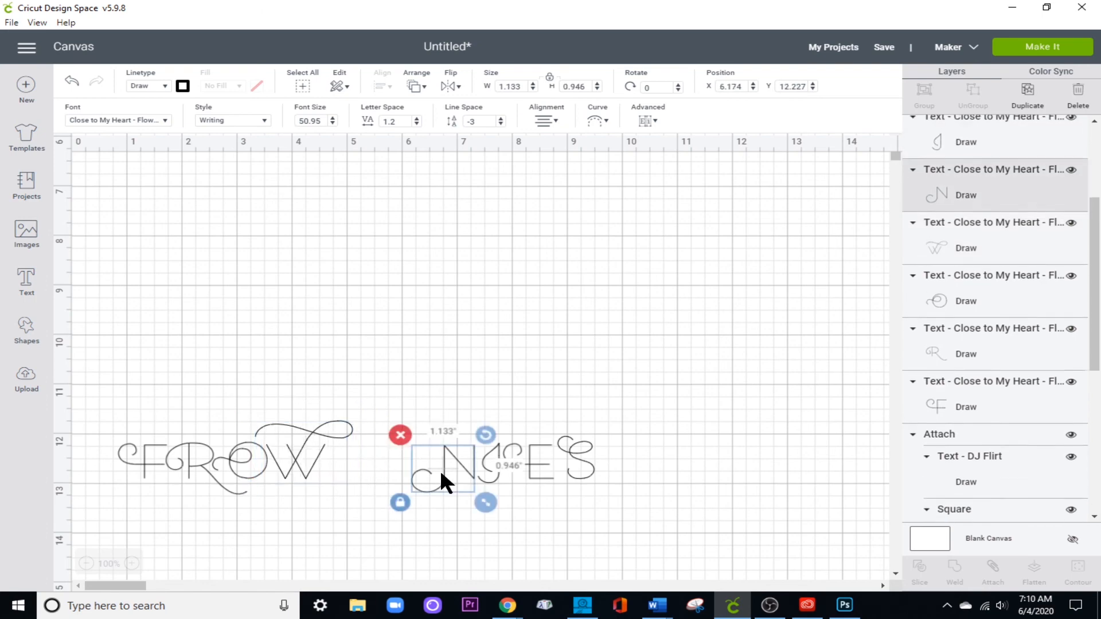
{"action": "key", "text": "Left"}
{"action": "key", "text": "Left"}
{"action": "key", "text": "Left"}
{"action": "key", "text": "Left"}
{"action": "key", "text": "Left"}
{"action": "key", "text": "Left"}
{"action": "key", "text": "Left"}
{"action": "key", "text": "Left"}
{"action": "key", "text": "Left"}
{"action": "key", "text": "Left"}
{"action": "key", "text": "Left"}
{"action": "key", "text": "Left"}
{"action": "key", "text": "Left"}
{"action": "key", "text": "Left"}
{"action": "key", "text": "Left"}
{"action": "key", "text": "Left"}
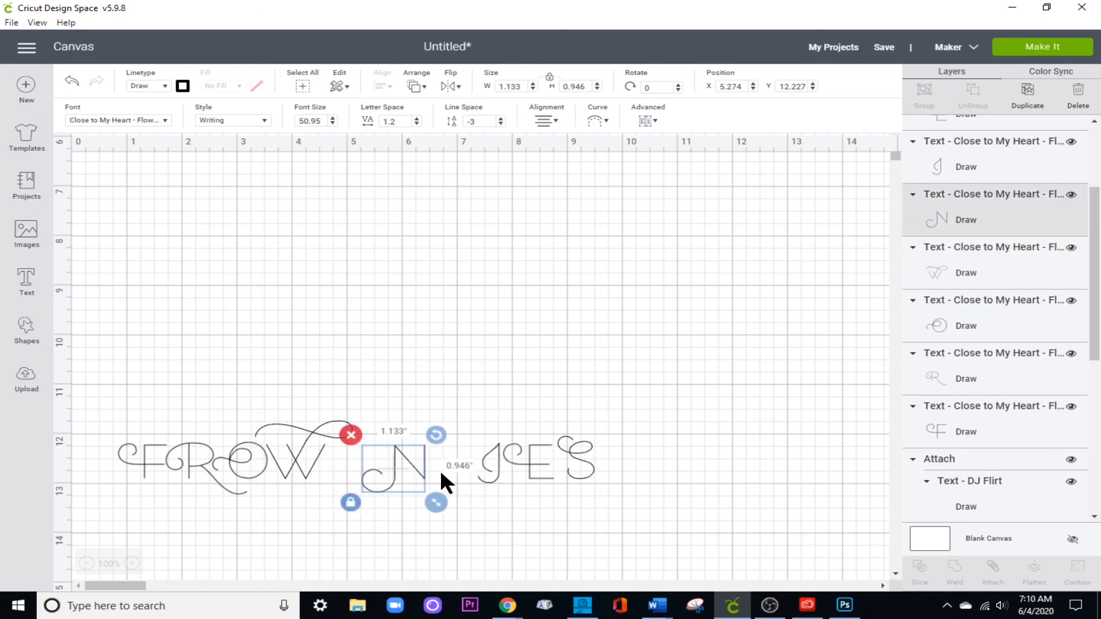
{"action": "key", "text": "Left"}
{"action": "key", "text": "Left"}
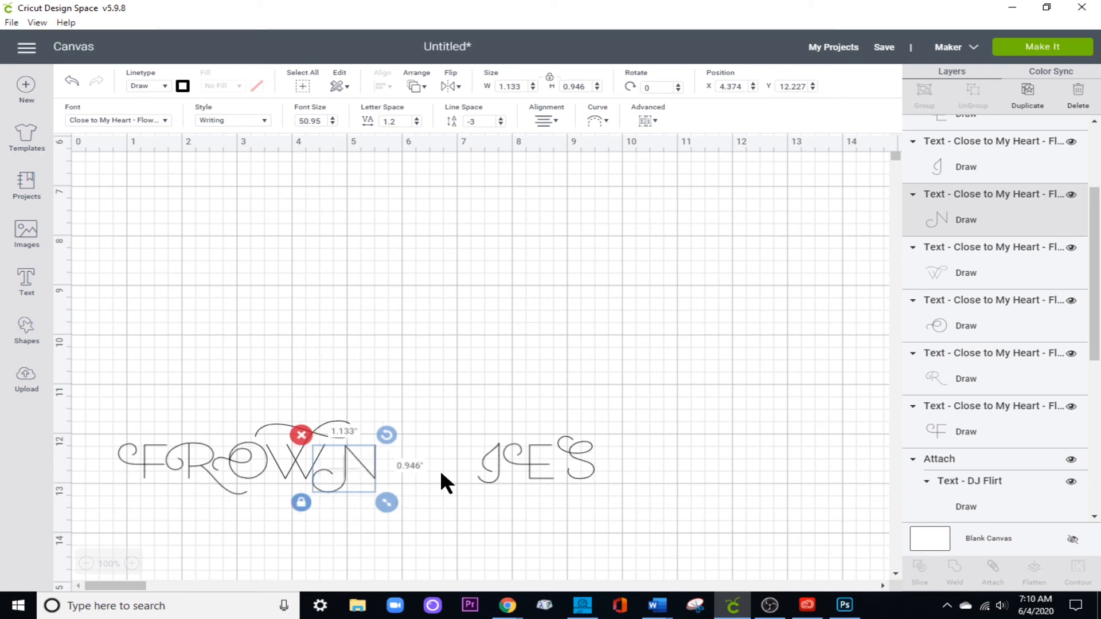
Lower the letter N and tuck its swirl under the W at an X position of 3.974.
{"action": "key", "text": "Down"}
{"action": "key", "text": "Down"}
{"action": "key", "text": "Down"}
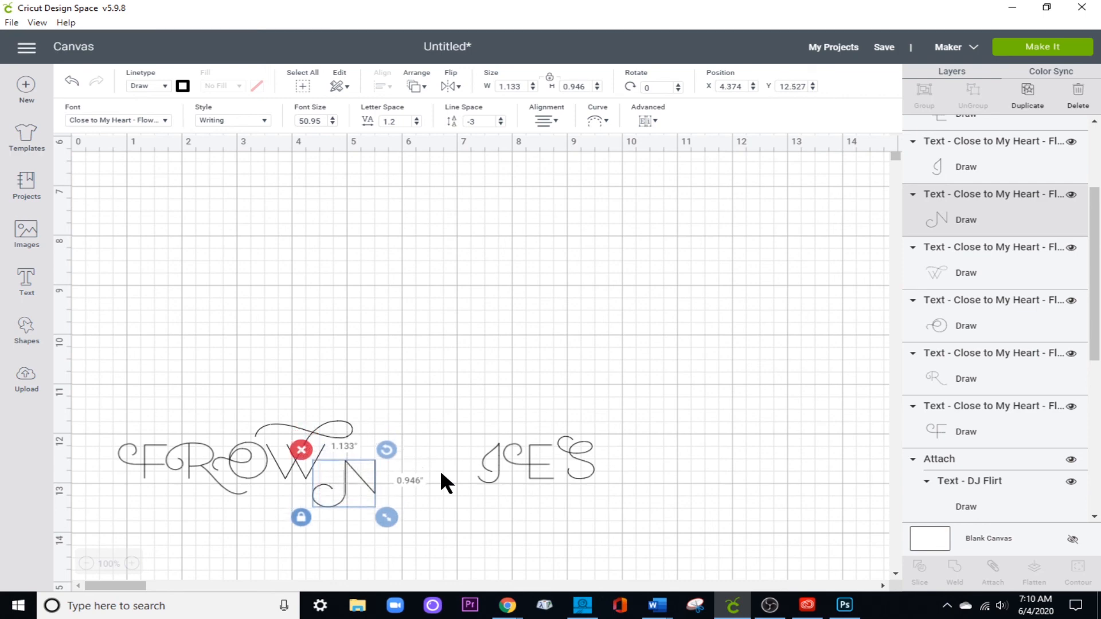
{"action": "key", "text": "Left"}
{"action": "key", "text": "Left"}
{"action": "key", "text": "Left"}
{"action": "key", "text": "Left"}
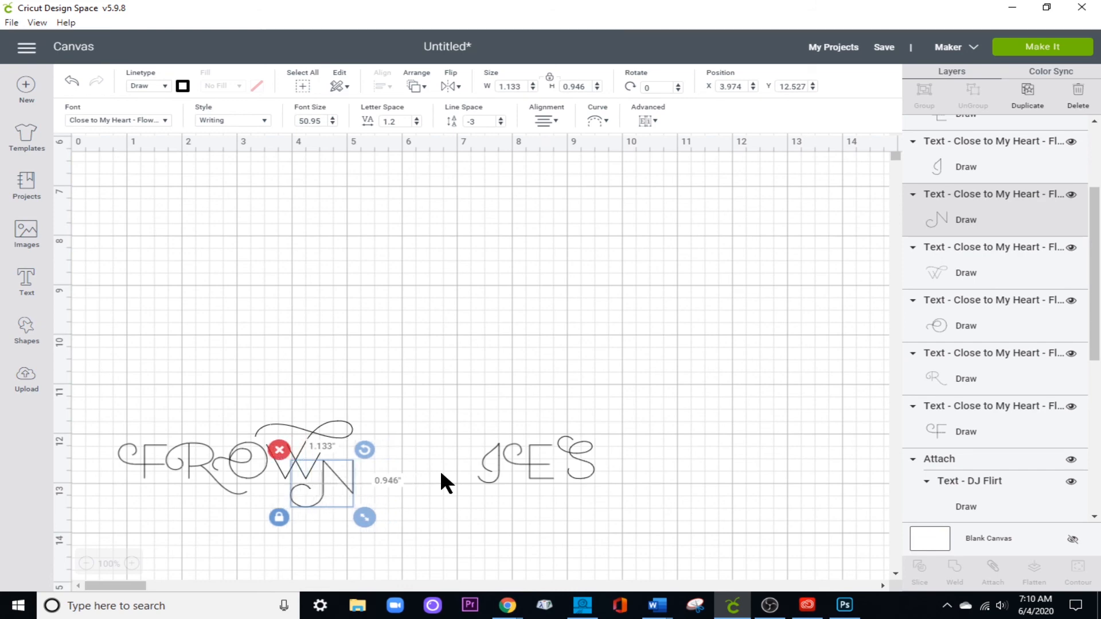
{"action": "left_click", "coordinate": [439, 501]}
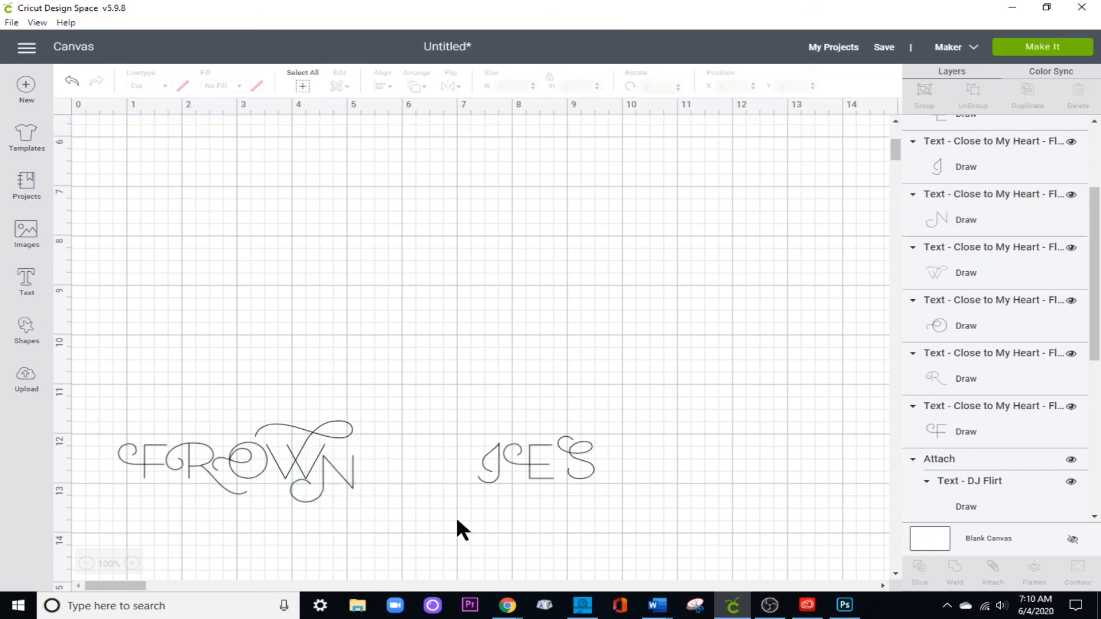
Move the letter I left beside the N, to an X position of 5.183.
{"action": "left_click", "coordinate": [497, 474]}
{"action": "key", "text": "Left"}
{"action": "key", "text": "Left"}
{"action": "key", "text": "Left"}
{"action": "key", "text": "Left"}
{"action": "key", "text": "Left"}
{"action": "key", "text": "Left"}
{"action": "key", "text": "Left"}
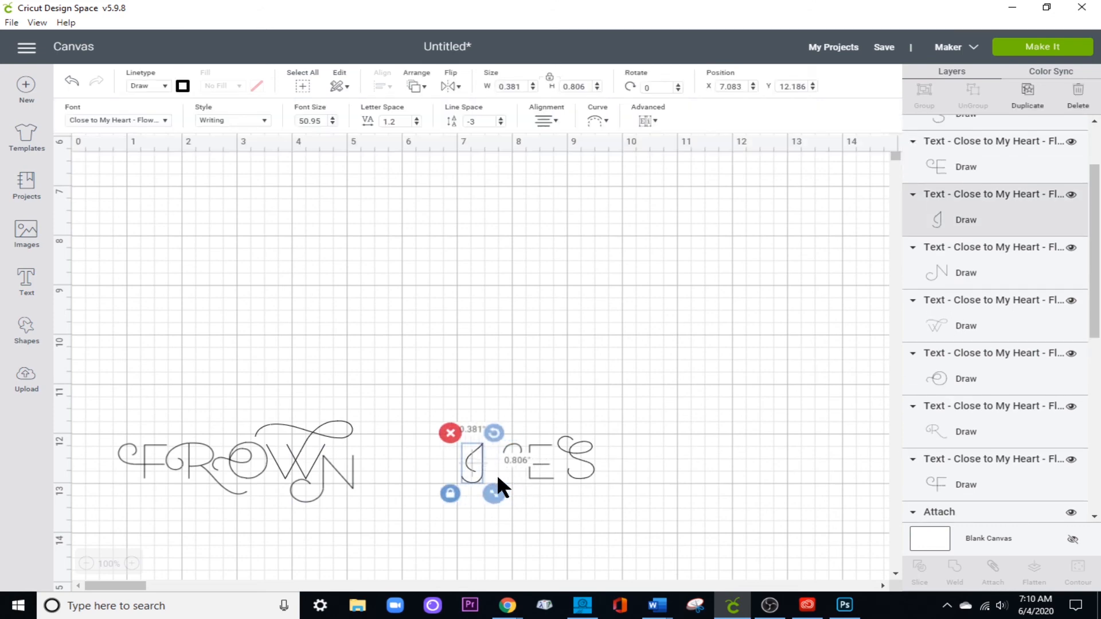
{"action": "key", "text": "Left"}
{"action": "key", "text": "Left"}
{"action": "key", "text": "Left"}
{"action": "key", "text": "Left"}
{"action": "key", "text": "Left"}
{"action": "key", "text": "Left"}
{"action": "key", "text": "Left"}
{"action": "key", "text": "Left"}
{"action": "key", "text": "Left"}
{"action": "key", "text": "Left"}
{"action": "key", "text": "Left"}
{"action": "key", "text": "Left"}
{"action": "key", "text": "Left"}
{"action": "key", "text": "Left"}
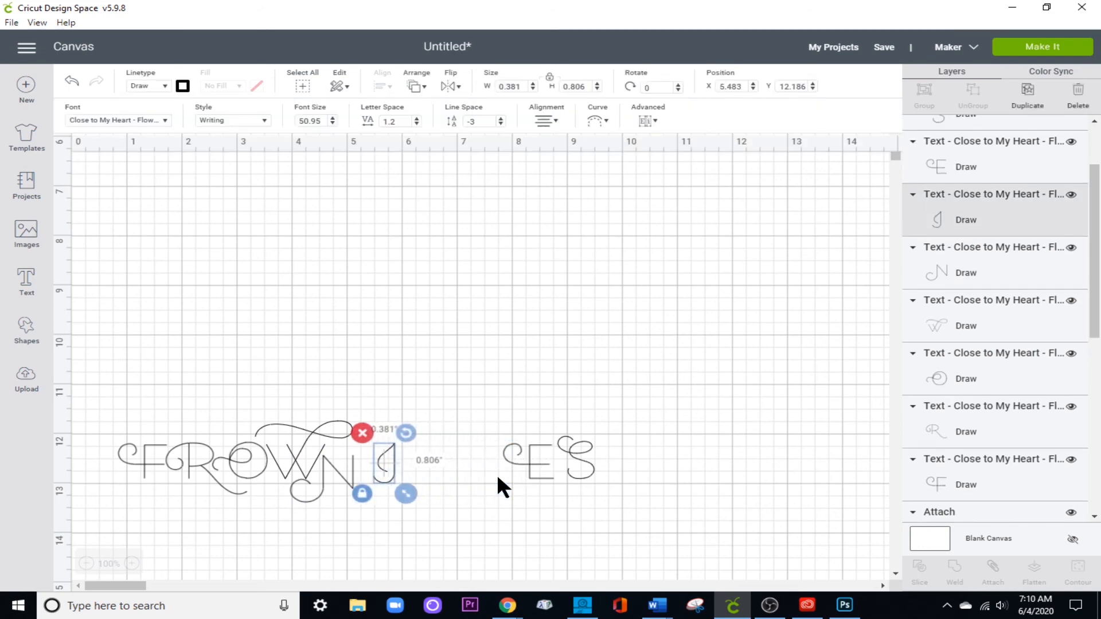
{"action": "key", "text": "Left"}
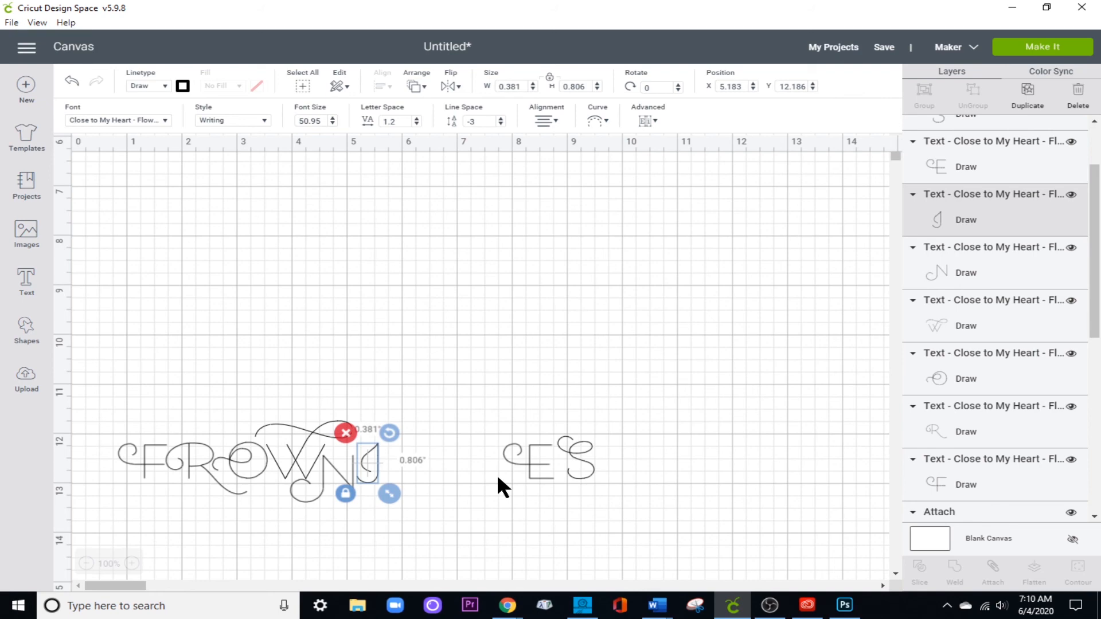
Shift the letter W slightly up and left, to X 3.306 and Y 11.708.
{"action": "left_click", "coordinate": [292, 462]}
{"action": "left_click", "coordinate": [314, 429]}
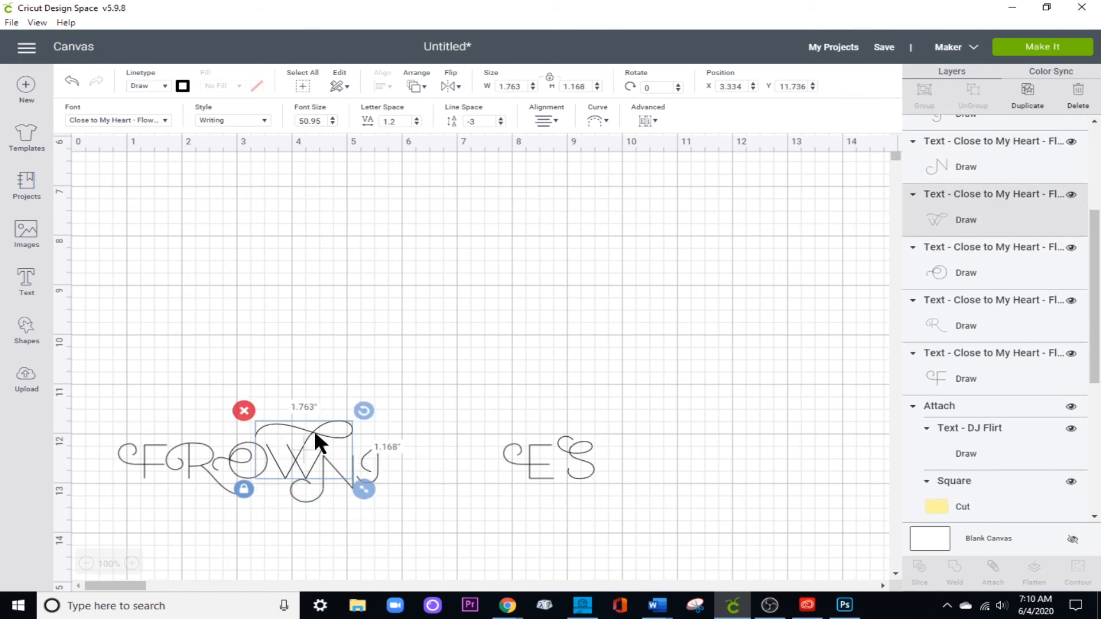
{"action": "left_click_drag", "start_coordinate": [314, 429], "coordinate": [312, 427]}
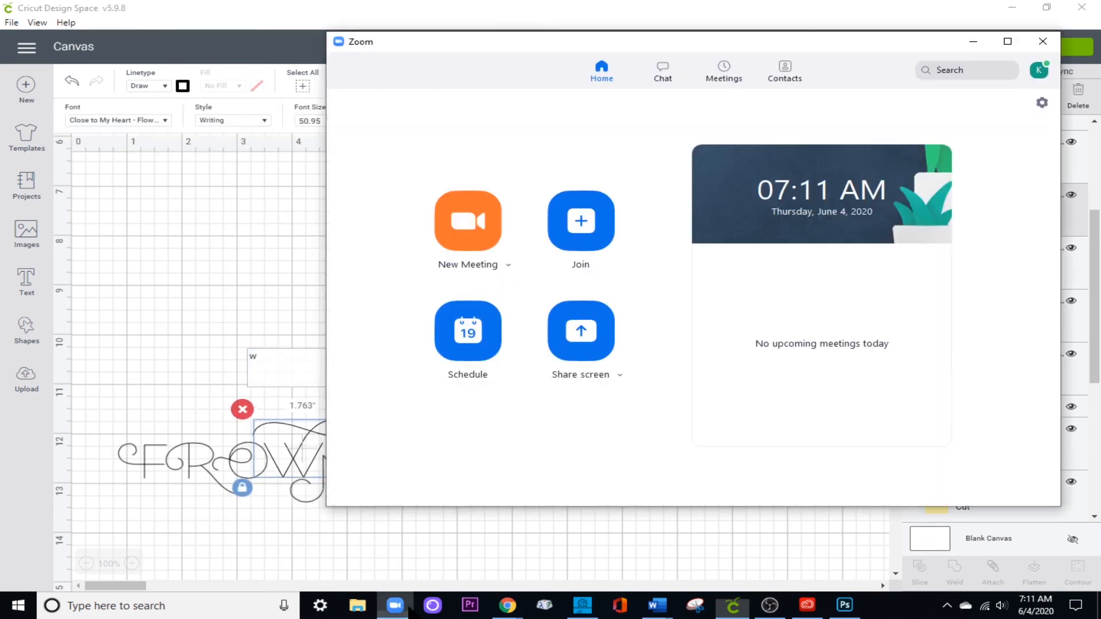
{"action": "left_click", "coordinate": [396, 605]}
{"action": "left_click", "coordinate": [973, 42]}
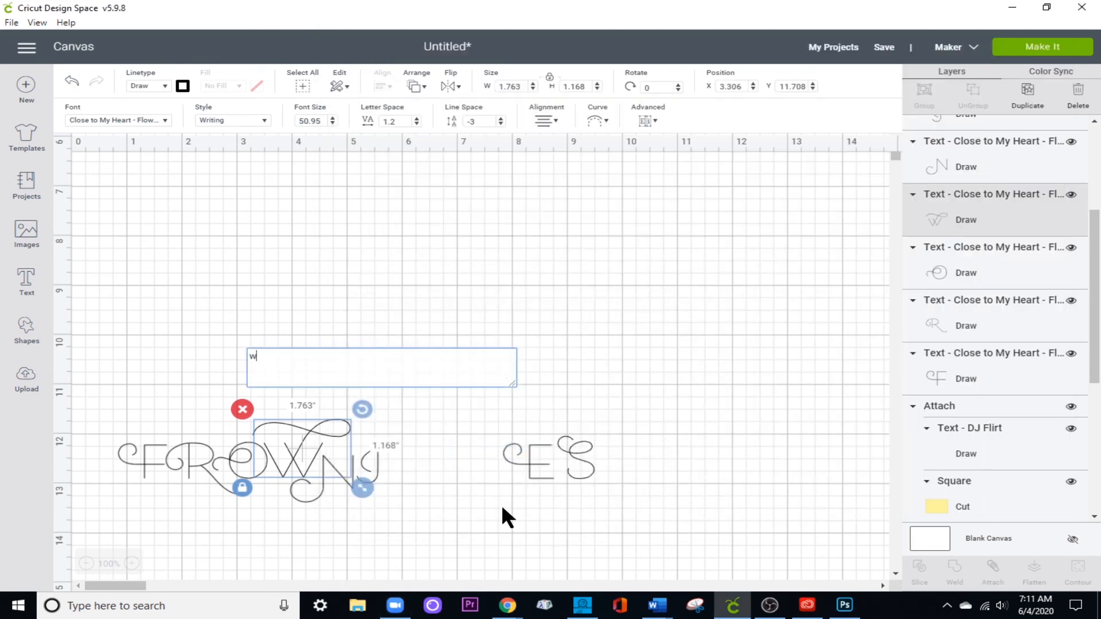
Move the letter E left beside the I, to an X position of 5.542.
{"action": "left_click", "coordinate": [536, 460]}
{"action": "key", "text": "Left"}
{"action": "key", "text": "Left"}
{"action": "key", "text": "Left"}
{"action": "key", "text": "Left"}
{"action": "key", "text": "Left"}
{"action": "key", "text": "Left"}
{"action": "key", "text": "Left"}
{"action": "key", "text": "Left"}
{"action": "key", "text": "Left"}
{"action": "key", "text": "Left"}
{"action": "key", "text": "Left"}
{"action": "key", "text": "Left"}
{"action": "key", "text": "Left"}
{"action": "key", "text": "Left"}
{"action": "key", "text": "Left"}
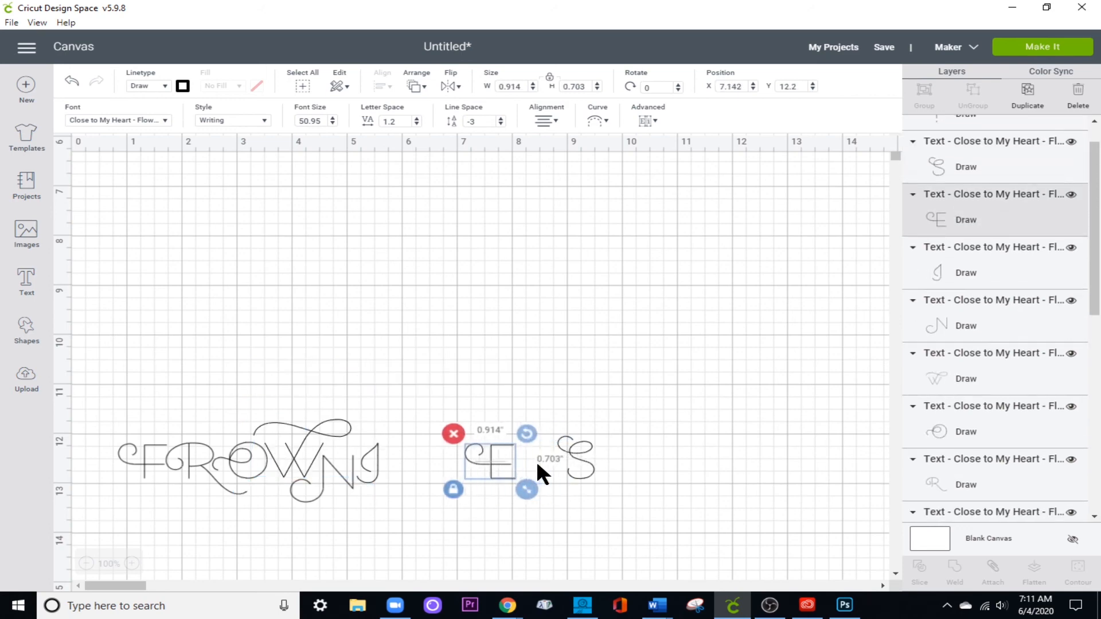
{"action": "key", "text": "Left"}
{"action": "key", "text": "Left"}
{"action": "key", "text": "Left"}
{"action": "key", "text": "Left"}
{"action": "key", "text": "Left"}
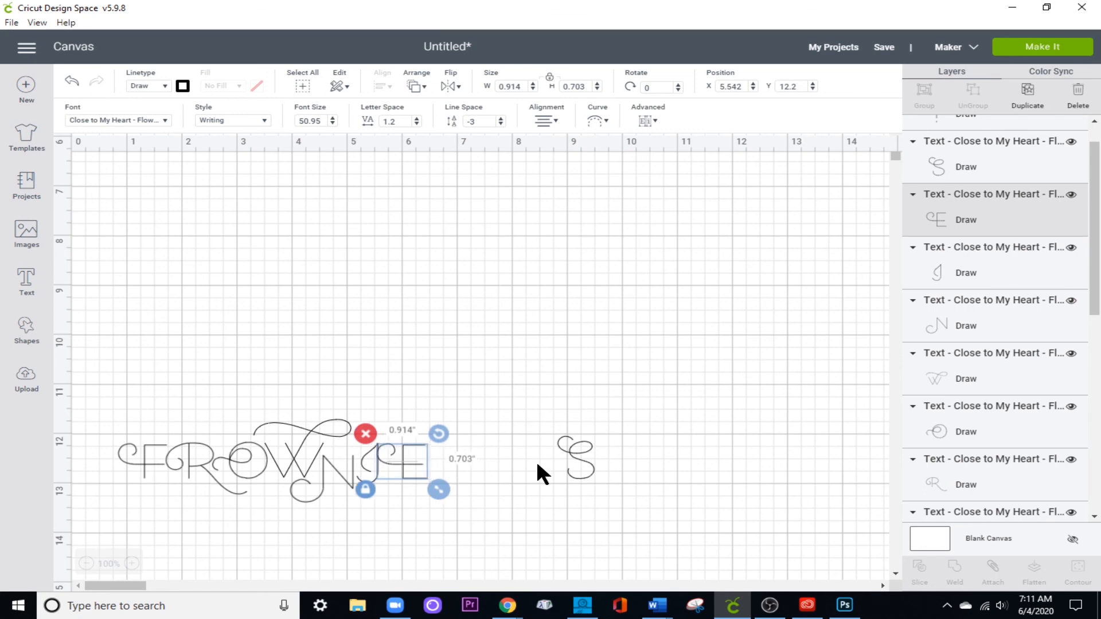
Move the letter S left against the E, to an X position of 6.332.
{"action": "left_click", "coordinate": [573, 472]}
{"action": "key", "text": "Left"}
{"action": "key", "text": "Left"}
{"action": "key", "text": "Left"}
{"action": "key", "text": "Left"}
{"action": "key", "text": "Left"}
{"action": "key", "text": "Left"}
{"action": "key", "text": "Left"}
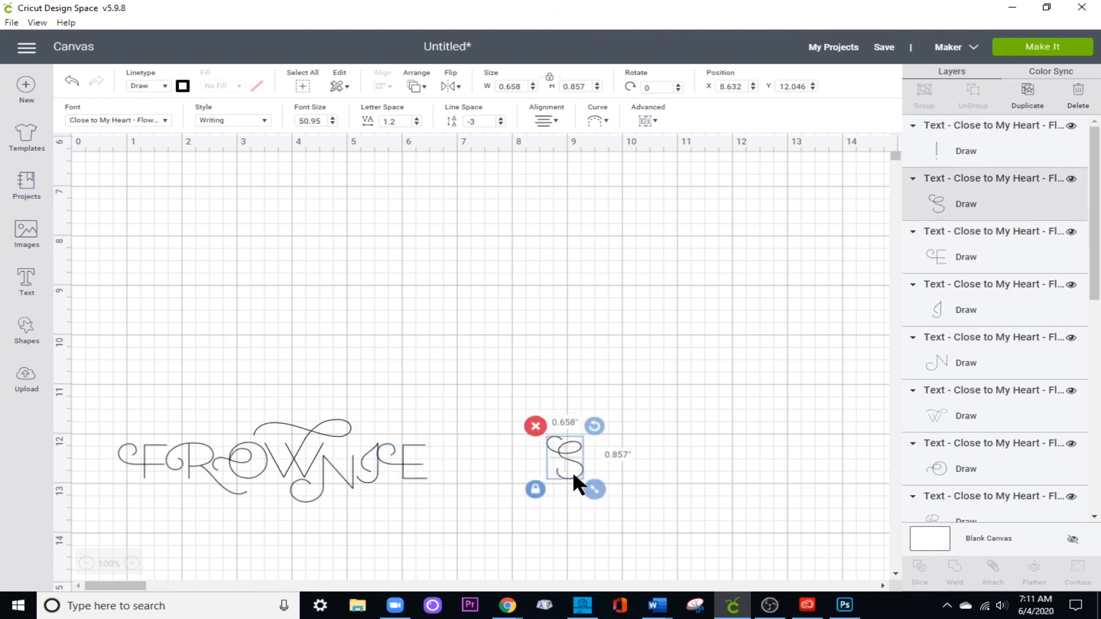
{"action": "key", "text": "Left"}
{"action": "key", "text": "Left"}
{"action": "key", "text": "Left"}
{"action": "key", "text": "Left"}
{"action": "key", "text": "Left"}
{"action": "key", "text": "Left"}
{"action": "key", "text": "Left"}
{"action": "key", "text": "Left"}
{"action": "key", "text": "Left"}
{"action": "key", "text": "Left"}
{"action": "key", "text": "Left"}
{"action": "key", "text": "Left"}
{"action": "key", "text": "Left"}
{"action": "key", "text": "Left"}
{"action": "key", "text": "Left"}
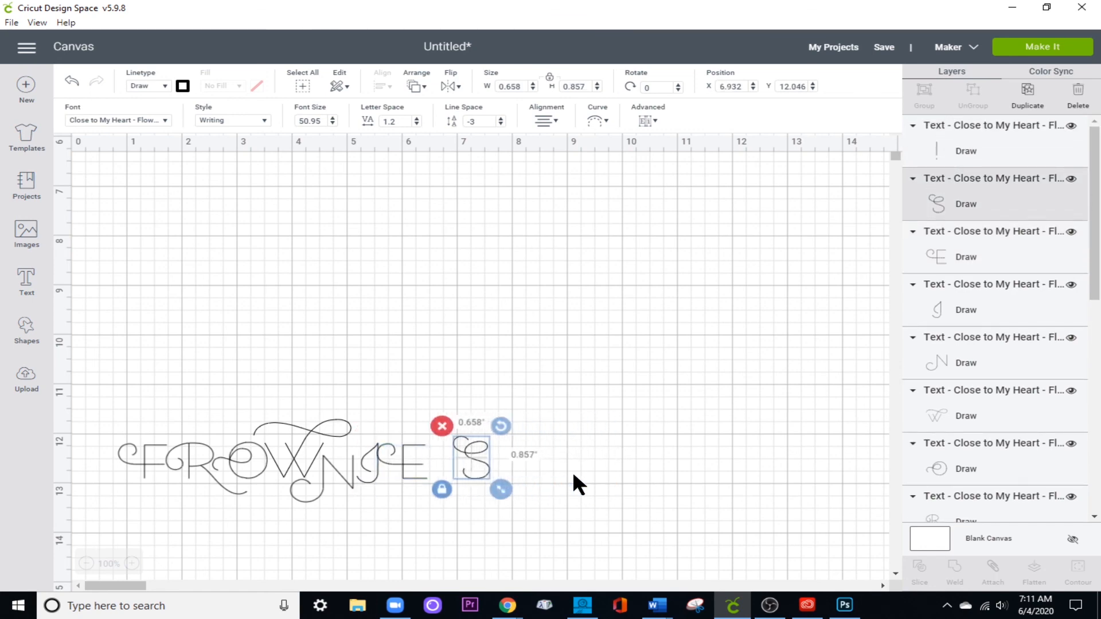
{"action": "key", "text": "Left"}
{"action": "key", "text": "Left"}
{"action": "key", "text": "Left"}
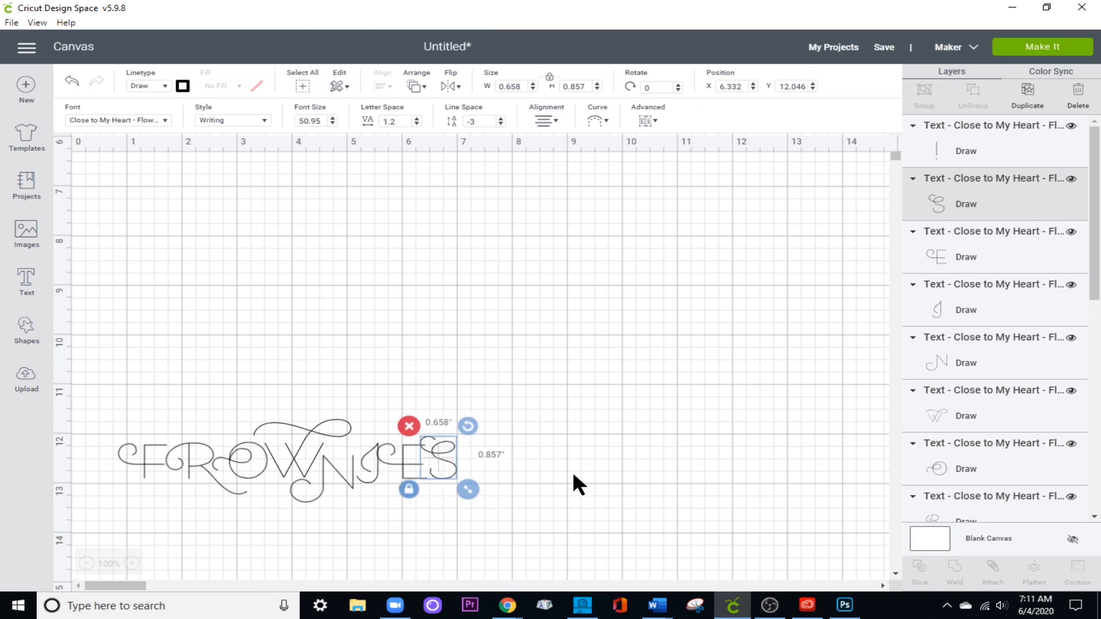
Raise the letter S to a Y position of 11.946, keeping its swirl over the E.
{"action": "key", "text": "Right"}
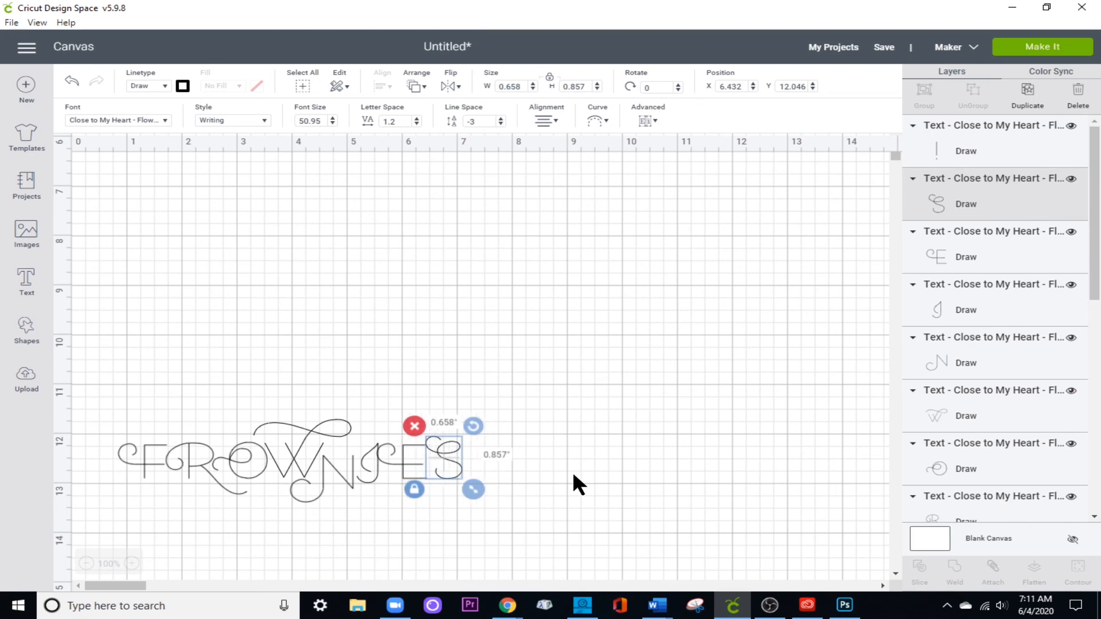
{"action": "key", "text": "Up"}
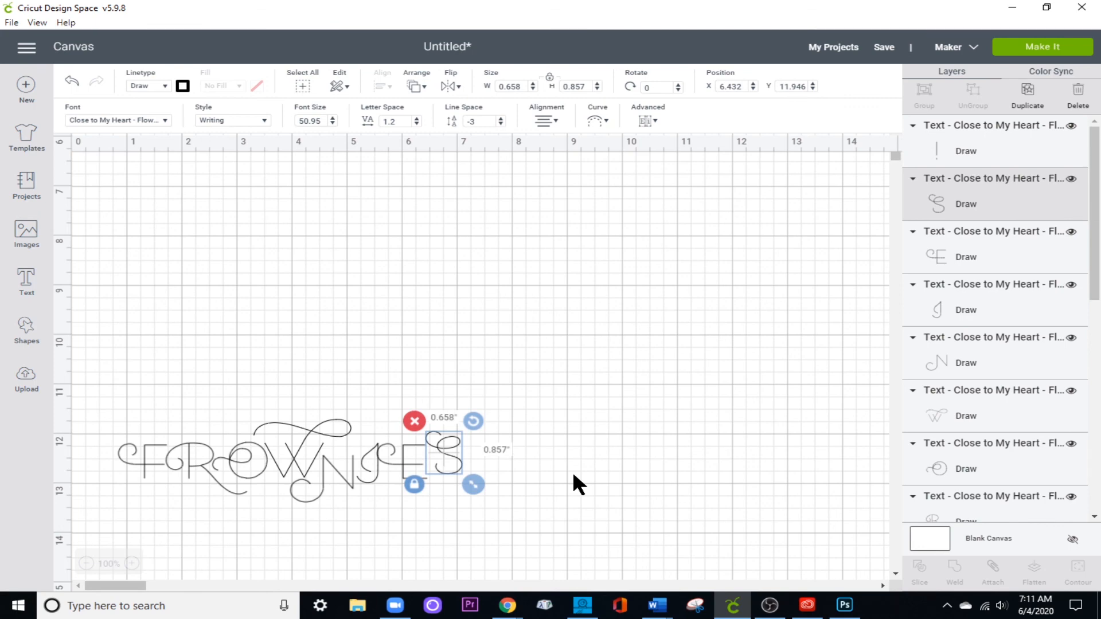
{"action": "key", "text": "Left"}
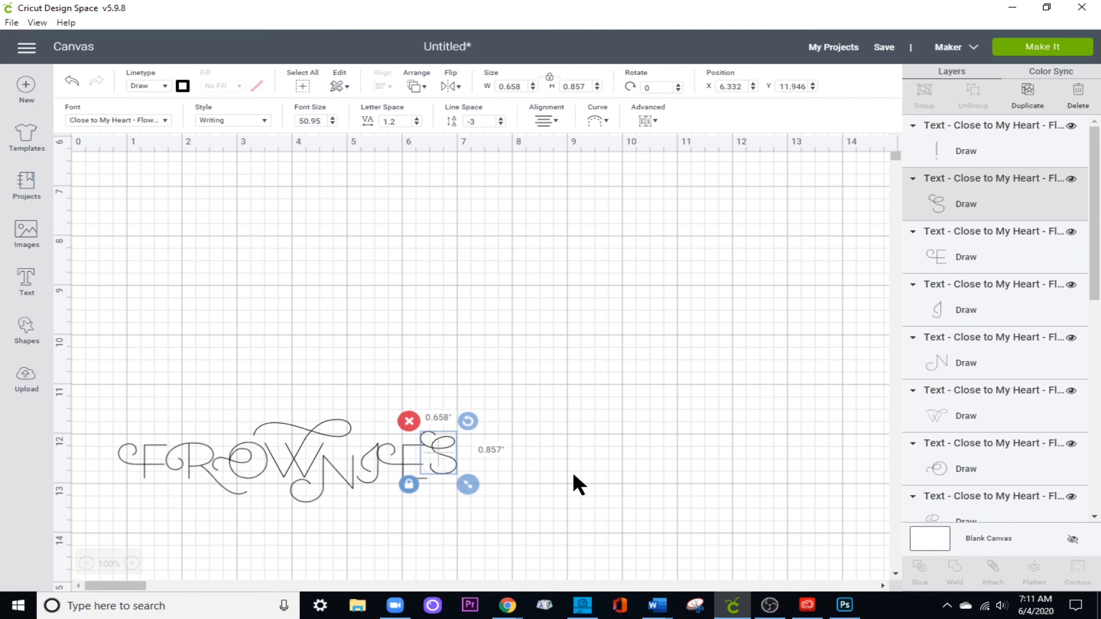
{"action": "left_click", "coordinate": [603, 520]}
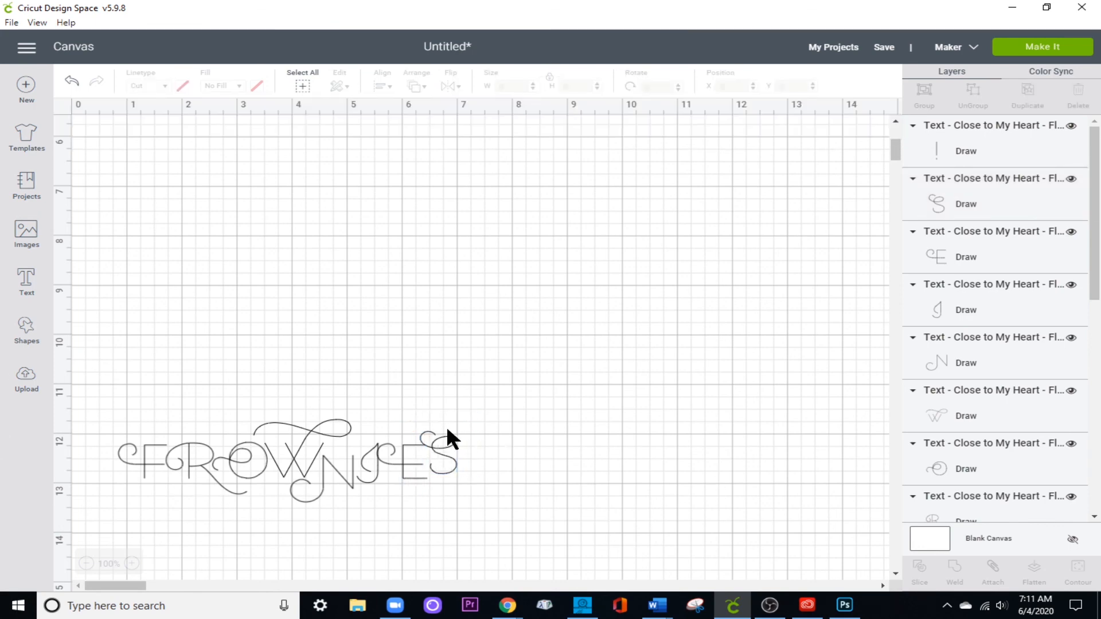
{"action": "left_click", "coordinate": [451, 462]}
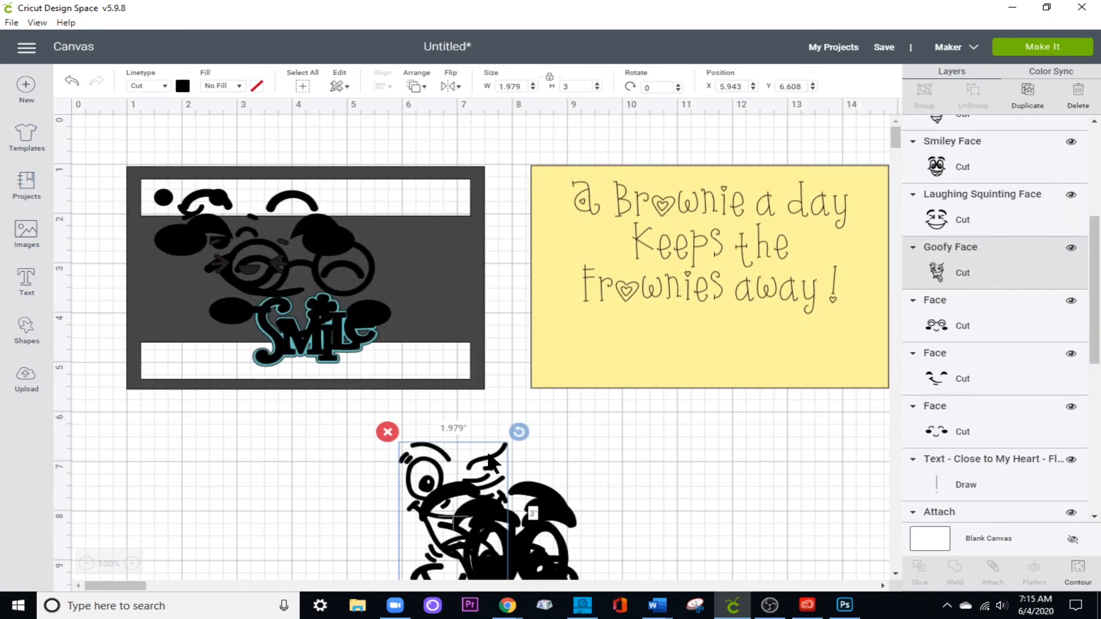
Move the Winking Face out of the overlapping pile of faces to the right.
{"action": "scroll", "coordinate": [494, 457], "scroll_direction": "down", "scroll_amount": 4}
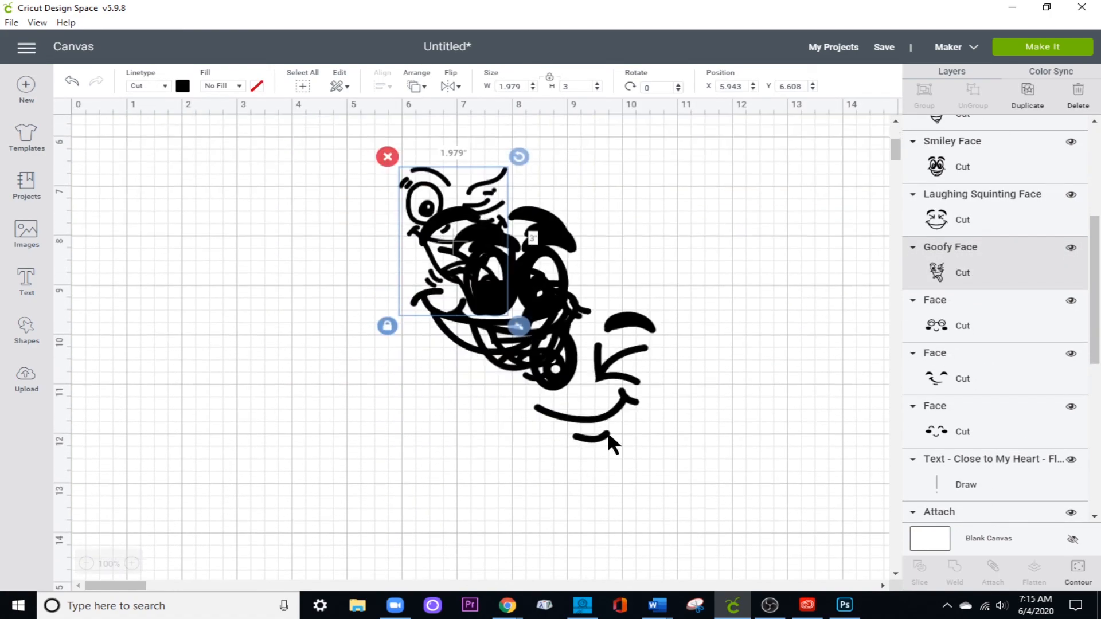
{"action": "left_click_drag", "start_coordinate": [625, 397], "coordinate": [746, 375]}
{"action": "left_click_drag", "start_coordinate": [746, 375], "coordinate": [764, 371]}
Place the Talking Face and the Smiley Face side by side to the left of the face pile.
{"action": "left_click_drag", "start_coordinate": [488, 327], "coordinate": [373, 354]}
{"action": "left_click_drag", "start_coordinate": [358, 354], "coordinate": [135, 366]}
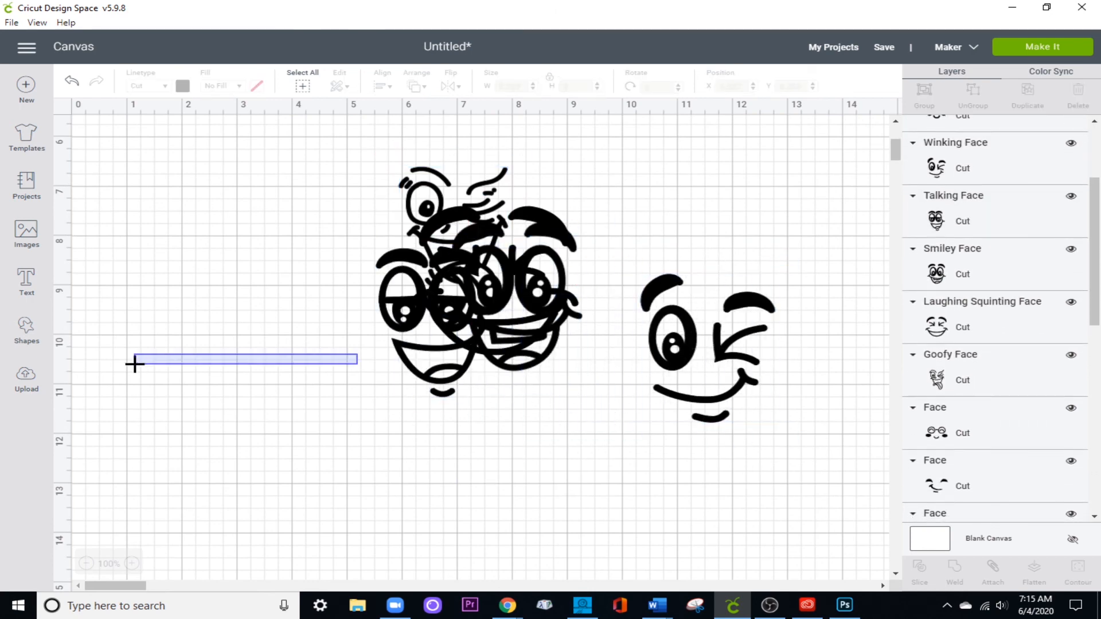
{"action": "left_click_drag", "start_coordinate": [399, 354], "coordinate": [148, 357]}
{"action": "left_click", "coordinate": [285, 349]}
{"action": "left_click_drag", "start_coordinate": [523, 325], "coordinate": [313, 336]}
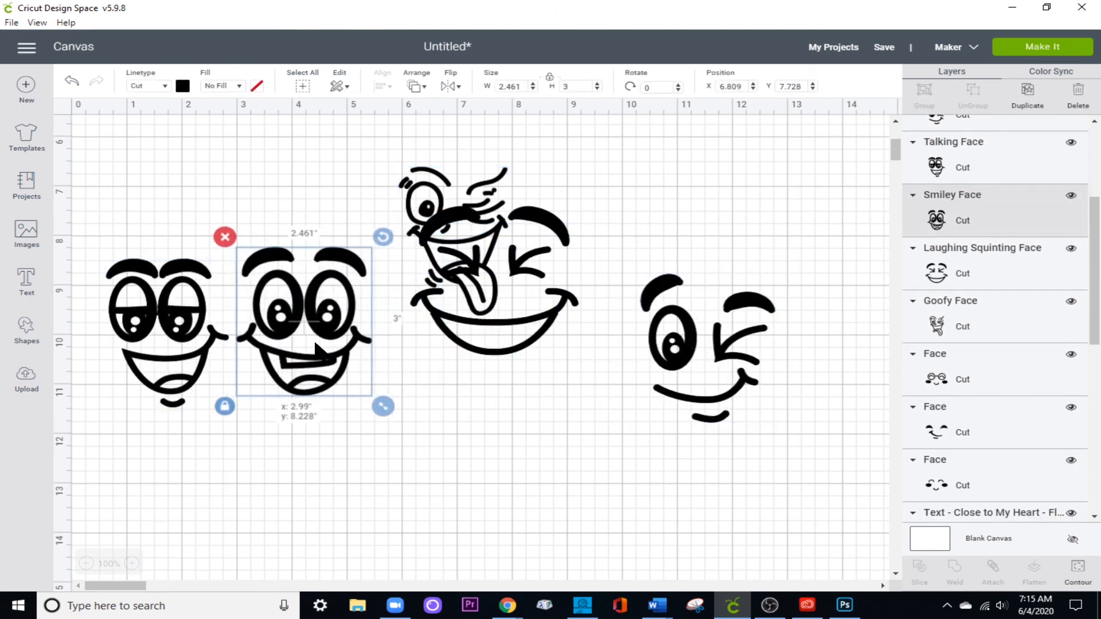
Spread the Laughing Squinting, Winking and Goofy faces apart so they form one row with the other two faces.
{"action": "left_click", "coordinate": [526, 344]}
{"action": "left_click_drag", "start_coordinate": [526, 344], "coordinate": [574, 384]}
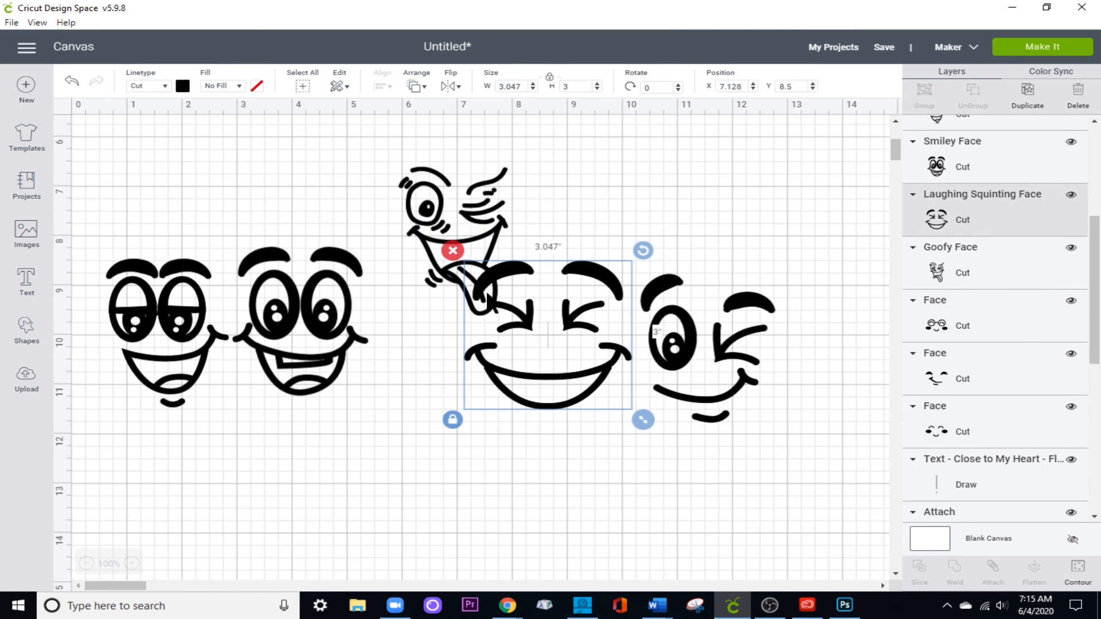
{"action": "left_click", "coordinate": [757, 353]}
{"action": "left_click_drag", "start_coordinate": [757, 353], "coordinate": [823, 350]}
{"action": "left_click_drag", "start_coordinate": [545, 344], "coordinate": [624, 344]}
{"action": "left_click", "coordinate": [447, 264]}
{"action": "left_click_drag", "start_coordinate": [447, 264], "coordinate": [424, 363]}
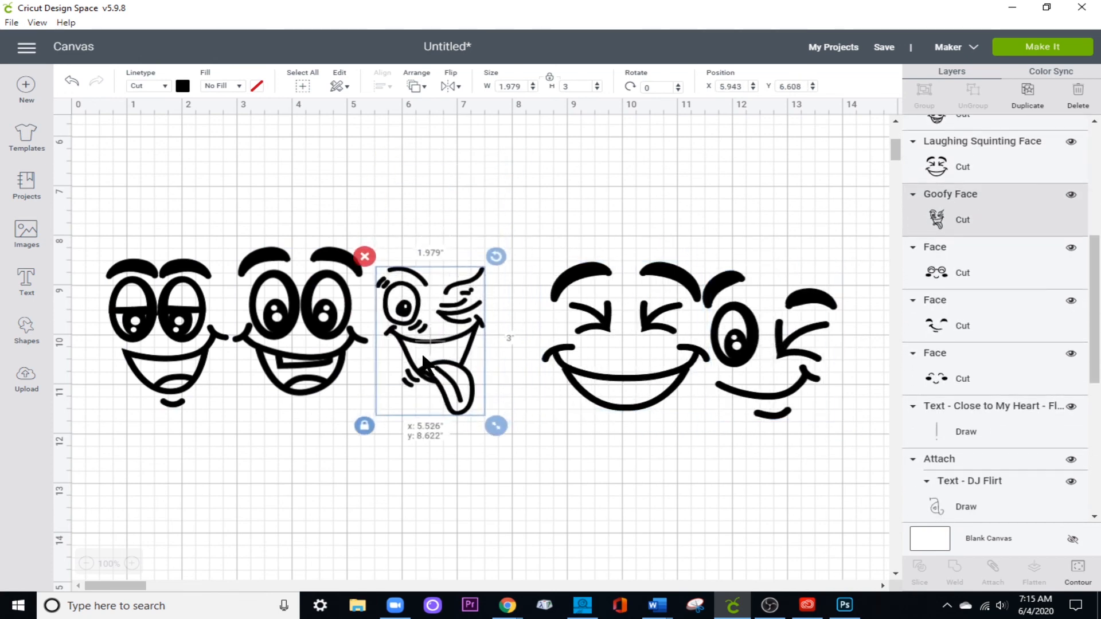
Shift the Laughing Squinting Face left in the row and delete the Goofy Face.
{"action": "left_click", "coordinate": [590, 361]}
{"action": "left_click", "coordinate": [410, 345]}
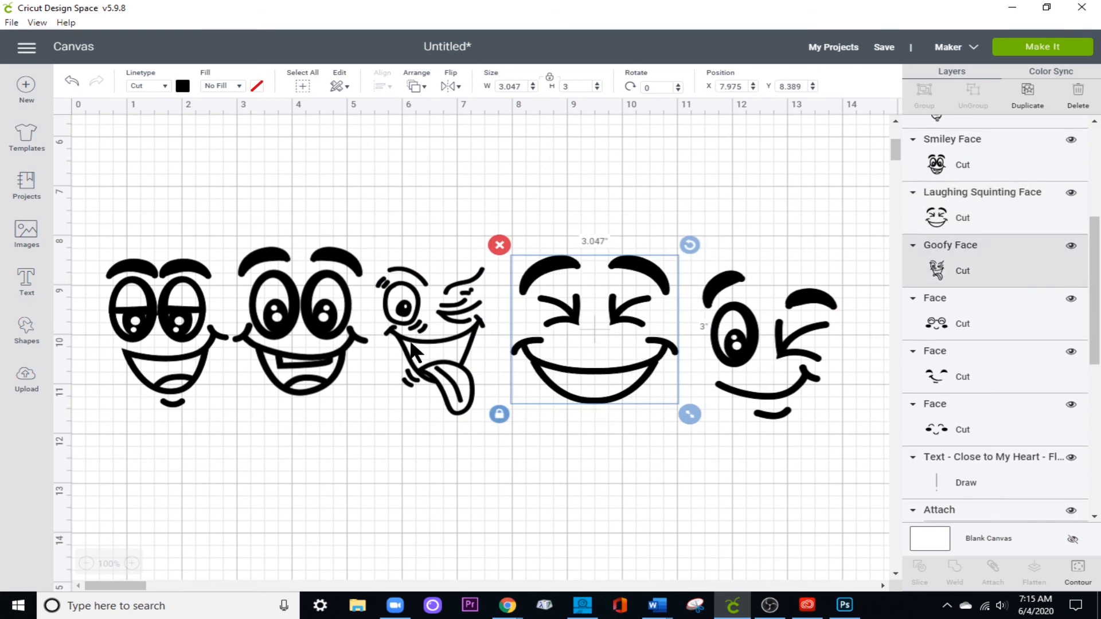
{"action": "left_click", "coordinate": [364, 257]}
Close the gap in the row by moving the Laughing Squinting Face beside the Smiley Face and the Winking Face after it.
{"action": "left_click", "coordinate": [587, 364]}
{"action": "left_click_drag", "start_coordinate": [588, 365], "coordinate": [462, 358]}
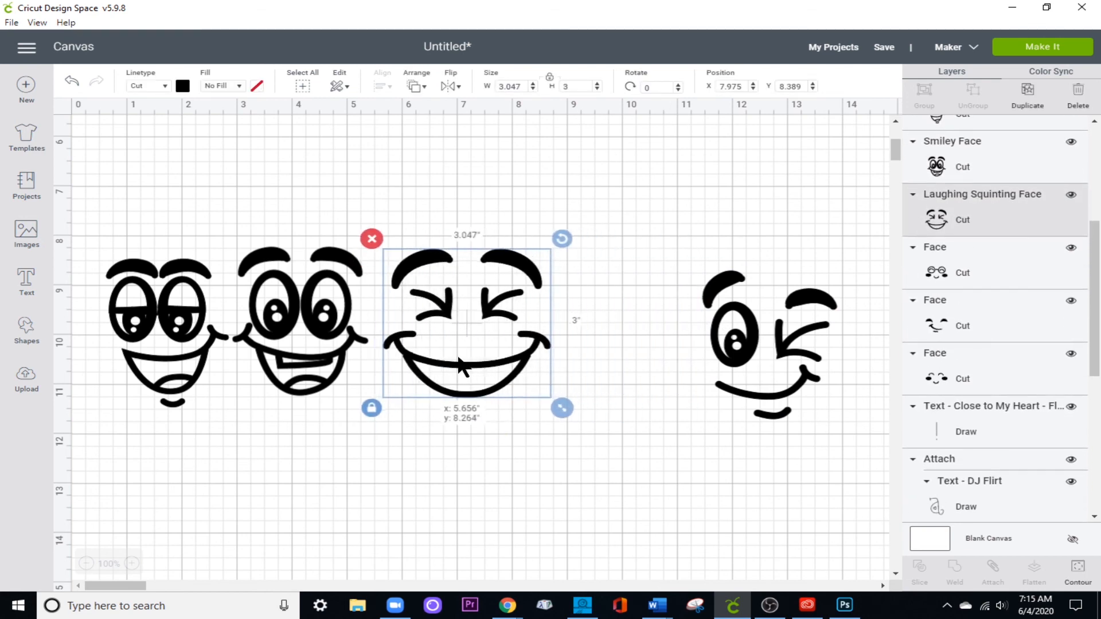
{"action": "left_click", "coordinate": [724, 363]}
{"action": "left_click_drag", "start_coordinate": [724, 362], "coordinate": [605, 345]}
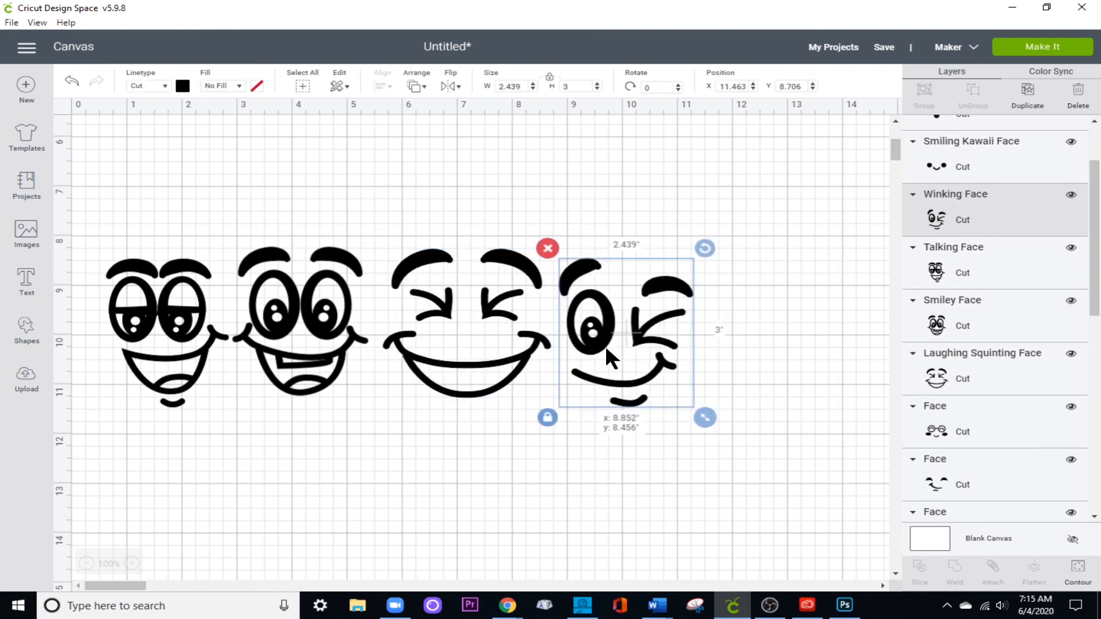
Move the glasses face, the smirking face and the blushing face off the frame into a row below it.
{"action": "scroll", "coordinate": [829, 456], "scroll_direction": "up", "scroll_amount": 4}
{"action": "left_click", "coordinate": [352, 227]}
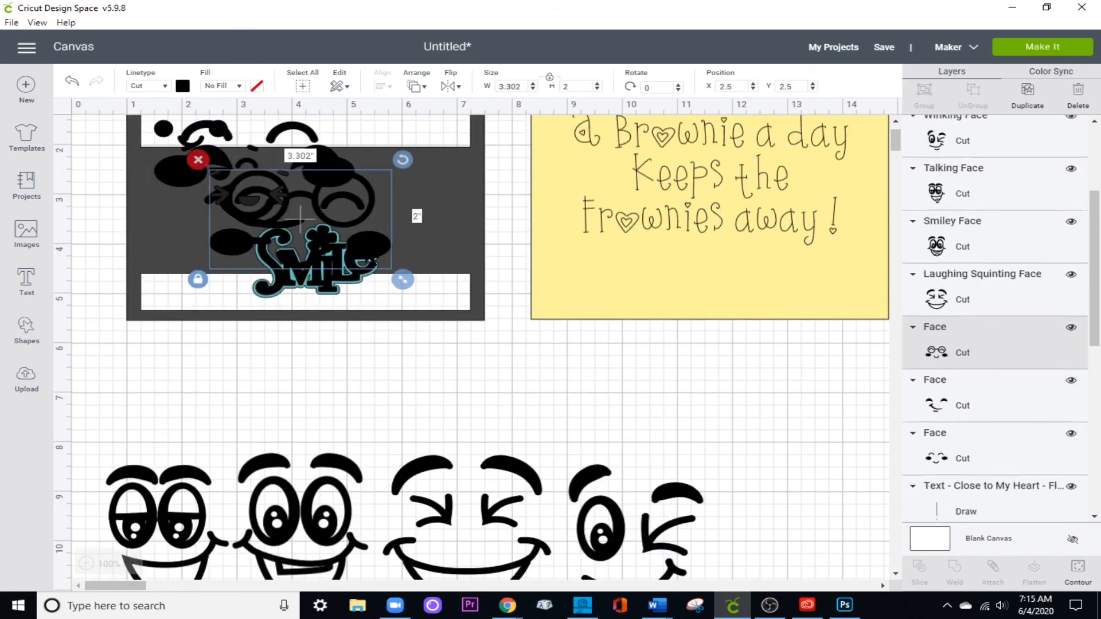
{"action": "left_click_drag", "start_coordinate": [352, 227], "coordinate": [685, 403]}
{"action": "left_click_drag", "start_coordinate": [327, 174], "coordinate": [501, 363]}
{"action": "left_click_drag", "start_coordinate": [339, 183], "coordinate": [340, 396]}
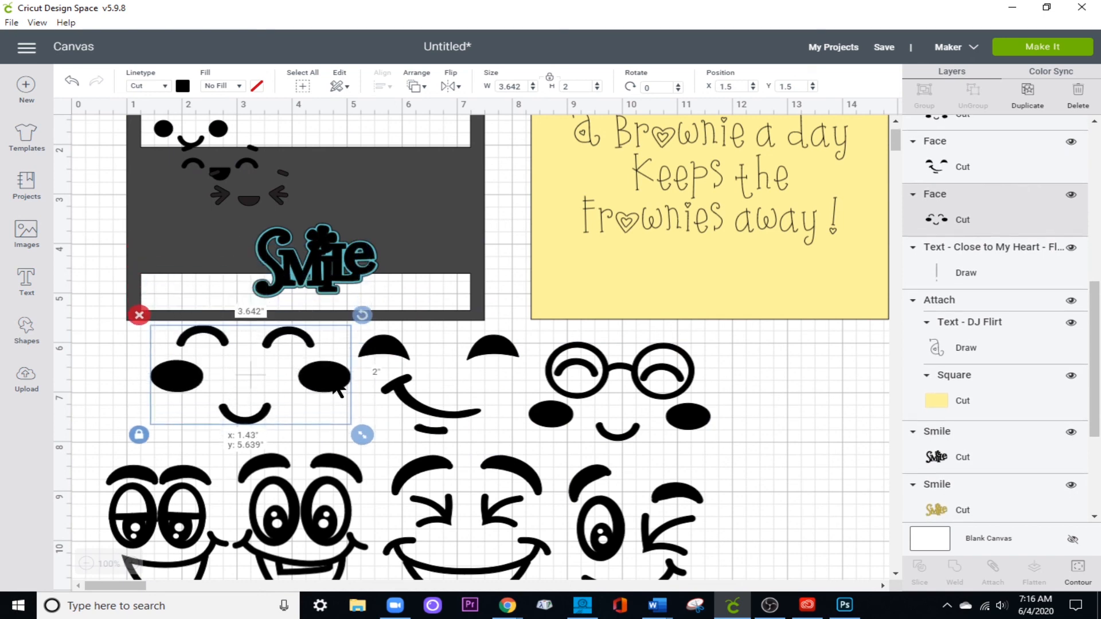
Move the Smiling, Joyful and Laughing Kawaii Faces off the dark frame into the empty area beside the glasses face.
{"action": "left_click_drag", "start_coordinate": [218, 131], "coordinate": [821, 400]}
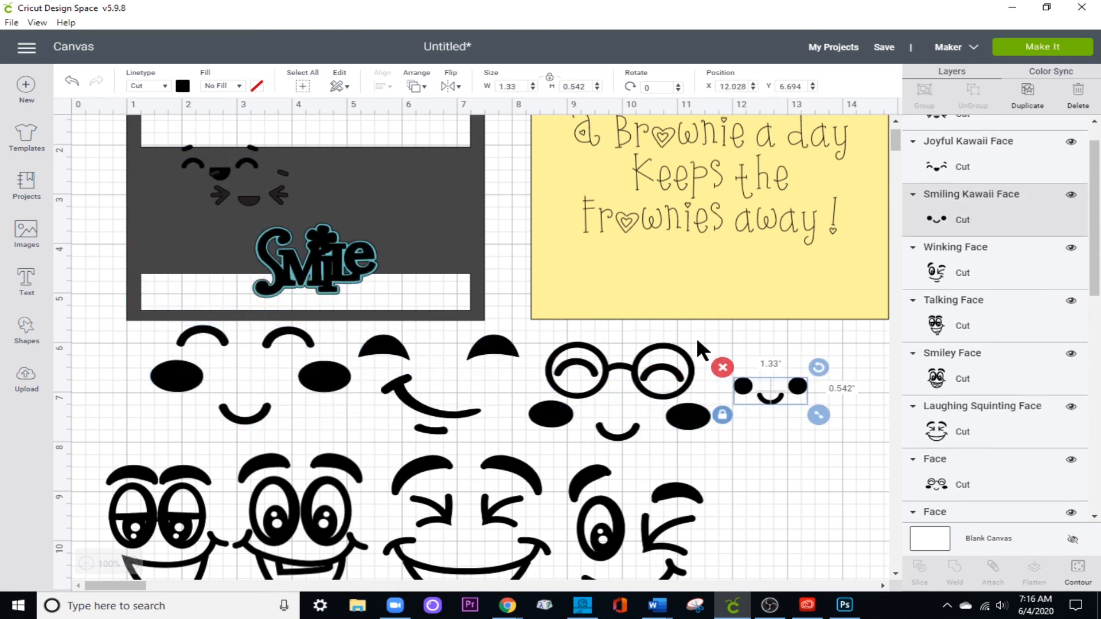
{"action": "left_click_drag", "start_coordinate": [239, 163], "coordinate": [830, 433]}
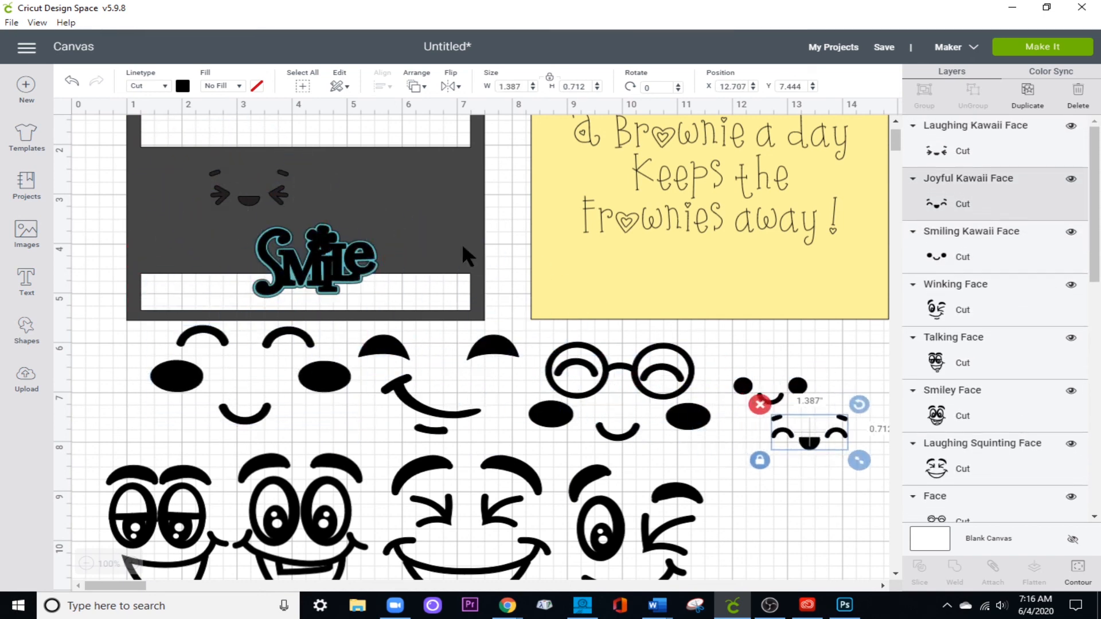
{"action": "left_click_drag", "start_coordinate": [266, 191], "coordinate": [852, 470]}
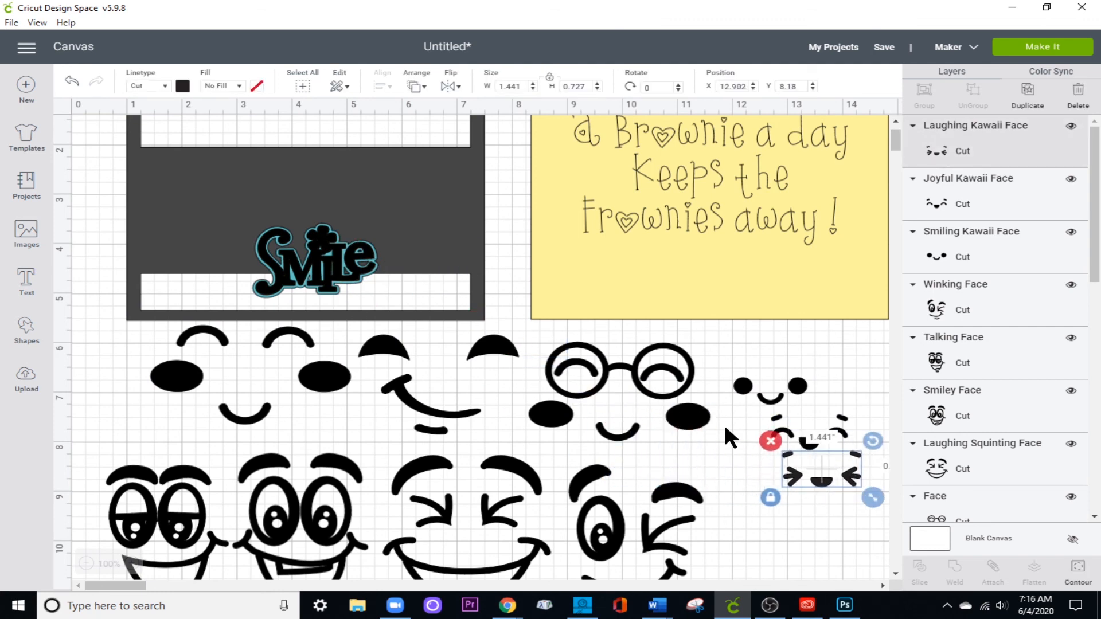
Delete the three small kawaii faces and the row of blushing, smirking and glasses faces.
{"action": "scroll", "coordinate": [680, 431], "scroll_direction": "down", "scroll_amount": 3}
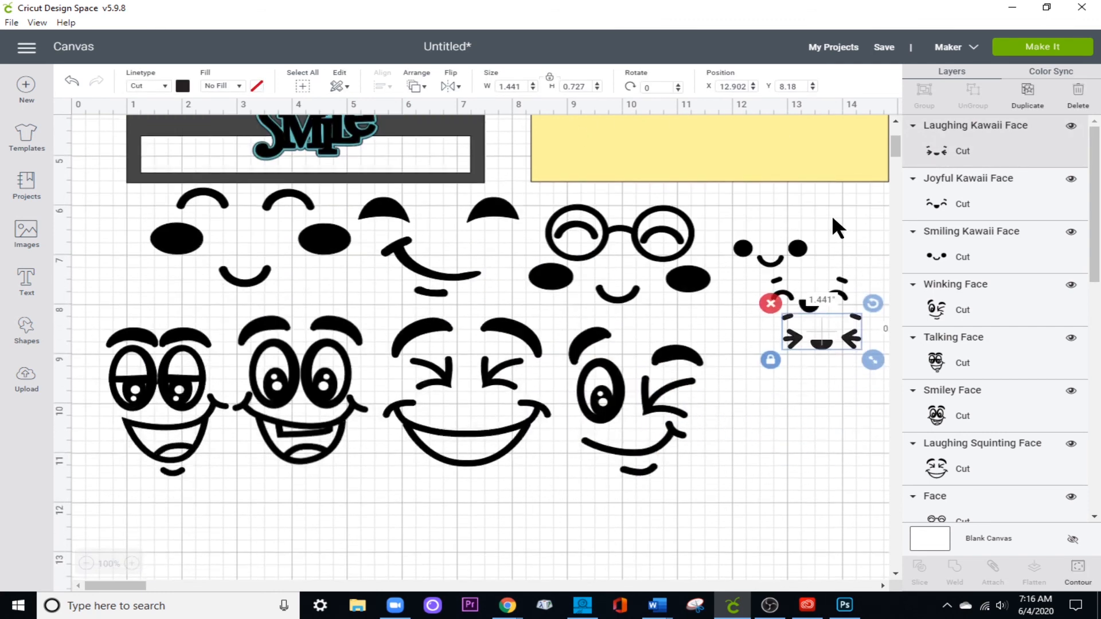
{"action": "left_click_drag", "start_coordinate": [769, 221], "coordinate": [848, 376]}
{"action": "left_click", "coordinate": [745, 278]}
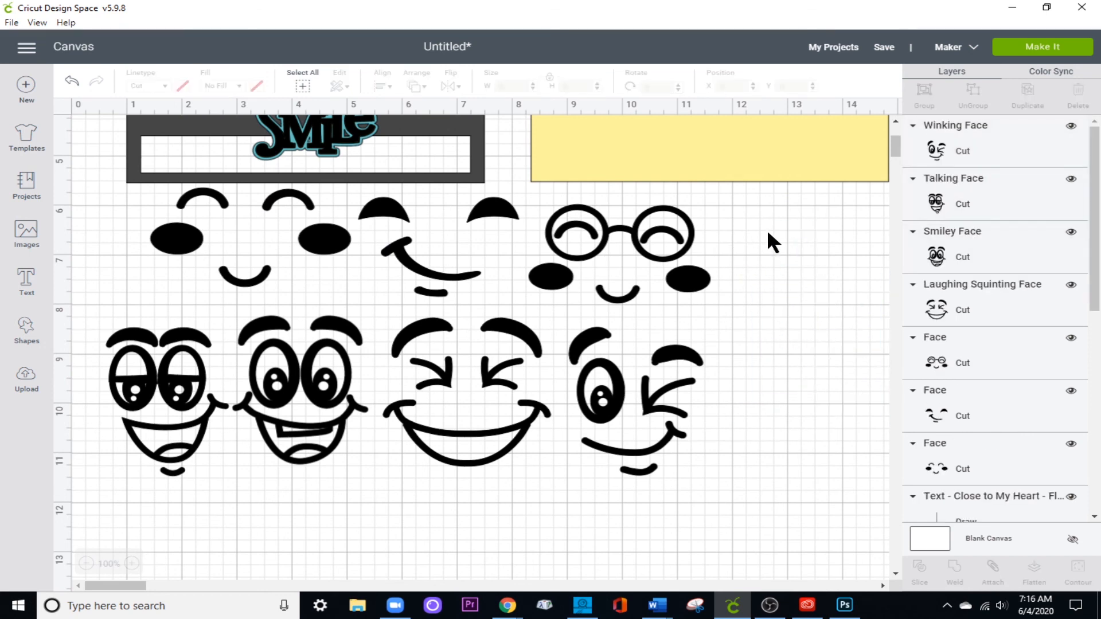
{"action": "left_click_drag", "start_coordinate": [768, 232], "coordinate": [206, 263]}
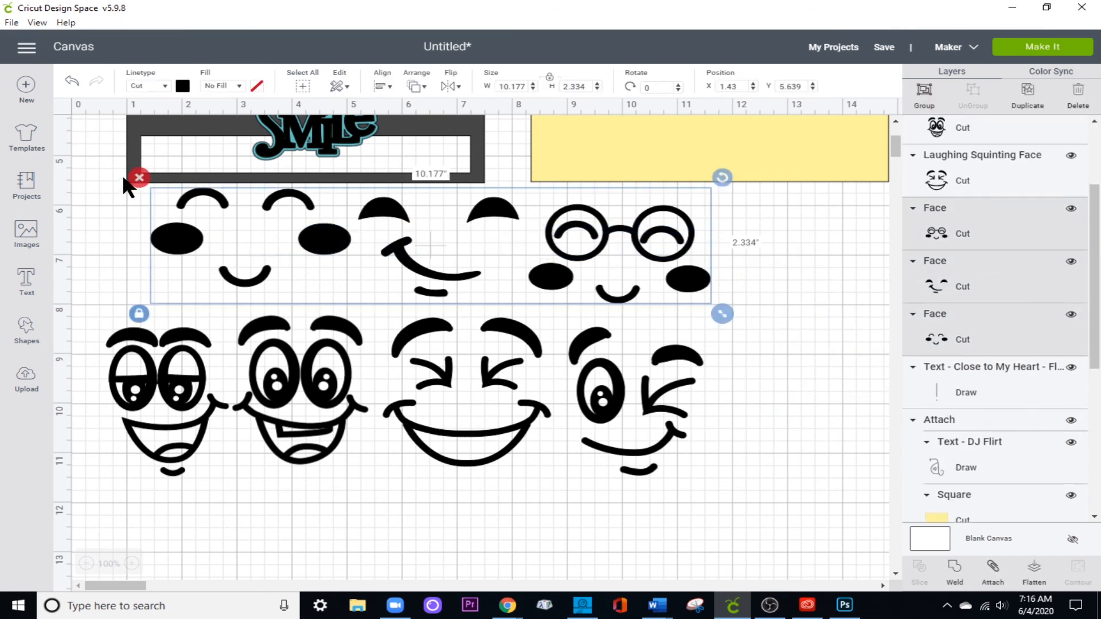
{"action": "left_click", "coordinate": [132, 176]}
Shrink the Winking Face proportionally to a height of 0.5 in, and finally to a width of 0.5 in.
{"action": "left_click", "coordinate": [624, 402]}
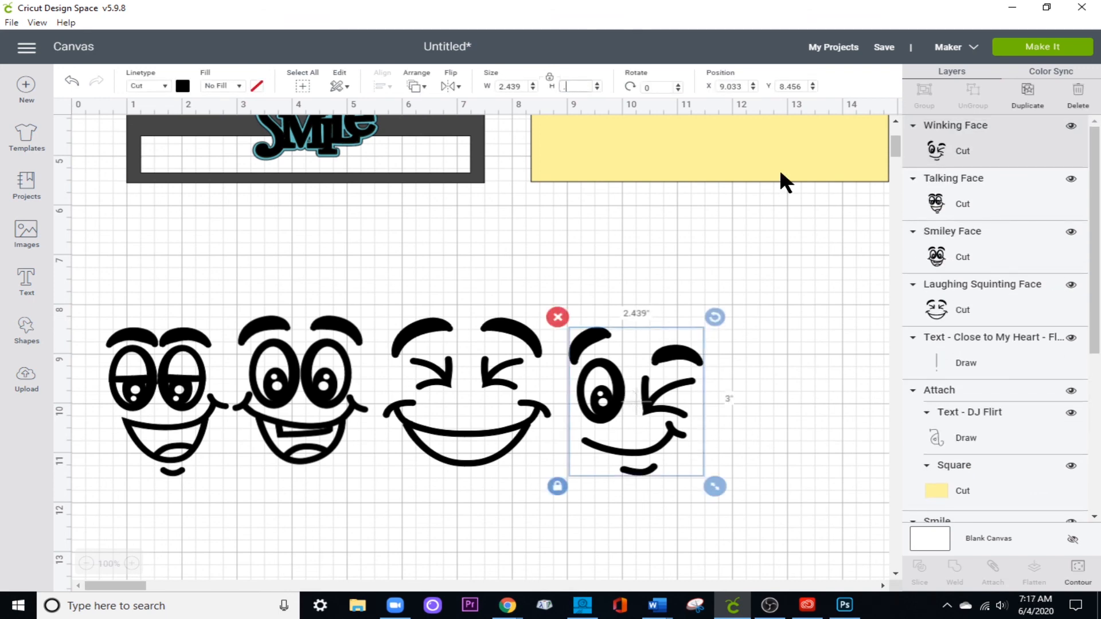
{"action": "type", "text": ".5"}
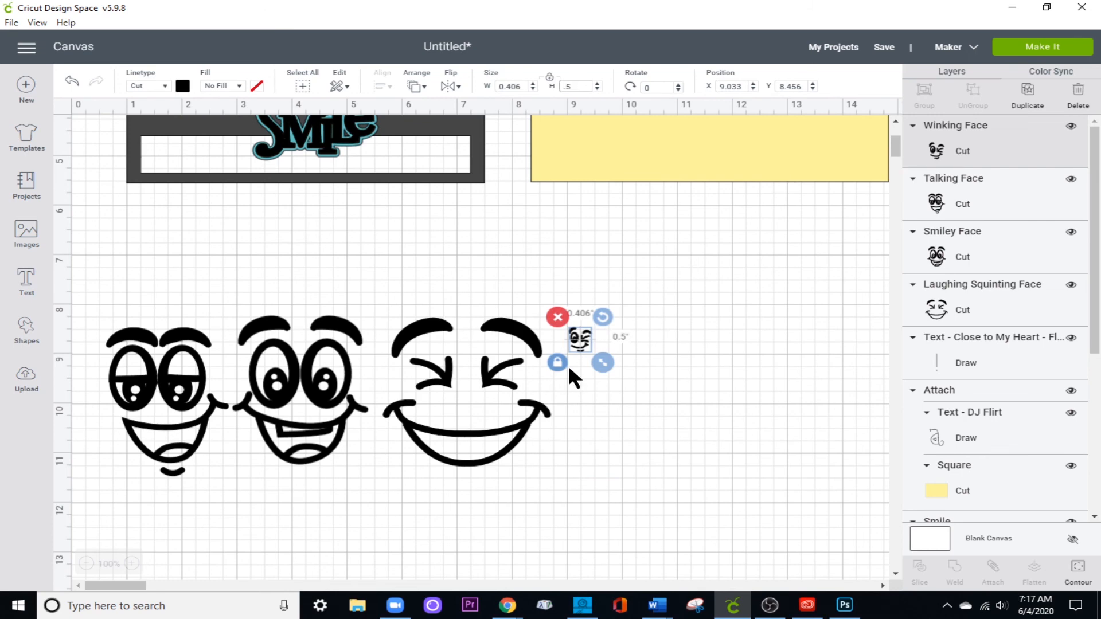
{"action": "left_click", "coordinate": [700, 374]}
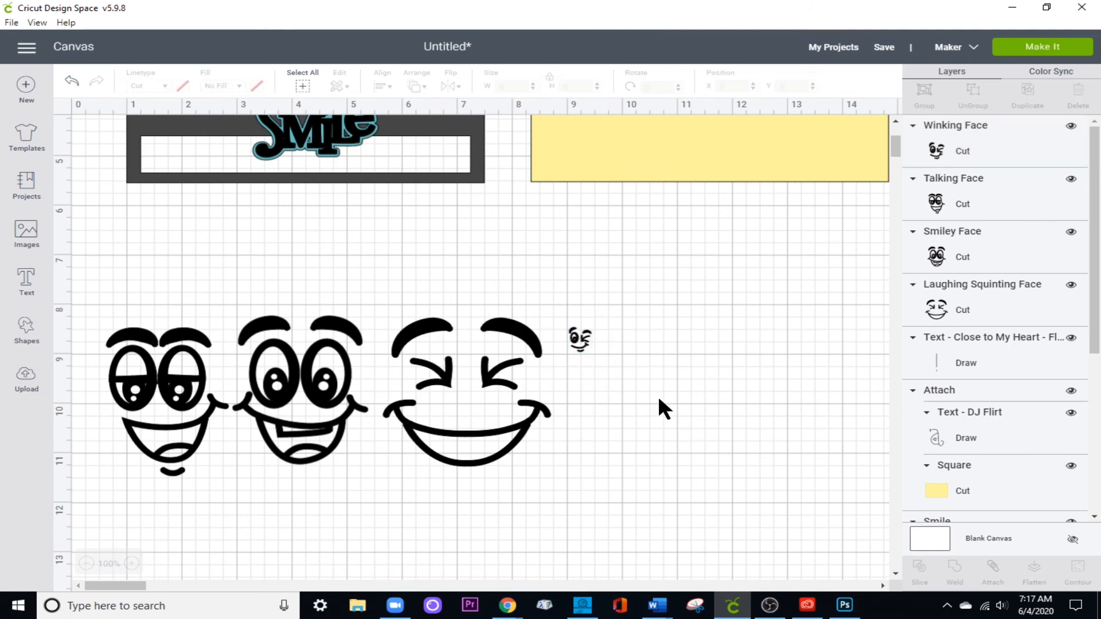
{"action": "left_click", "coordinate": [582, 341]}
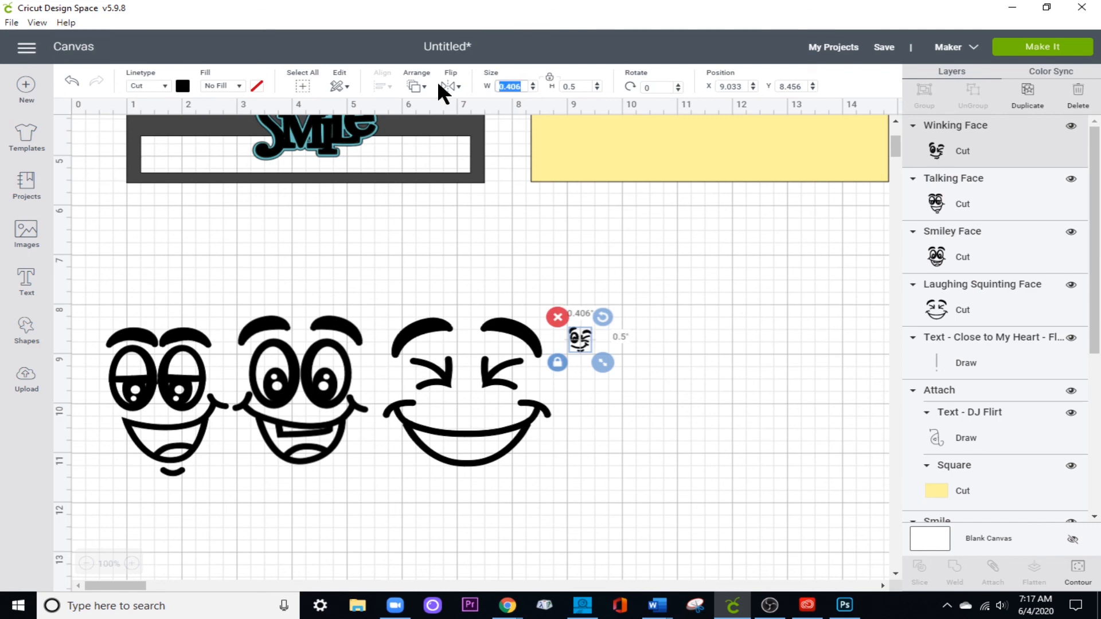
{"action": "type", "text": ".5"}
{"action": "left_click", "coordinate": [691, 462]}
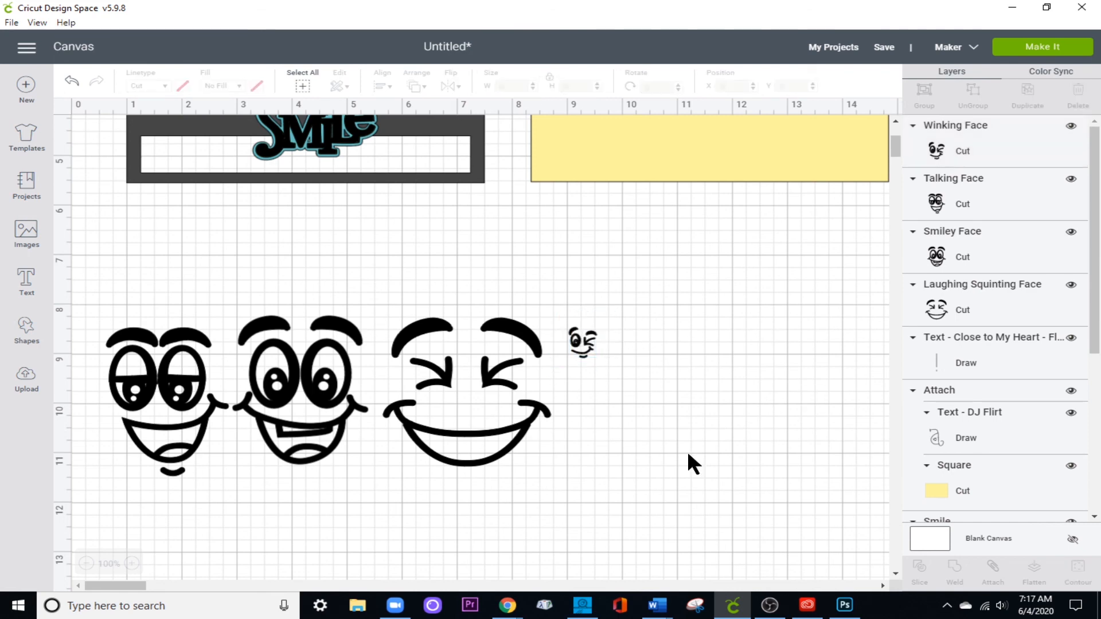
Shrink the Laughing Squinting Face to 0.5 in wide, adjust its height to 0.5 in, and place it beside the small Winking Face.
{"action": "left_click", "coordinate": [482, 418]}
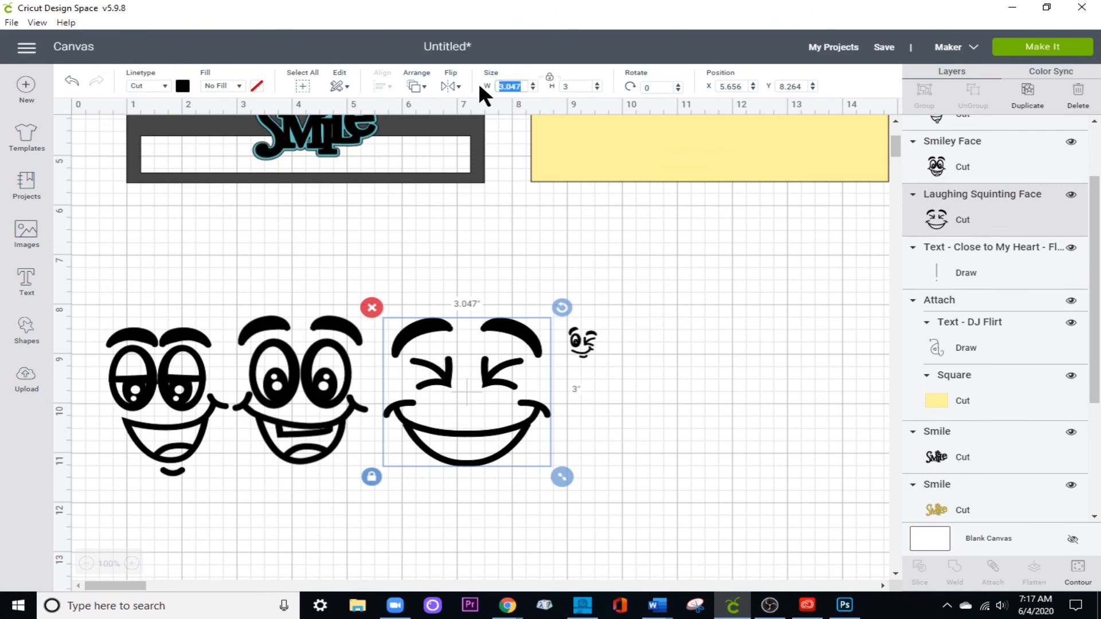
{"action": "type", "text": ".5"}
{"action": "key", "text": "Return"}
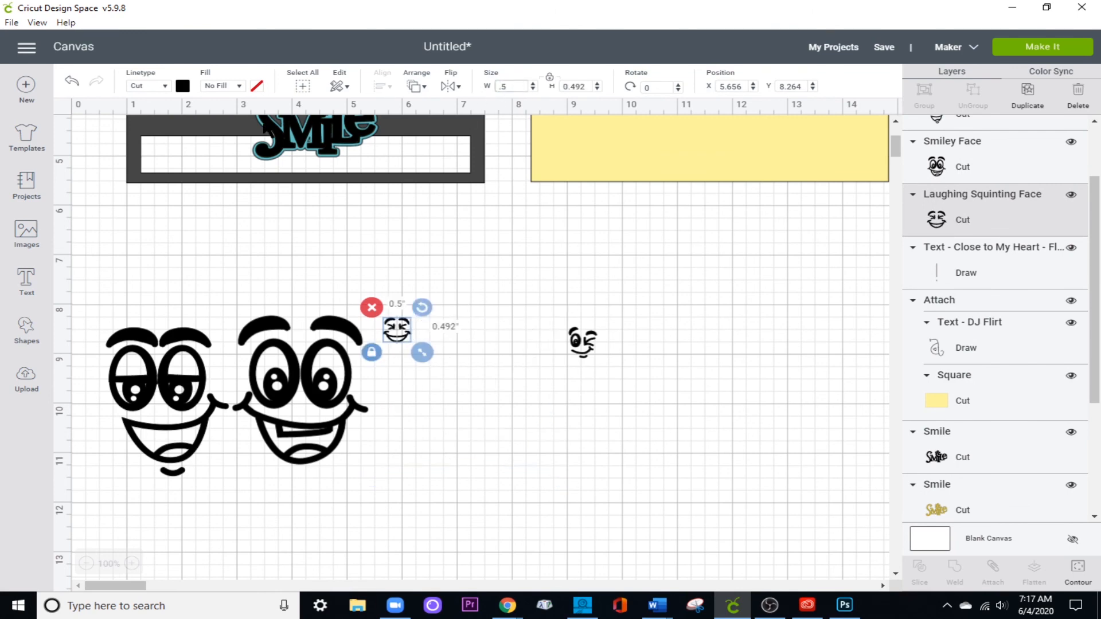
{"action": "left_click", "coordinate": [588, 83]}
{"action": "type", "text": ".5"}
{"action": "key", "text": "Return"}
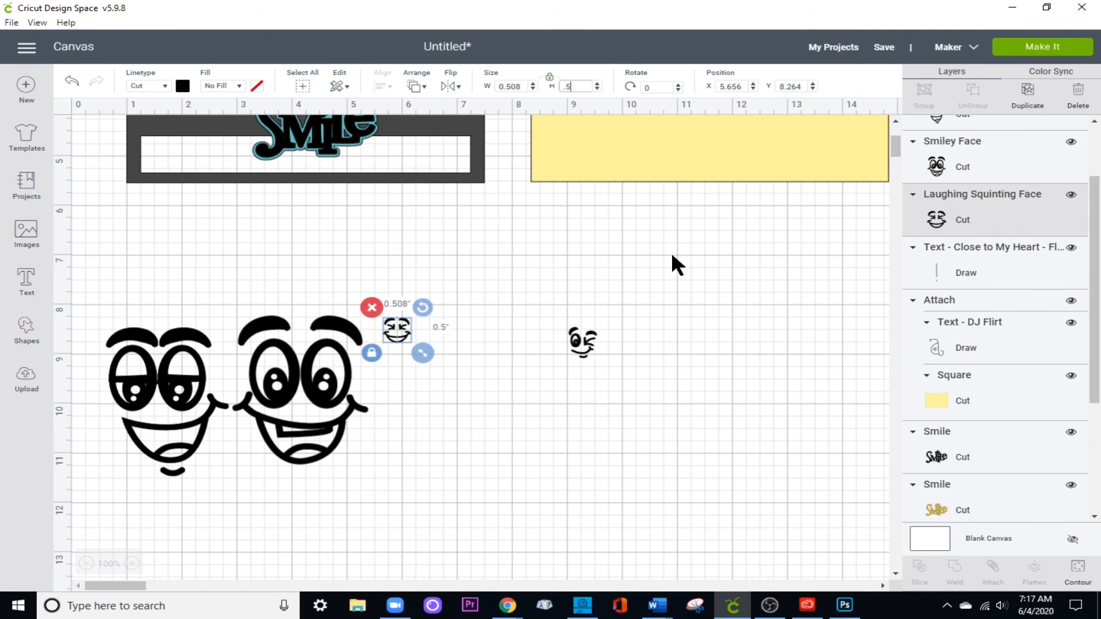
{"action": "left_click_drag", "start_coordinate": [398, 326], "coordinate": [502, 346]}
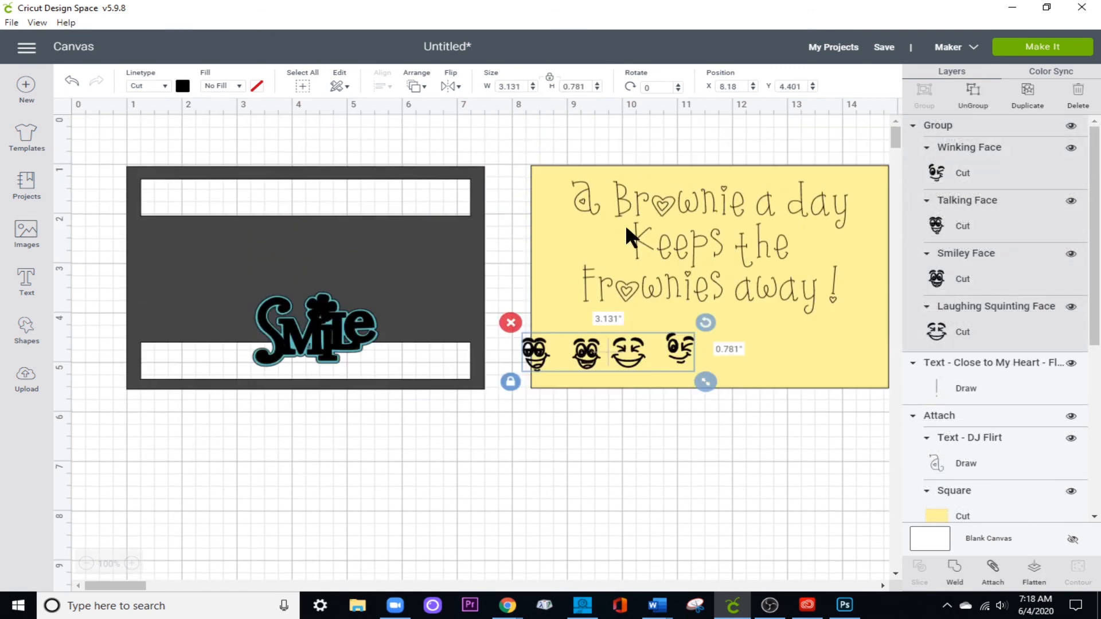
Duplicate the group of four small faces and place the copy just below the dark frame.
{"action": "left_click_drag", "start_coordinate": [579, 355], "coordinate": [541, 360]}
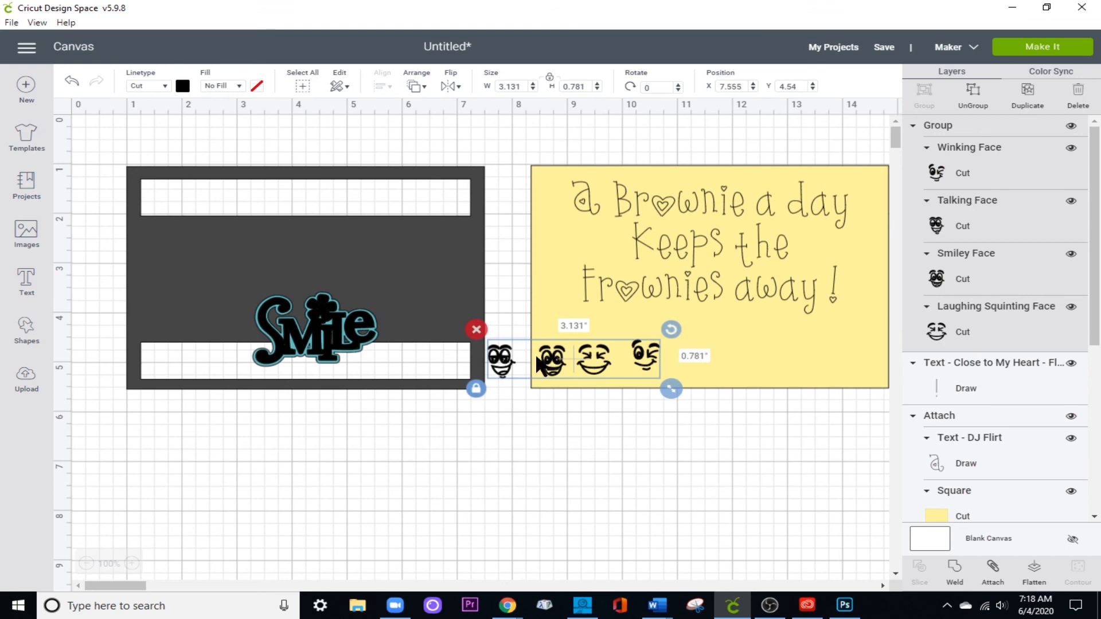
{"action": "left_click", "coordinate": [1028, 106]}
{"action": "left_click_drag", "start_coordinate": [618, 394], "coordinate": [250, 426]}
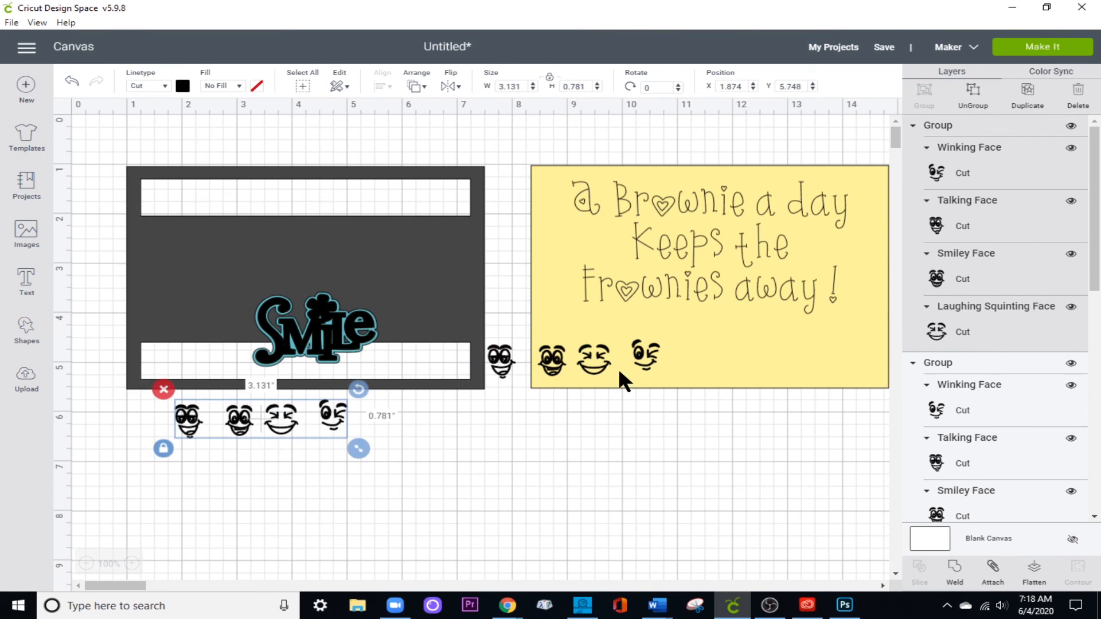
Try the original face group along the yellow panel's lower edge, and move it below the frame beside its copy.
{"action": "left_click", "coordinate": [582, 356]}
{"action": "left_click_drag", "start_coordinate": [583, 356], "coordinate": [638, 362]}
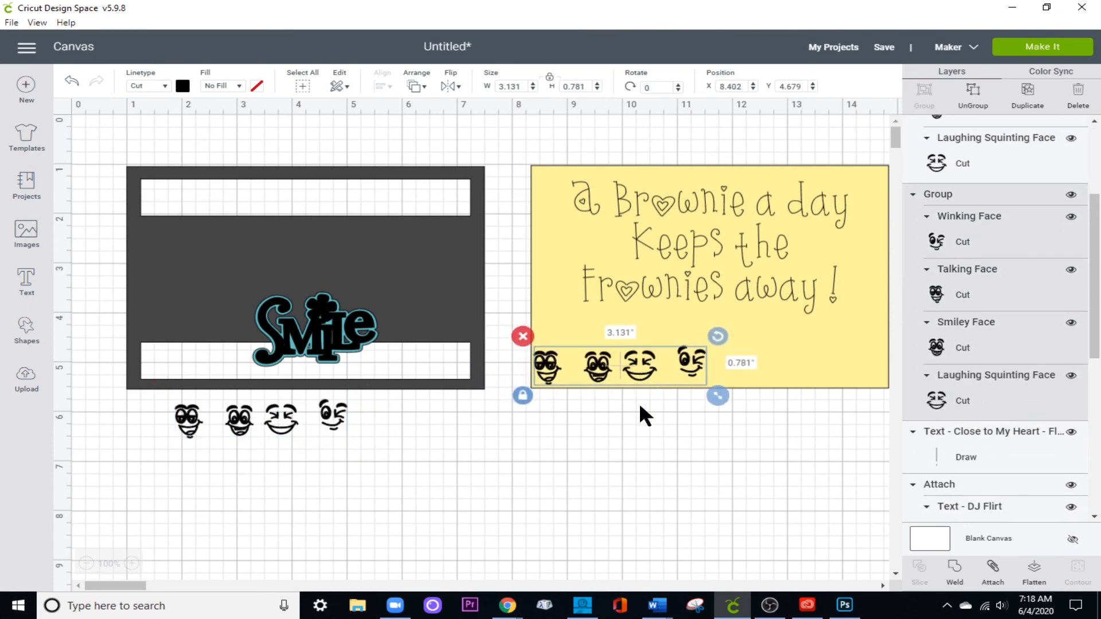
{"action": "left_click", "coordinate": [632, 451]}
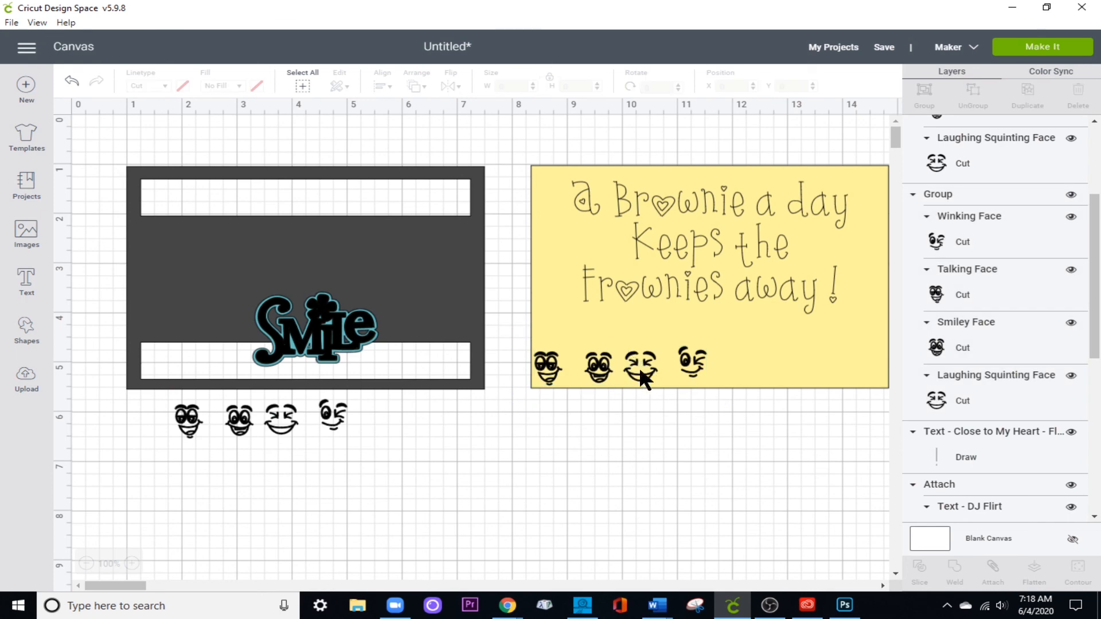
{"action": "left_click_drag", "start_coordinate": [648, 372], "coordinate": [493, 429]}
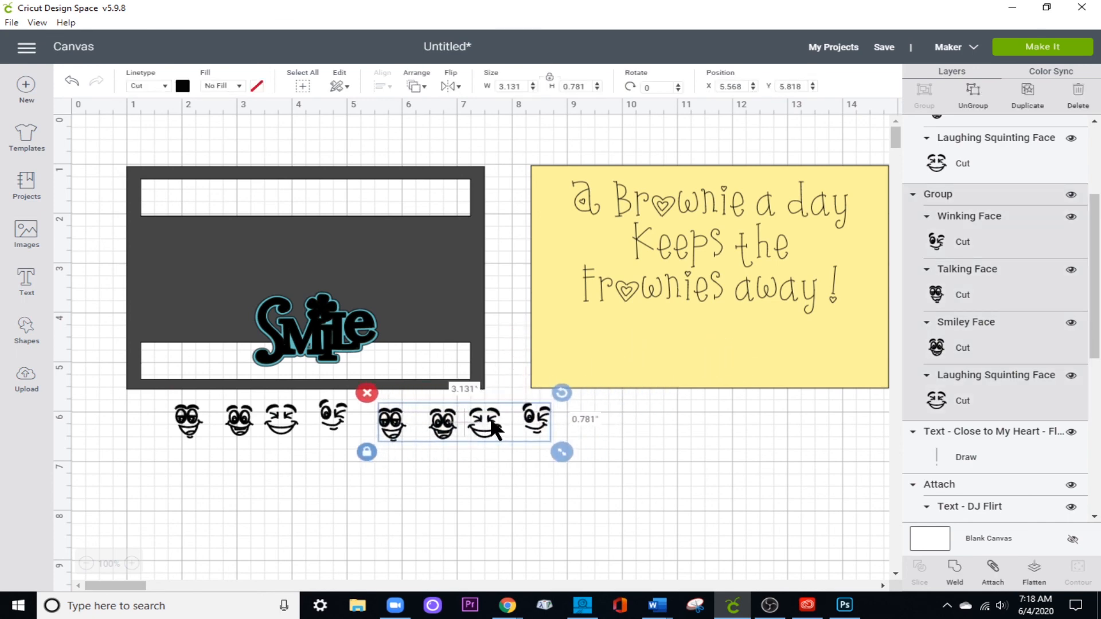
{"action": "left_click", "coordinate": [683, 446]}
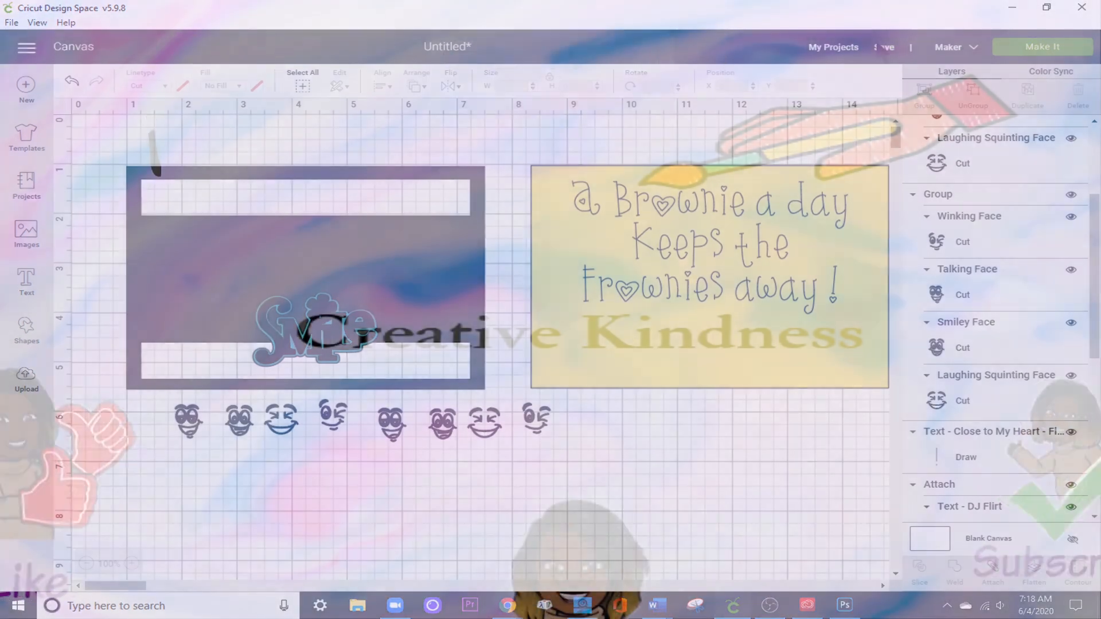